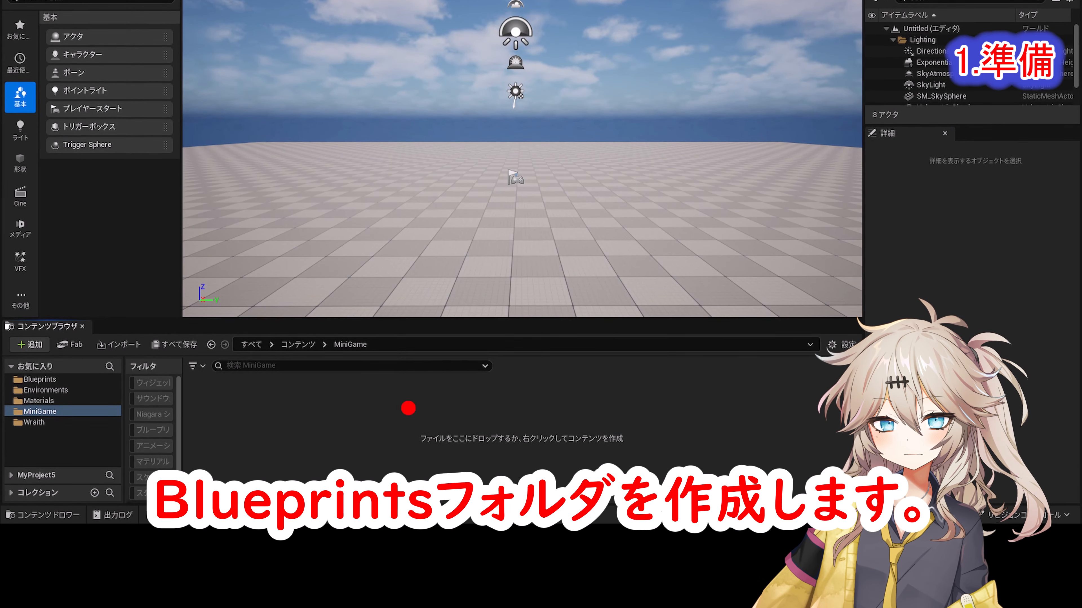
# Create a Blueprints folder inside MiniGame and copy BP_ThirdPersonCharacter from the ThirdPerson Blueprints folder into MiniGame.
pyautogui.rightClick(407, 493)
pyautogui.click(470, 103)
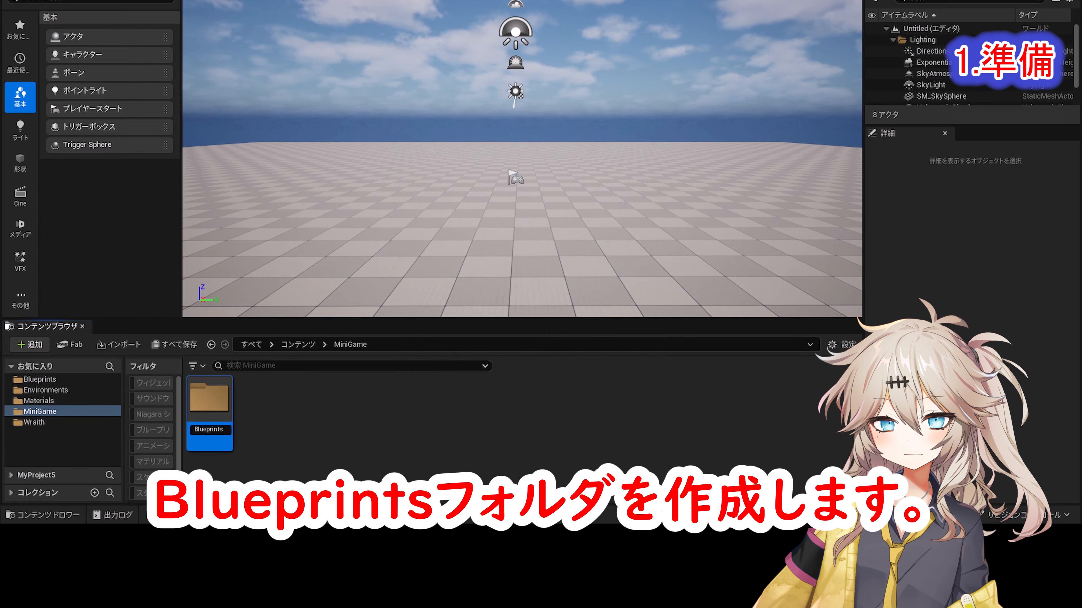
pyautogui.click(85, 379)
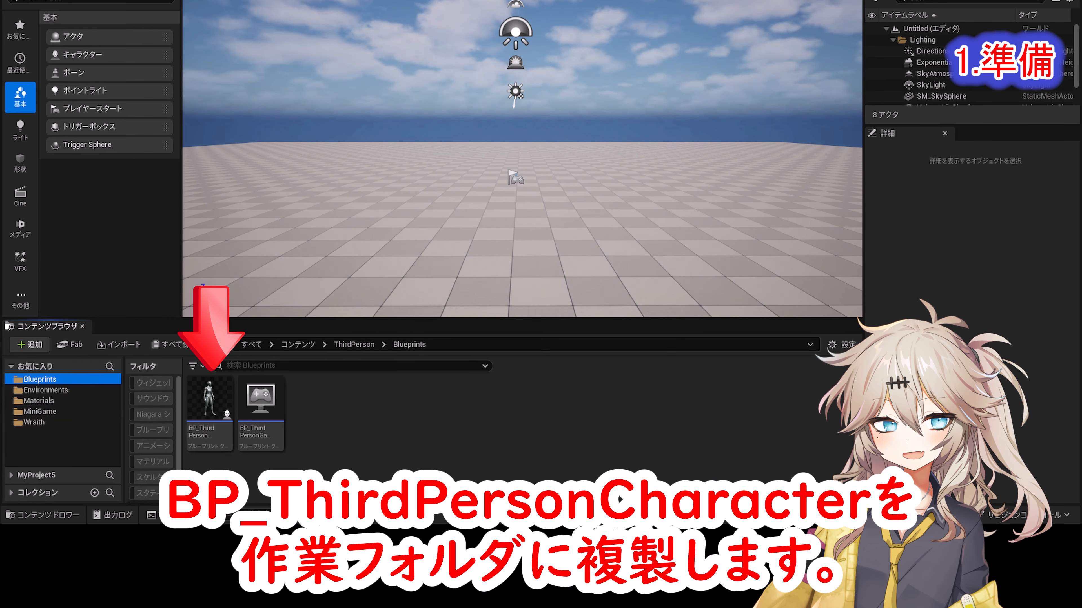
pyautogui.moveTo(209, 405); pyautogui.dragTo(67, 413)
pyautogui.click(102, 451)
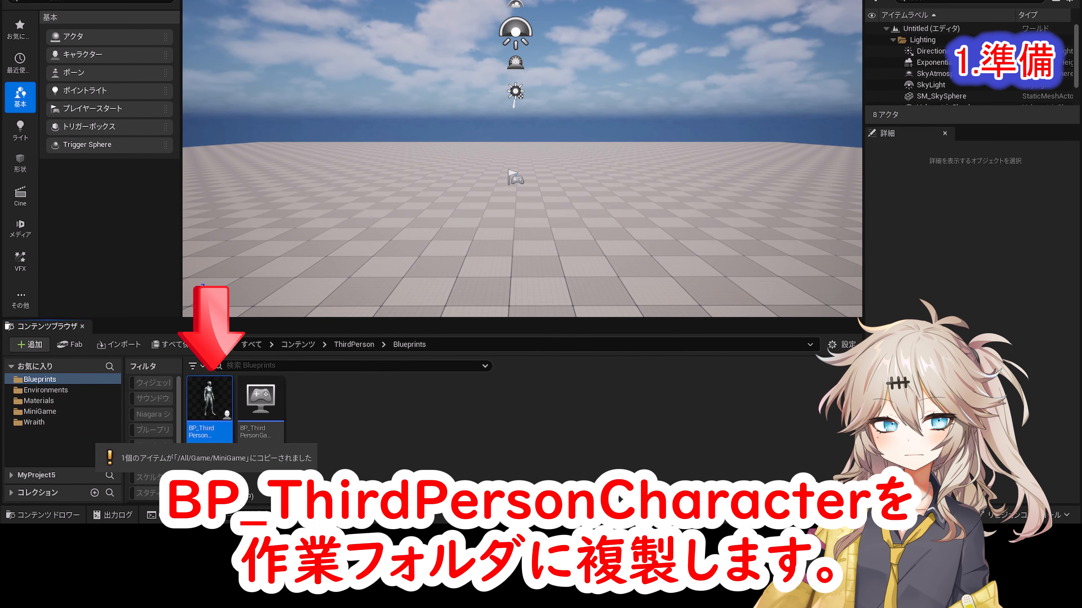
# Move the copied character blueprint into MiniGame's Blueprints folder and rename it BP_TPSCharacter.
pyautogui.click(40, 412)
pyautogui.moveTo(260, 403); pyautogui.dragTo(211, 400)
pyautogui.click(242, 423)
pyautogui.doubleClick(209, 403)
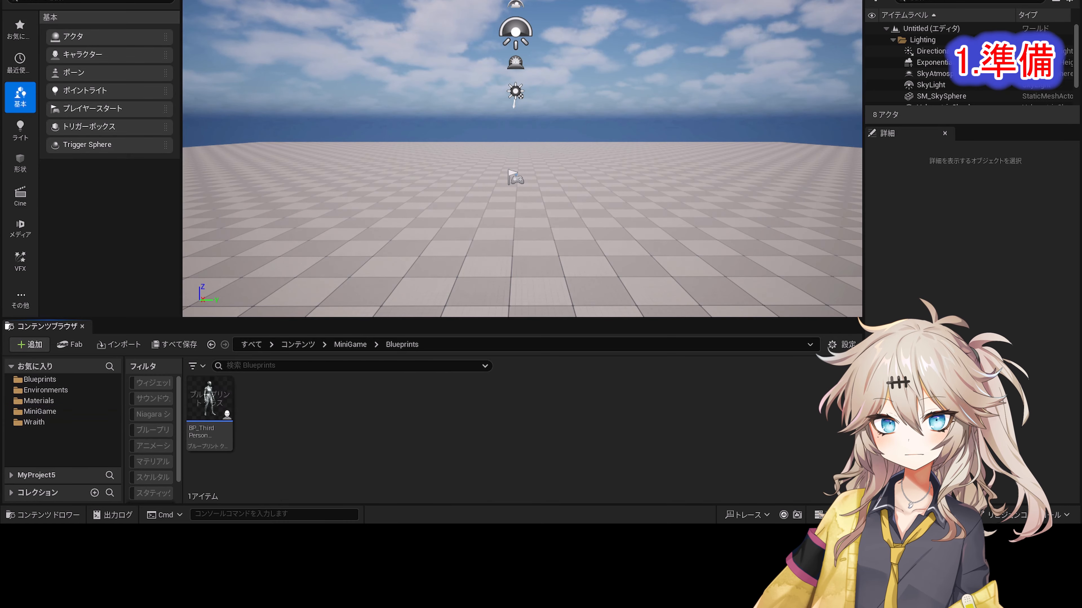
pyautogui.click(209, 403)
pyautogui.press('F2')
pyautogui.press('BackSpace')
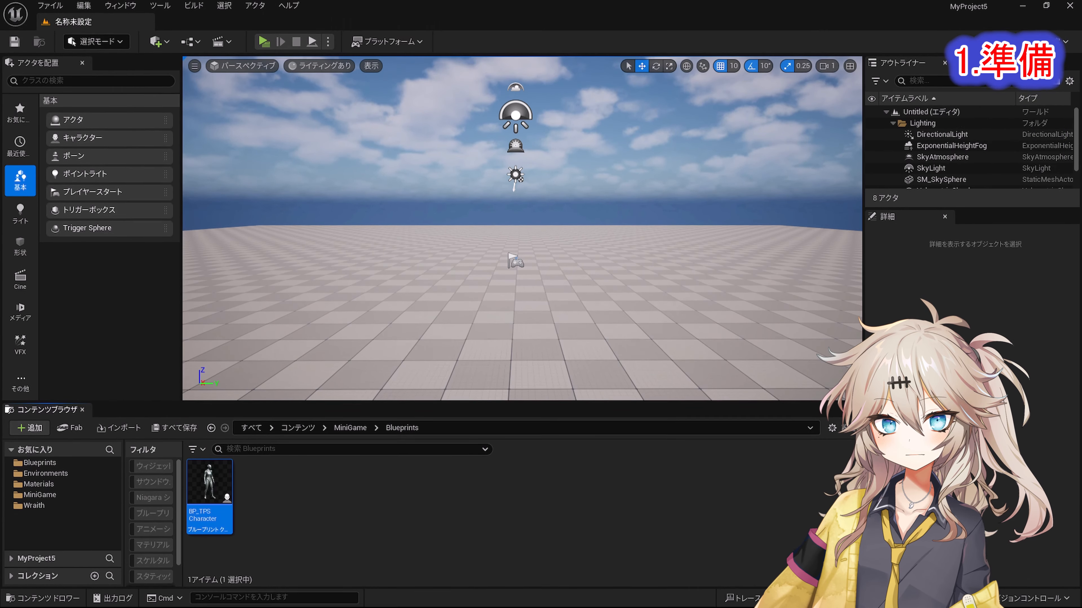
# In the World Settings, set the game mode override to BP_ThirdPersonGameMode and the default pawn class to BP_TPSCharacter.
pyautogui.click(120, 7)
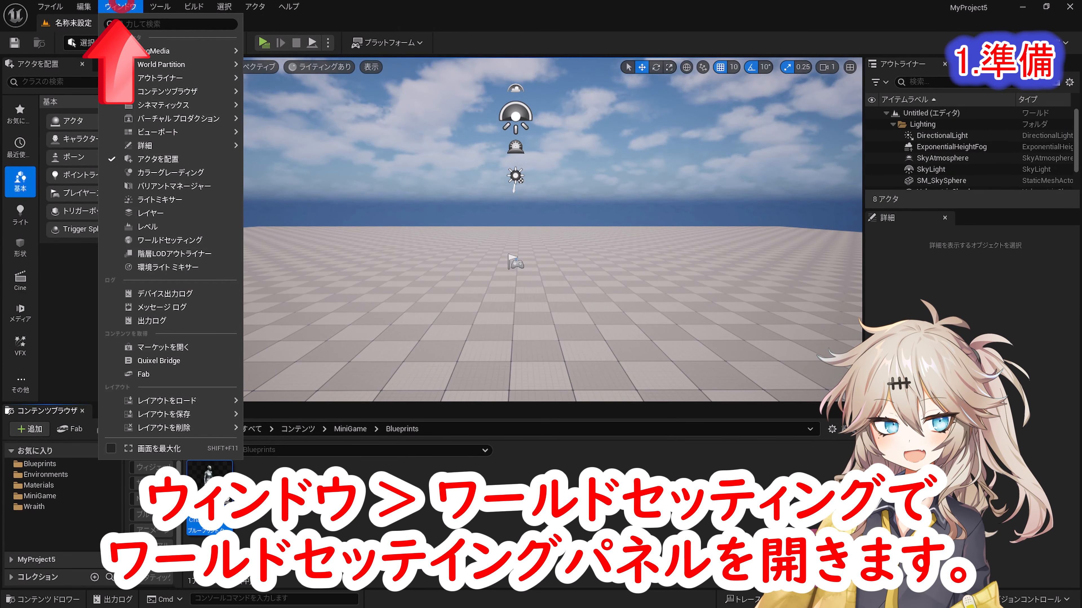
pyautogui.click(124, 239)
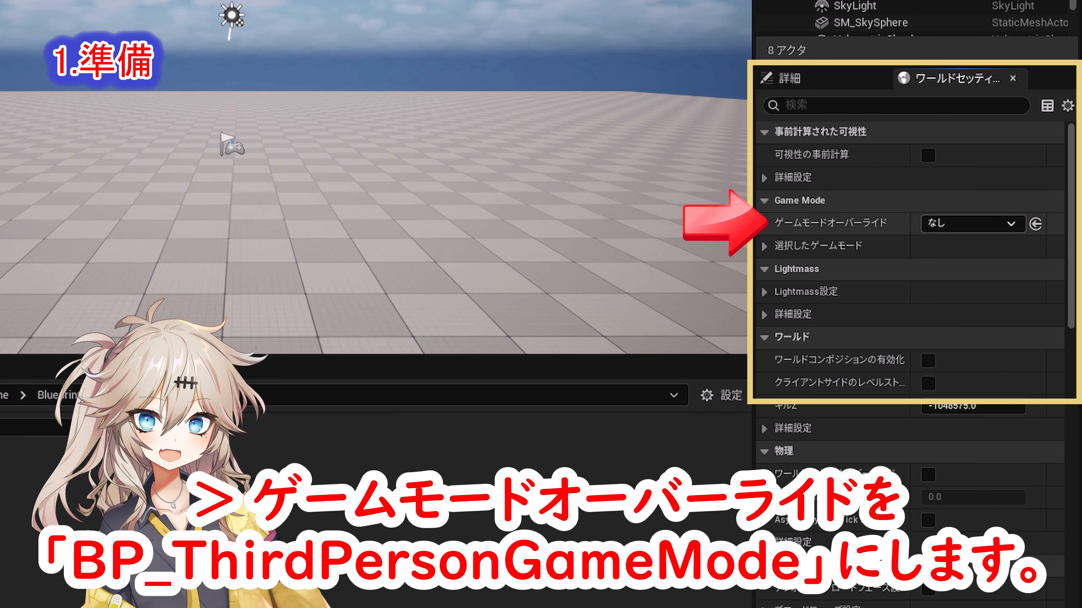
pyautogui.click(973, 223)
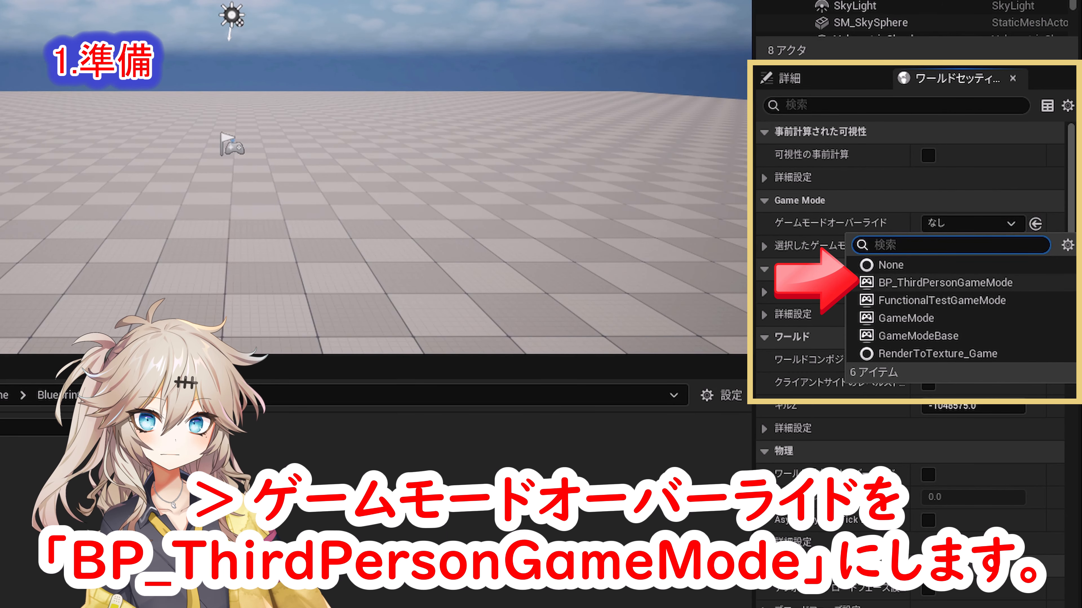
pyautogui.click(945, 283)
pyautogui.click(764, 246)
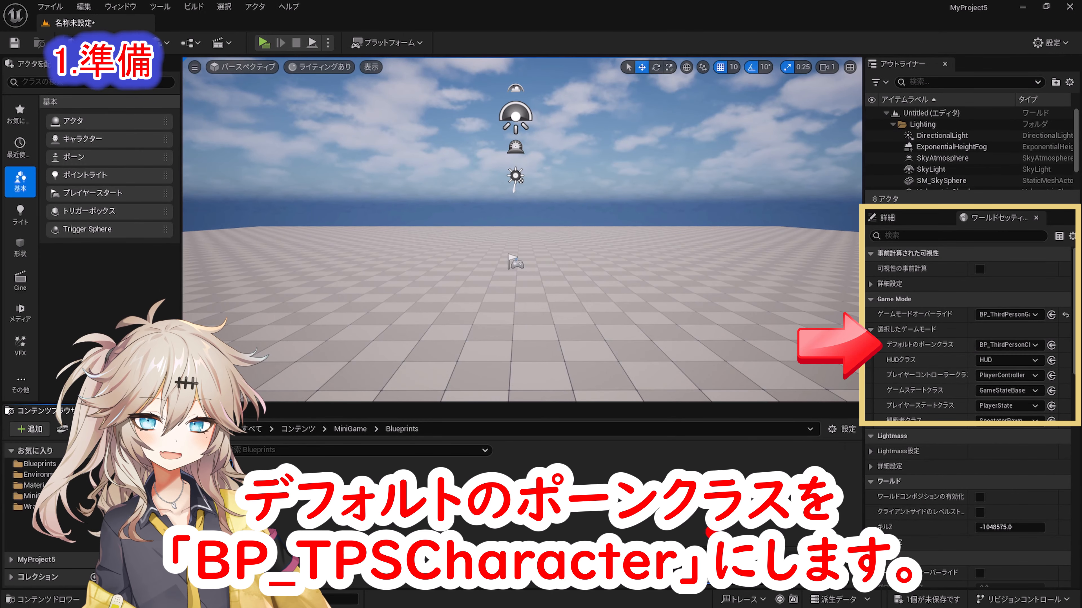
pyautogui.moveTo(711, 532); pyautogui.dragTo(1000, 345)
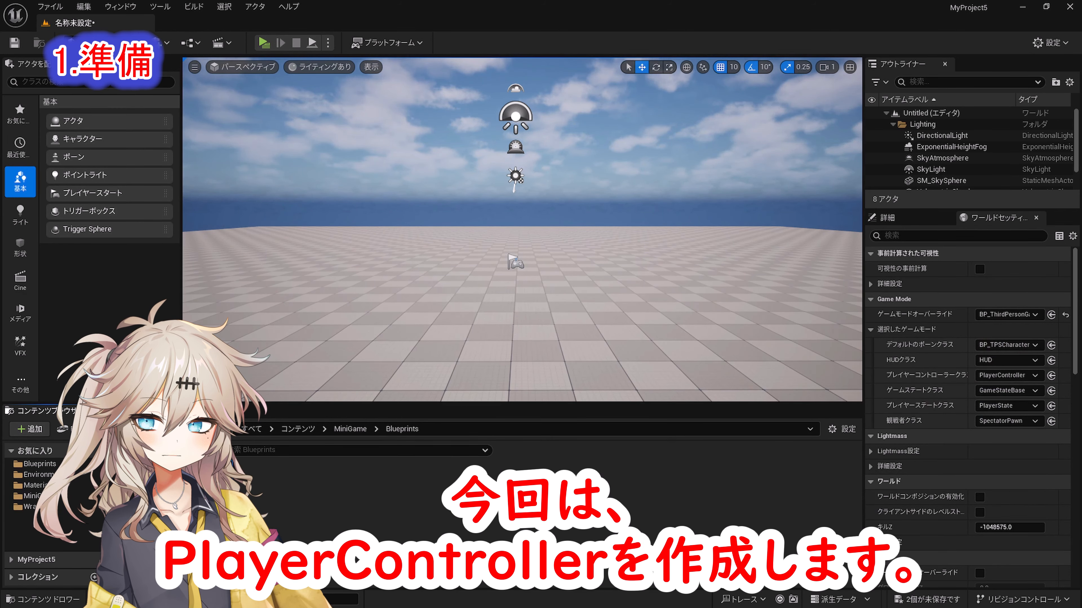
# Create a PlayerController blueprint named BP_TPSPlayerController in MiniGame's Blueprints folder and assign it as the level's player controller class.
pyautogui.rightClick(445, 532)
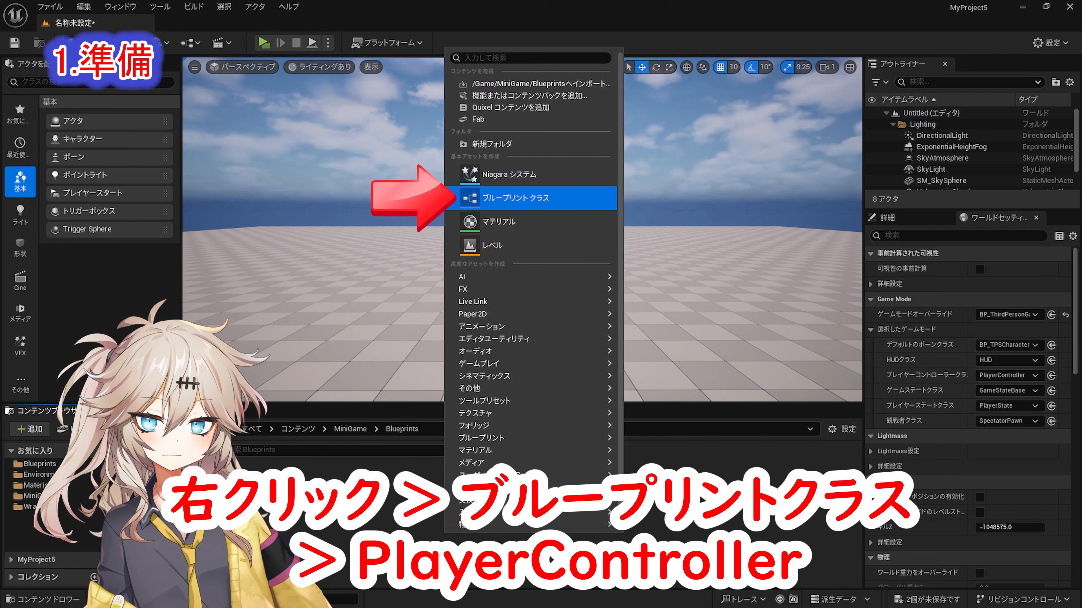
pyautogui.click(516, 197)
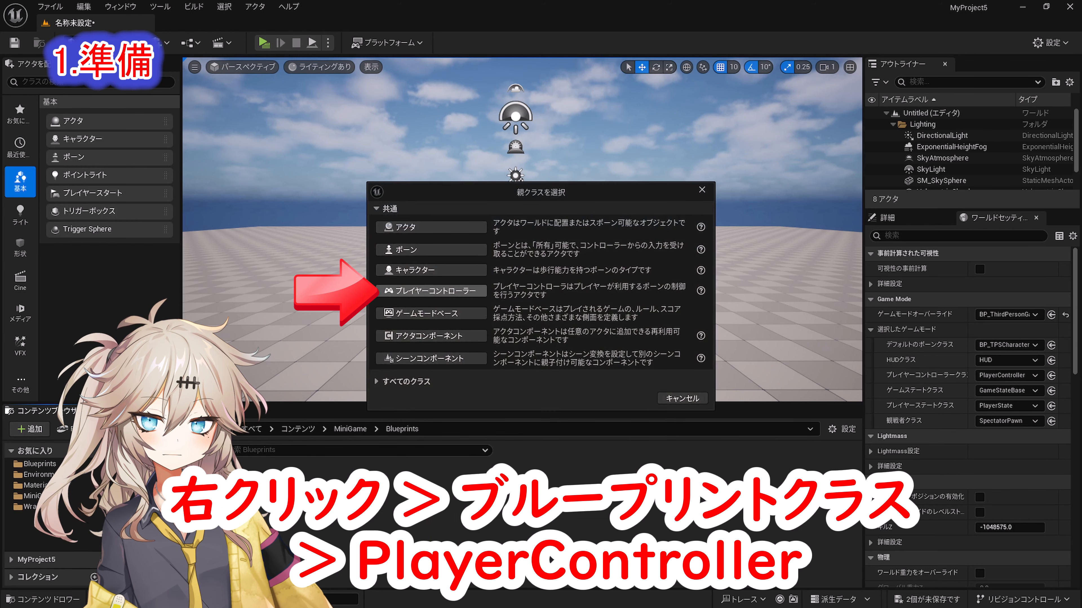
pyautogui.click(431, 291)
pyautogui.write('BP_TPSPlayerController')
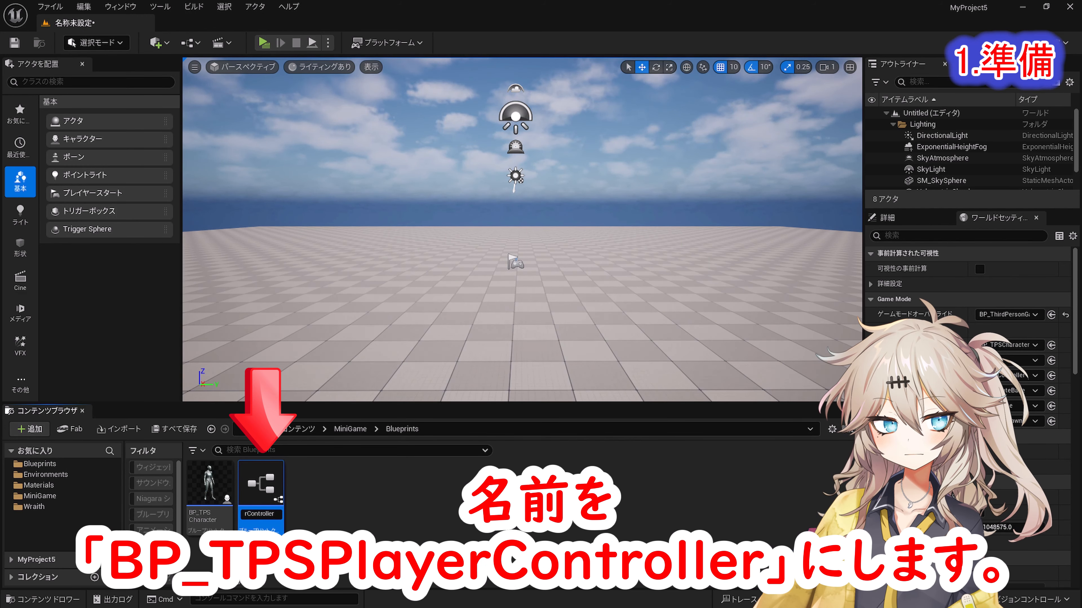
pyautogui.press('Return')
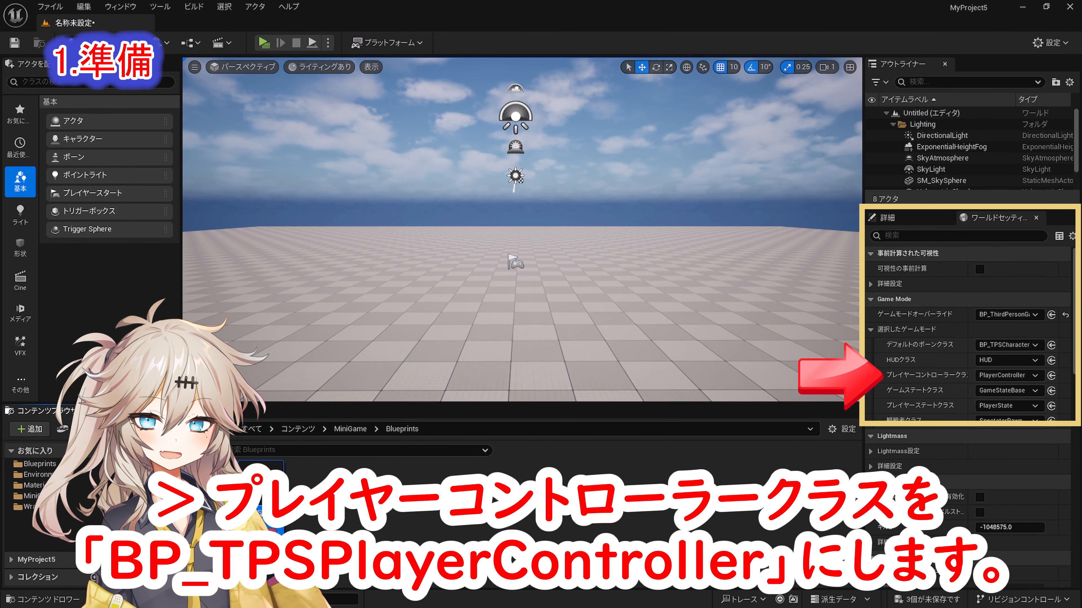
pyautogui.moveTo(273, 524); pyautogui.dragTo(979, 374)
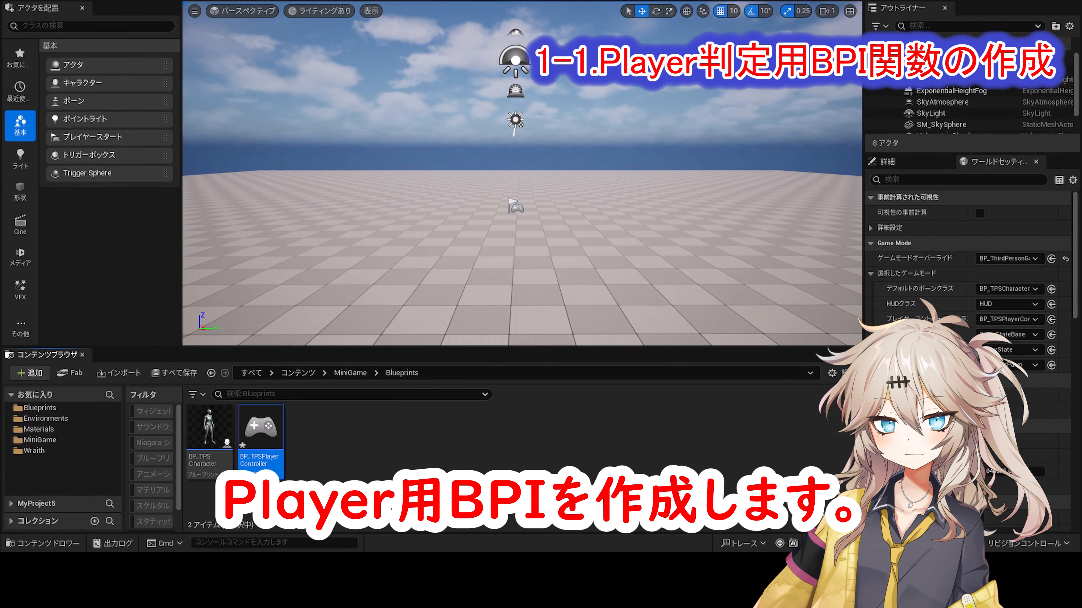
# Create a Blueprint Interface named BPI_TPSPlayer in MiniGame's Blueprints folder.
pyautogui.rightClick(469, 523)
pyautogui.moveTo(506, 428)
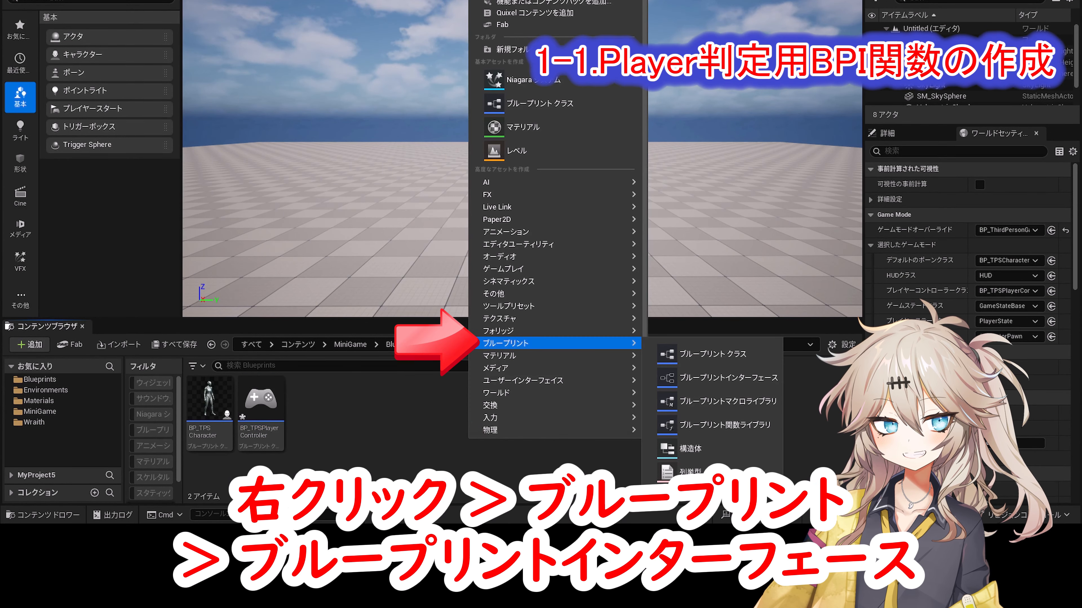
pyautogui.click(647, 379)
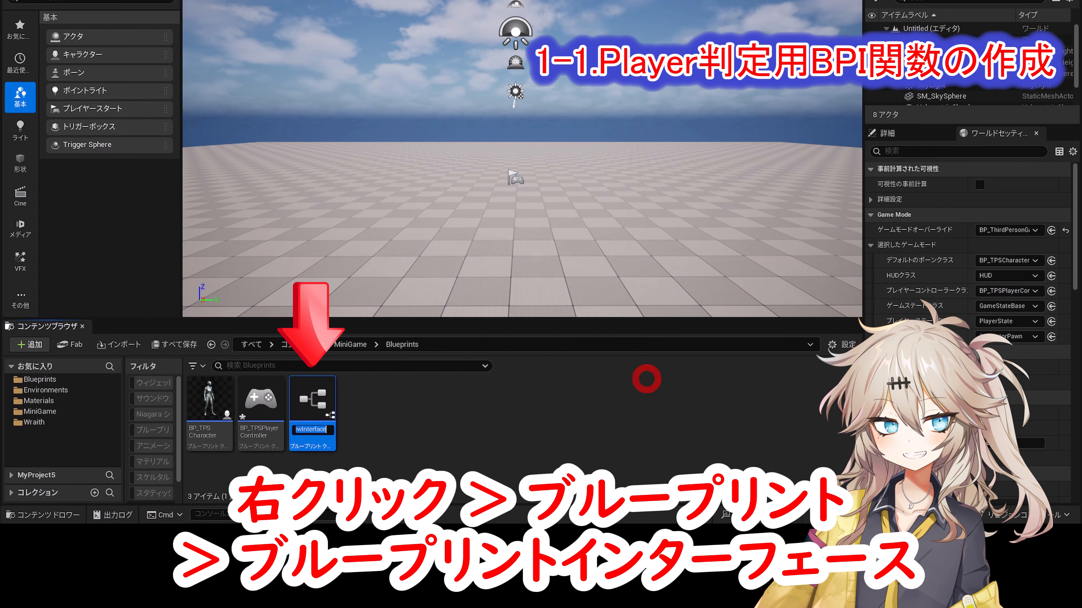
pyautogui.write('BPI_TPSPlayer')
pyautogui.press('Return')
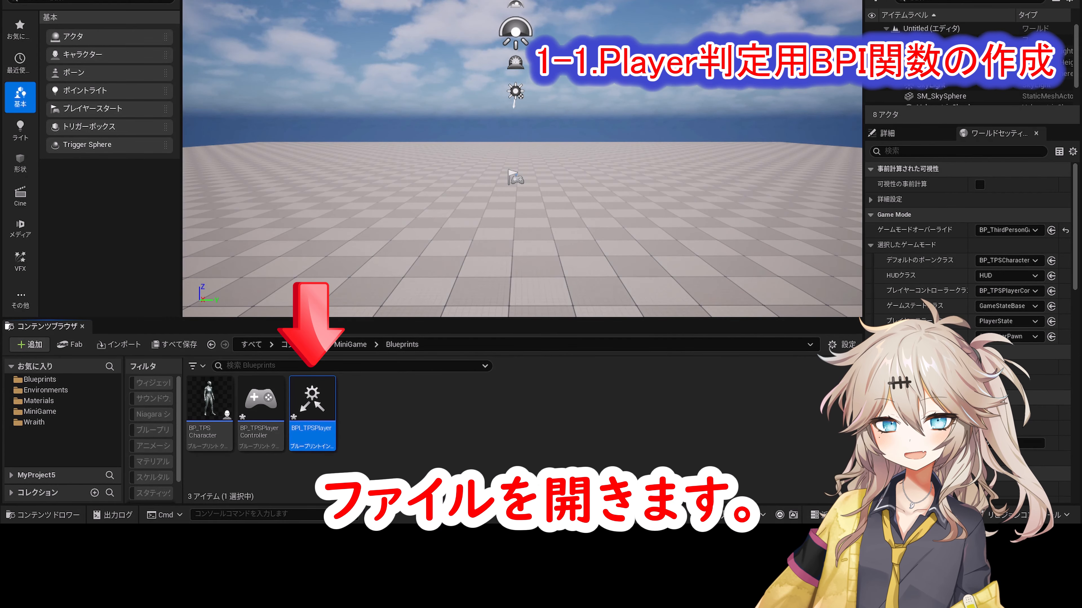
# Open BPI_TPSPlayer and rename its new function to BPIf_TPSPlayerState.
pyautogui.doubleClick(312, 401)
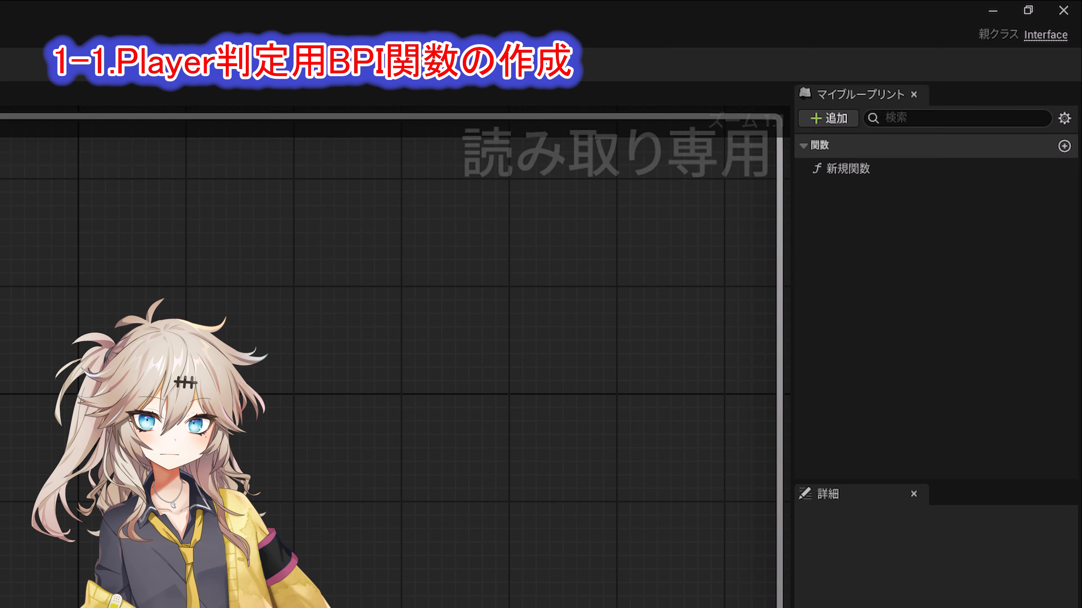
pyautogui.click(889, 172)
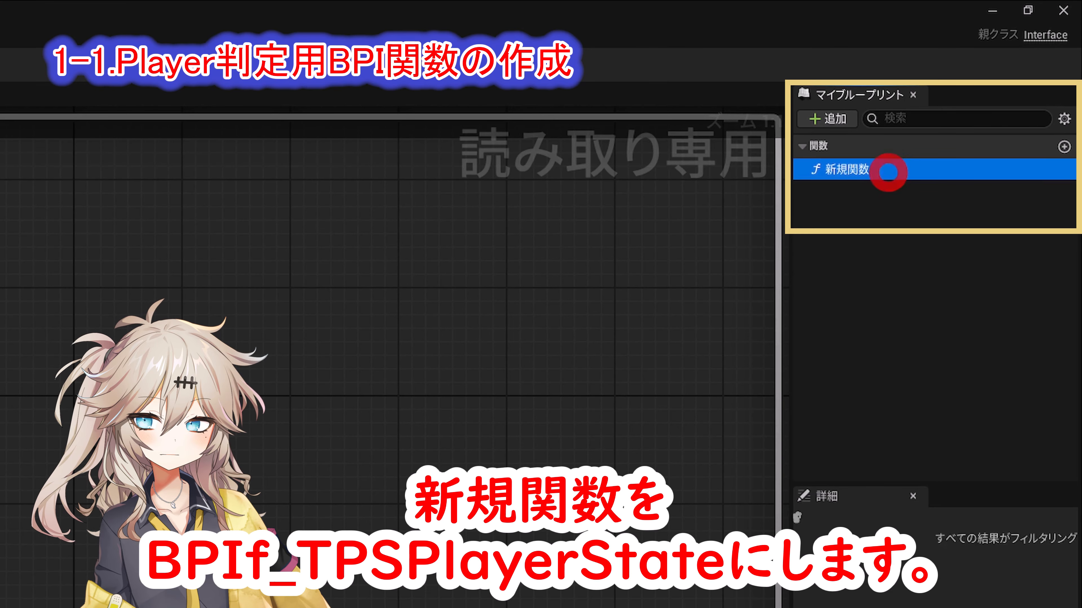
pyautogui.press('F2')
pyautogui.hotkey('ctrl', 'v')
pyautogui.press('Return')
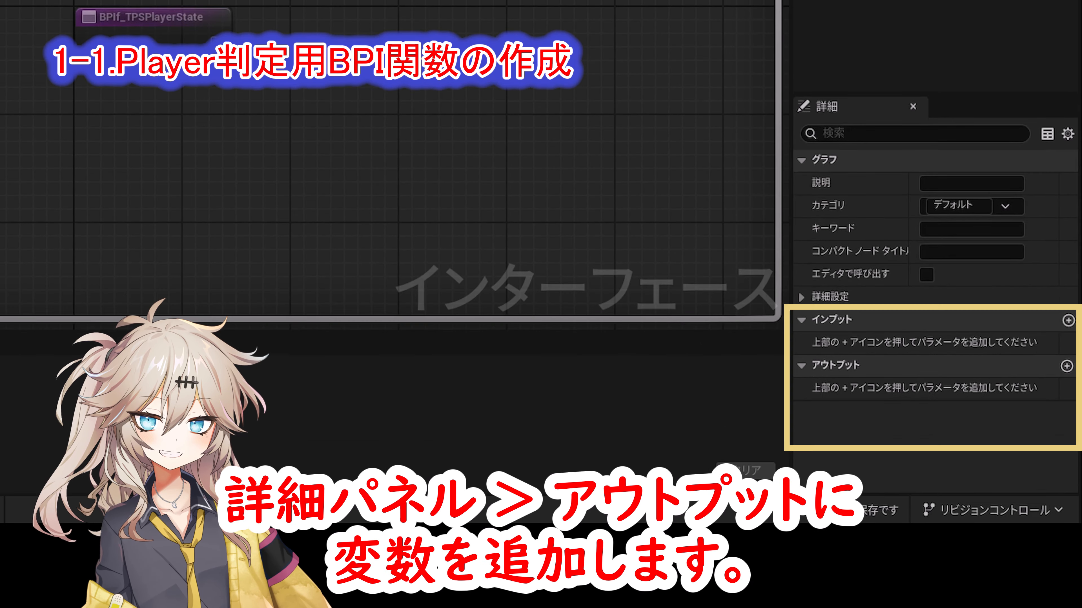
# Add a Boolean output named IsPlayerControlled to BPIf_TPSPlayerState, and compile and save the interface.
pyautogui.click(1066, 366)
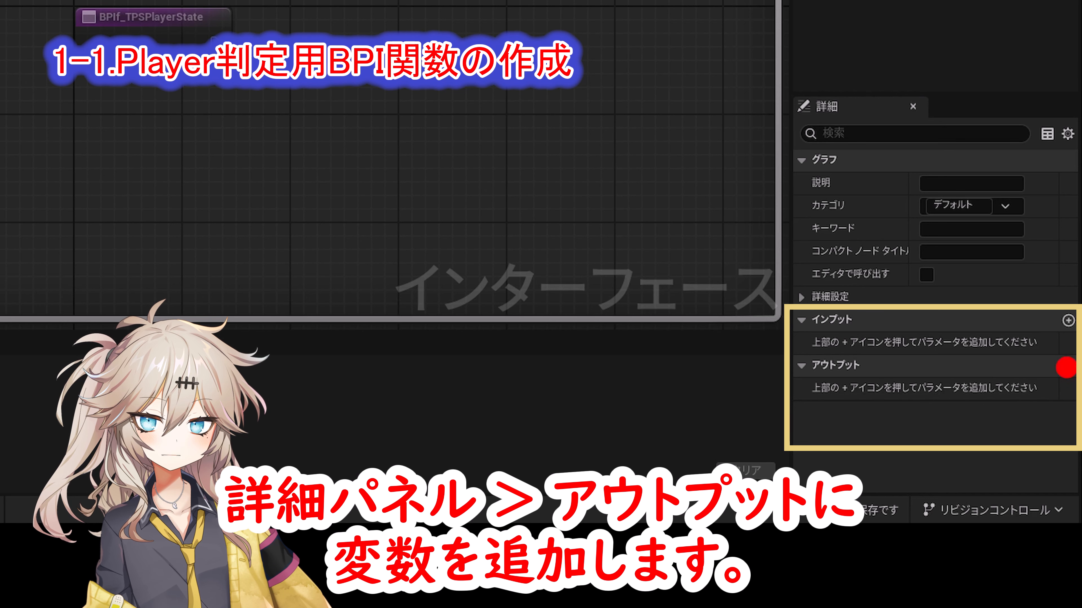
pyautogui.click(890, 388)
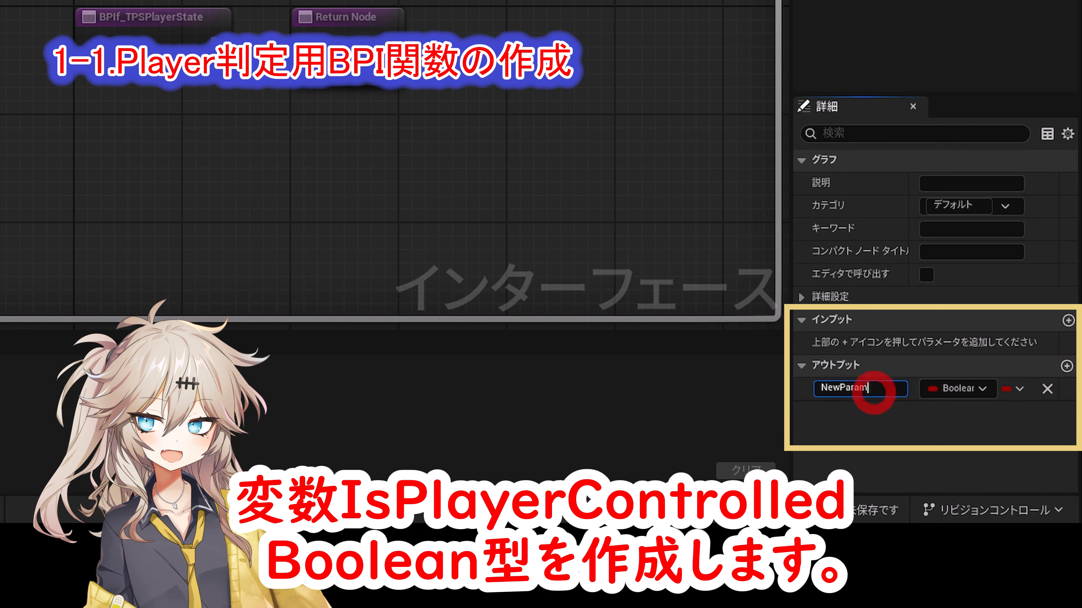
pyautogui.hotkey('ctrl', 'v')
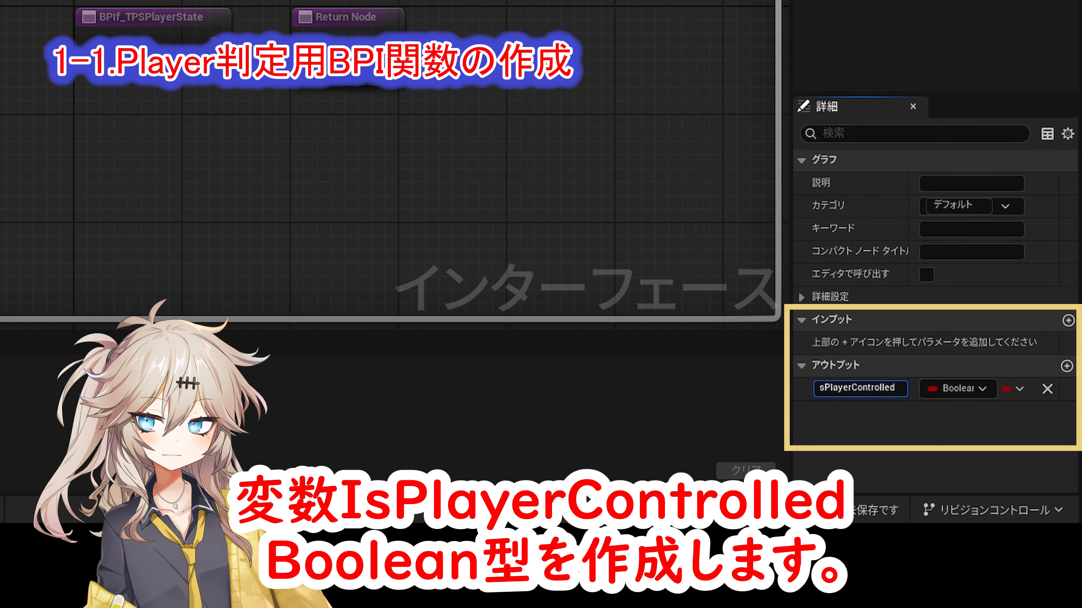
pyautogui.press('Return')
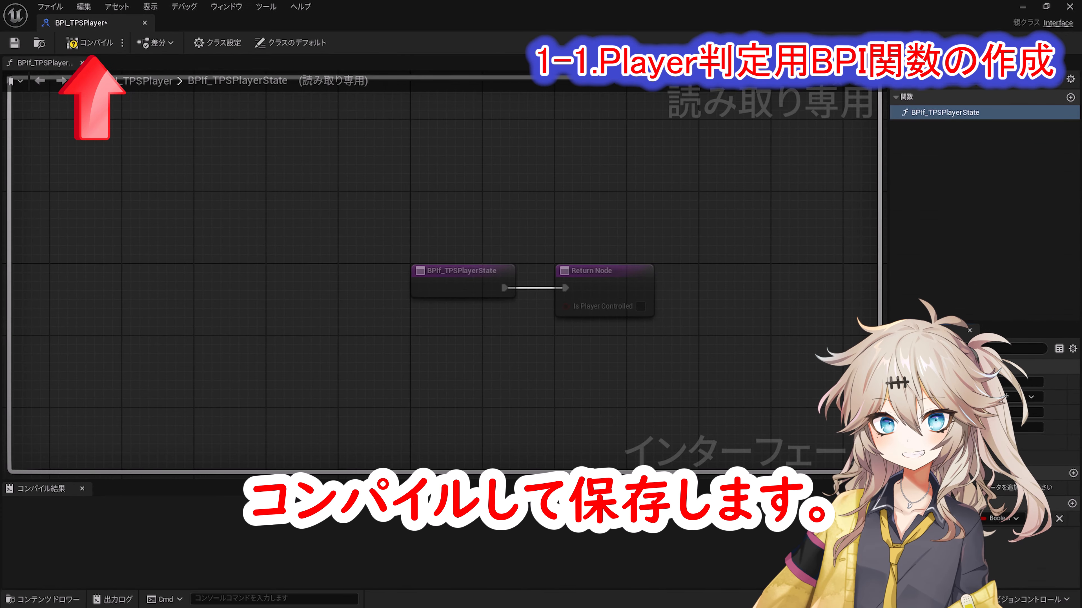
pyautogui.click(89, 42)
pyautogui.hotkey('ctrl', 's')
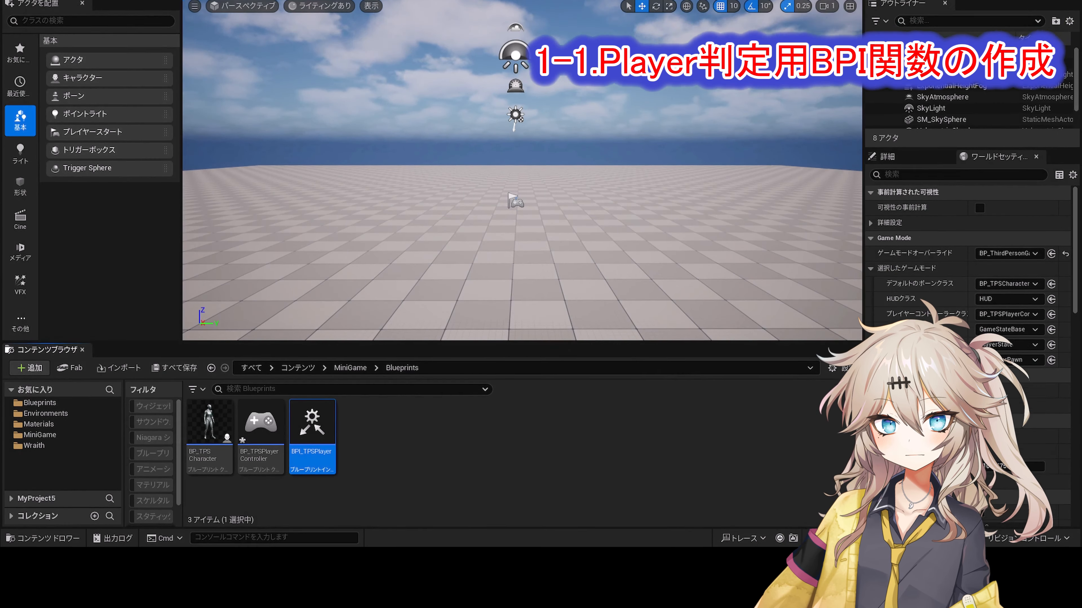
# Open BP_TPSCharacter and add BPI_TPSPlayer to the implemented interfaces in its class settings.
pyautogui.doubleClick(205, 460)
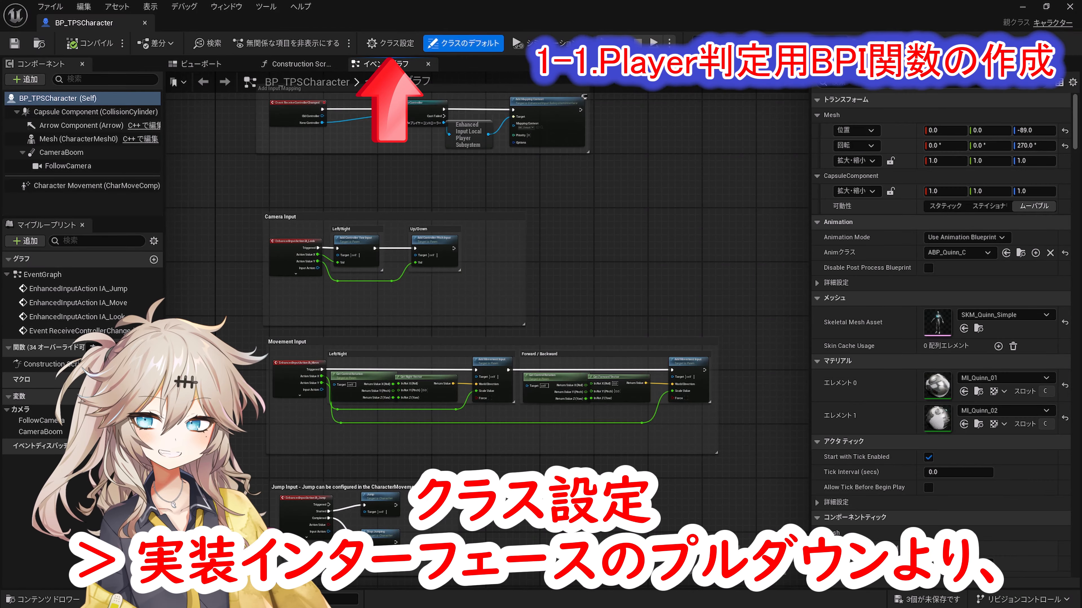
pyautogui.click(390, 43)
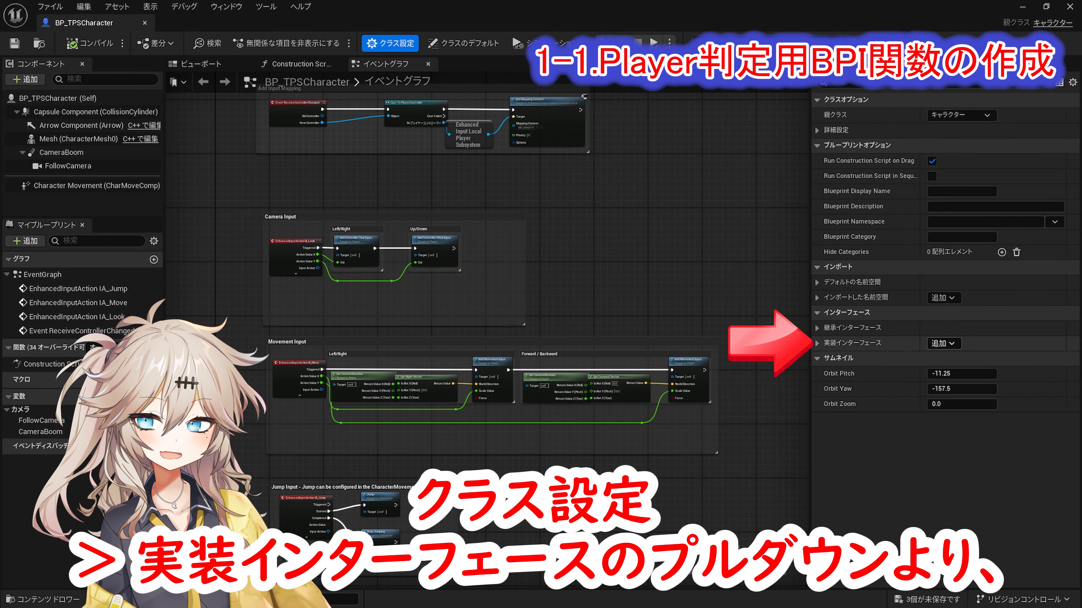
pyautogui.click(942, 343)
pyautogui.hotkey('ctrl', 'v')
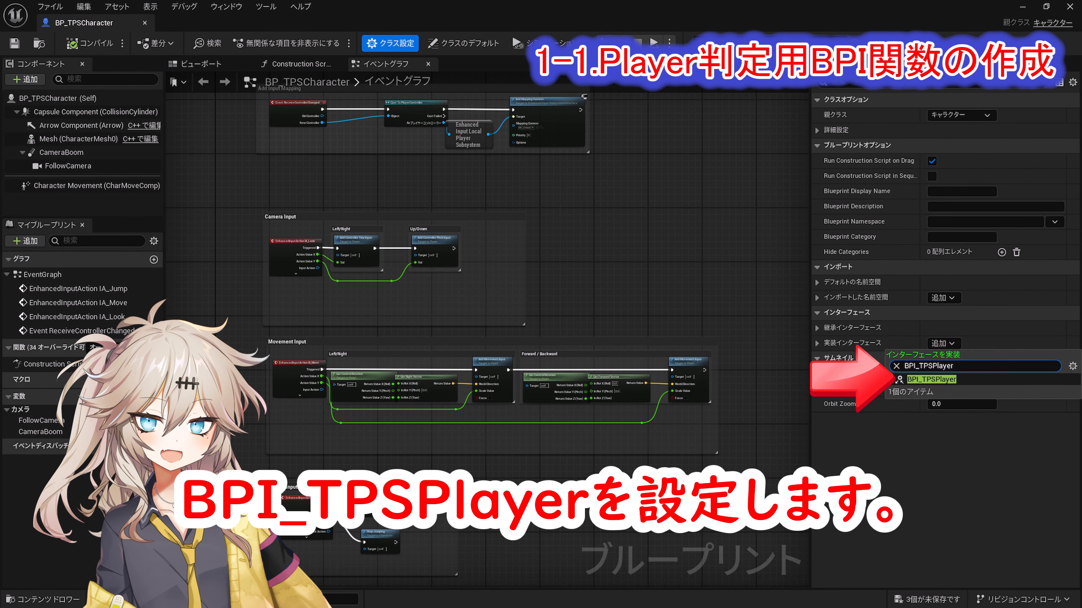
pyautogui.click(932, 378)
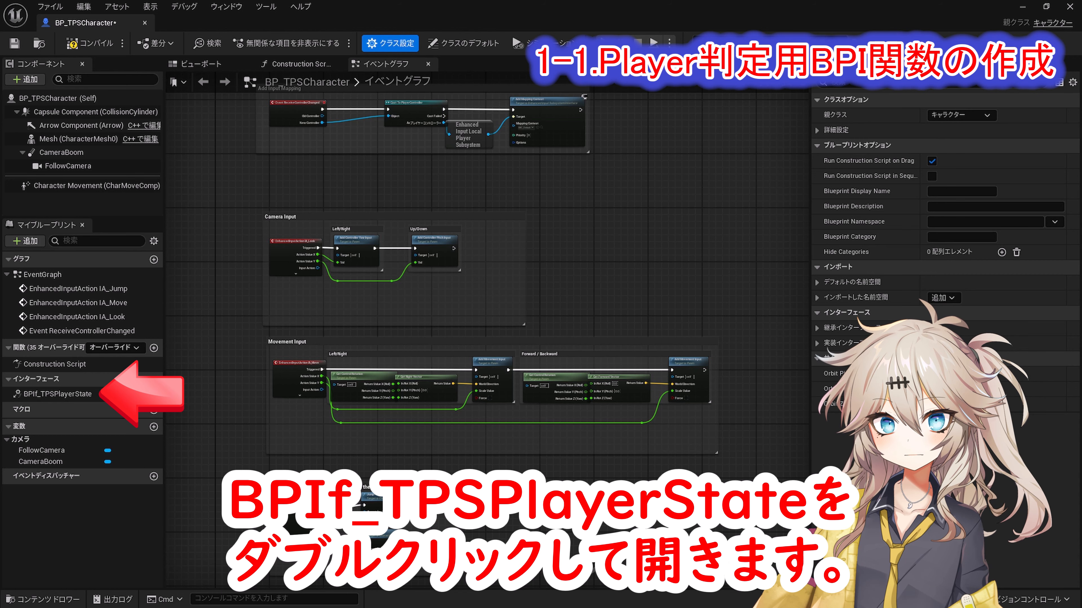
# In BPIf_TPSPlayerState, add an Is Player Controlled node, connect its return value to the Return Node, and compile and save BP_TPSCharacter.
pyautogui.doubleClick(57, 394)
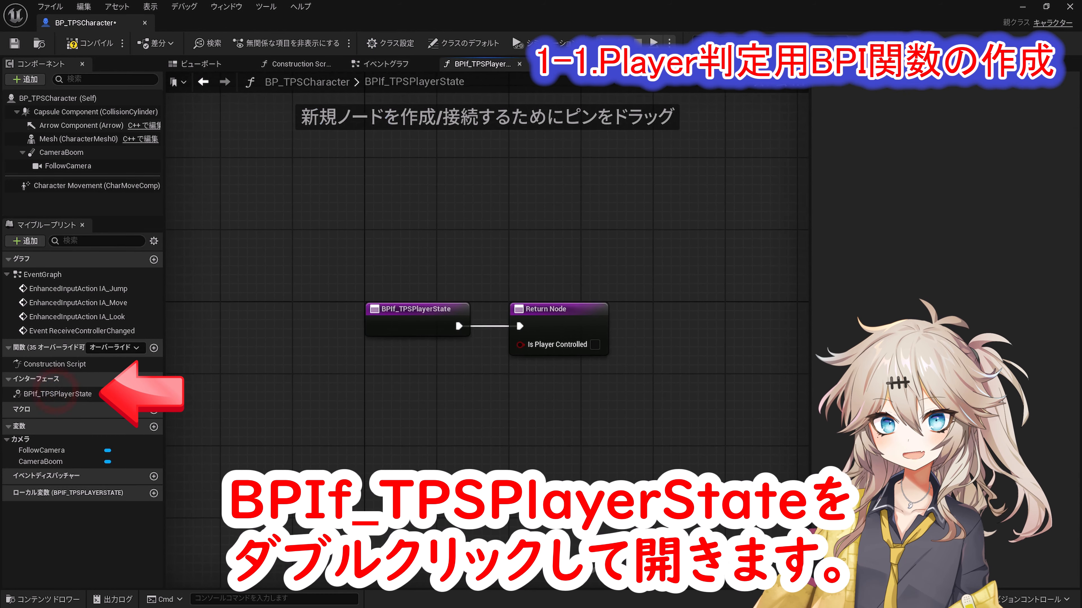
pyautogui.keyDown('ctrl'); pyautogui.scroll(2, 584, 447); pyautogui.keyUp('ctrl')
pyautogui.moveTo(584, 447); pyautogui.dragTo(650, 386, button='right')
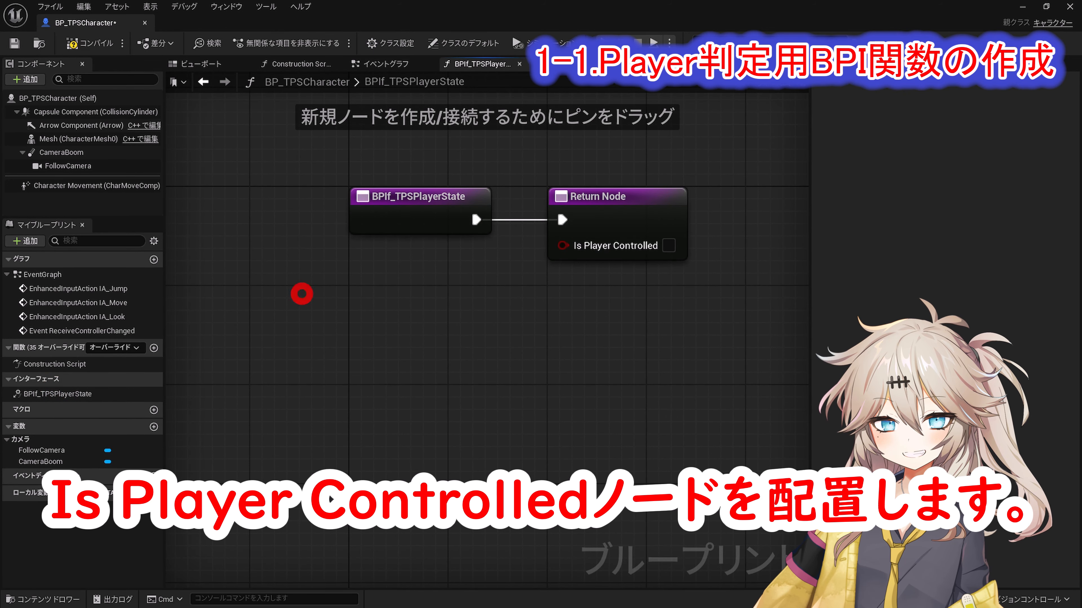
pyautogui.rightClick(301, 294)
pyautogui.write('is player controlled')
pyautogui.click(363, 338)
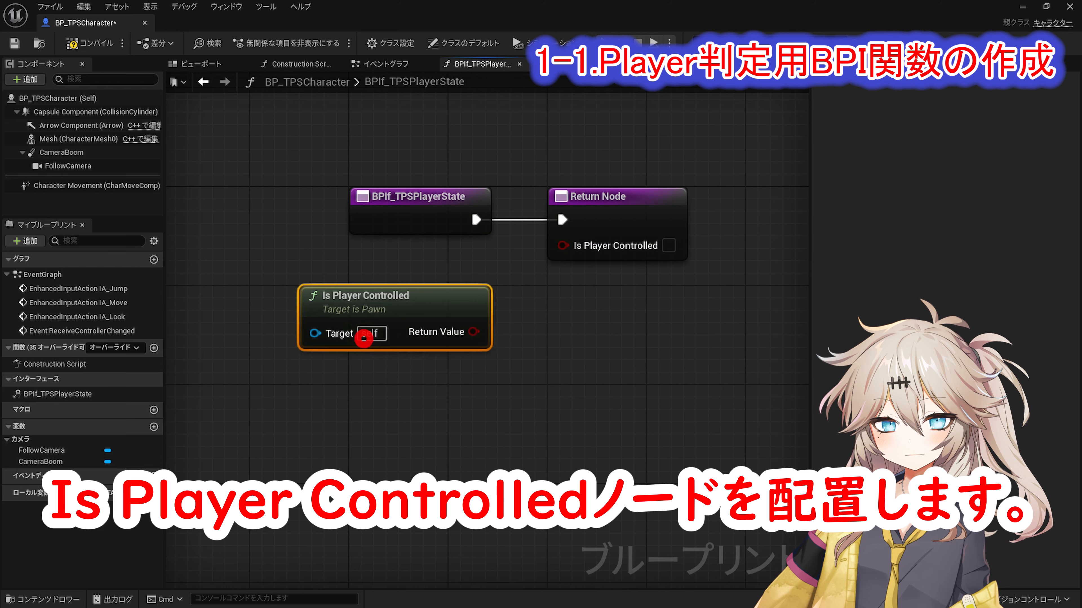
pyautogui.moveTo(474, 332); pyautogui.dragTo(562, 246)
pyautogui.click(90, 43)
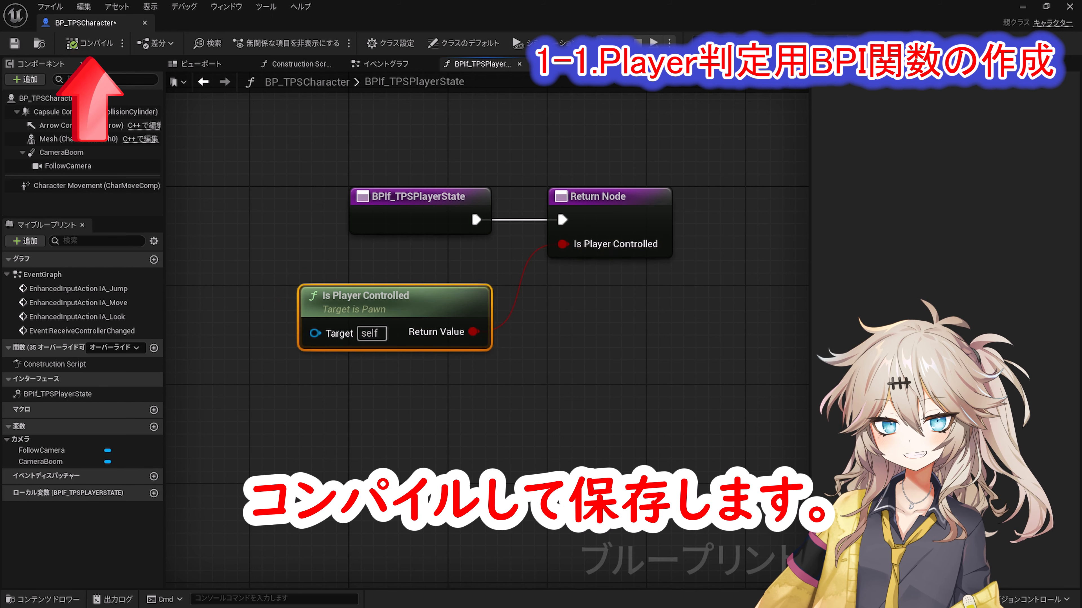
pyautogui.click(14, 44)
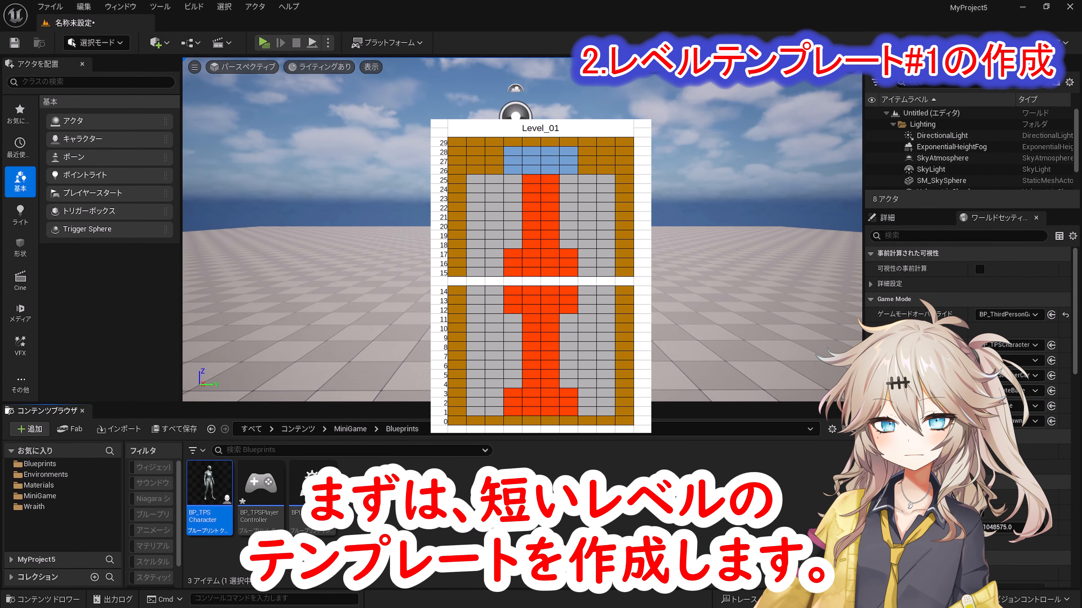
# Create a folder named Maps inside the MiniGame folder and open it.
pyautogui.click(350, 429)
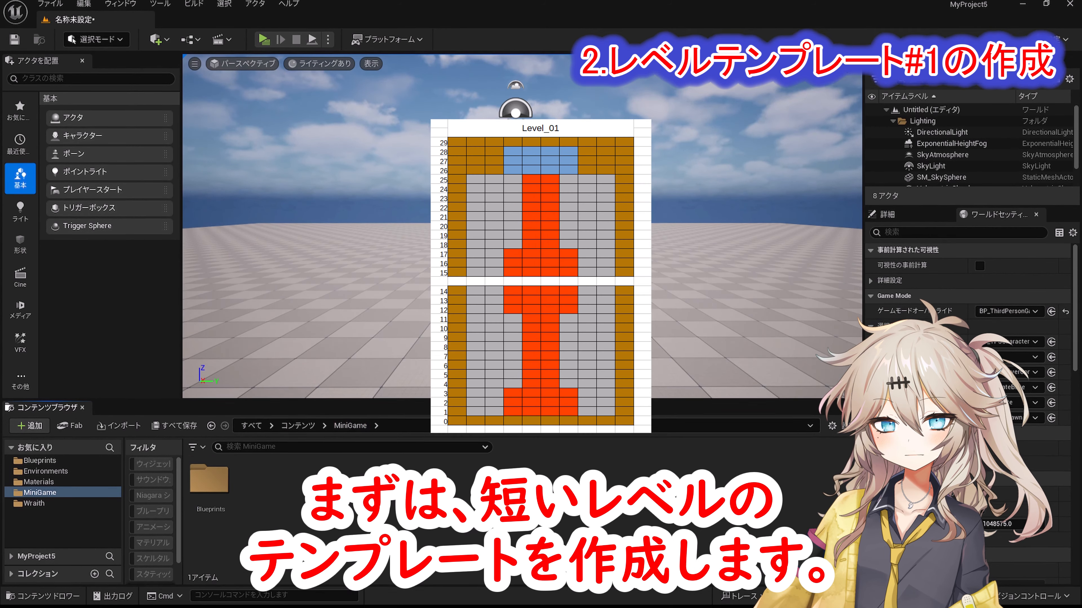
pyautogui.rightClick(429, 483)
pyautogui.click(483, 96)
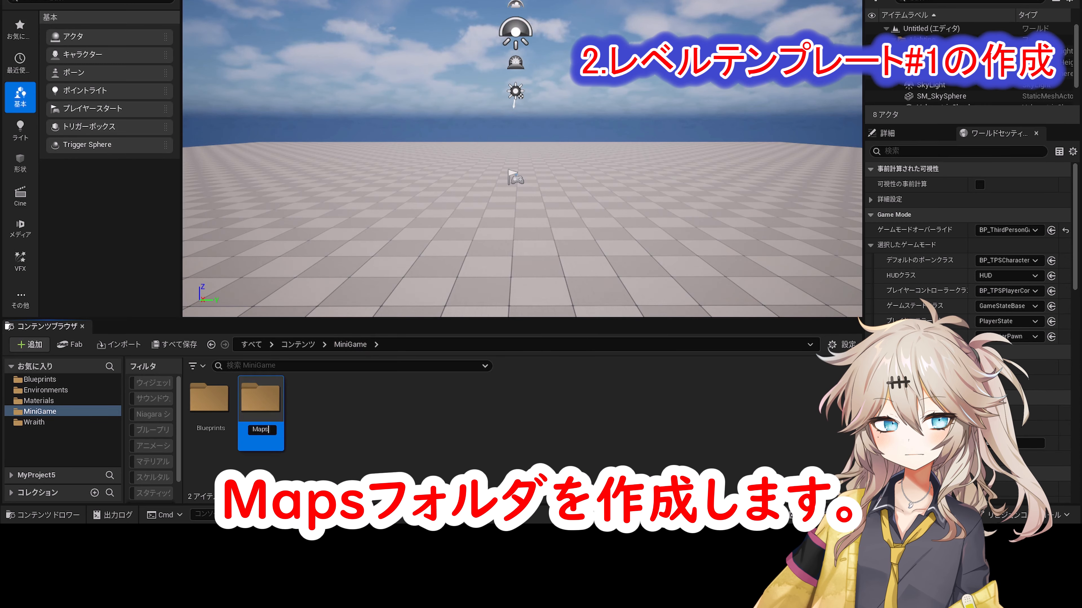
pyautogui.press('Return')
pyautogui.doubleClick(261, 398)
# Create a new level from the Basic template.
pyautogui.click(50, 6)
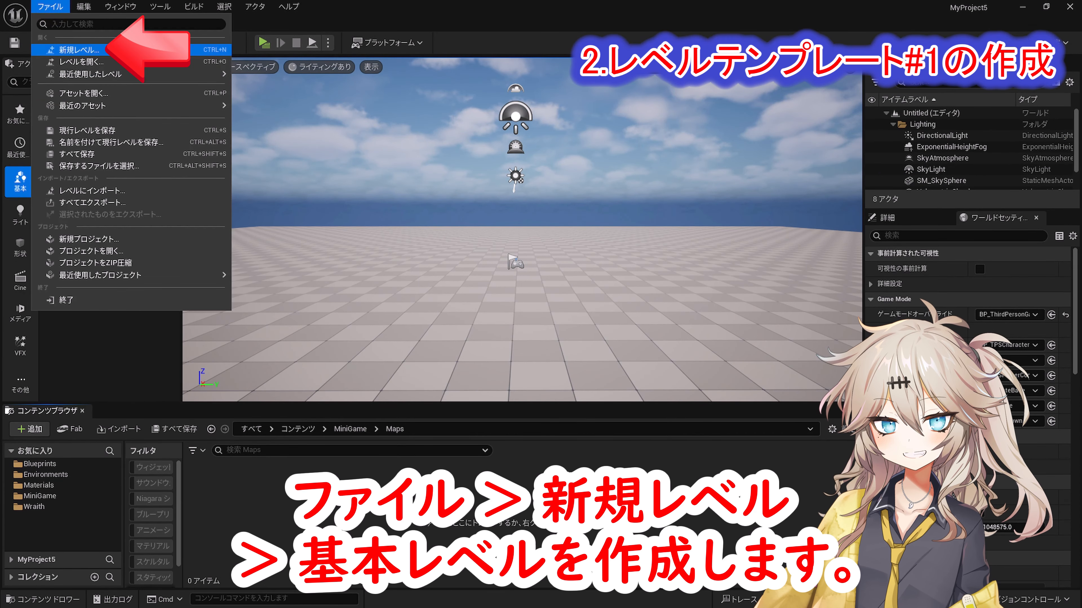
pyautogui.click(79, 50)
pyautogui.click(551, 244)
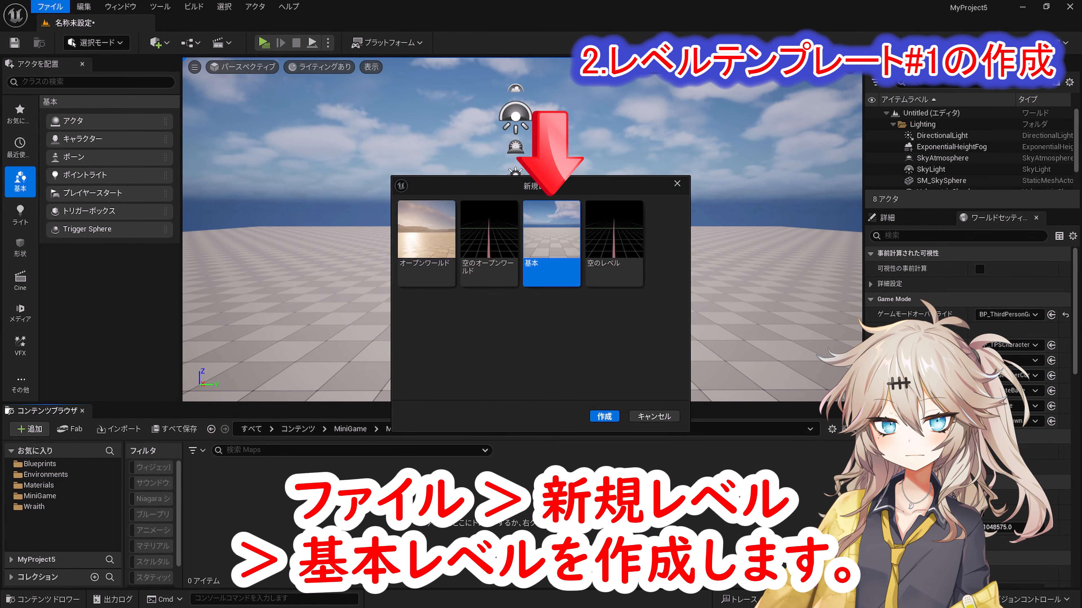
pyautogui.click(604, 416)
pyautogui.click(624, 438)
# Save the current level as Level_Temp_01 in MiniGame/Maps.
pyautogui.click(50, 7)
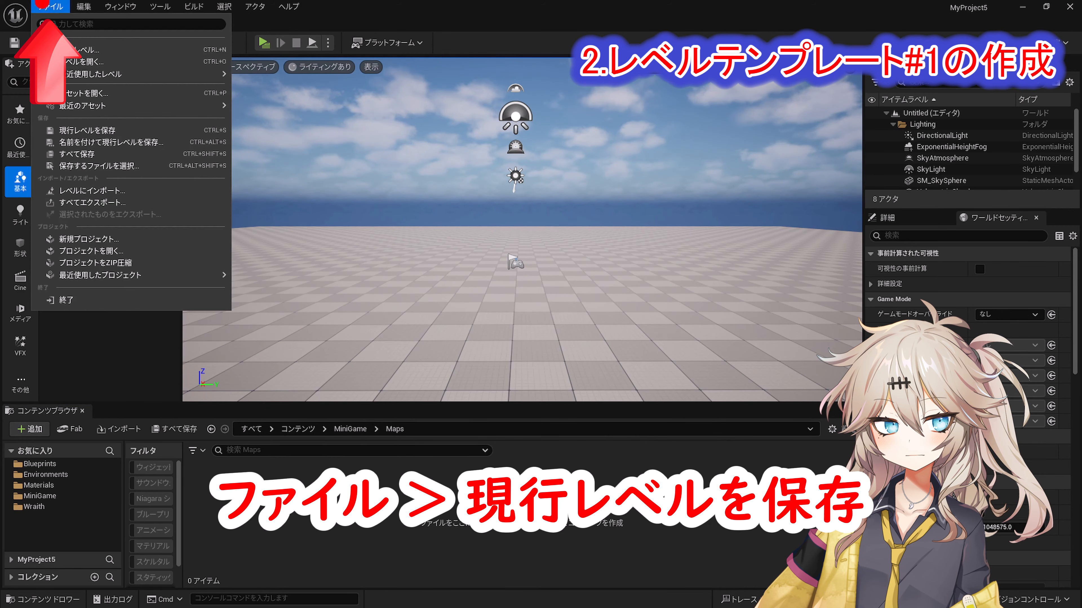
pyautogui.click(85, 122)
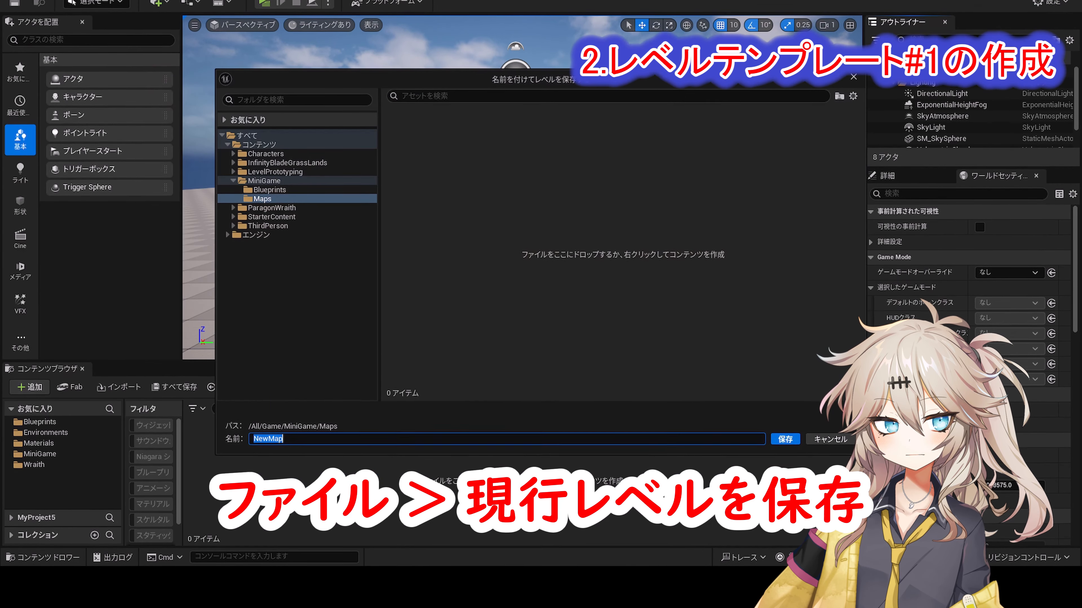
pyautogui.press('Return')
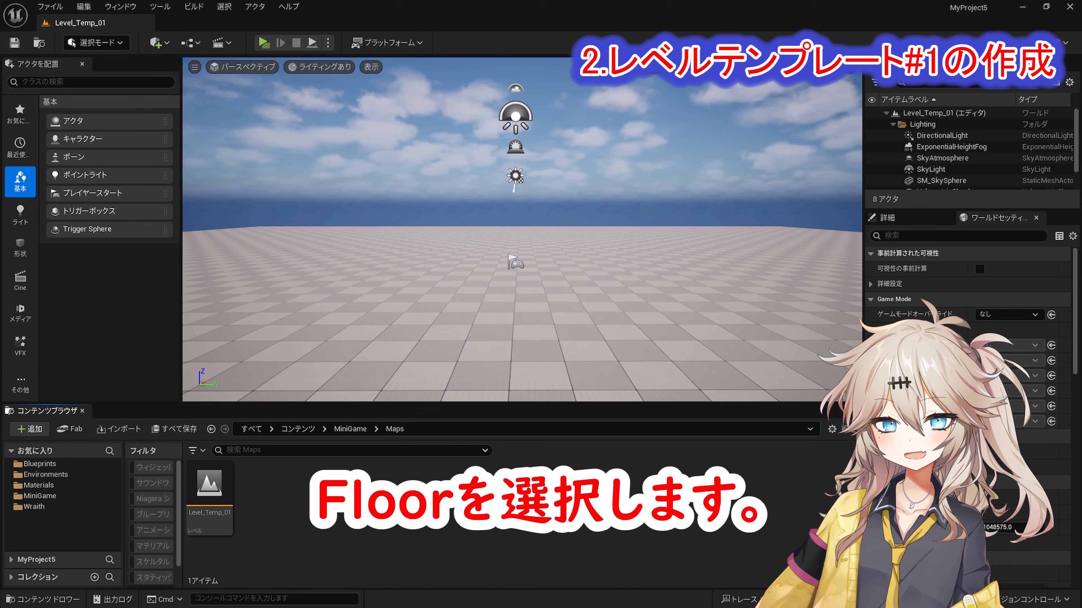
# Set the Floor's scale to X 3.0, Y 1.0 and Z 1.0.
pyautogui.click(654, 334)
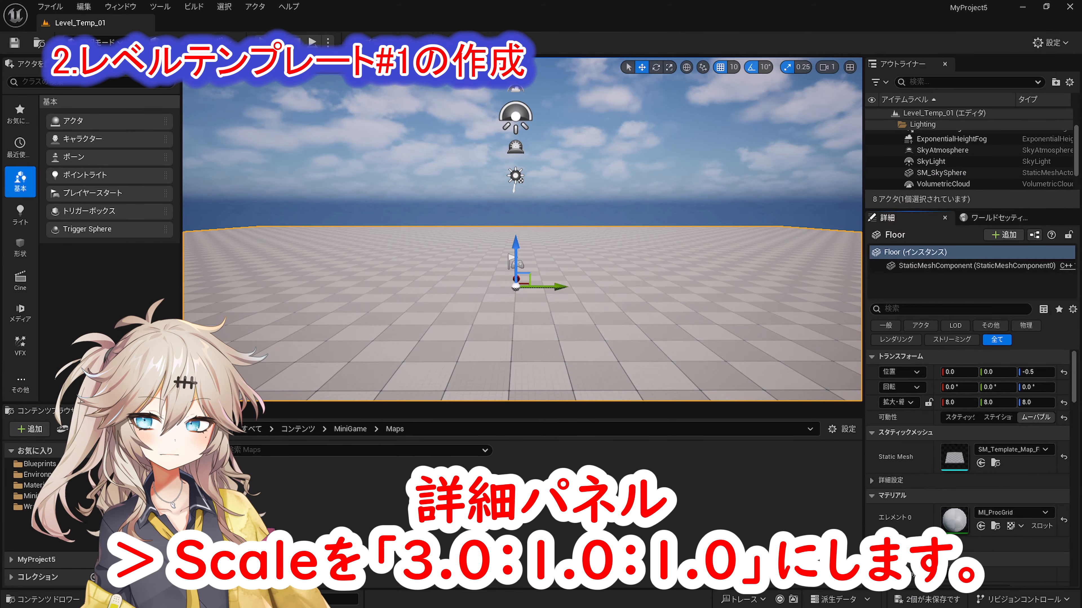
pyautogui.click(956, 402)
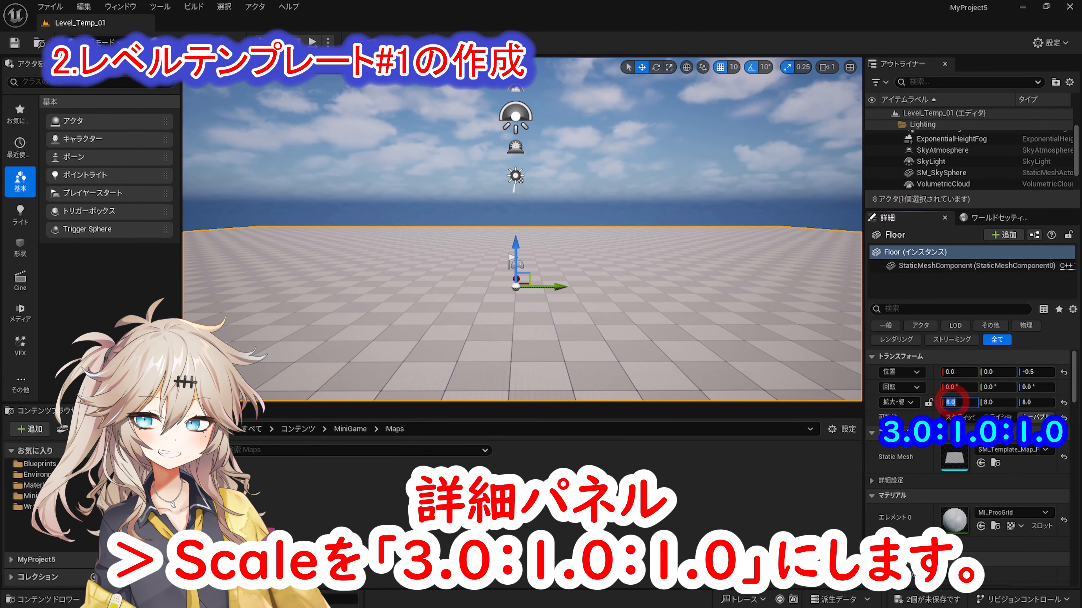
pyautogui.write('3')
pyautogui.press('Tab')
pyautogui.write('1')
pyautogui.press('Tab')
pyautogui.write('1')
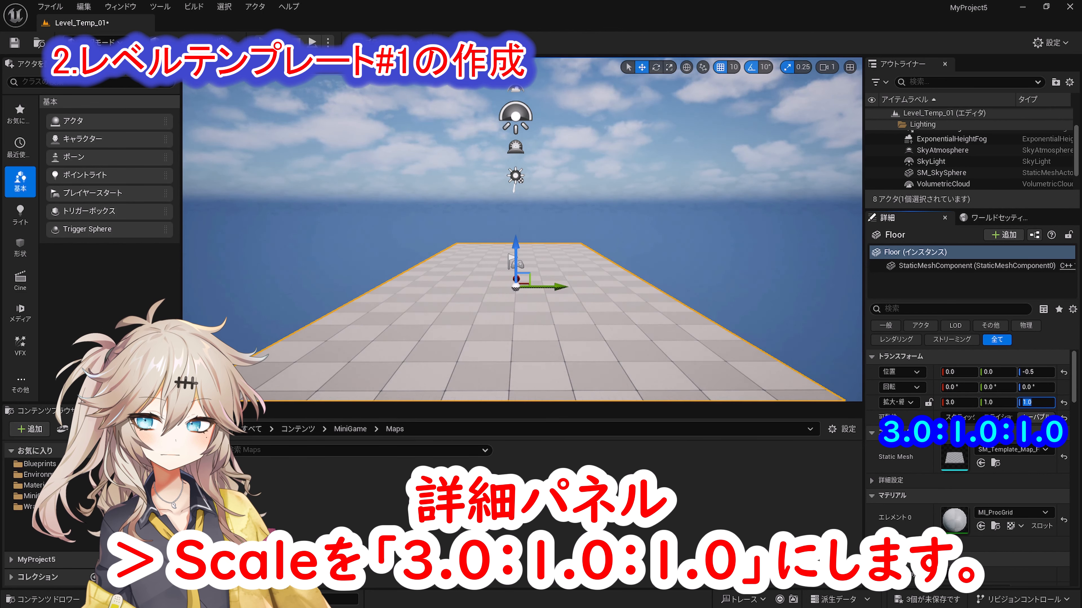
# Set the Floor's X location to 1450 so that its end sits at the origin.
pyautogui.click(959, 372)
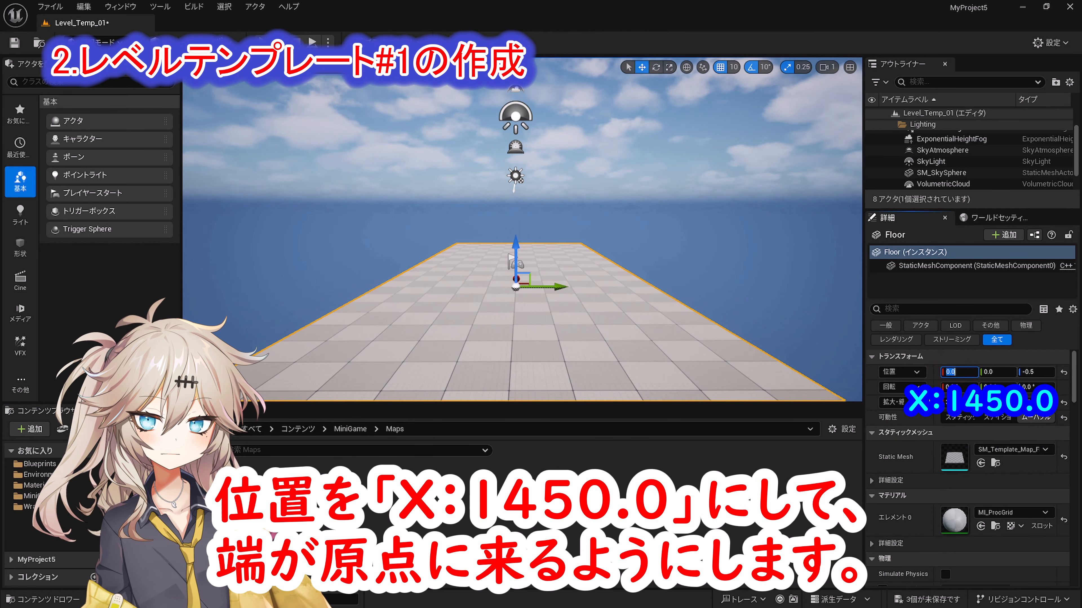
pyautogui.write('1450')
pyautogui.press('Return')
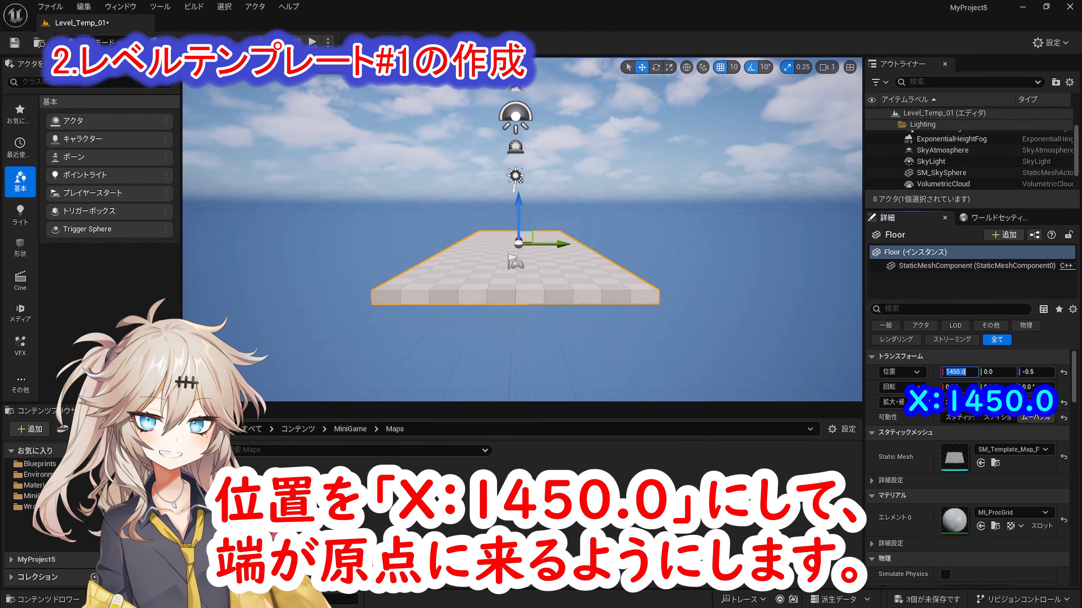
# Collapse the Lighting folder in the level's actor list and set PlayerStart's X location to 550.
pyautogui.click(917, 124)
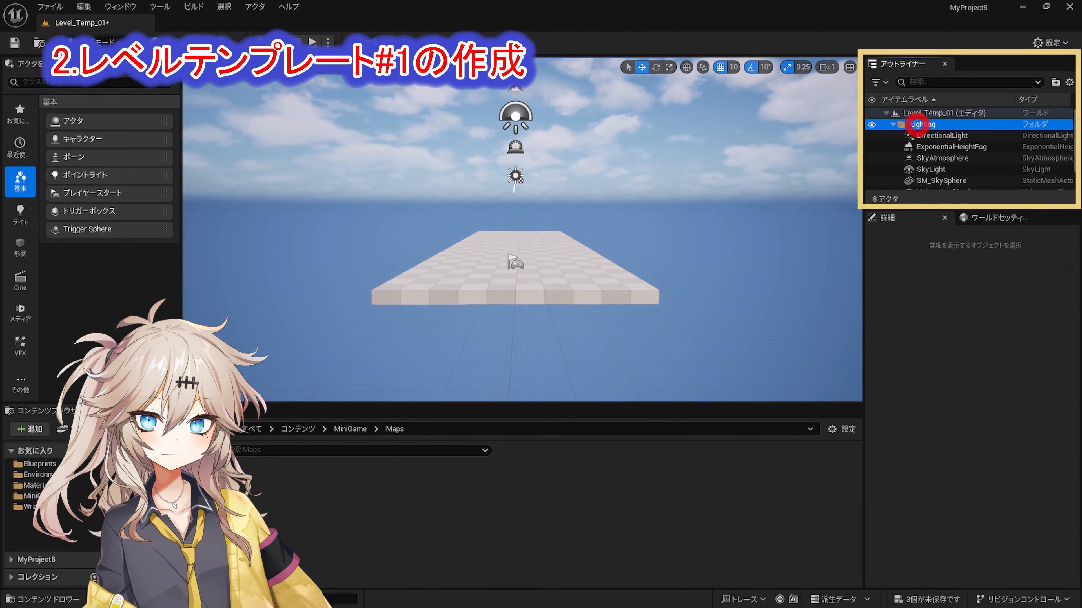
pyautogui.click(892, 124)
pyautogui.click(932, 147)
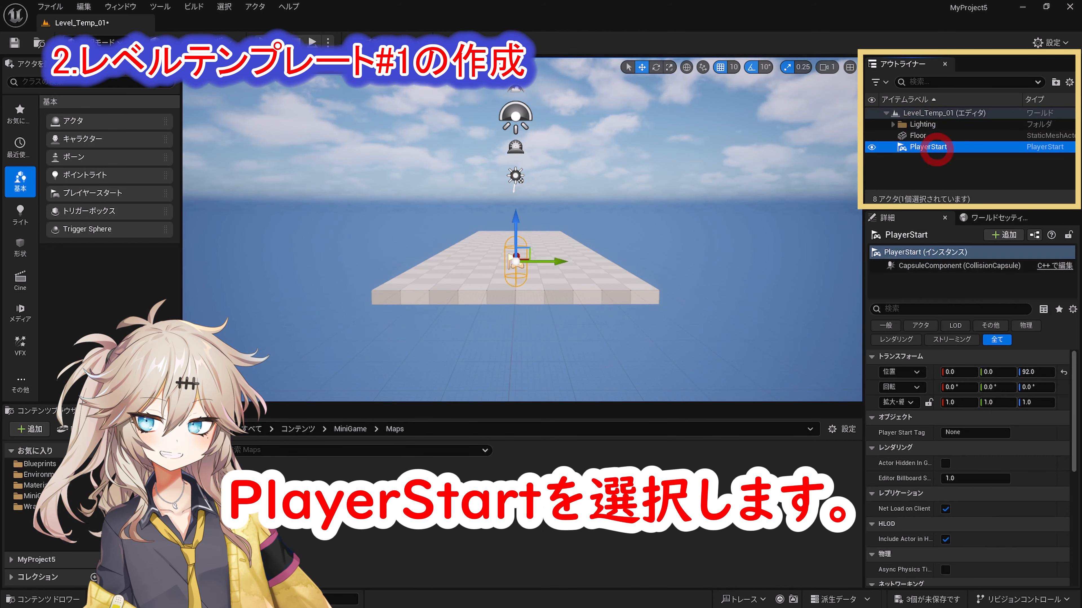
pyautogui.click(958, 372)
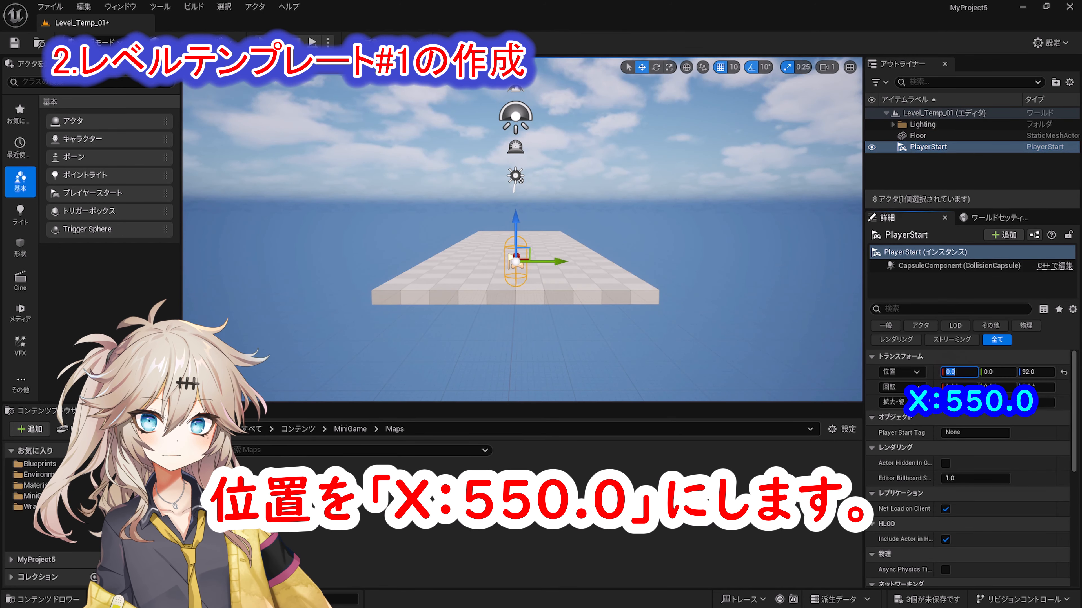
pyautogui.write('550')
pyautogui.press('Return')
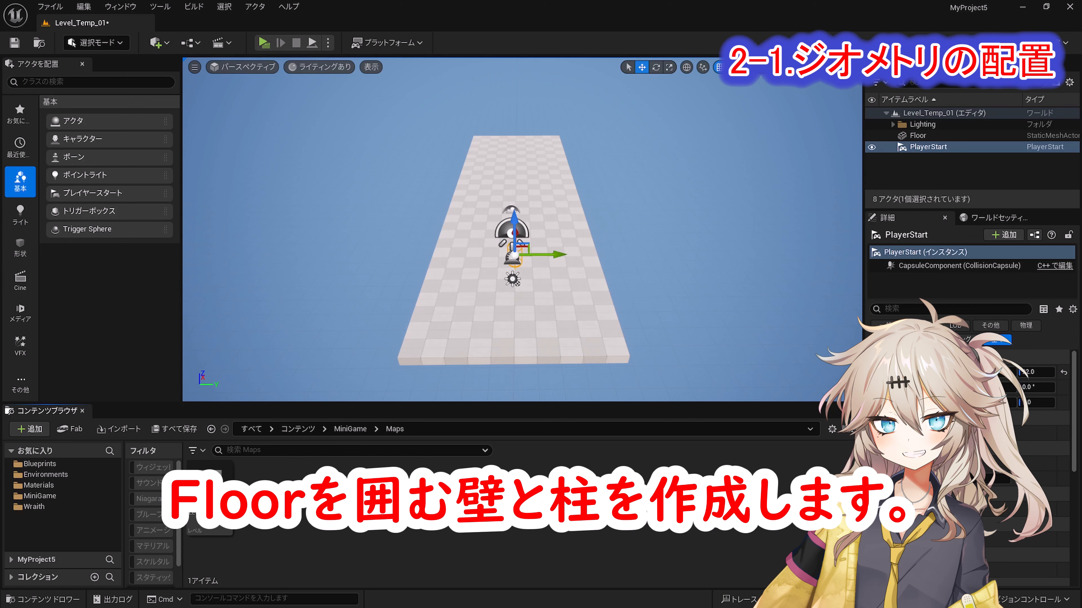
# Place a geometry box brush at the floor's left edge for the left wall and size it X 3000, Y 100, Z 1200.
pyautogui.click(20, 383)
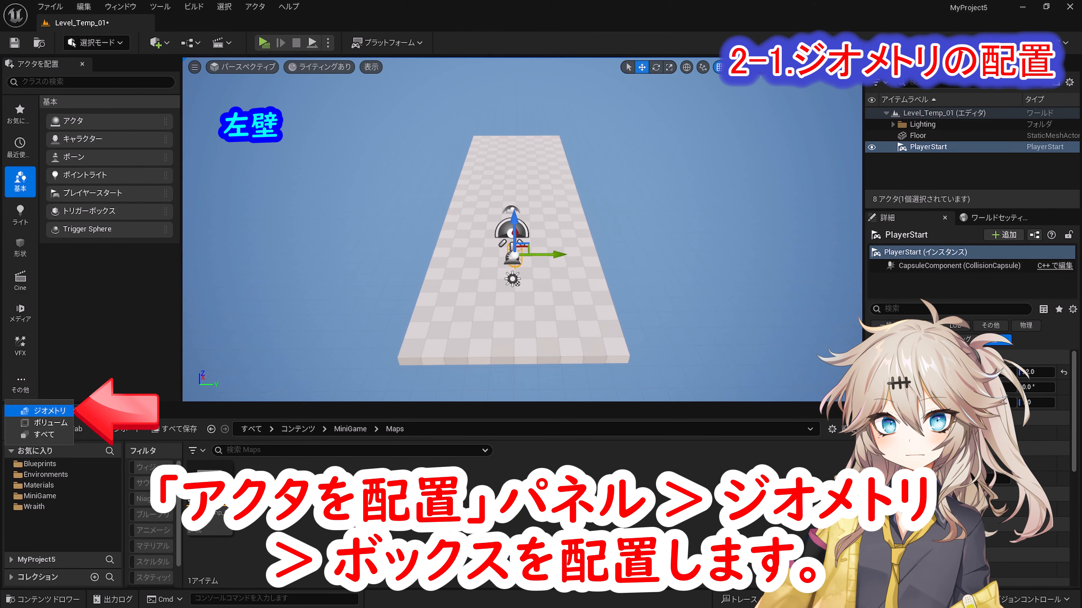
pyautogui.click(85, 410)
pyautogui.moveTo(70, 120); pyautogui.dragTo(450, 225)
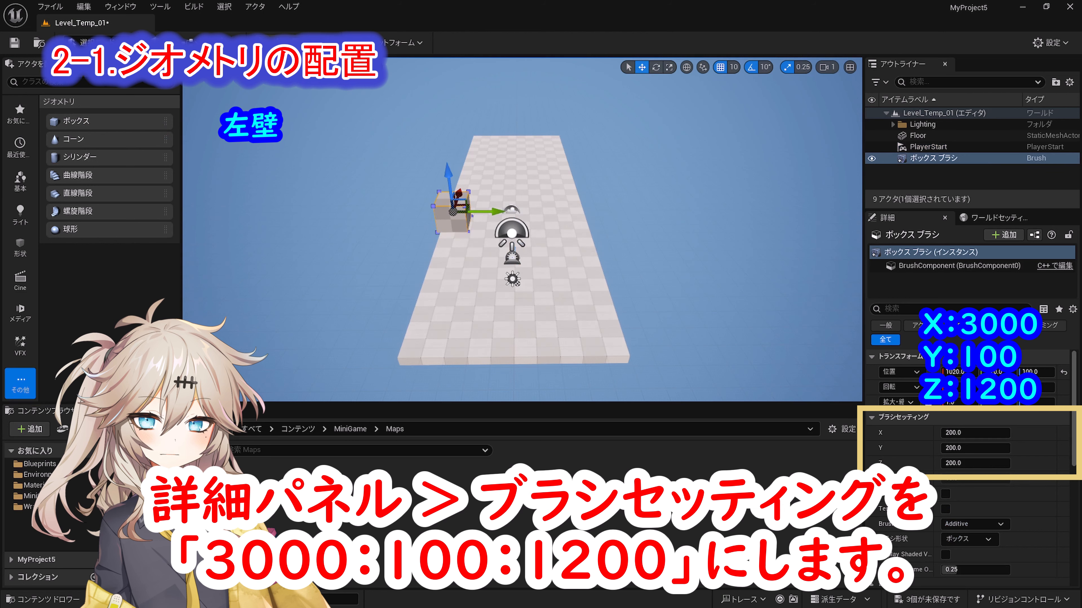
pyautogui.click(972, 433)
pyautogui.write('3000')
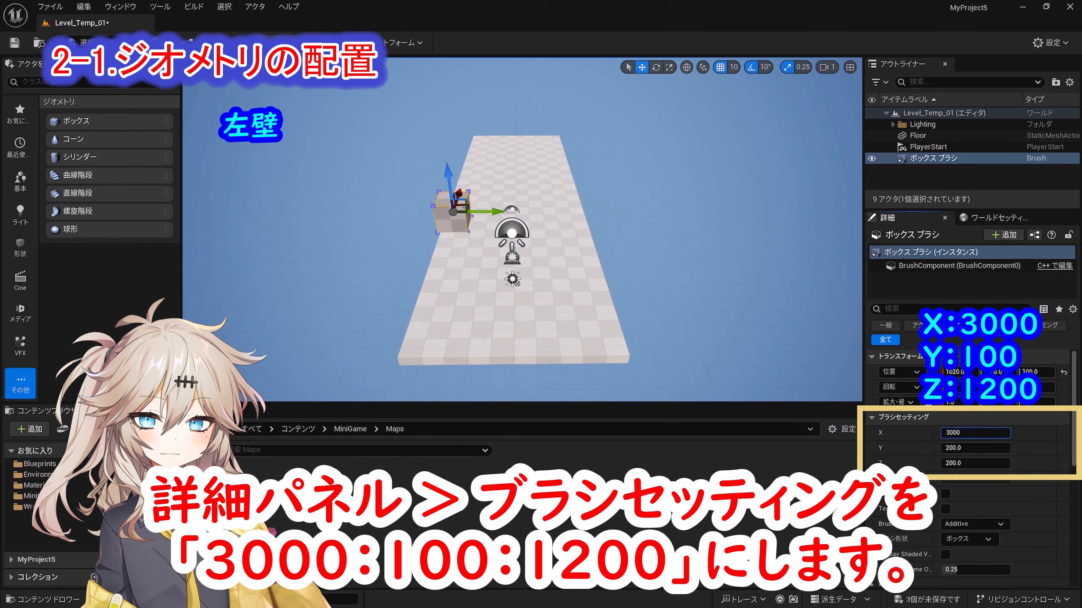
pyautogui.press('Tab')
pyautogui.write('100')
pyautogui.press('Tab')
pyautogui.write('1200')
pyautogui.press('Return')
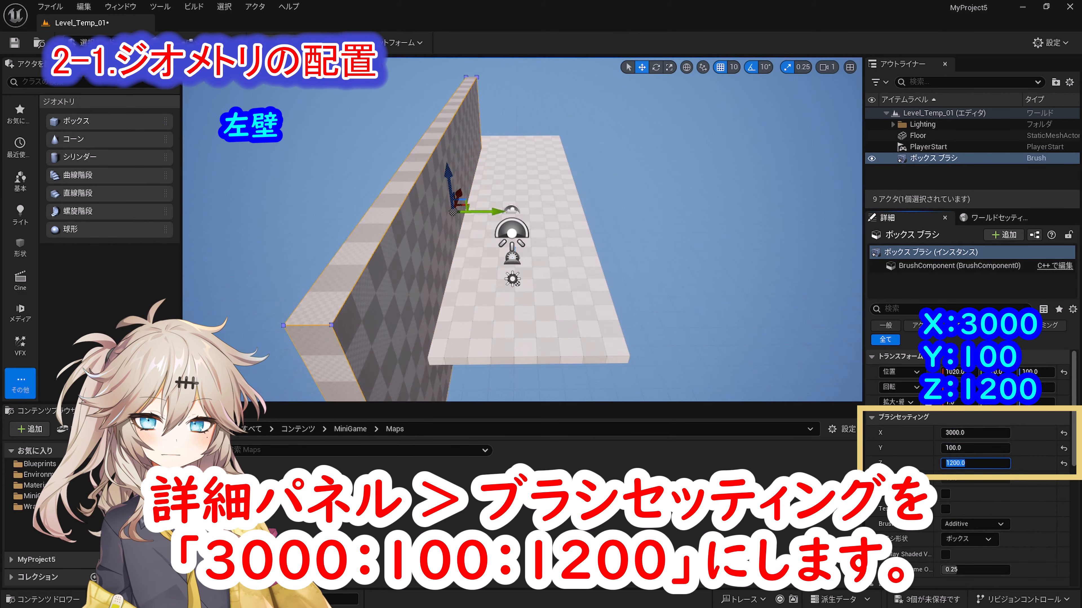
# Set the left wall brush's location to X 1450, Y -450, Z 600.
pyautogui.click(961, 374)
pyautogui.write('1450')
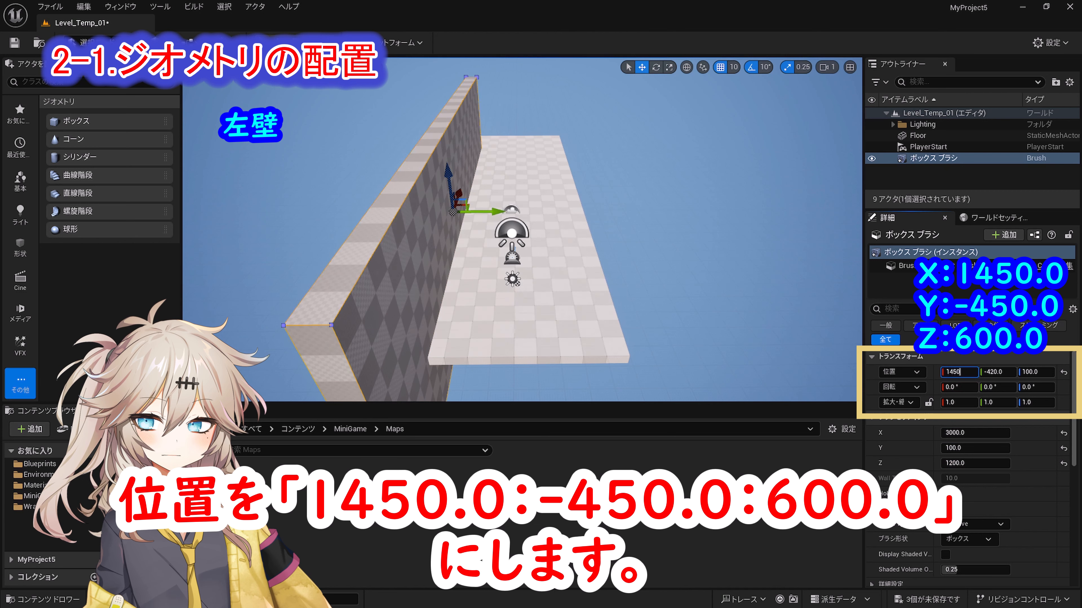
pyautogui.press('Tab')
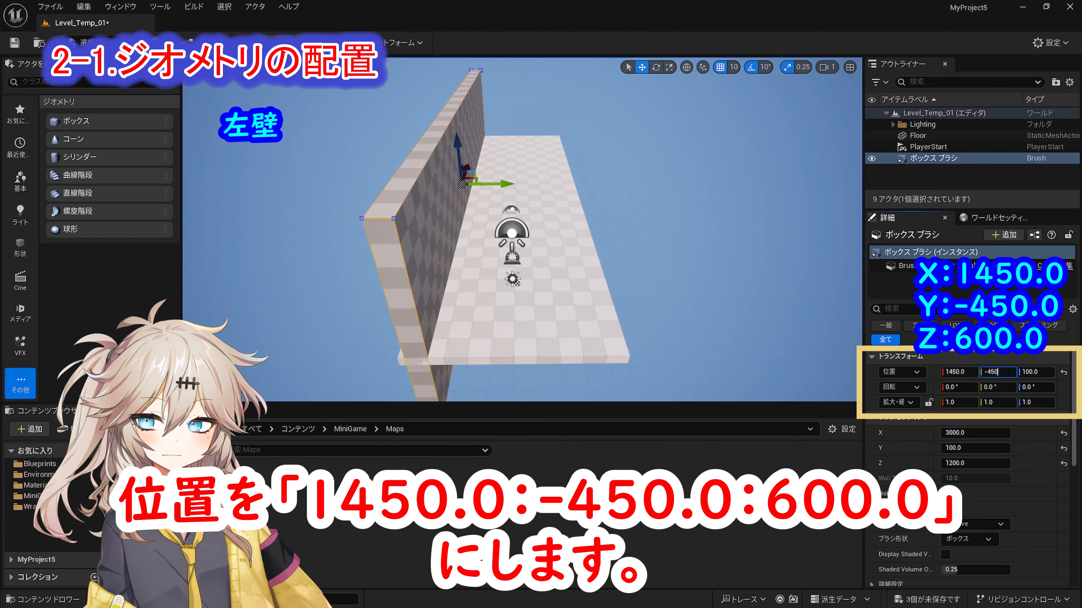
pyautogui.write('-450')
pyautogui.press('Tab')
pyautogui.write('600')
pyautogui.press('Return')
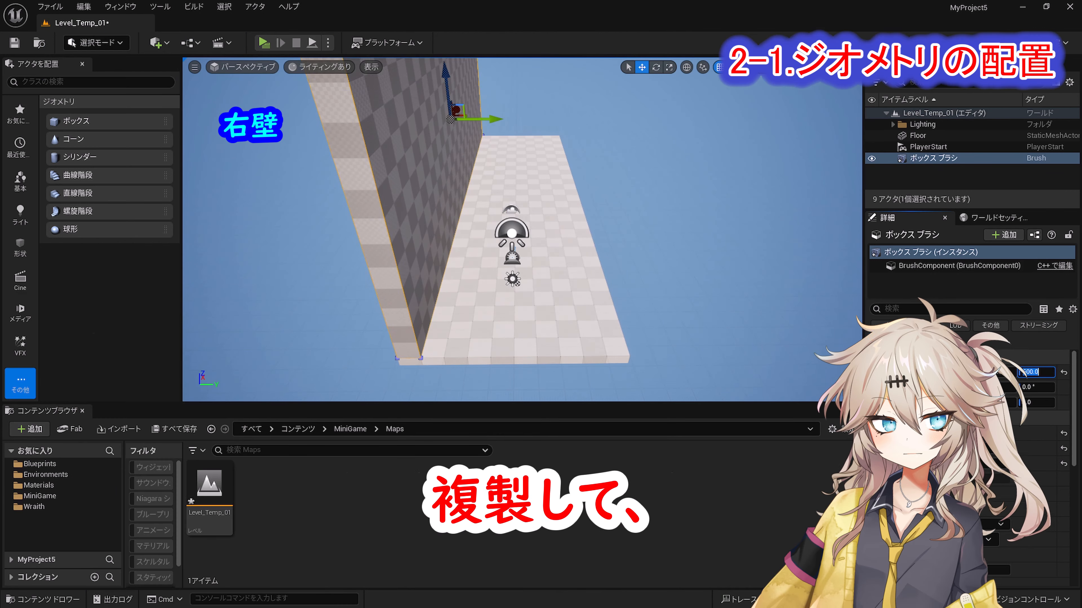
# Duplicate the left wall brush to make the right wall and set the copy's Y location to 450.
pyautogui.hotkey('ctrl', 'd')
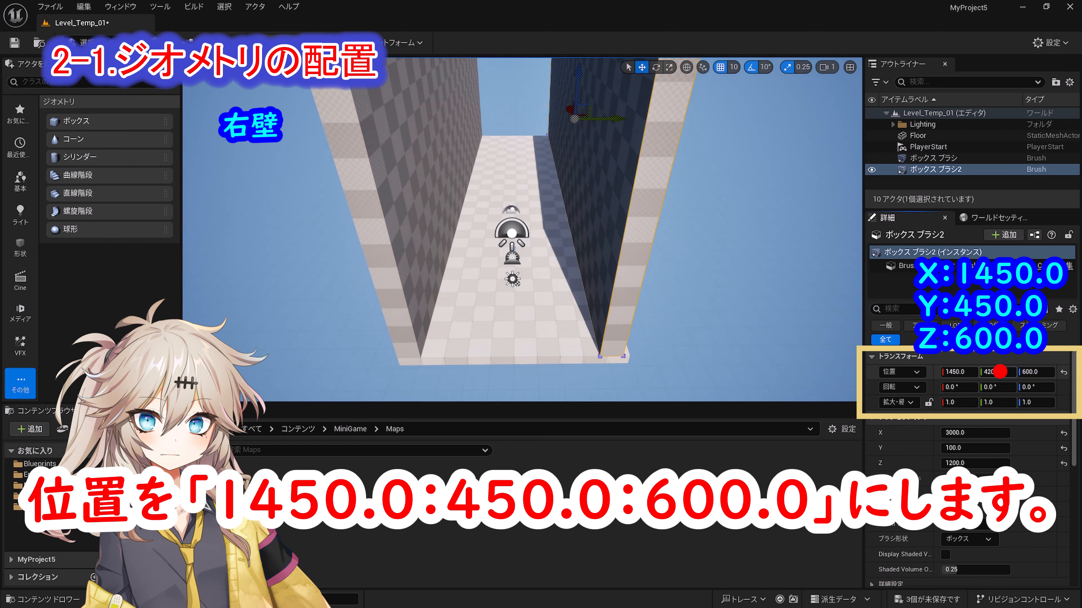
pyautogui.click(996, 372)
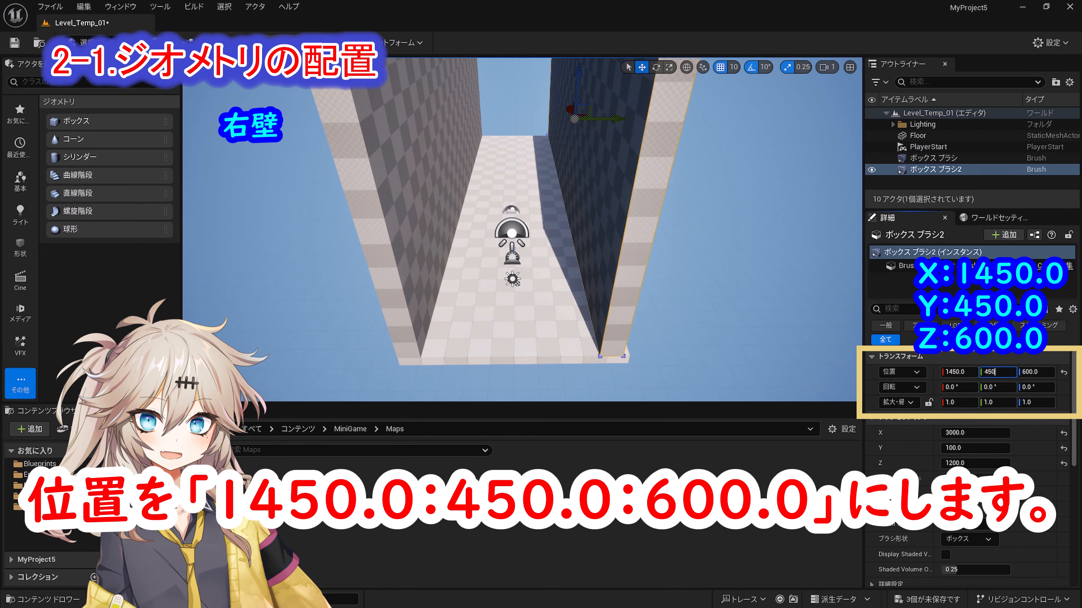
pyautogui.press('Return')
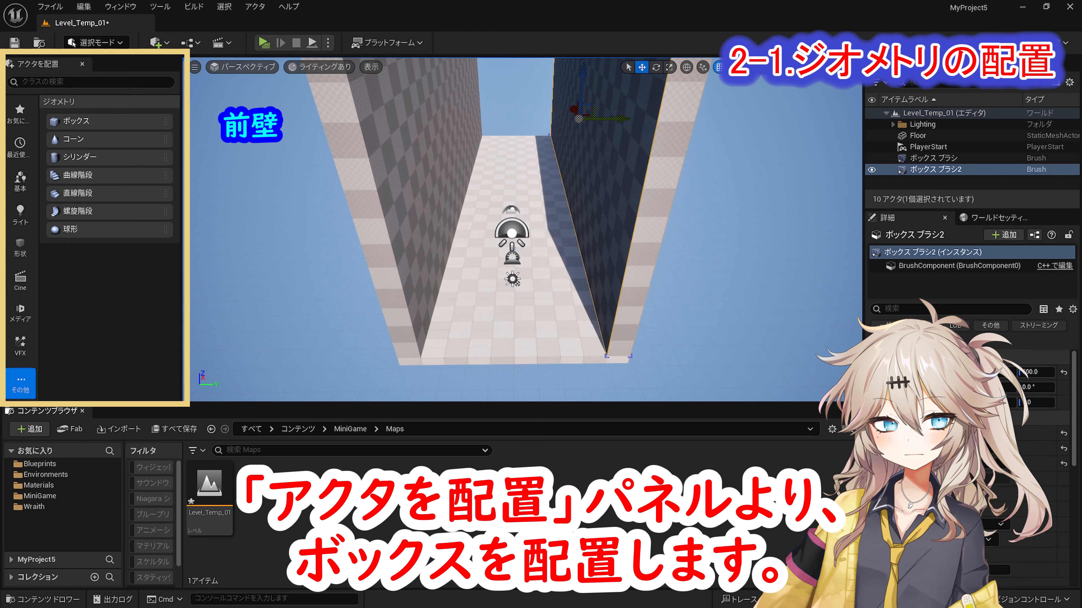
# Place another geometry box brush between the side walls for the front wall and size it X 100, Y 1000, Z 1200.
pyautogui.moveTo(107, 121); pyautogui.dragTo(498, 210)
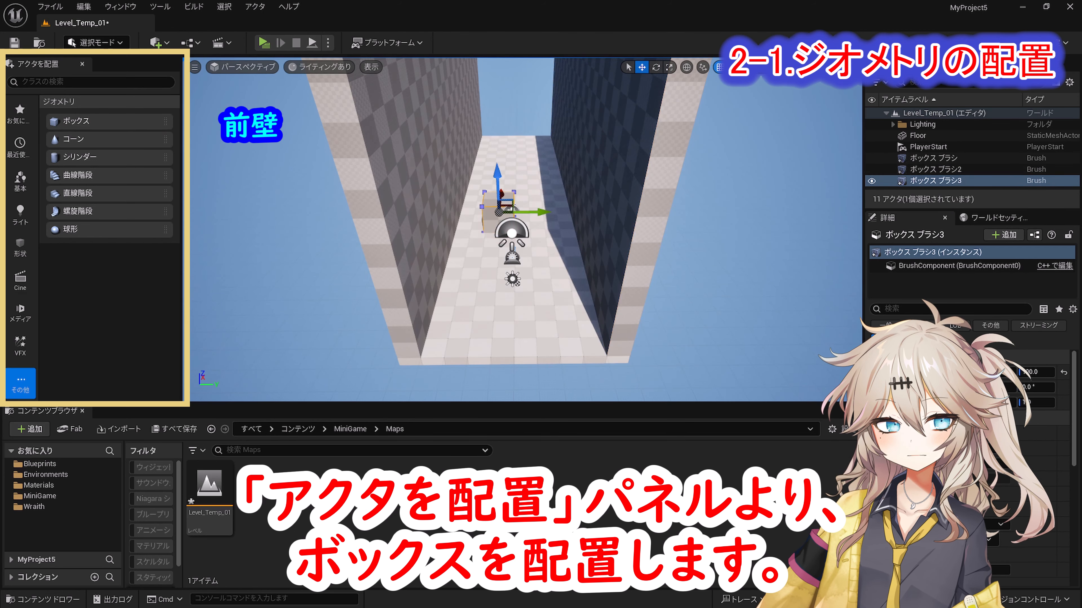
pyautogui.click(974, 433)
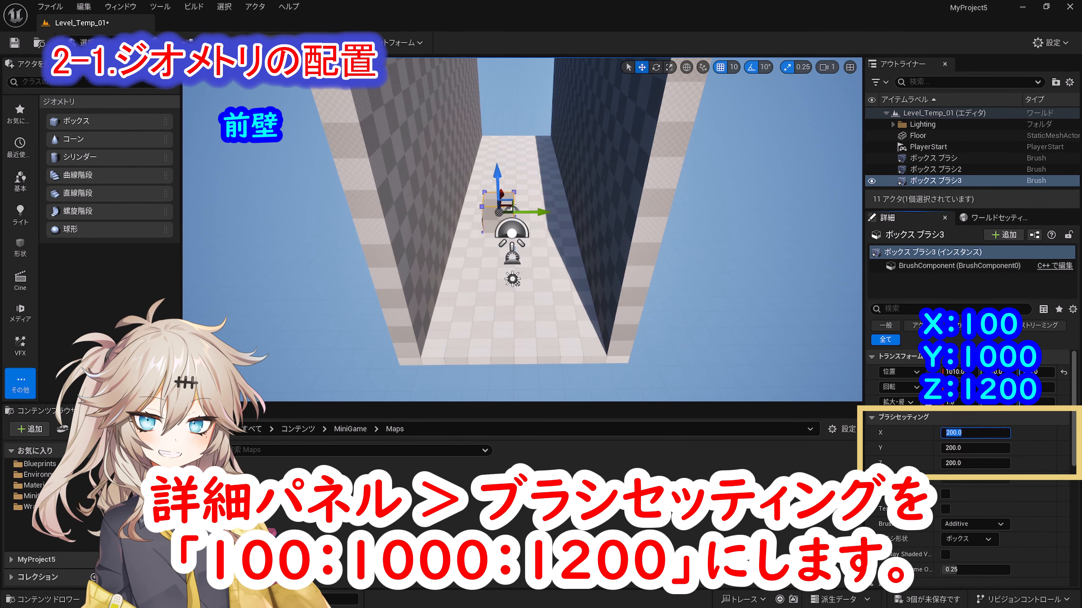
pyautogui.write('100')
pyautogui.press('Tab')
pyautogui.write('1000')
pyautogui.press('Tab')
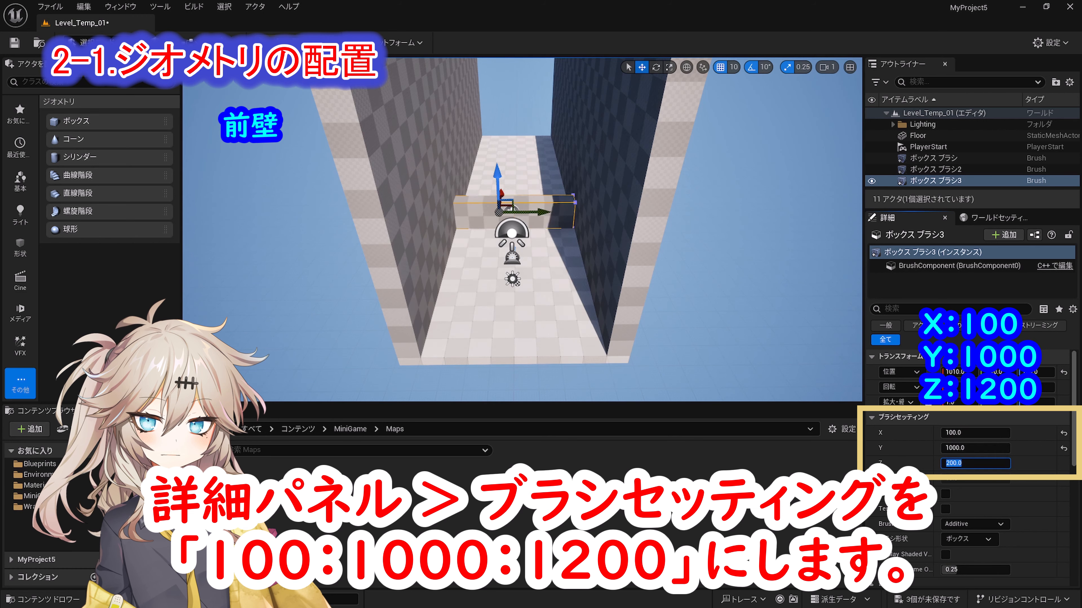
pyautogui.write('1200')
pyautogui.press('Return')
# Set the front wall brush's location to X 2900, Y 0, Z 600.
pyautogui.click(959, 372)
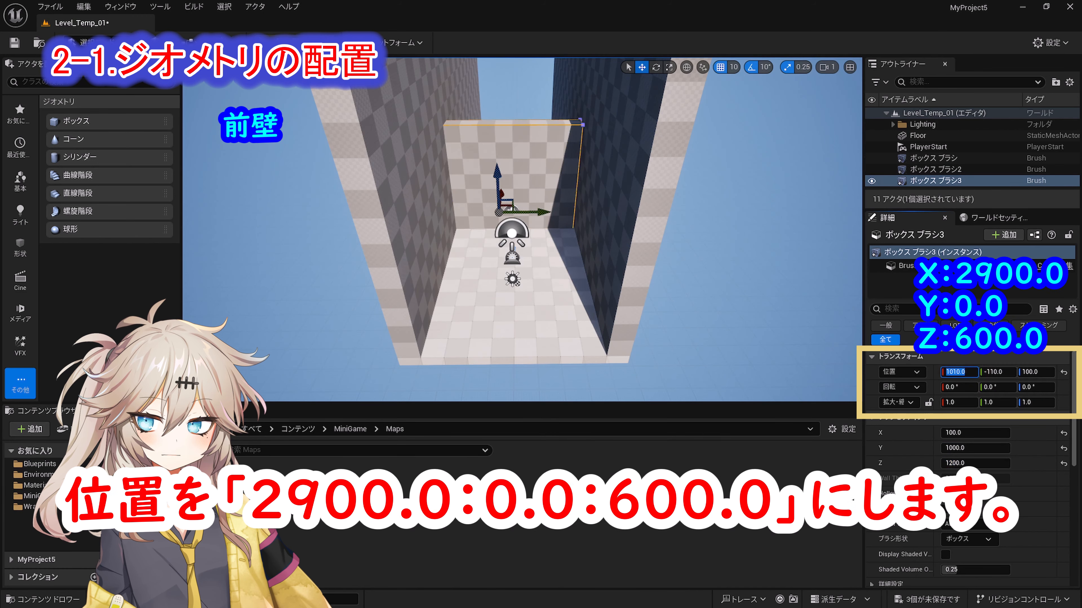
pyautogui.write('2900')
pyautogui.press('Tab')
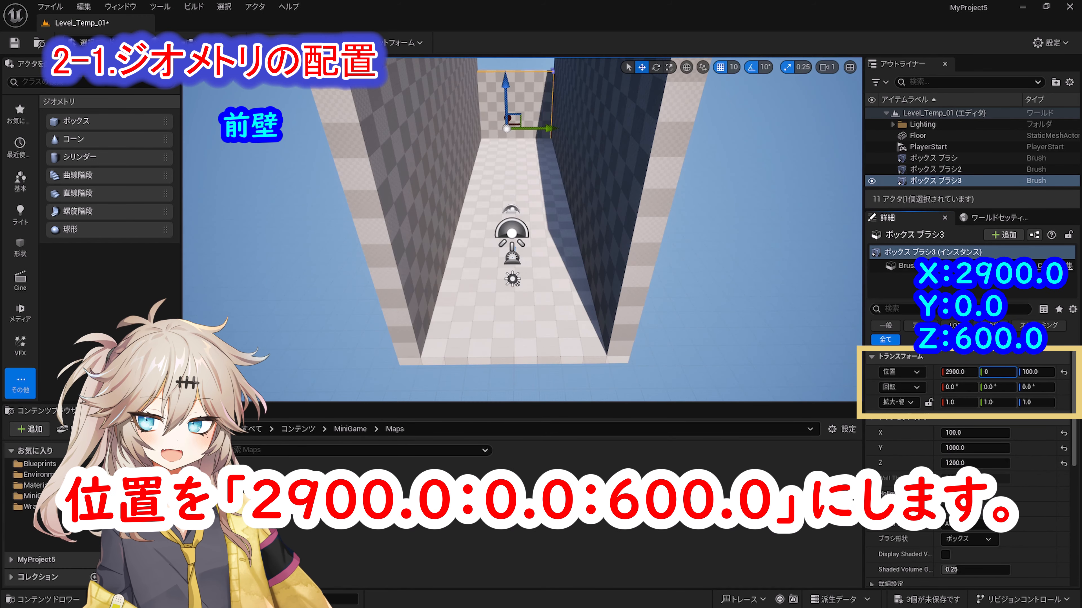
pyautogui.write('0')
pyautogui.press('Tab')
pyautogui.write('600')
pyautogui.press('Return')
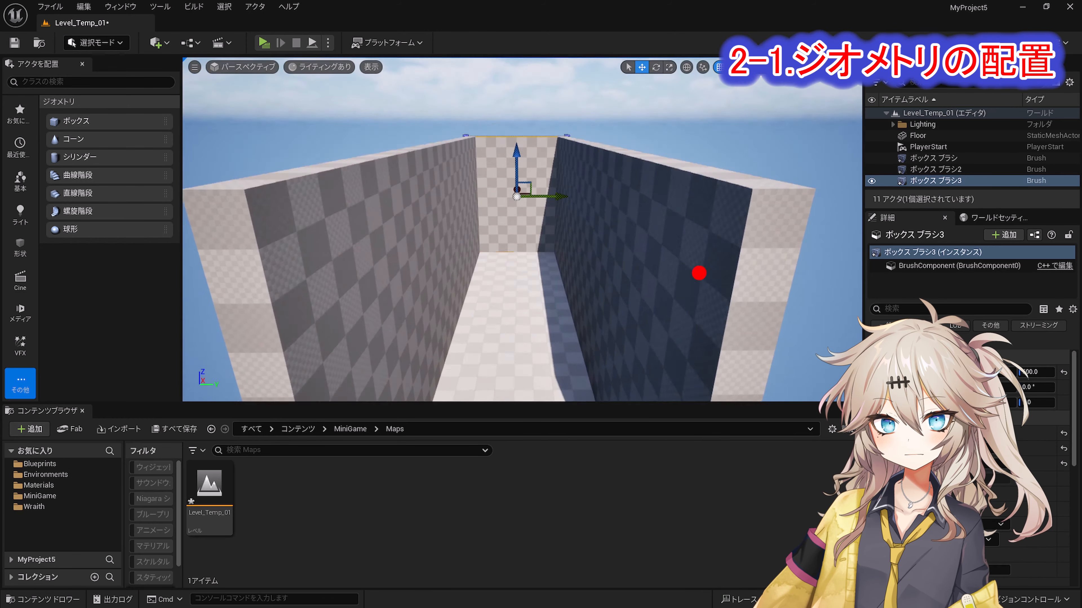
# Duplicate the front wall brush for the back wall, locating the copy at X 0, Y 0, Z 200 with a Z size of 400.
pyautogui.scroll(-5, 698, 298)
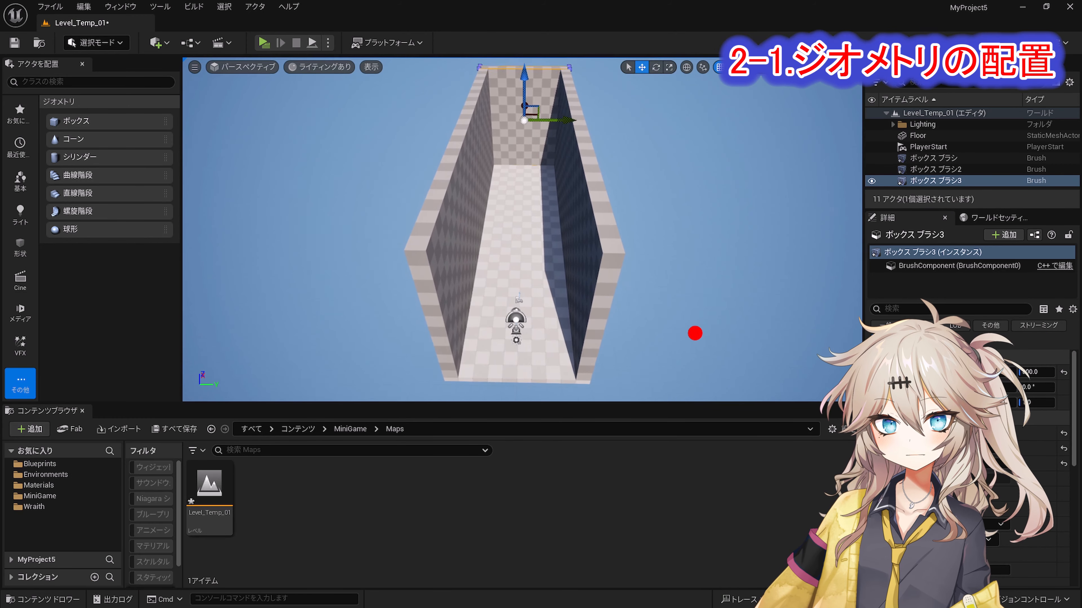
pyautogui.keyDown('alt'); pyautogui.moveTo(549, 120); pyautogui.dragTo(633, 125); pyautogui.keyUp('alt')
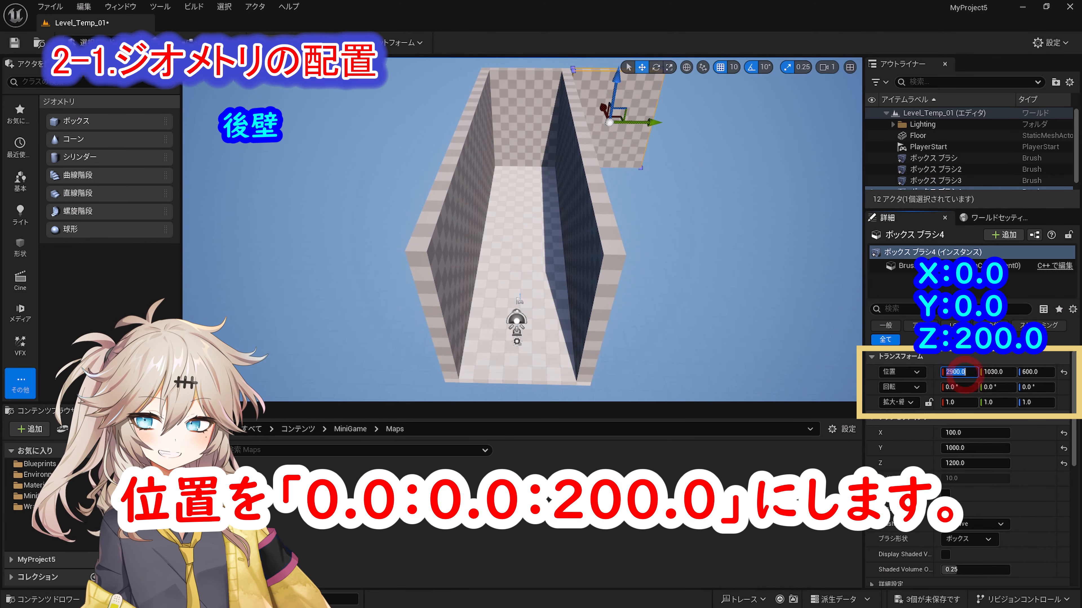
pyautogui.press('Tab')
pyautogui.write('0')
pyautogui.press('Tab')
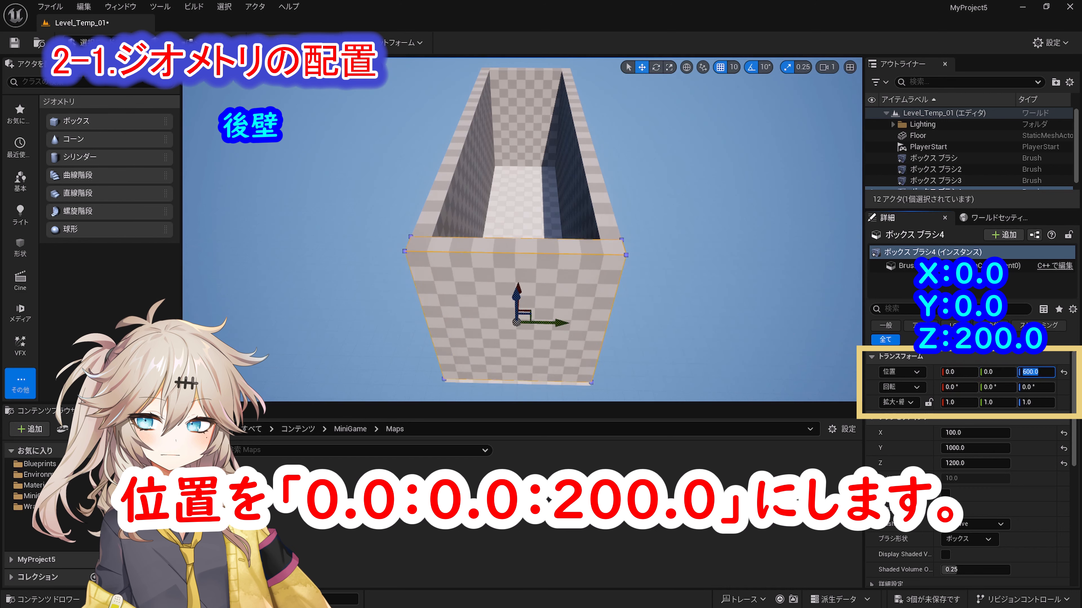
pyautogui.write('200')
pyautogui.press('Return')
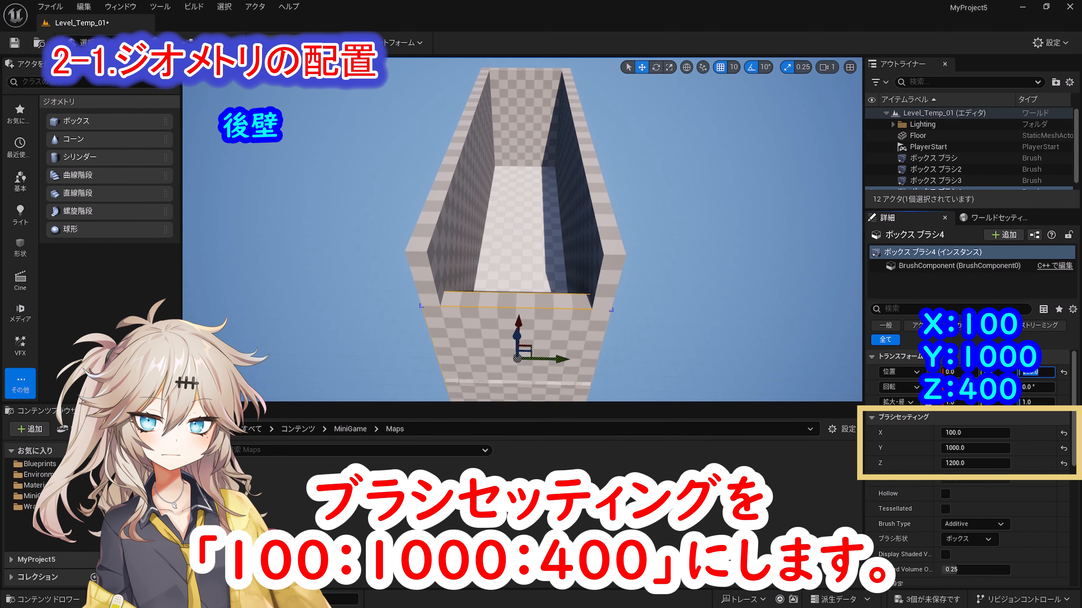
pyautogui.click(975, 463)
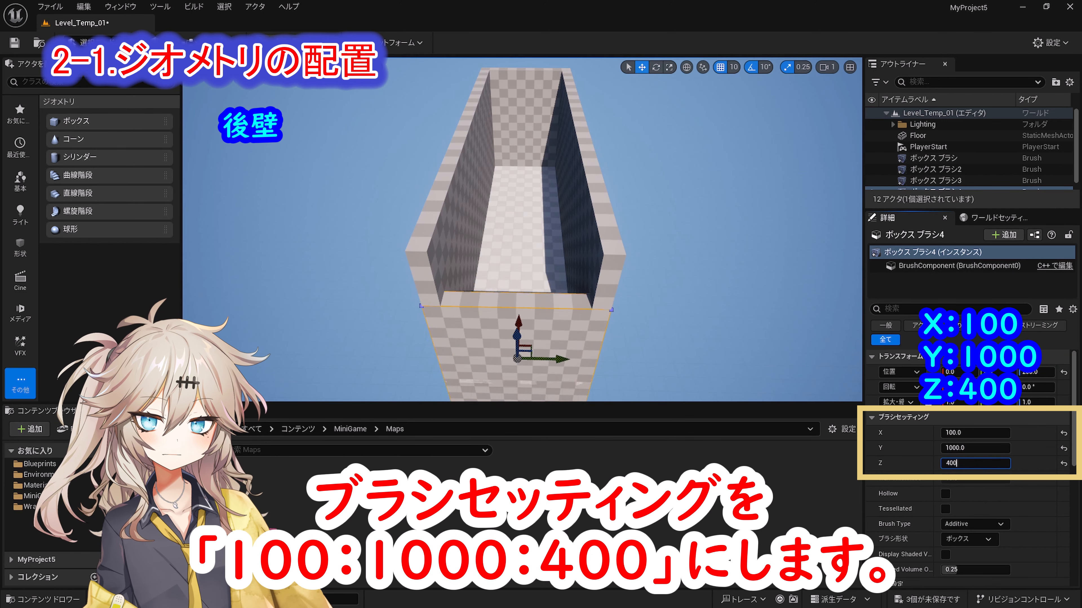
pyautogui.press('Return')
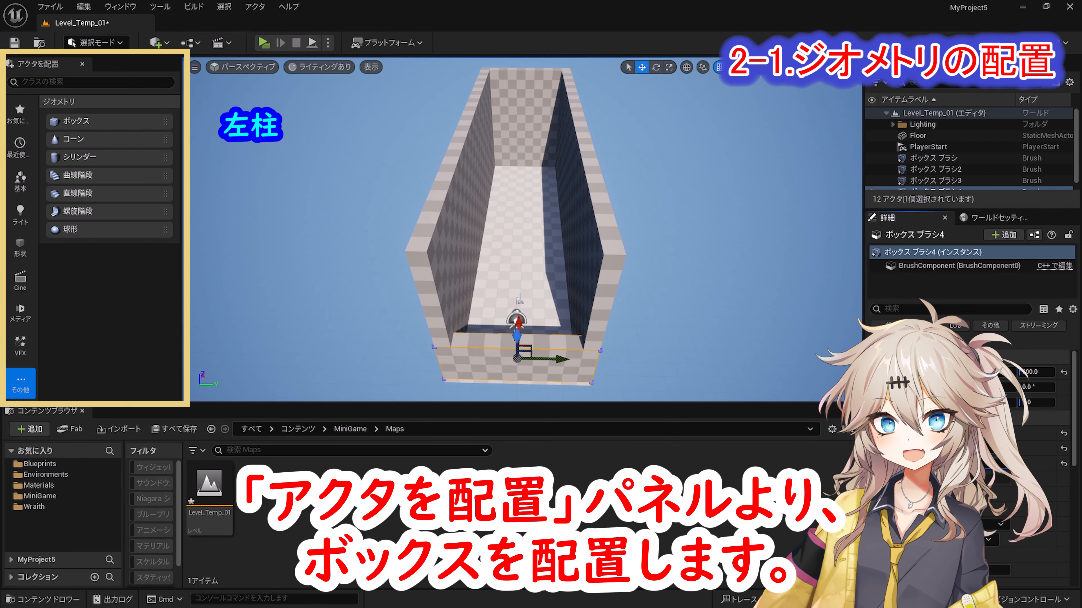
# Place a geometry box brush on the floor for the left pillar and size it X 300, Y 200, Z 800.
pyautogui.moveTo(98, 121); pyautogui.dragTo(513, 220)
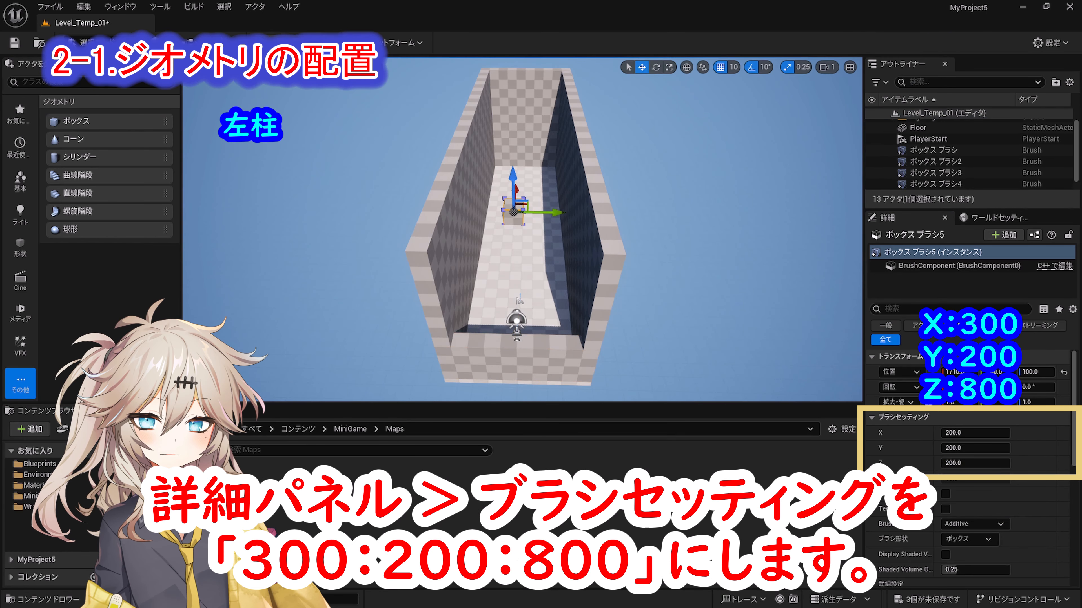
pyautogui.click(975, 433)
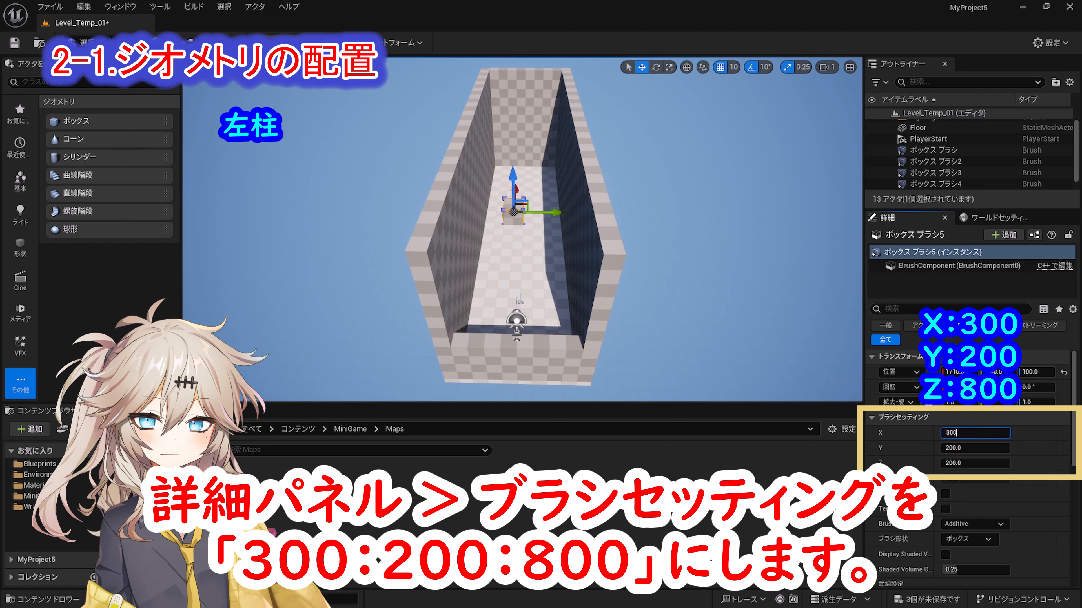
pyautogui.press('Tab')
pyautogui.press('Return')
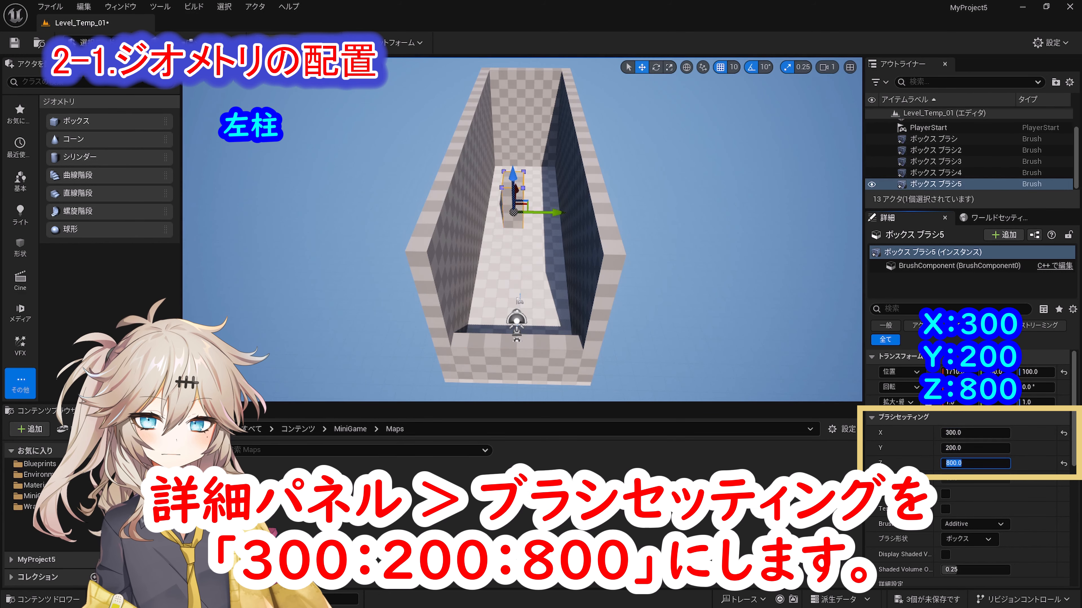
# Set the left pillar brush's location to X 2700, Y -300, Z 400.
pyautogui.click(959, 372)
pyautogui.write('2700')
pyautogui.press('Tab')
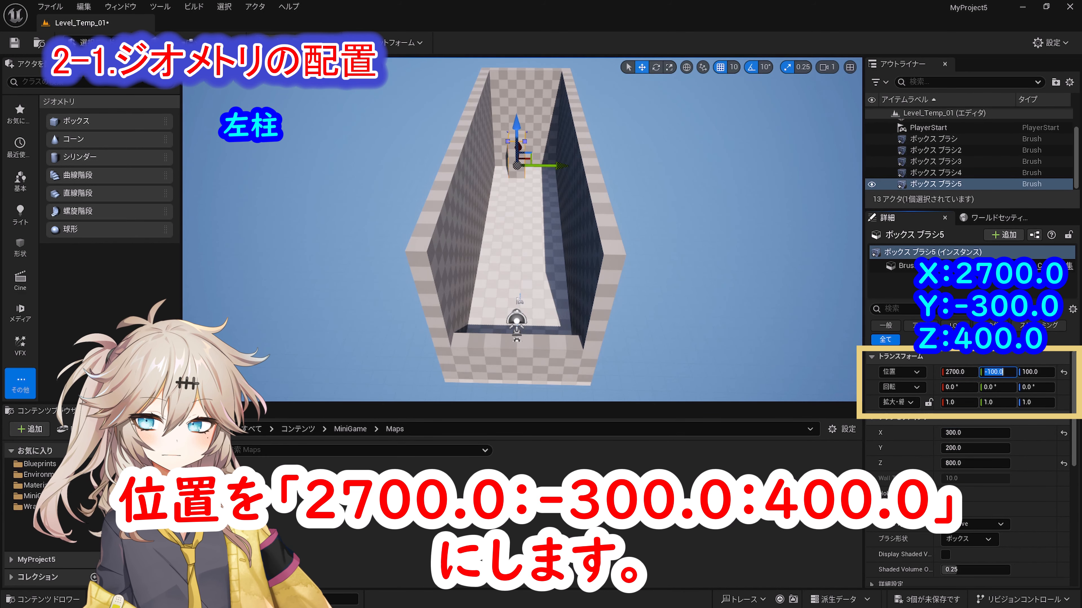
pyautogui.write('-30')
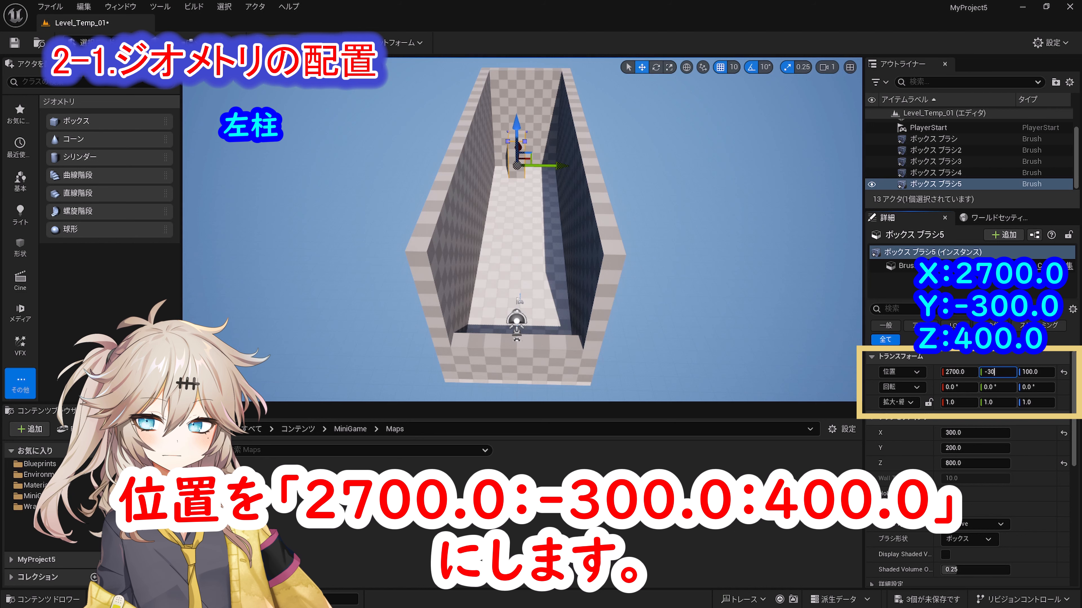
pyautogui.write('0')
pyautogui.press('Tab')
pyautogui.write('400')
pyautogui.press('Return')
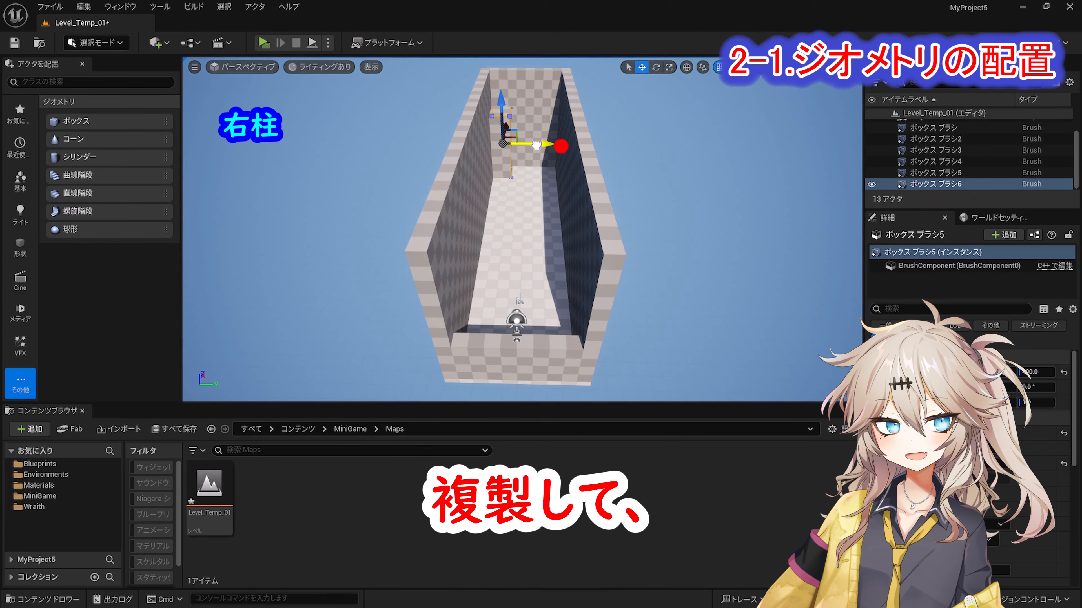
# Duplicate the left pillar brush to make the right pillar and set the copy's Y location to 300.
pyautogui.keyDown('alt'); pyautogui.moveTo(536, 145); pyautogui.dragTo(571, 146); pyautogui.keyUp('alt')
pyautogui.click(997, 371)
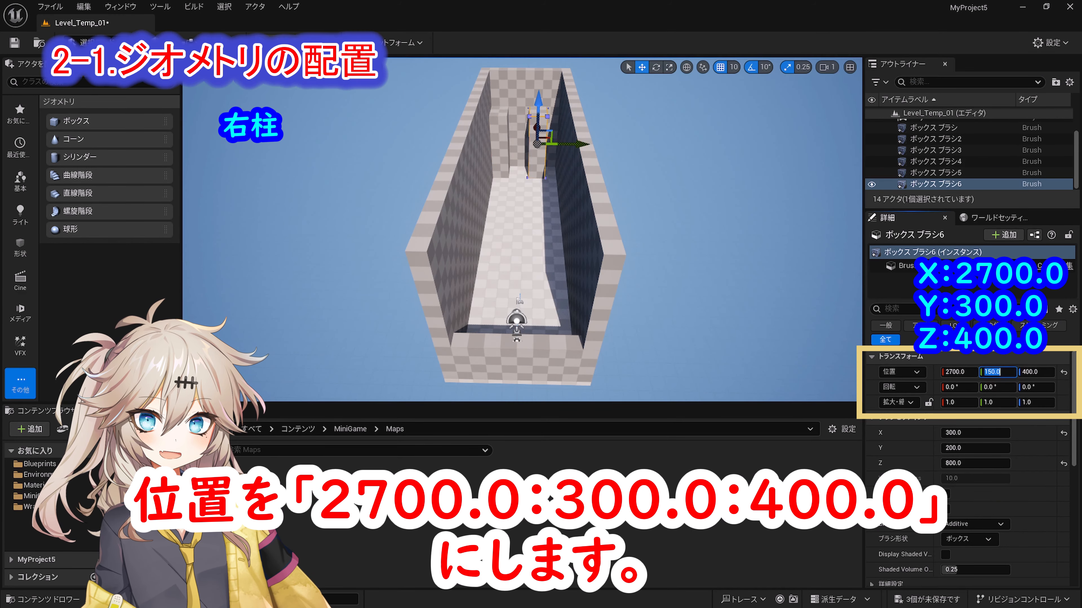
pyautogui.write('300')
pyautogui.press('Return')
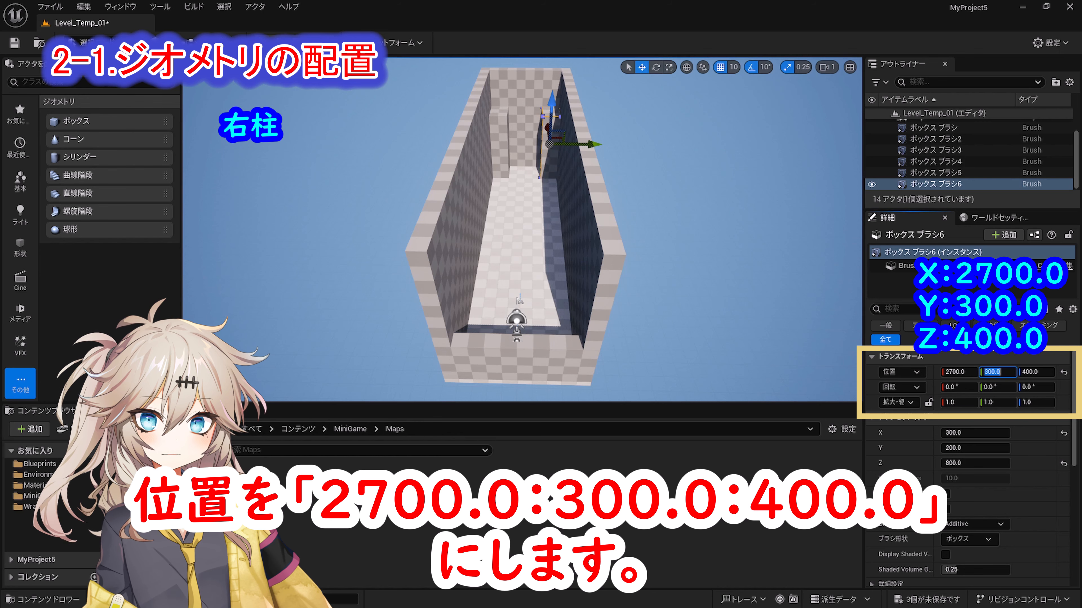
# Place a geometry box brush on the floor as the first marker plate and size it X 300, Y 400, Z 50.
pyautogui.moveTo(642, 336)
pyautogui.mouseDown(button='right')
pyautogui.moveTo(639, 345)
pyautogui.moveTo(642, 336)
pyautogui.mouseUp(button='right')
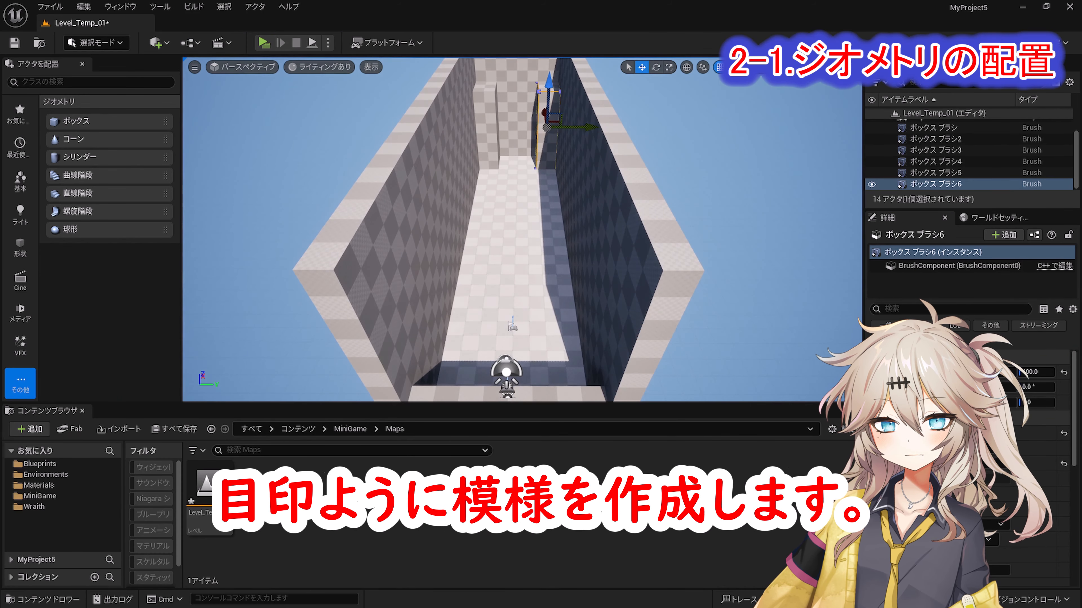
pyautogui.moveTo(87, 121); pyautogui.dragTo(511, 283)
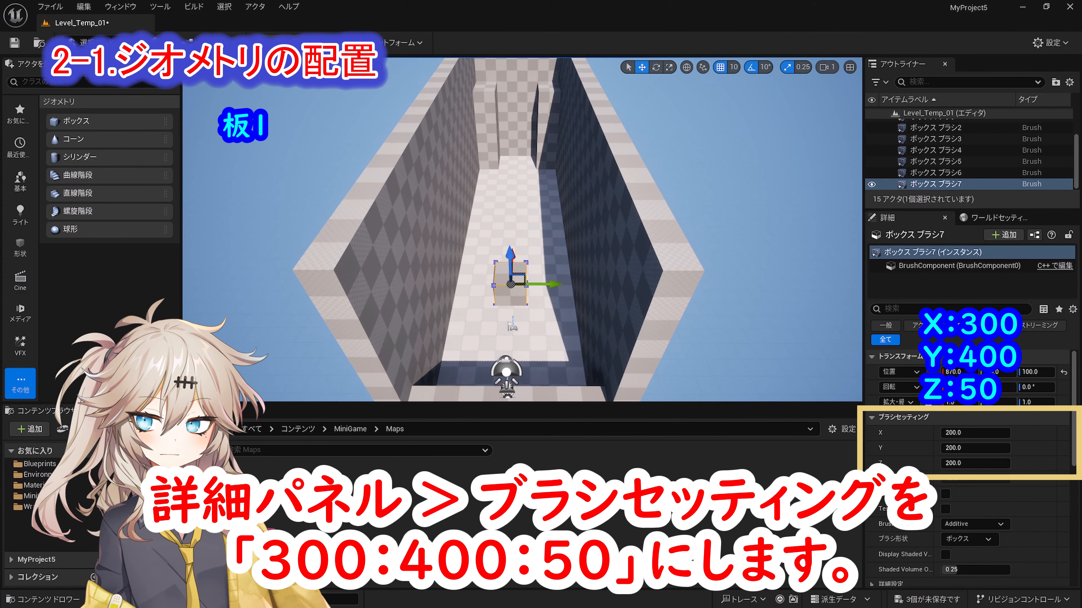
pyautogui.click(975, 433)
pyautogui.write('300')
pyautogui.press('Tab')
pyautogui.write('4')
pyautogui.press('Tab')
pyautogui.write('5')
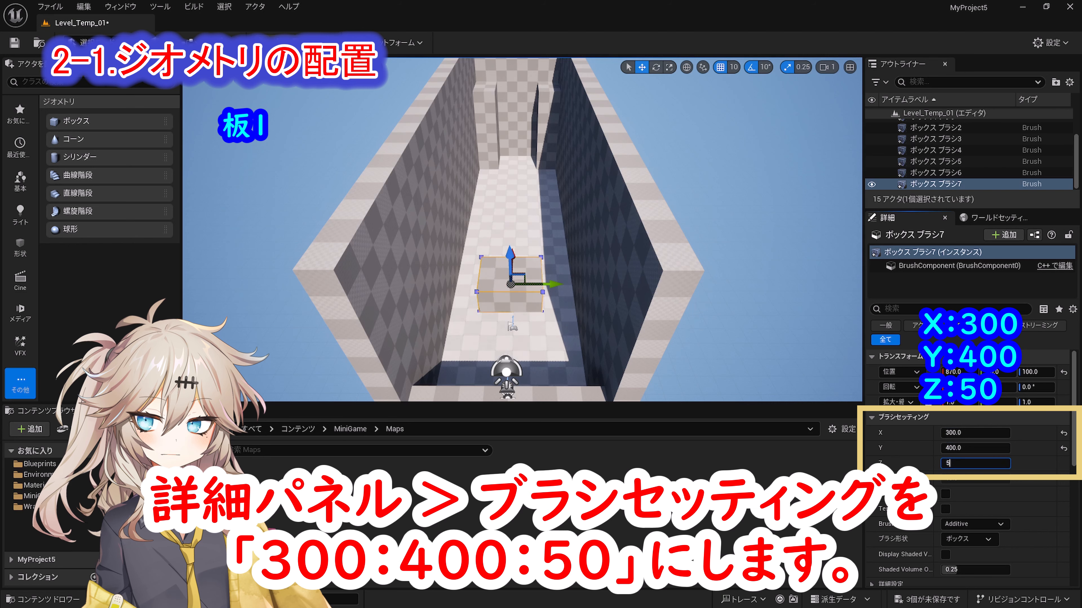
pyautogui.write('0')
pyautogui.press('Return')
# Set the first floor plate's location to X 200, Y 0, Z -25, near the back wall.
pyautogui.click(954, 371)
pyautogui.write('200')
pyautogui.press('Tab')
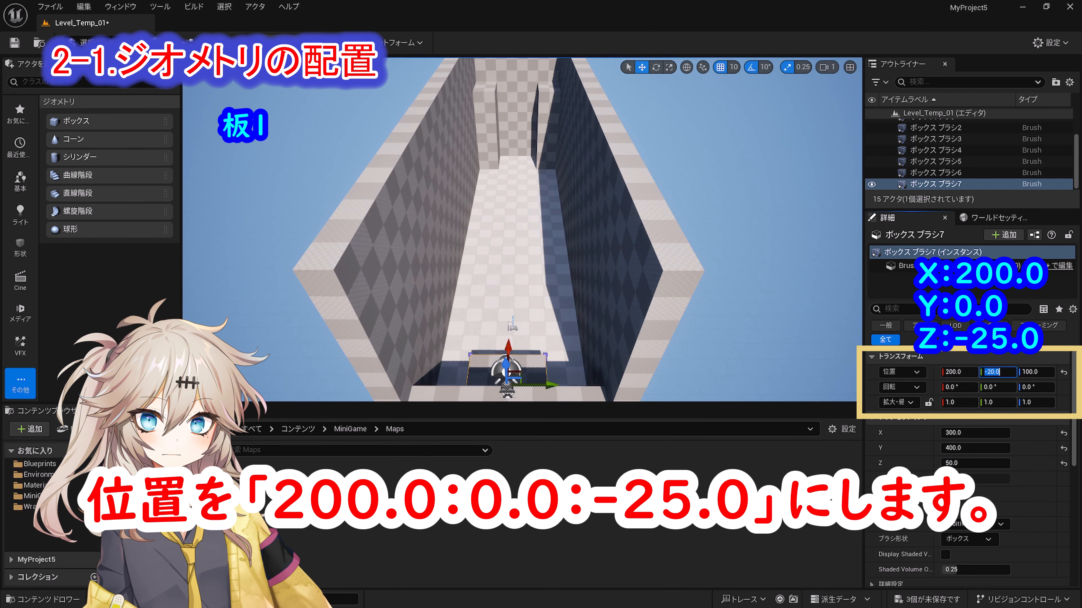
pyautogui.press('Tab')
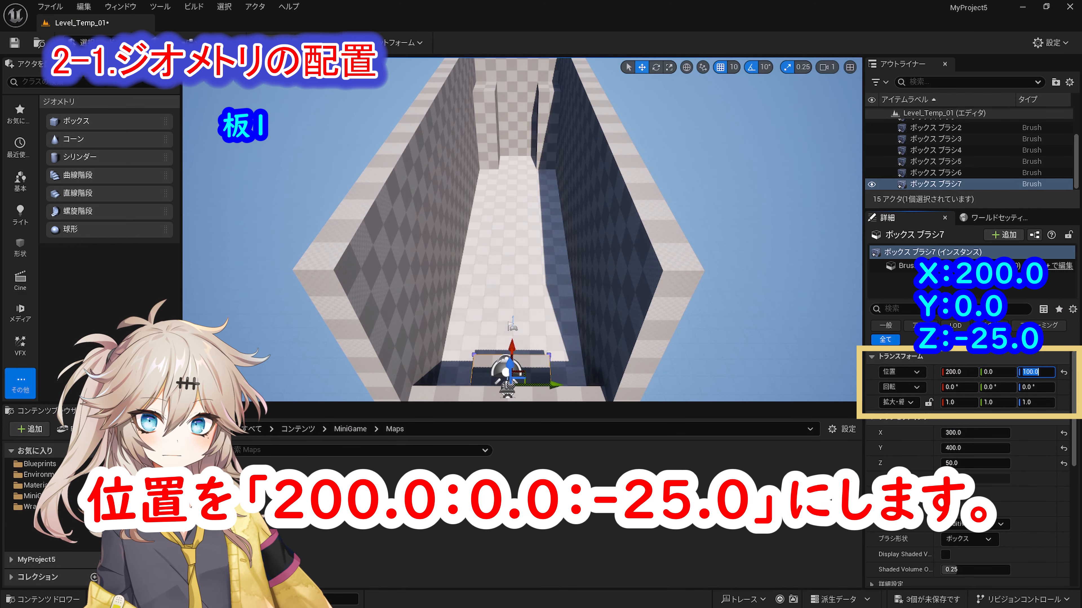
pyautogui.press('Return')
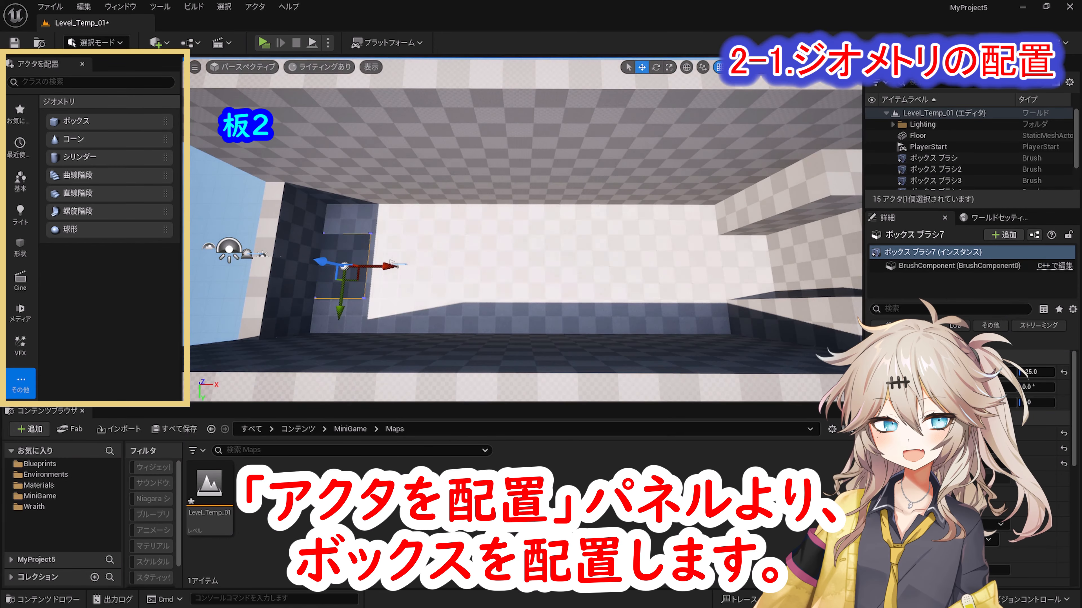
# Place another geometry box brush on the floor as the second marker plate and size it X 600, Y 400, Z 50.
pyautogui.moveTo(72, 121); pyautogui.dragTo(472, 274)
pyautogui.click(966, 434)
pyautogui.write('600')
pyautogui.press('Tab')
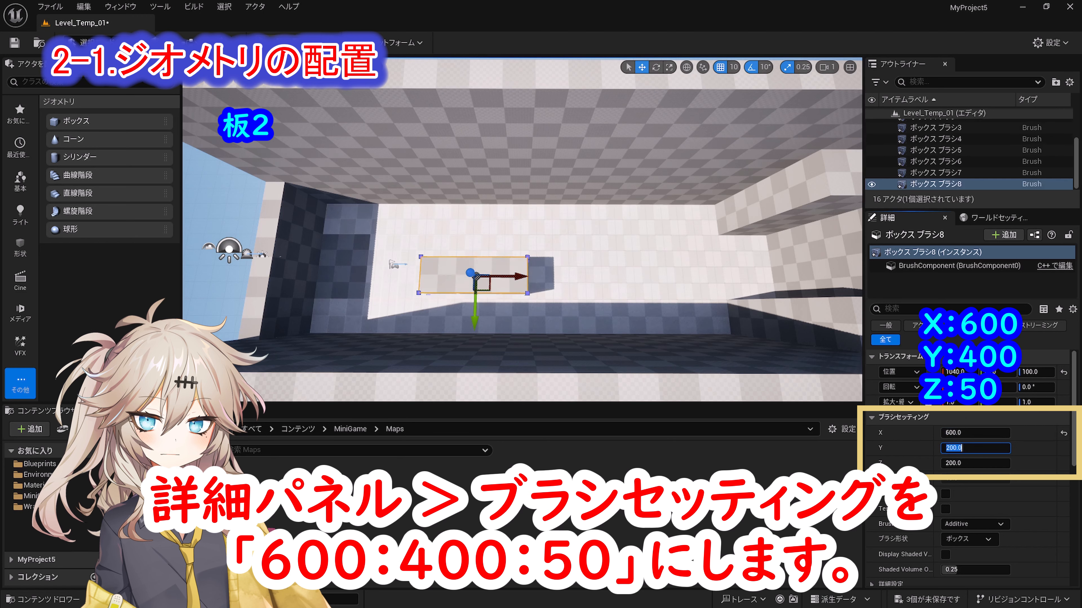
pyautogui.write('400')
pyautogui.press('Tab')
pyautogui.write('50')
pyautogui.press('Return')
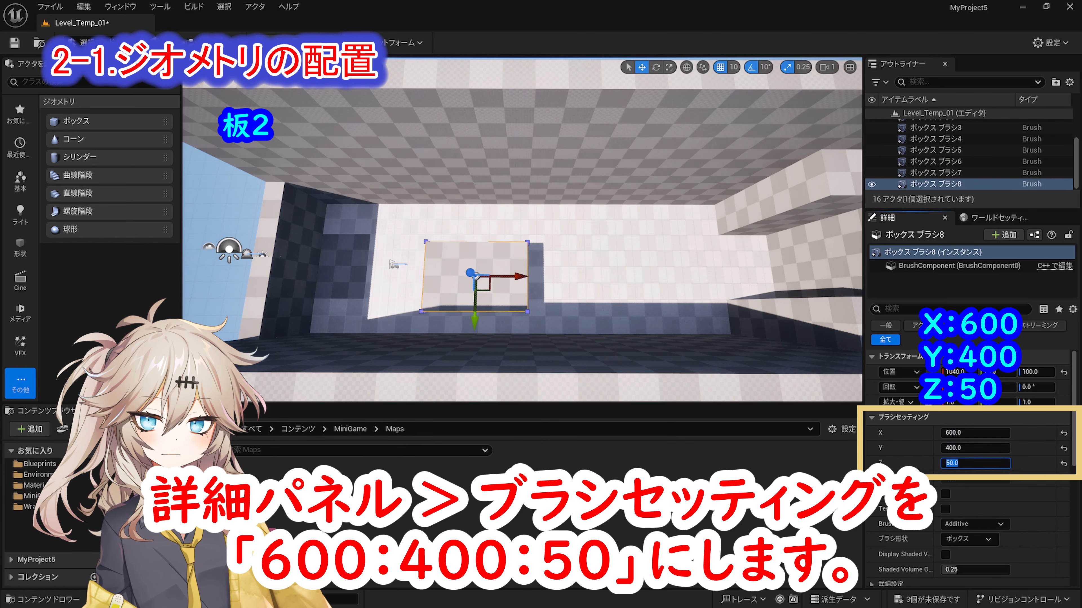
# Set the second floor plate's location to X 1450, Y 0, Z -25, in the middle of the floor.
pyautogui.click(961, 372)
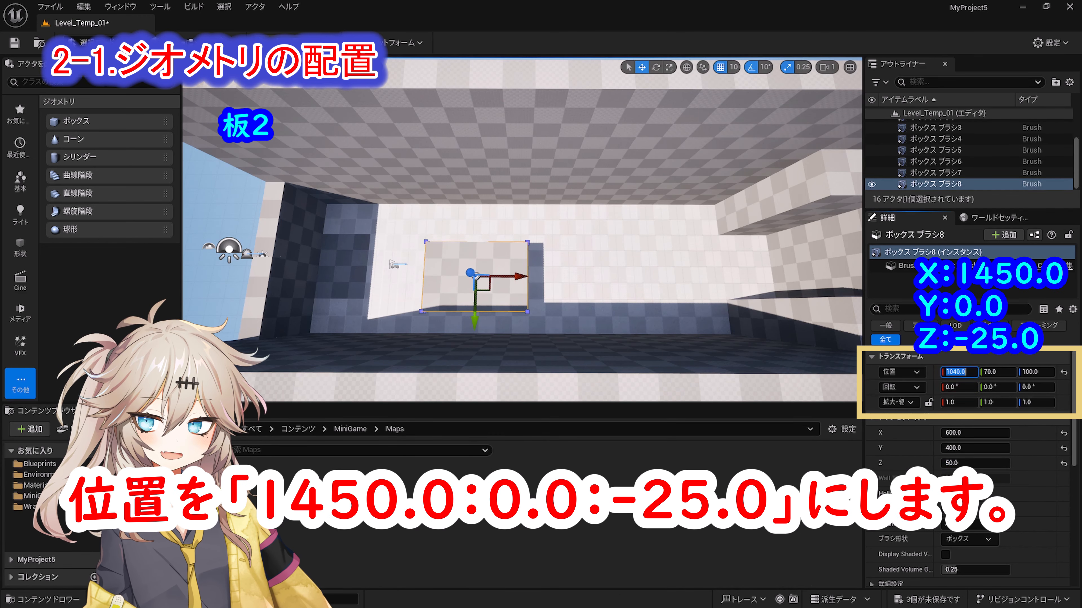
pyautogui.write('1450')
pyautogui.press('Tab')
pyautogui.write('0')
pyautogui.press('Tab')
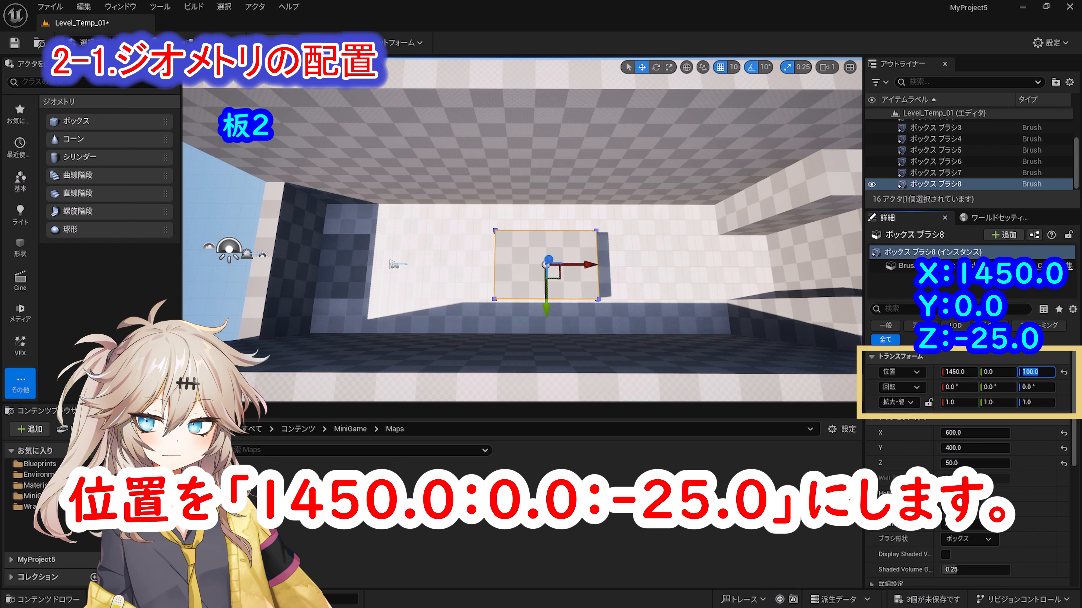
pyautogui.write('-25')
pyautogui.press('Return')
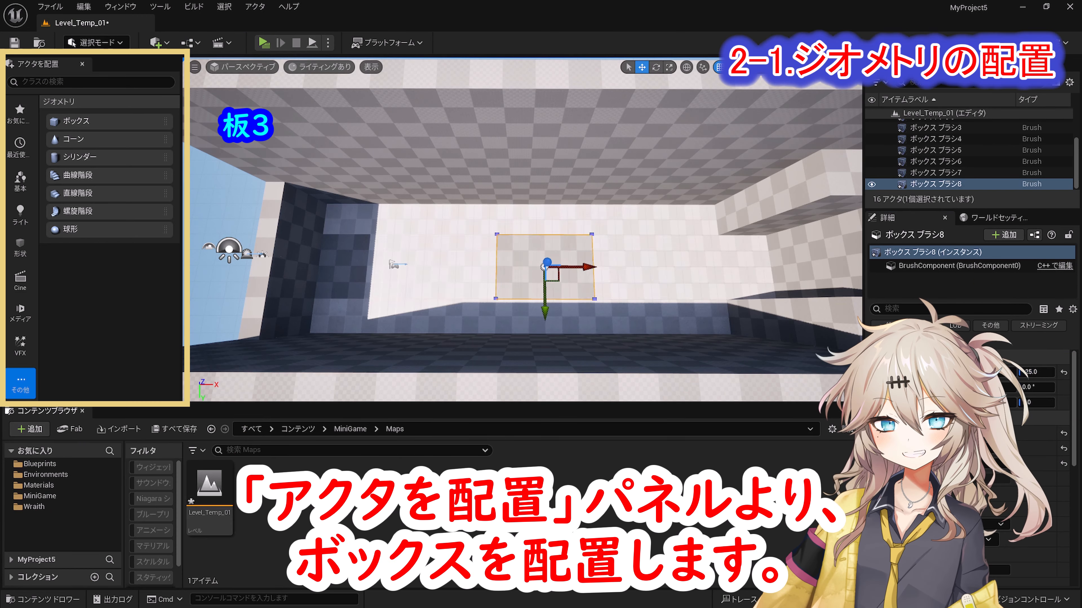
# Place a third geometry box brush as a narrow floor plate and size it X 800, Y 200, Z 50.
pyautogui.moveTo(63, 120); pyautogui.dragTo(450, 237)
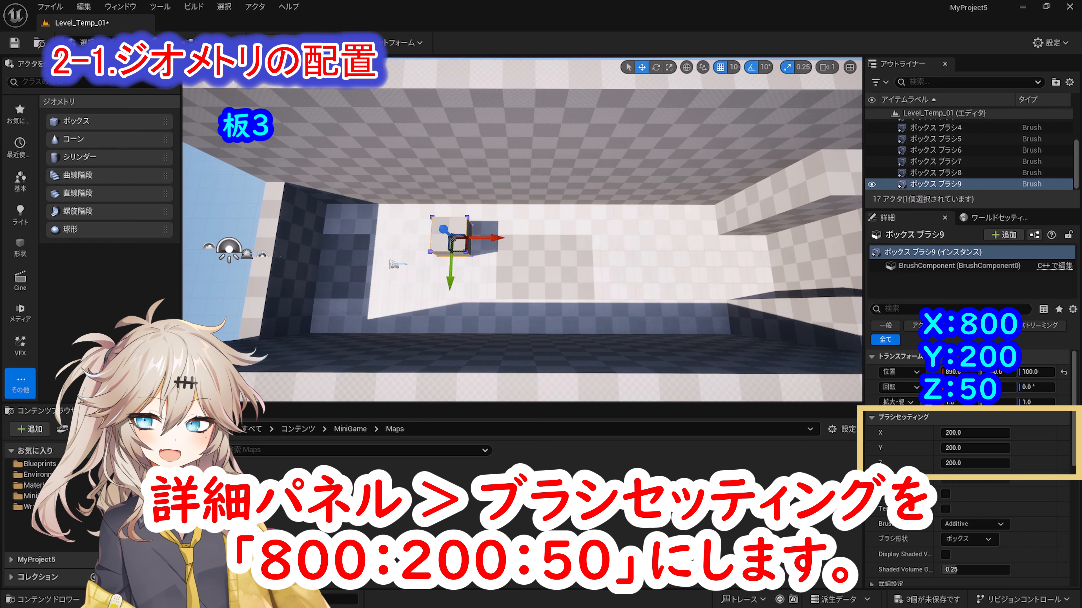
pyautogui.click(963, 433)
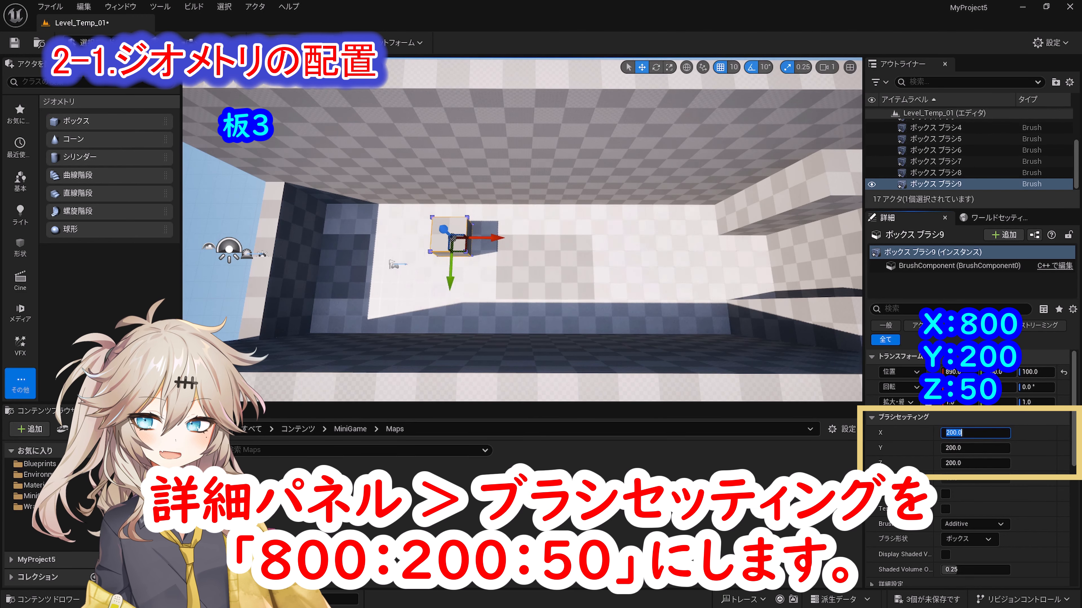
pyautogui.write('800')
pyautogui.press('Tab')
pyautogui.press('Tab')
pyautogui.write('50')
pyautogui.press('Return')
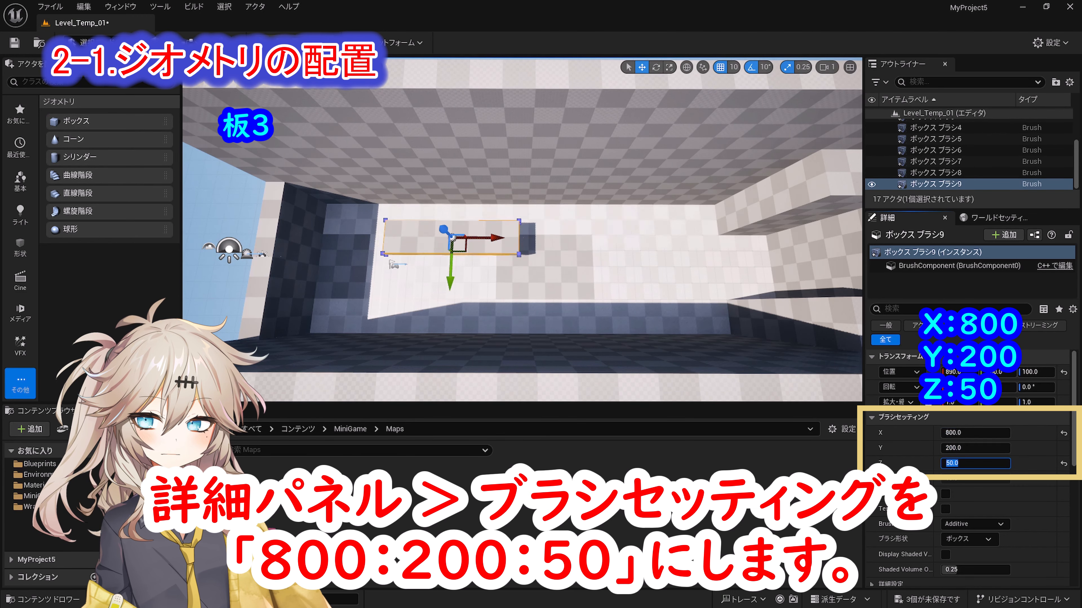
# Set the third floor plate's location to X 750, Y 0, Z -25, between the first two plates.
pyautogui.click(958, 372)
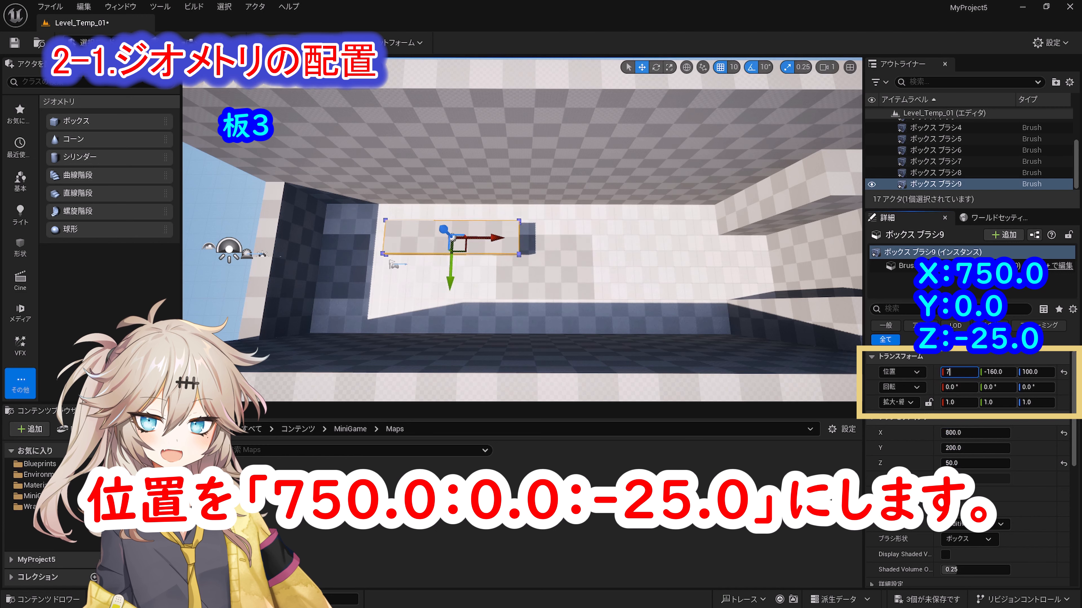
pyautogui.press('Tab')
pyautogui.press('Tab')
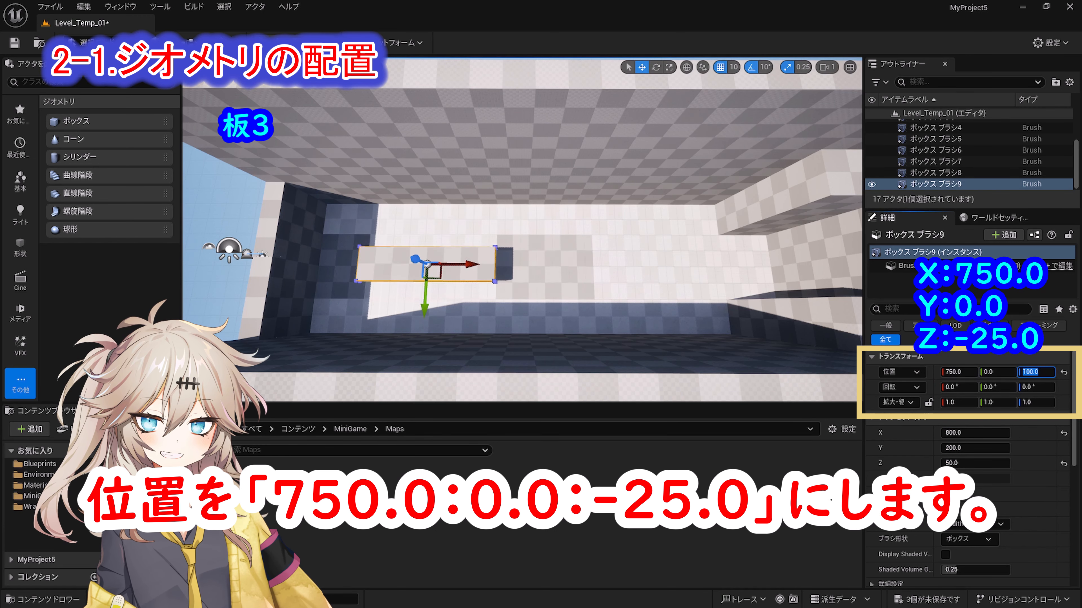
pyautogui.write('-25')
pyautogui.press('Return')
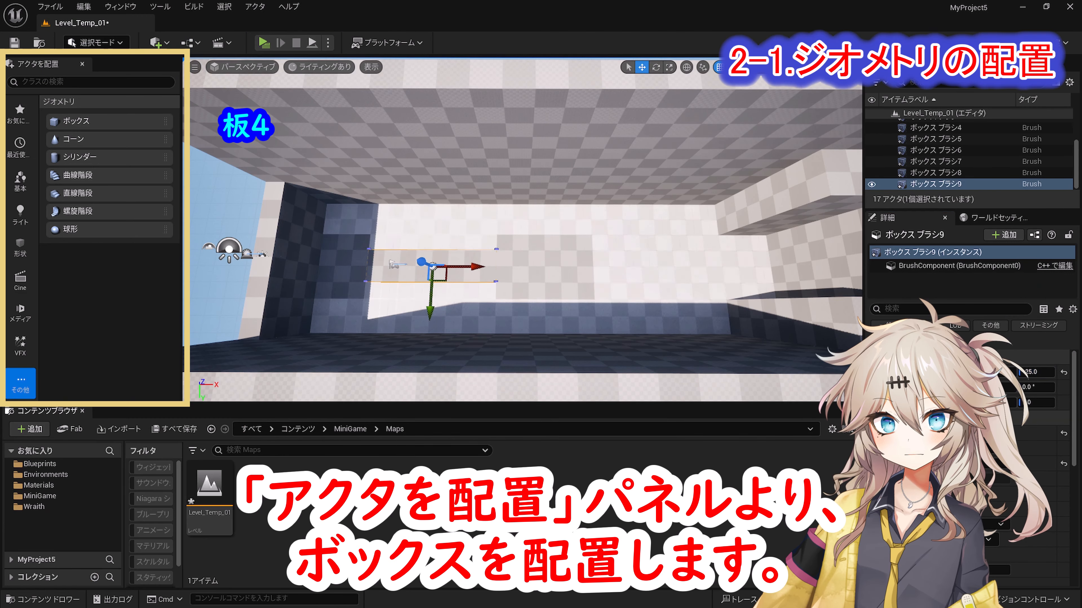
# Place a fourth geometry box brush between the middle plate and the pillars and size it X 1100, Y 200, Z 50.
pyautogui.moveTo(76, 121)
pyautogui.mouseDown()
pyautogui.moveTo(599, 229)
pyautogui.moveTo(637, 271)
pyautogui.mouseUp()
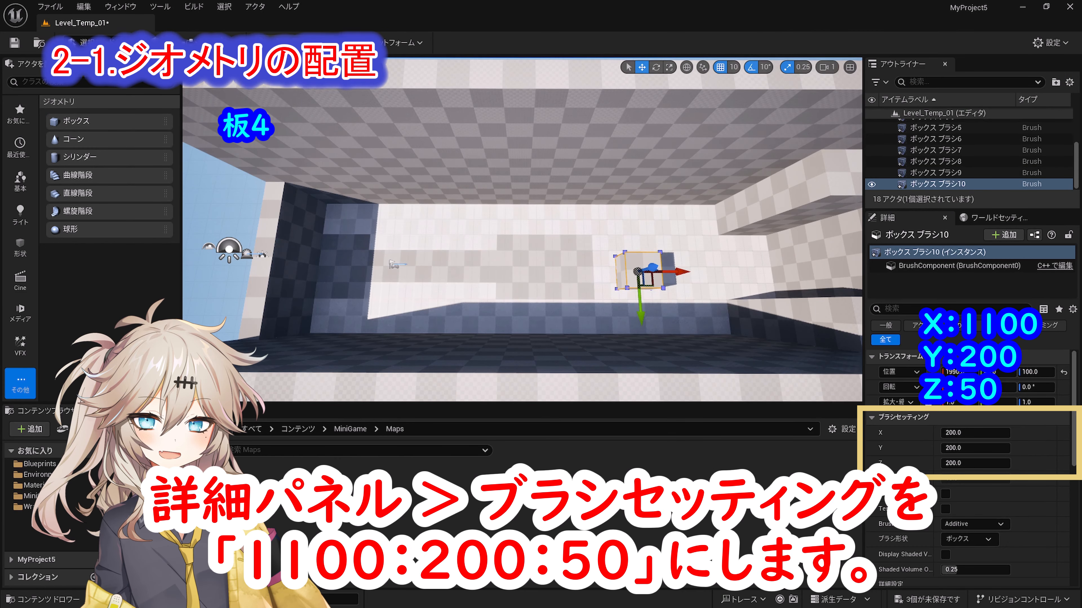
pyautogui.click(956, 433)
pyautogui.write('11')
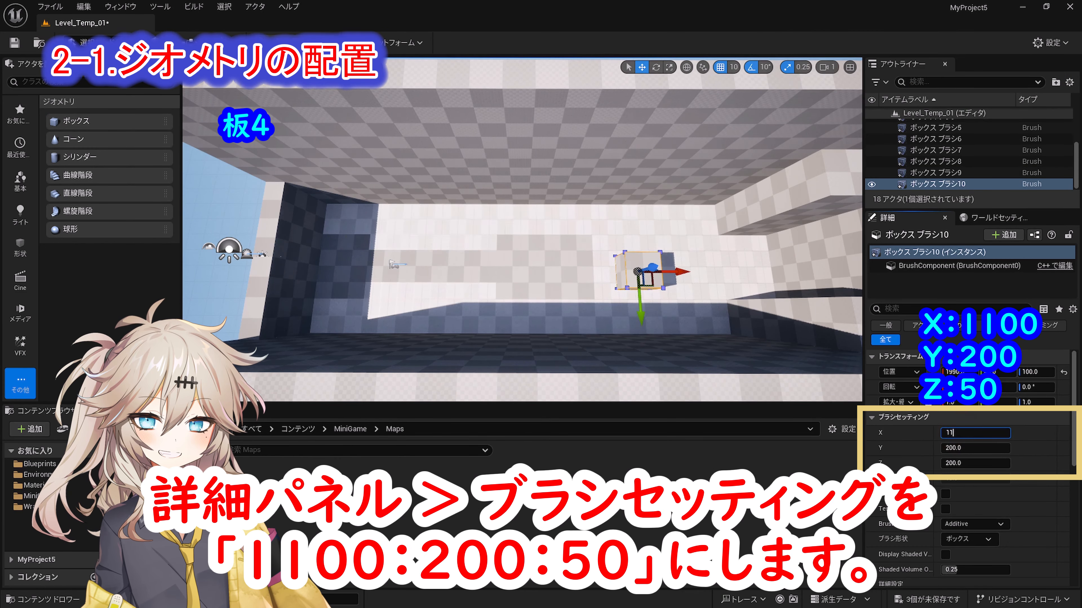
pyautogui.write('00')
pyautogui.press('Tab')
pyautogui.press('Tab')
pyautogui.write('50')
pyautogui.press('Return')
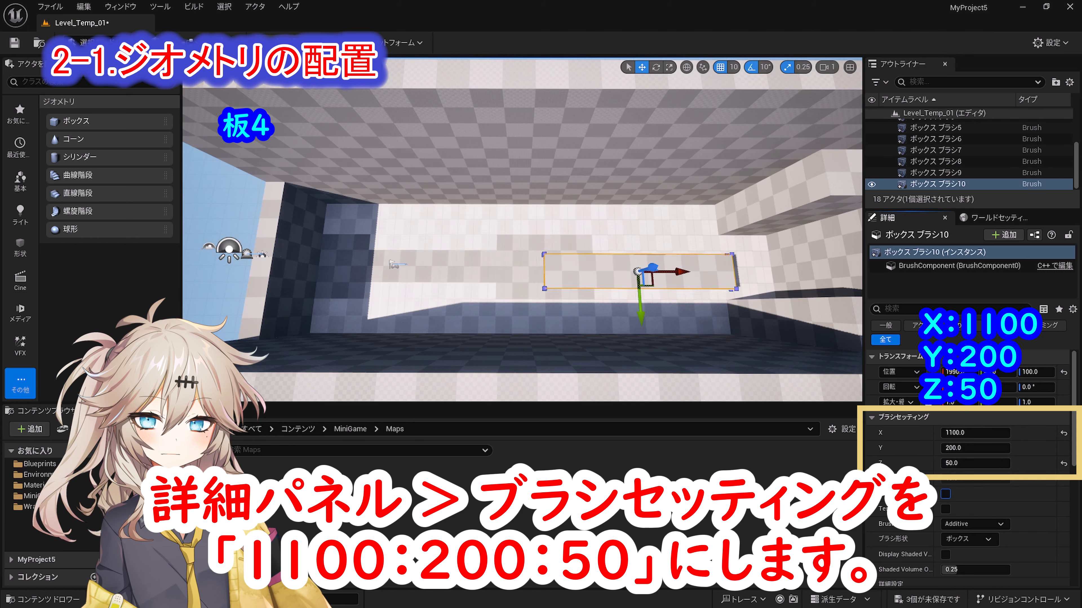
# Set the fourth floor plate's location to X 2300, Y 0, Z -25, between the middle plate and the pillars.
pyautogui.click(963, 372)
pyautogui.write('23')
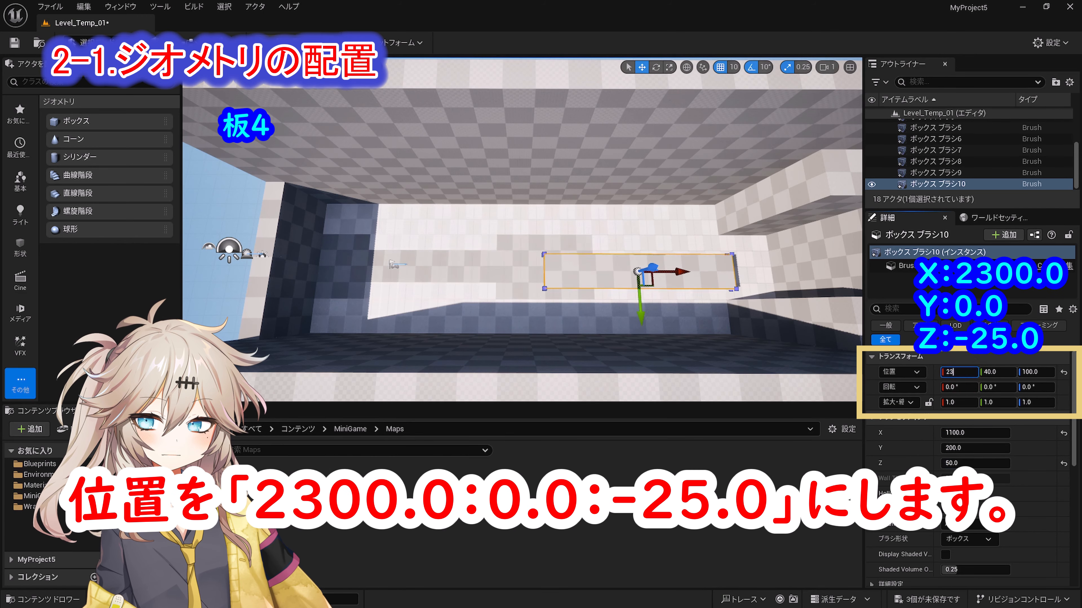
pyautogui.write('00')
pyautogui.press('Tab')
pyautogui.write('0')
pyautogui.press('Tab')
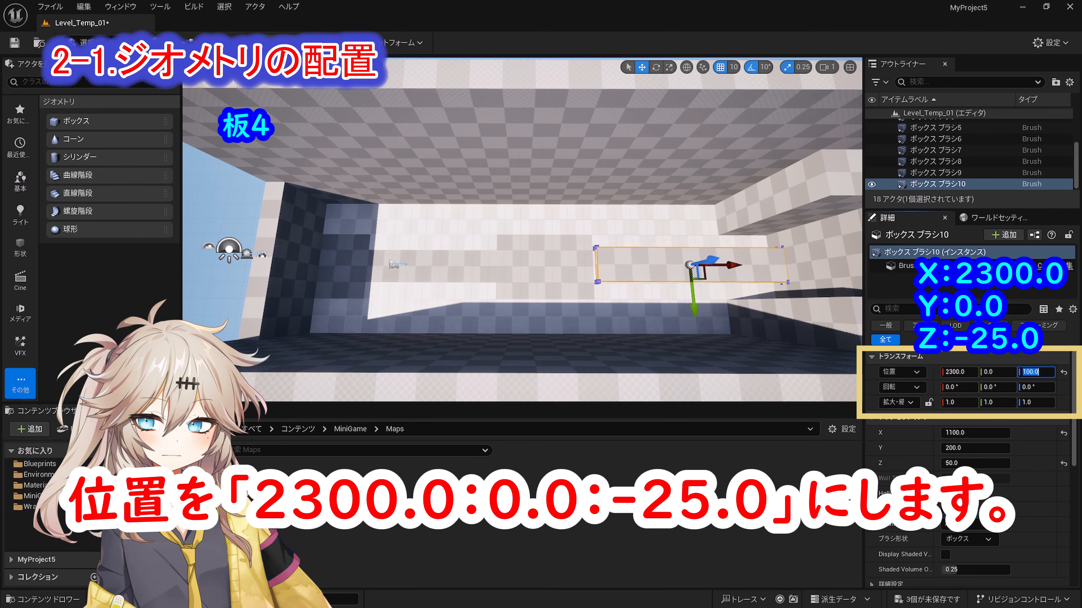
pyautogui.write('-25.0')
pyautogui.press('Return')
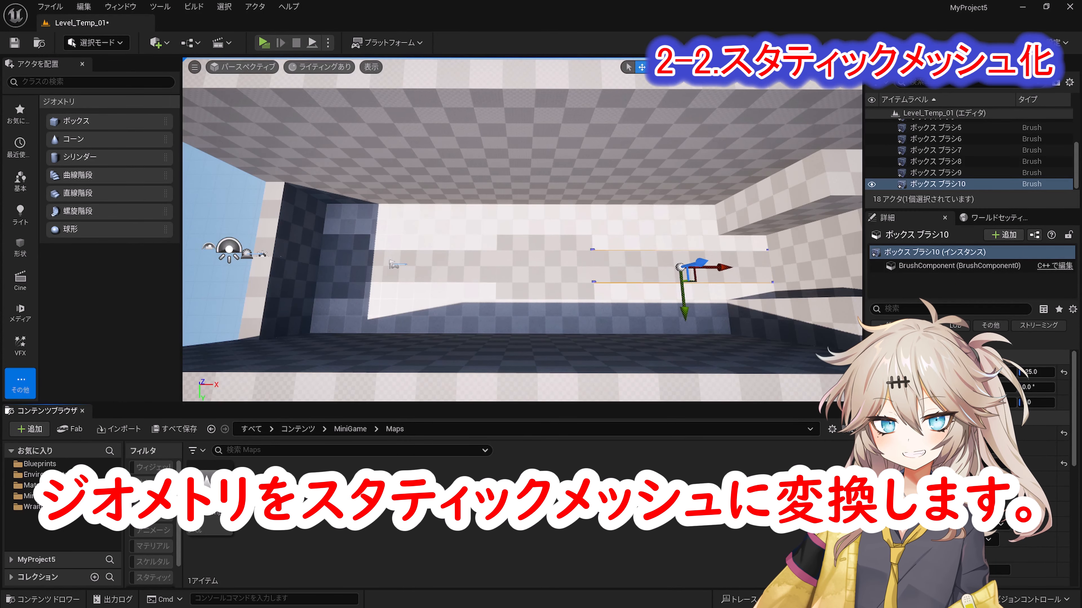
# Create a new folder named StaticMeshs inside the MiniGame content folder and open it.
pyautogui.click(349, 429)
pyautogui.rightClick(392, 500)
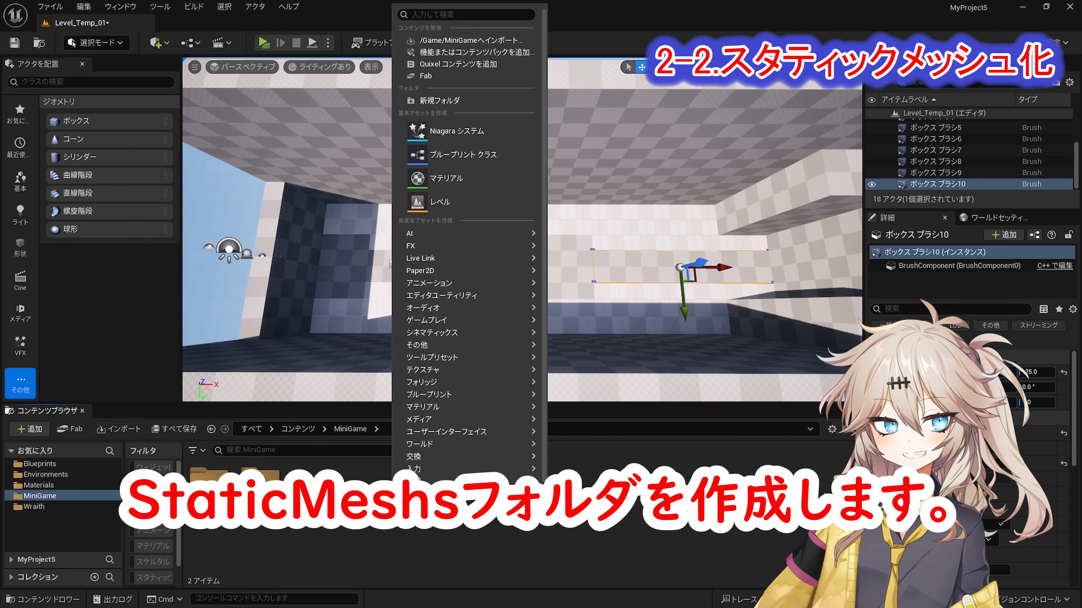
pyautogui.click(439, 100)
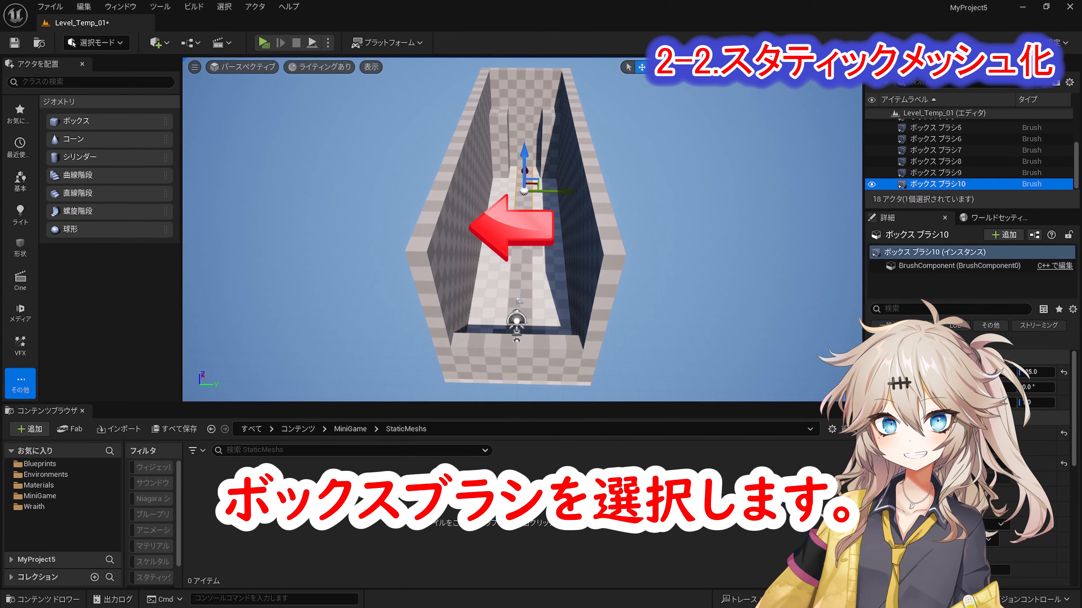
# Convert the first long side wall's box brush into a static mesh named SM_E_Wall_001, stored in MiniGame/StaticMeshs.
pyautogui.click(448, 229)
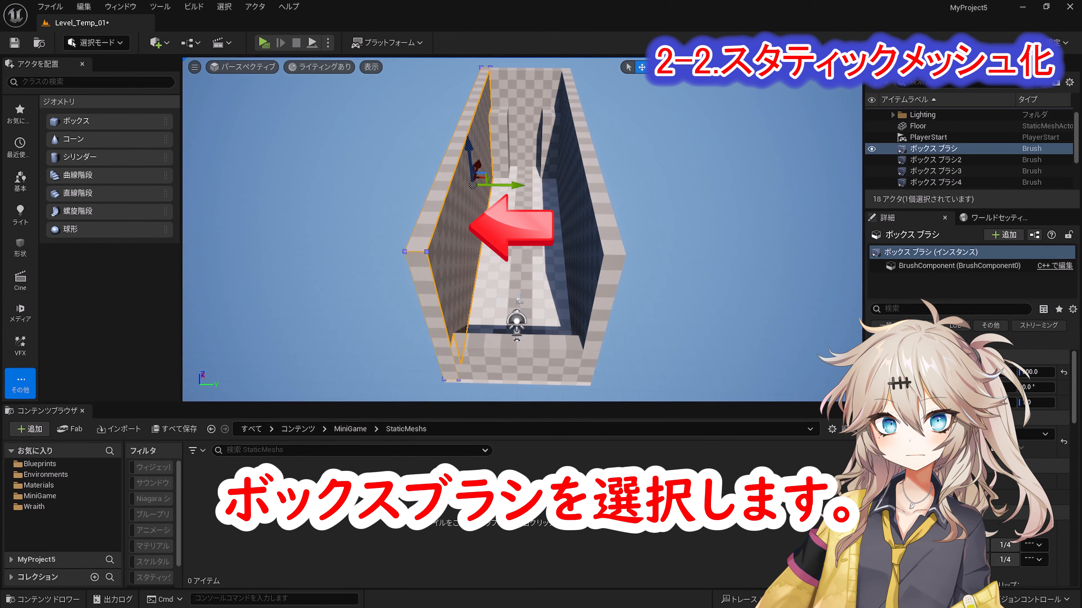
pyautogui.click(870, 417)
pyautogui.click(871, 433)
pyautogui.click(871, 448)
pyautogui.click(871, 464)
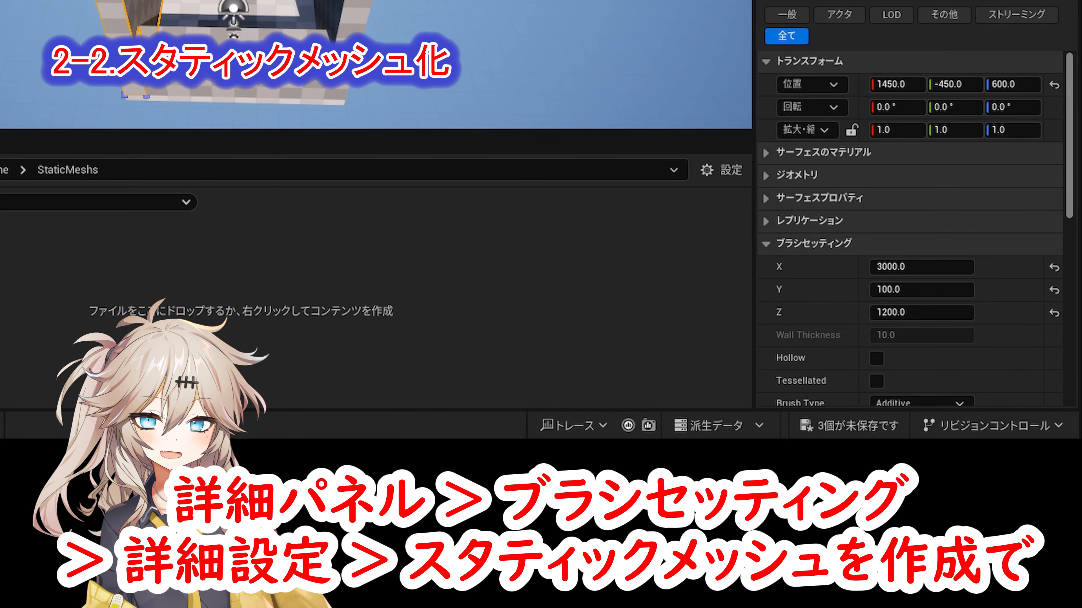
pyautogui.scroll(-4, 911, 221)
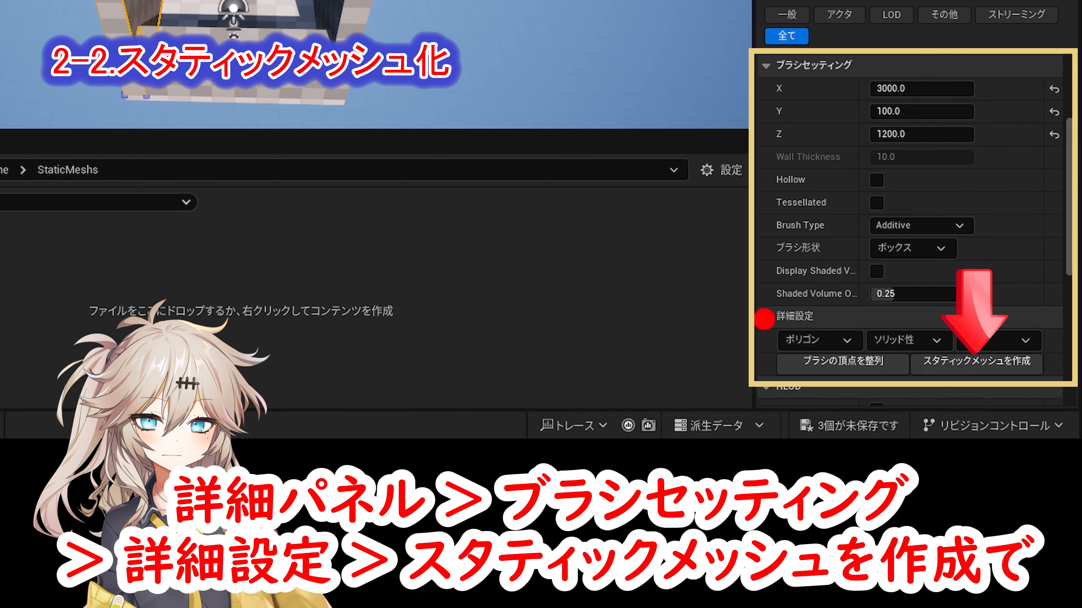
pyautogui.click(976, 361)
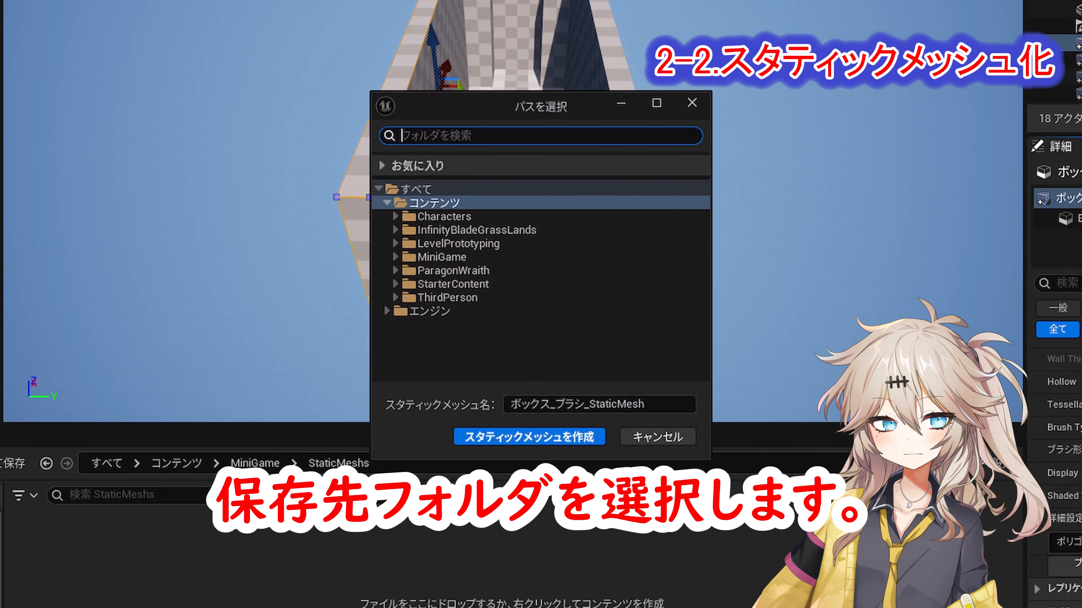
pyautogui.click(394, 256)
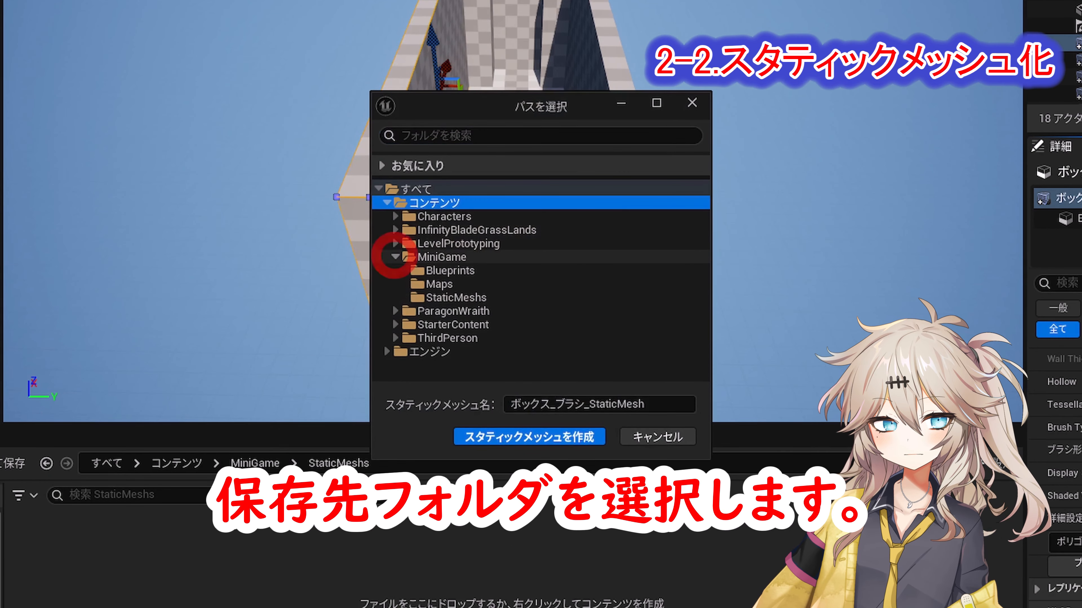
pyautogui.click(452, 299)
pyautogui.moveTo(651, 404); pyautogui.dragTo(508, 404)
pyautogui.write('SM_E_Wall_001')
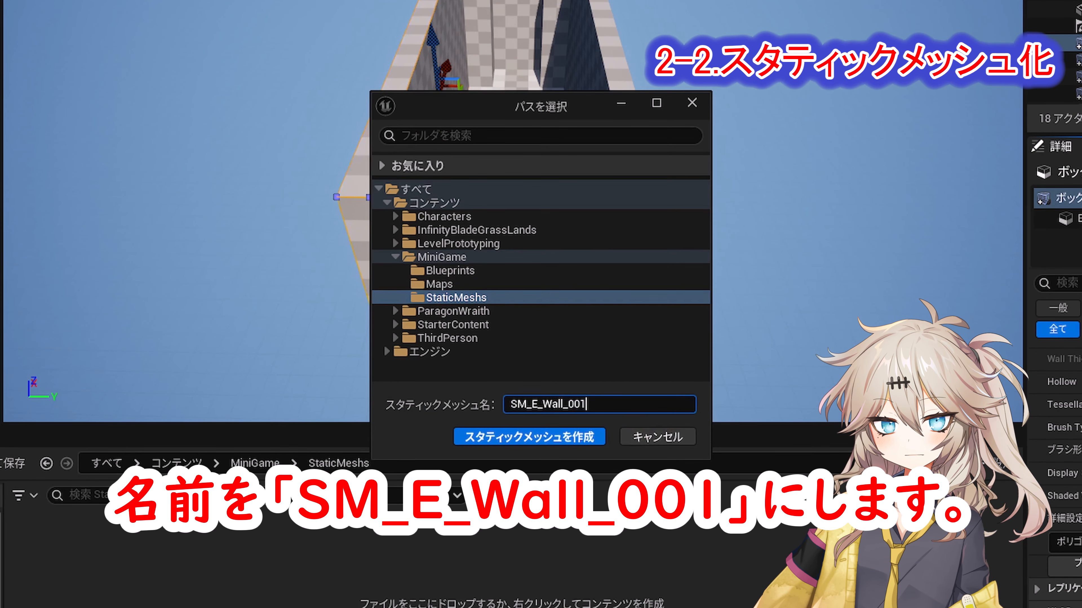
pyautogui.click(575, 437)
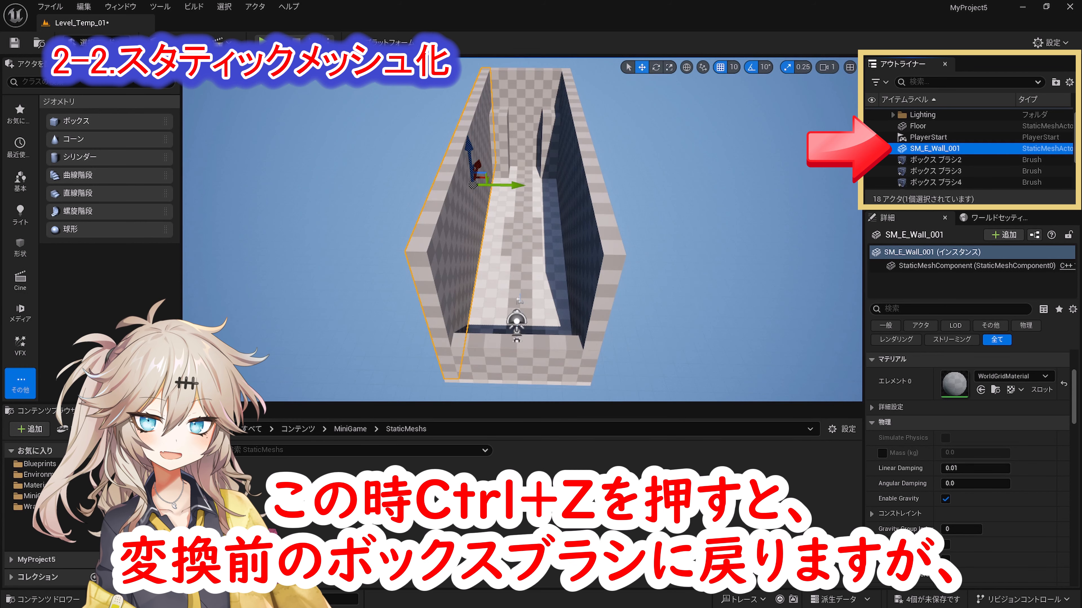
# Undo the side wall's static mesh conversion and delete the SM_E_Wall_001 asset from the StaticMeshs folder.
pyautogui.hotkey('ctrl', 'z')
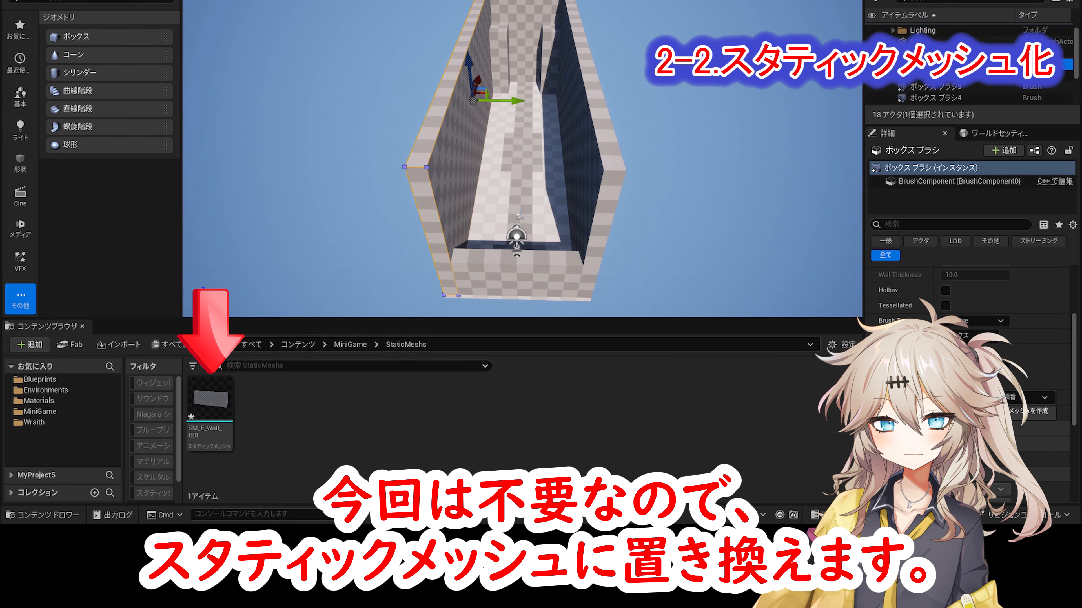
pyautogui.click(221, 441)
pyautogui.press('Delete')
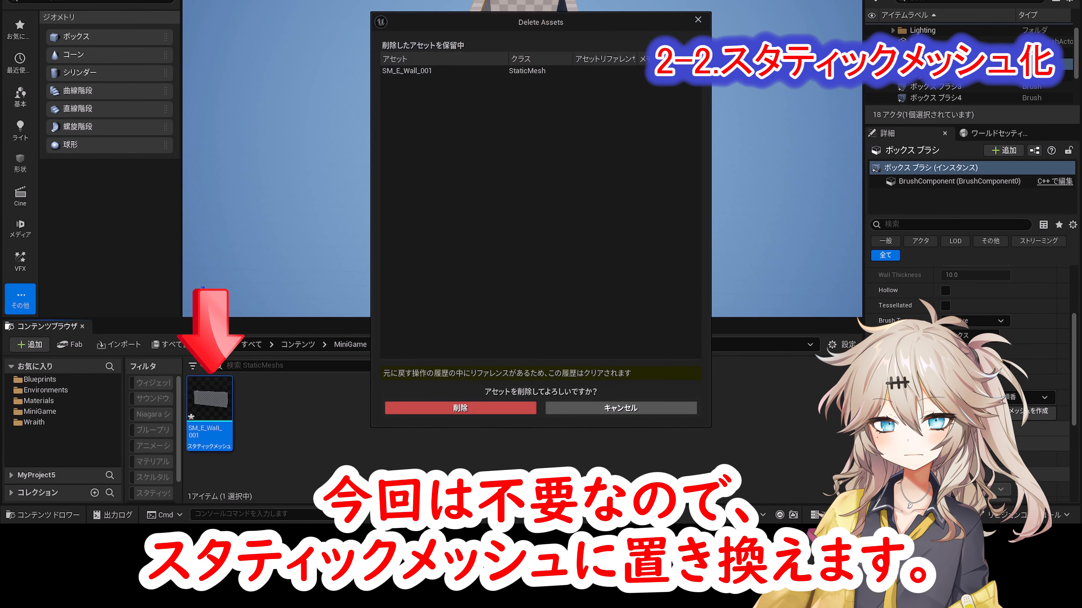
pyautogui.click(500, 411)
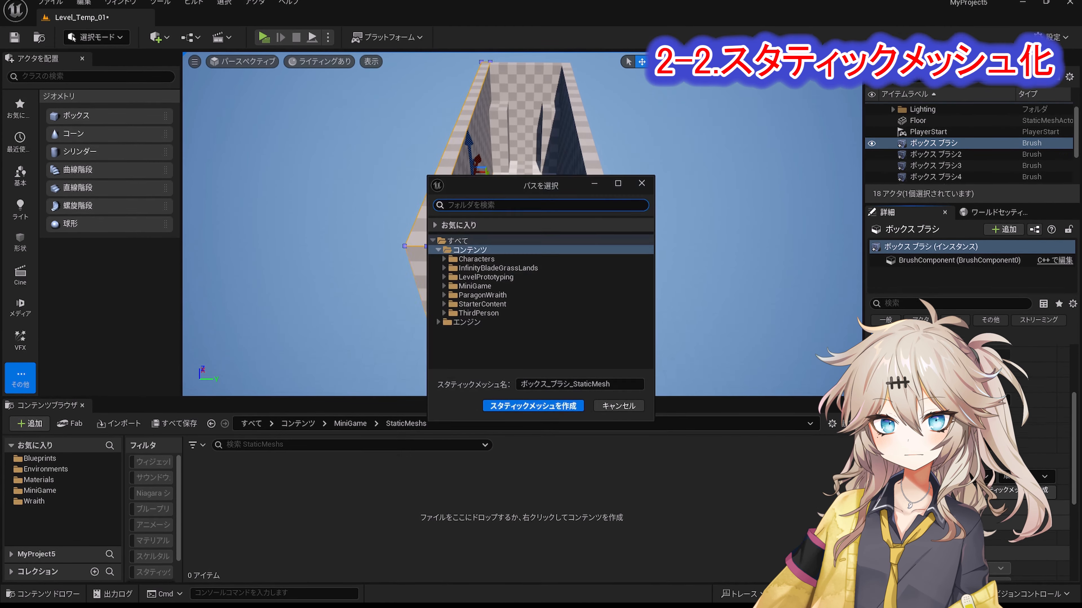
# Create the static mesh SM_E_Wall_001 again from the first side wall's brush in the StaticMeshs folder.
pyautogui.hotkey('ctrl', 'a')
pyautogui.write('SM_E_Wall_001')
pyautogui.click(532, 412)
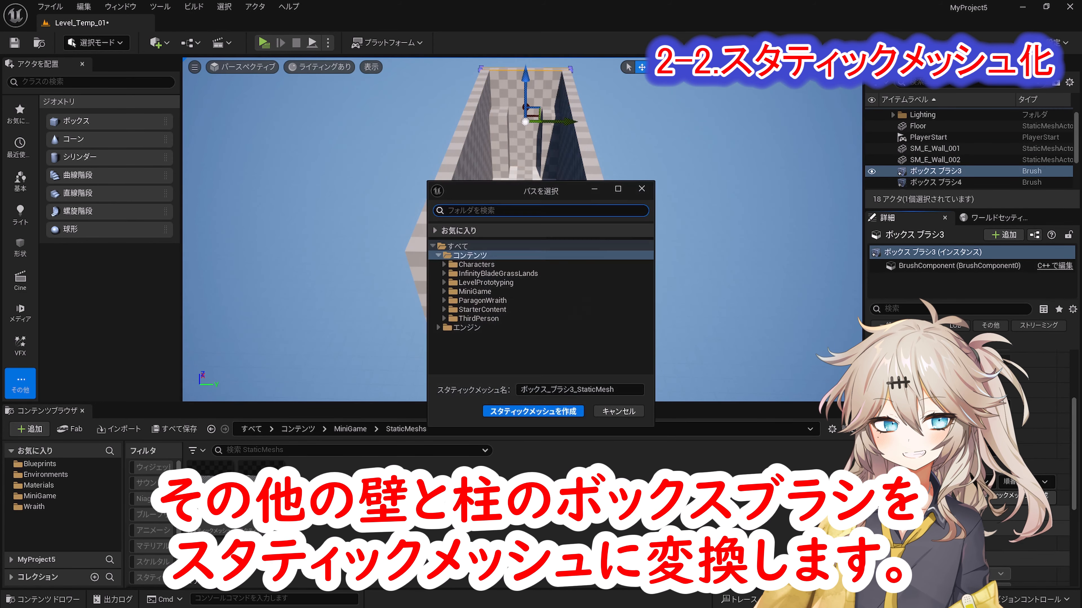
# Convert the two end wall brushes into static meshes named SM_E_Wall_003 and SM_E_Wall_004 in MiniGame/StaticMeshs.
pyautogui.hotkey('ctrl', 'a')
pyautogui.write('SM_E_Wall_003')
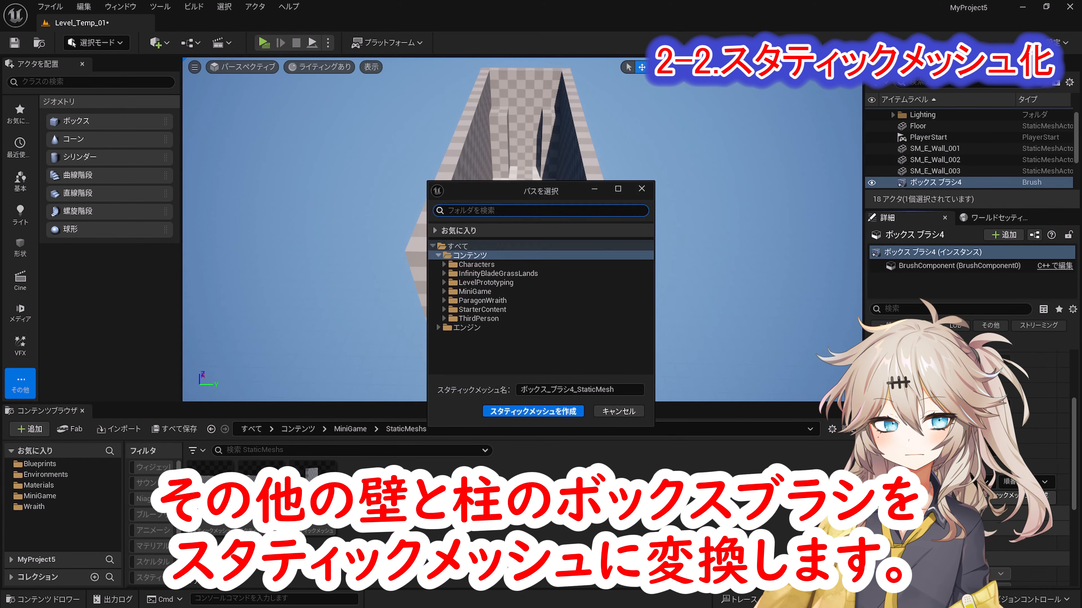
pyautogui.hotkey('ctrl', 'a')
pyautogui.hotkey('ctrl', 'v')
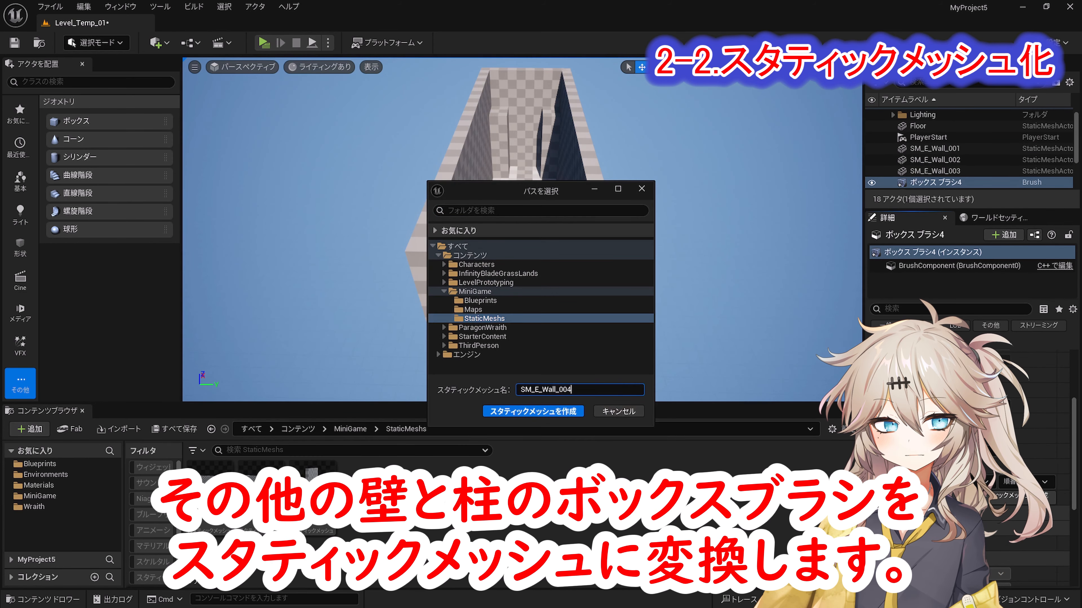
pyautogui.press('Return')
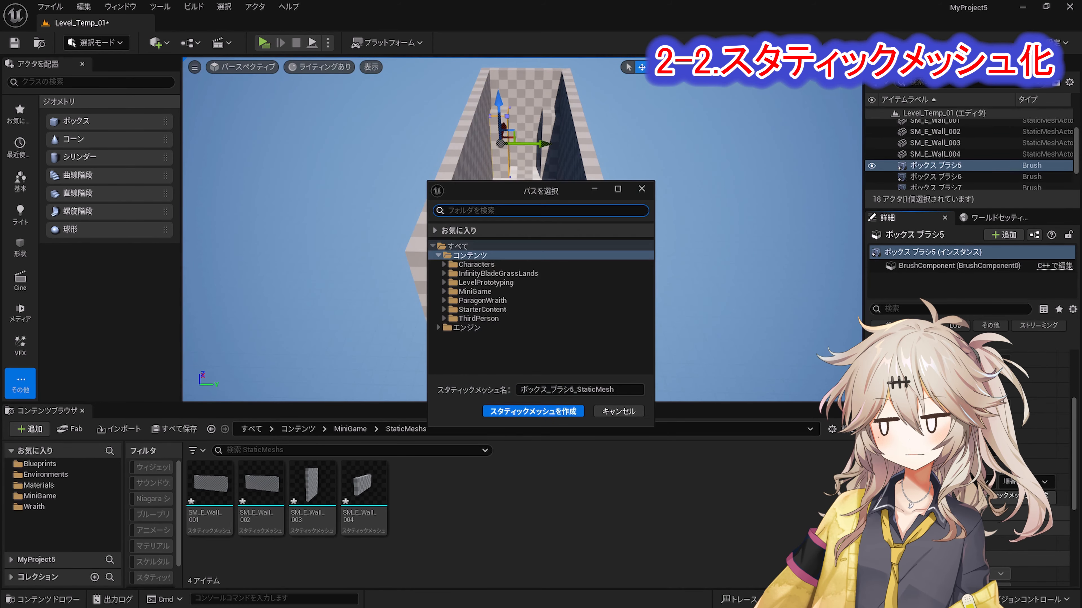
# Convert the two pillar brushes into static meshes named SM_E_Pillars_001 and SM_E_Pillars_002 in the StaticMeshs folder.
pyautogui.hotkey('ctrl', 'a')
pyautogui.write('SM_E_Pillars_001')
pyautogui.press('Return')
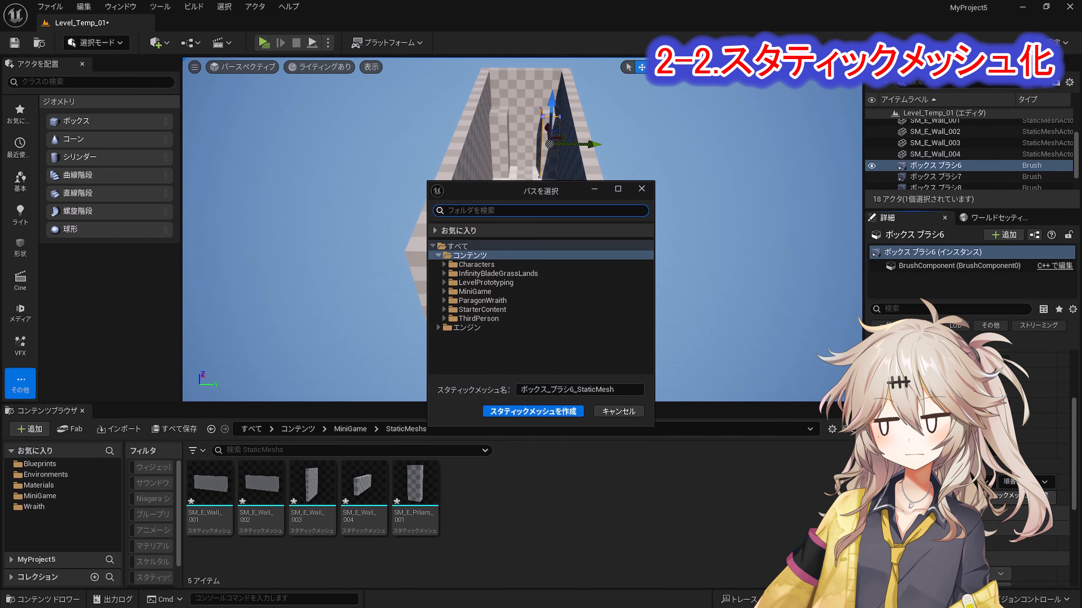
pyautogui.hotkey('ctrl', 'a')
pyautogui.write('SM_E_Pillars_002')
pyautogui.press('Return')
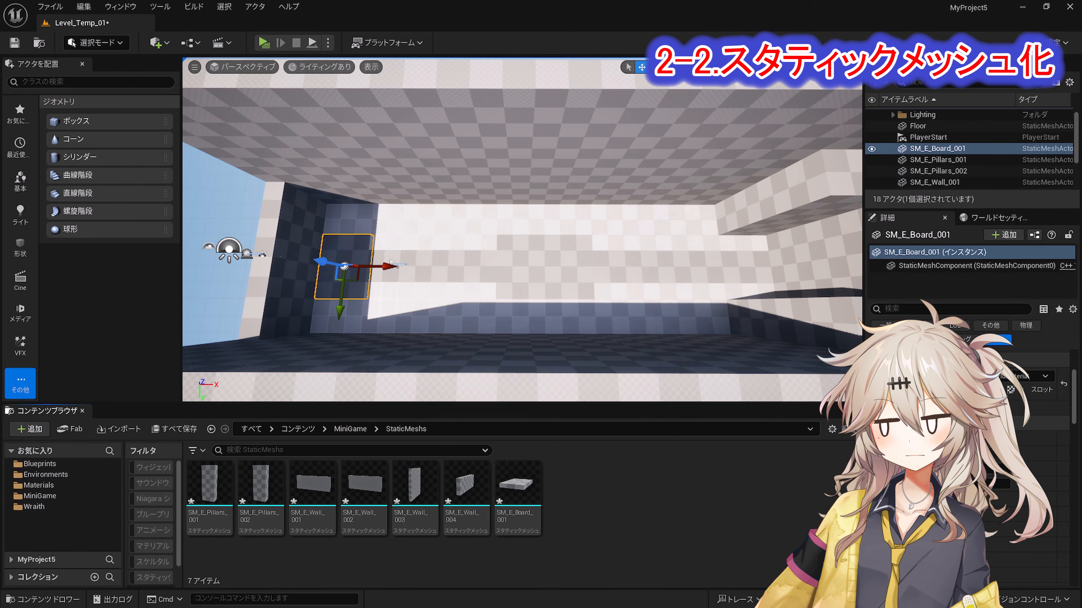
# Convert the middle floor plate and the plate nearest the pillars into static meshes named SM_E_Board_002 and SM_E_Board_004.
pyautogui.click(545, 266)
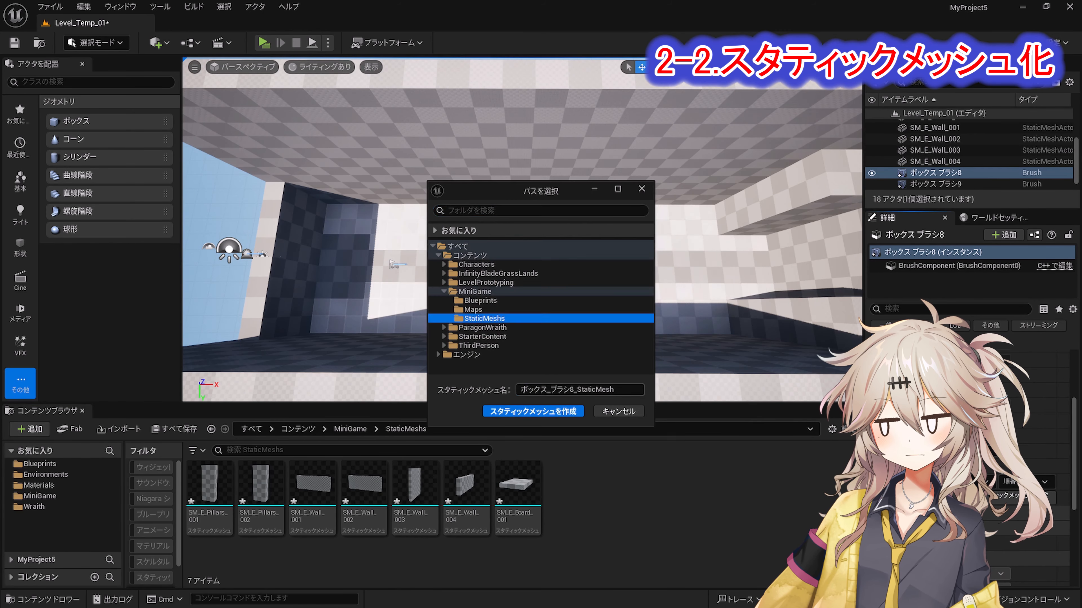
pyautogui.hotkey('ctrl', 'a')
pyautogui.write('SM_E_Board_002')
pyautogui.press('Return')
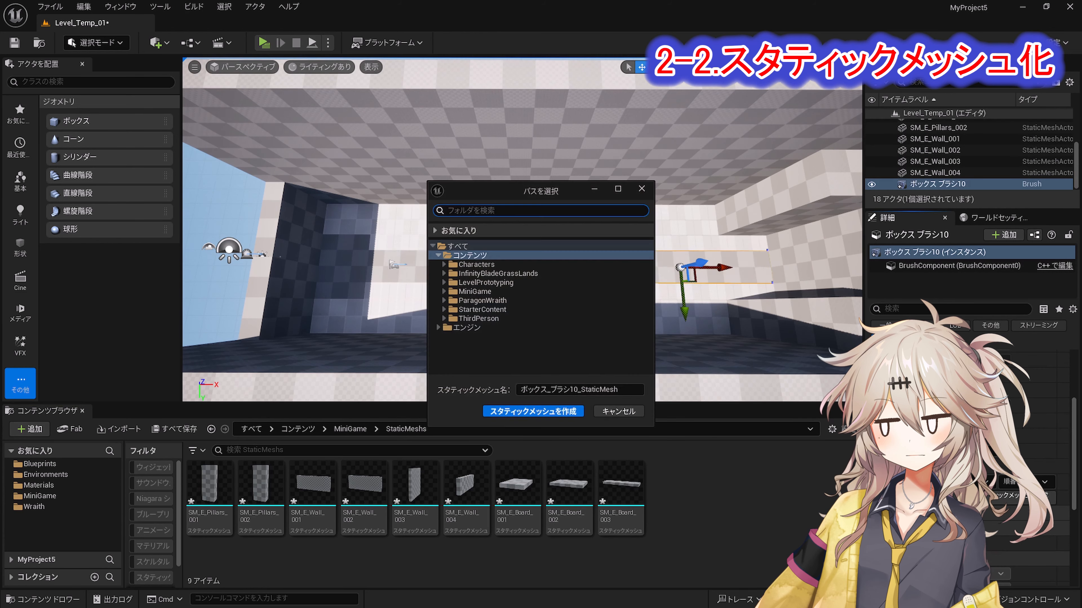
pyautogui.hotkey('ctrl', 'a')
pyautogui.write('SM_E_Board_004')
pyautogui.press('Return')
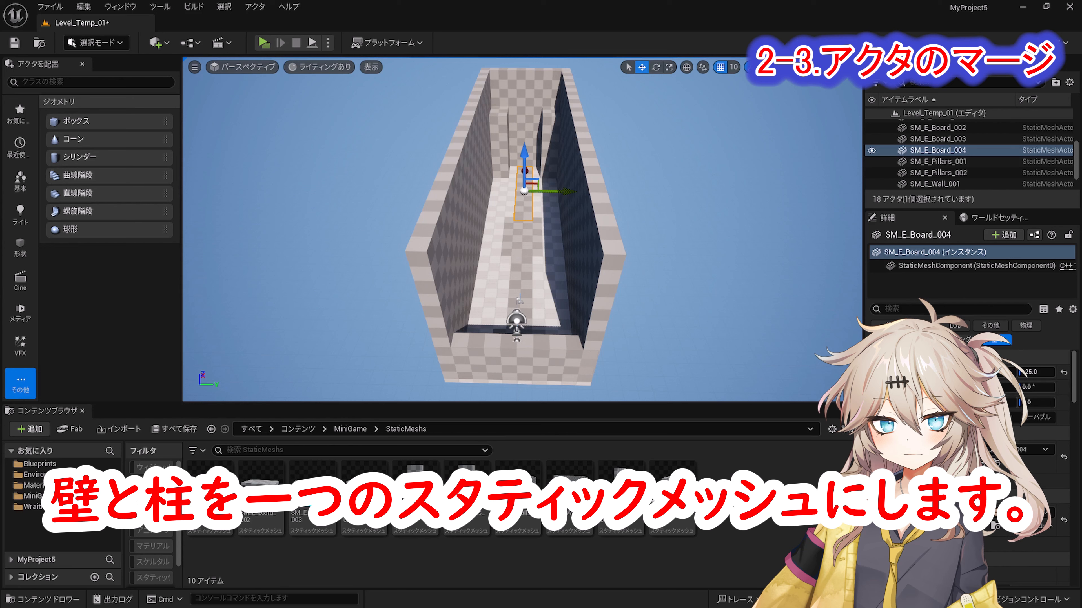
# Merge the four walls and two pillars into one static mesh saved as SM_E_Wall_ALL_001 in MiniGame/StaticMeshs.
pyautogui.click(452, 223)
pyautogui.keyDown('ctrl'); pyautogui.click(582, 226); pyautogui.keyUp('ctrl')
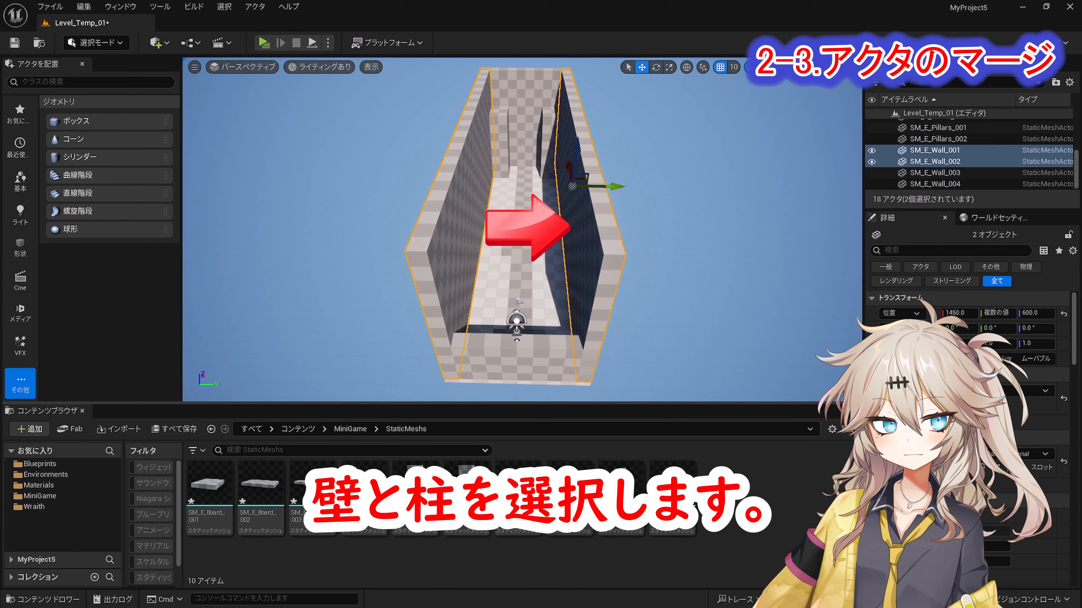
pyautogui.keyDown('ctrl'); pyautogui.click(468, 362); pyautogui.keyUp('ctrl')
pyautogui.keyDown('ctrl'); pyautogui.click(494, 124); pyautogui.keyUp('ctrl')
pyautogui.click(255, 6)
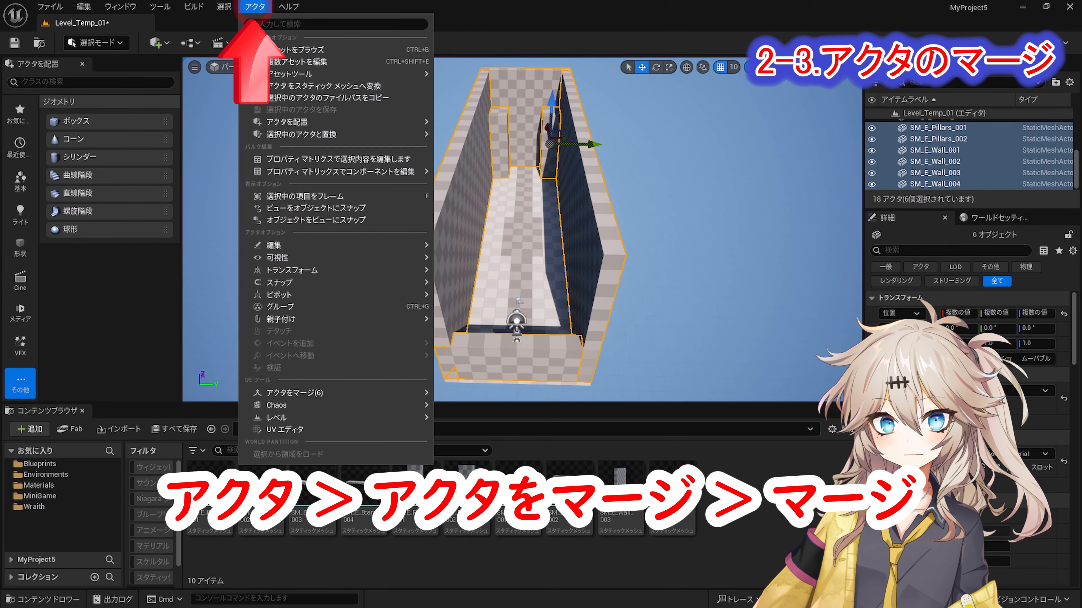
pyautogui.moveTo(295, 393)
pyautogui.click(472, 397)
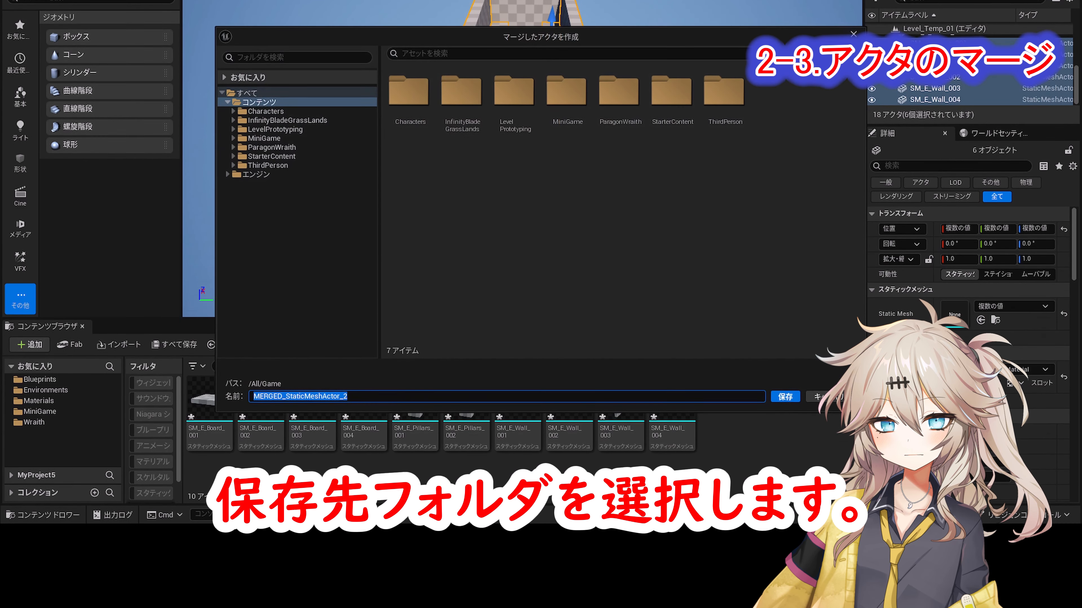
pyautogui.click(233, 138)
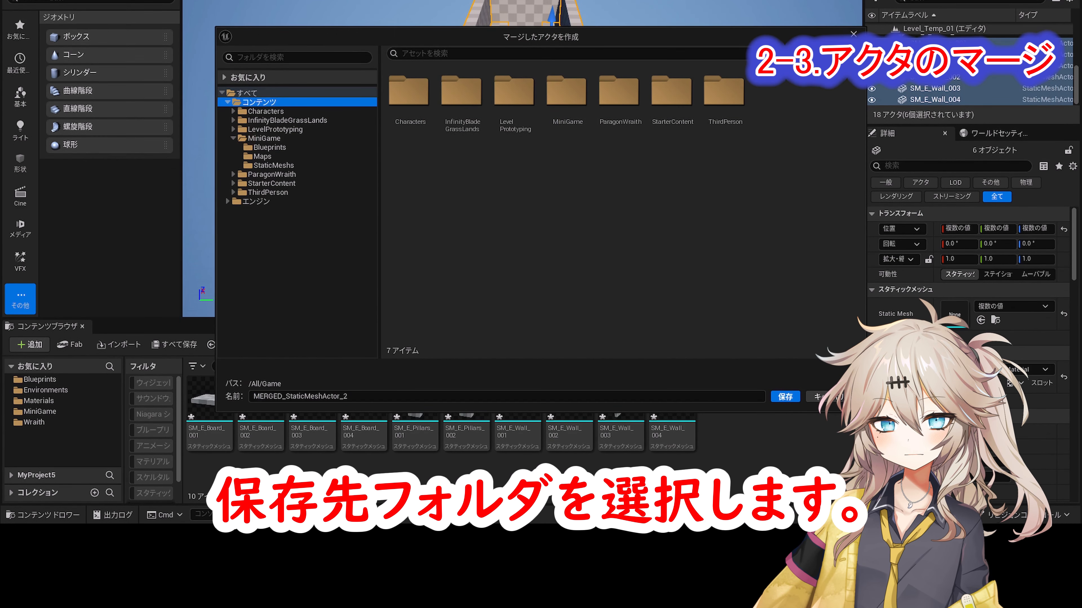
pyautogui.click(273, 165)
pyautogui.click(396, 399)
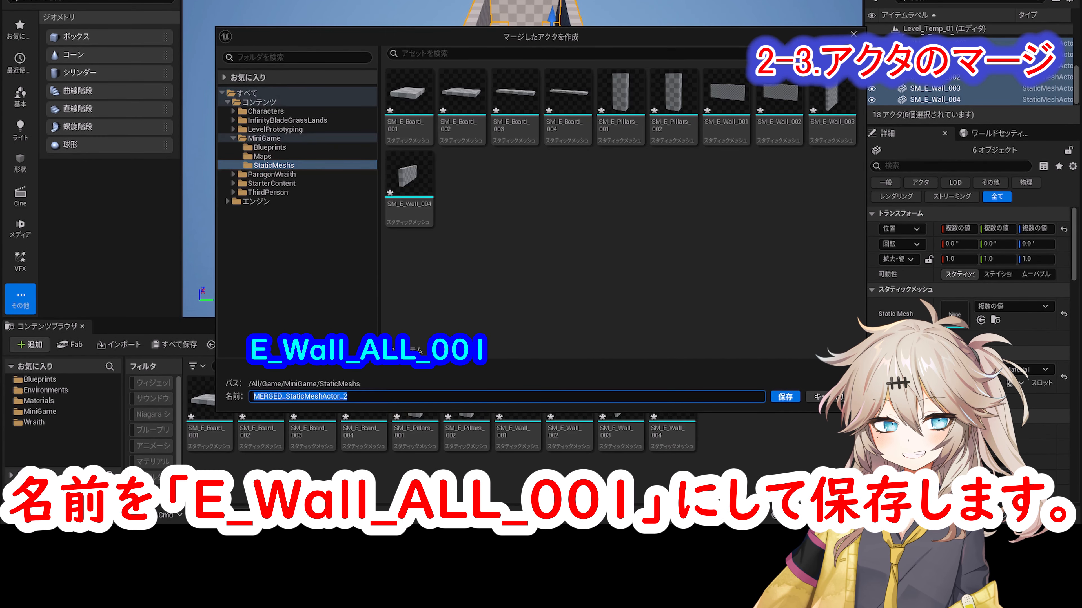
pyautogui.press('Return')
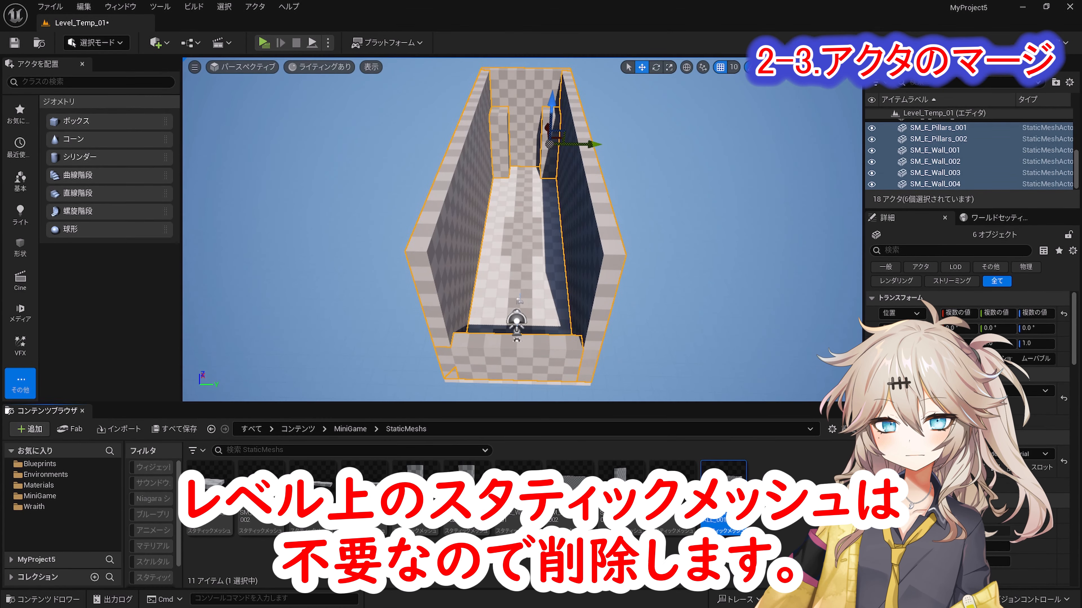
# Delete the separate wall and pillar static meshes from the level, leaving the floor and its plates.
pyautogui.click(475, 102)
pyautogui.press('Delete')
pyautogui.click(599, 103)
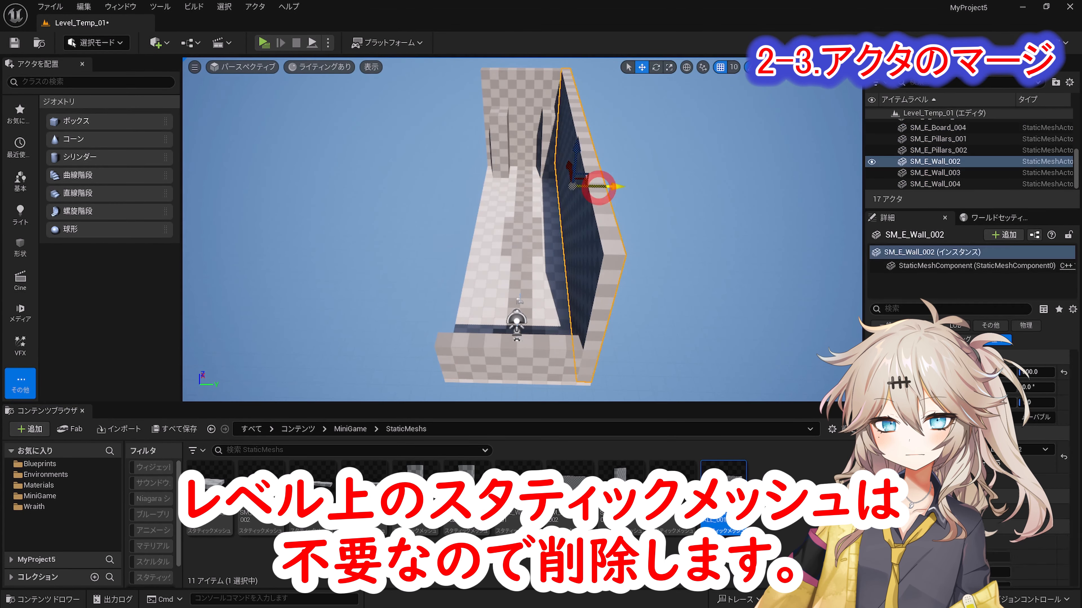
pyautogui.press('Delete')
pyautogui.click(522, 98)
pyautogui.press('Delete')
pyautogui.click(511, 354)
pyautogui.press('Delete')
pyautogui.click(498, 140)
pyautogui.press('Delete')
pyautogui.press('Delete')
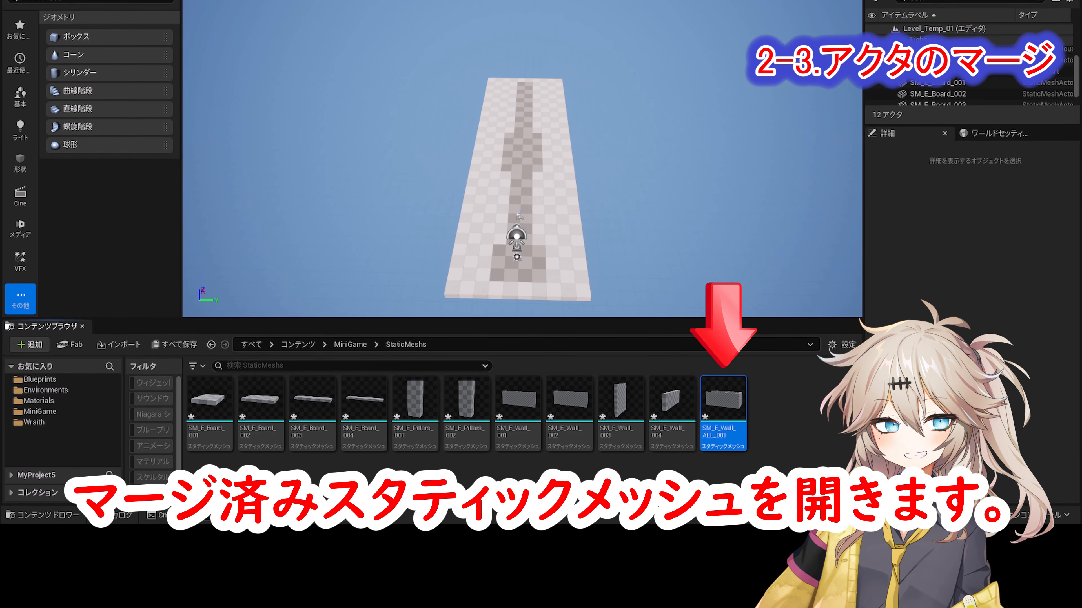
# Assign the material M_Brick_Clay_New to the merged mesh SM_E_Wall_ALL_001, then save and close the mesh.
pyautogui.doubleClick(723, 401)
pyautogui.click(998, 130)
pyautogui.write('M_Brick_Clay_New')
pyautogui.click(975, 290)
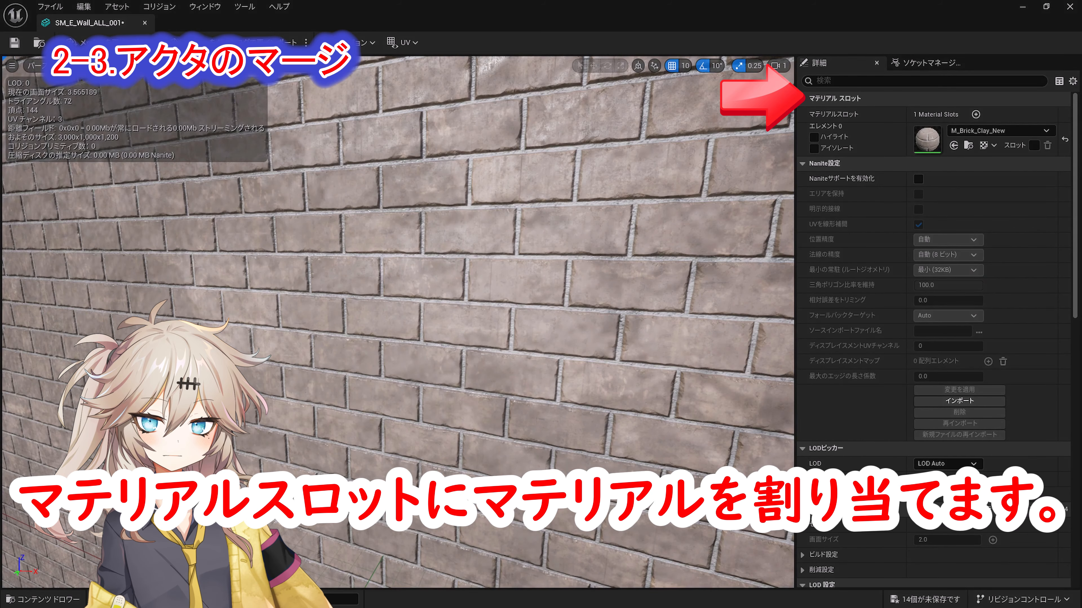
pyautogui.click(14, 42)
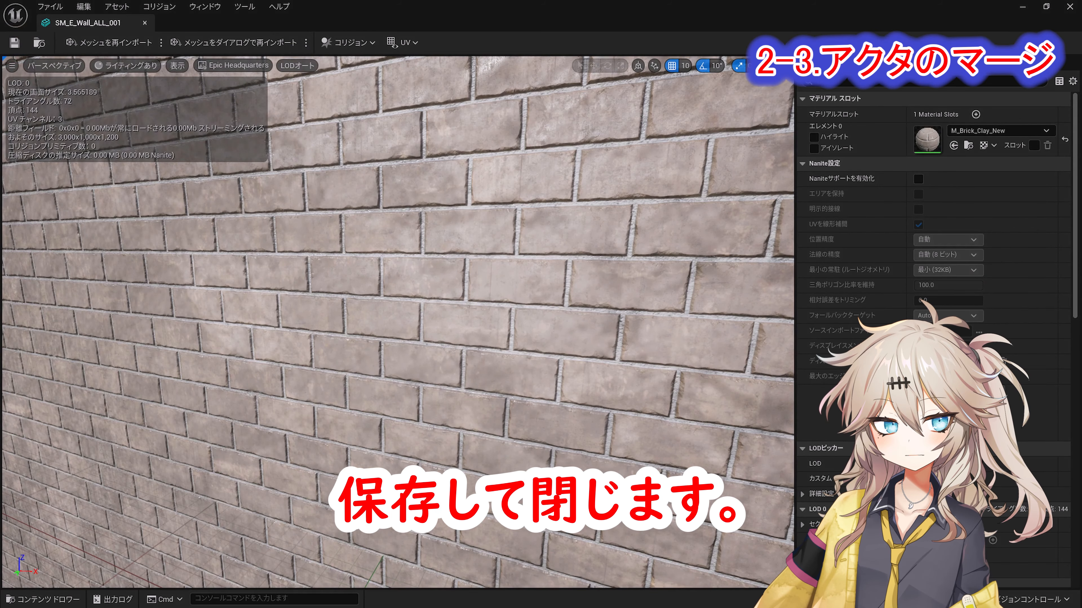
pyautogui.click(144, 22)
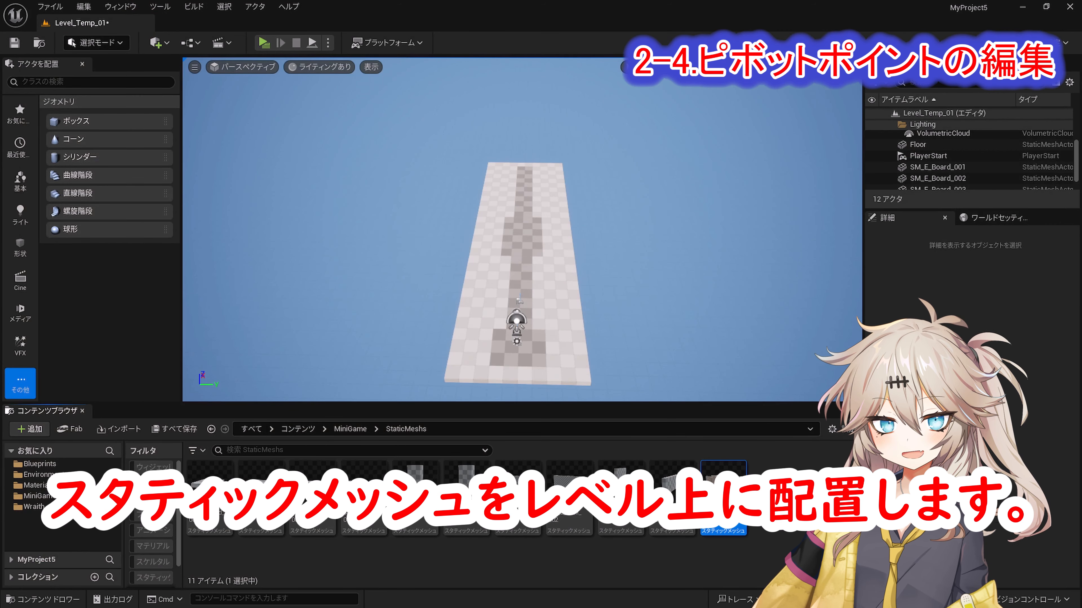
# Place the merged mesh SM_E_Wall_ALL_001 in the level and set its pivot to the Front box position in Modeling mode.
pyautogui.moveTo(723, 496); pyautogui.dragTo(495, 264)
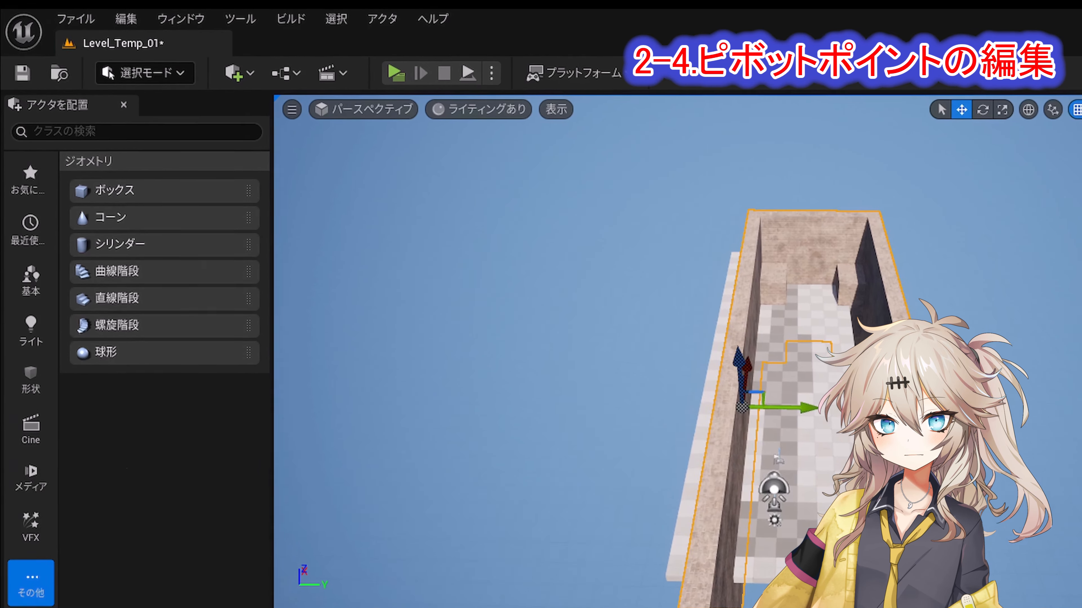
pyautogui.click(120, 43)
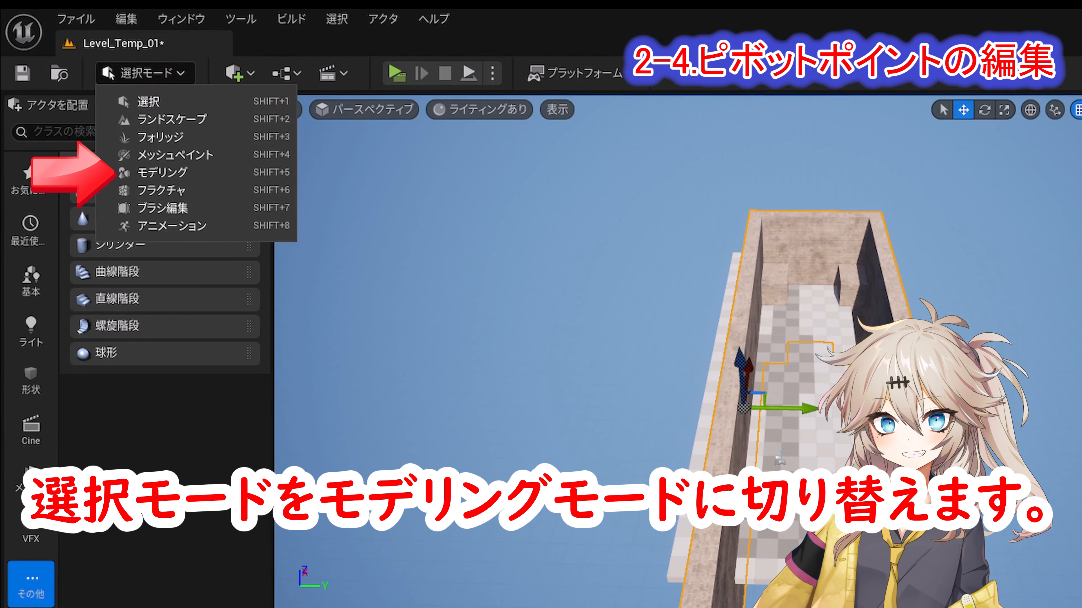
pyautogui.click(110, 170)
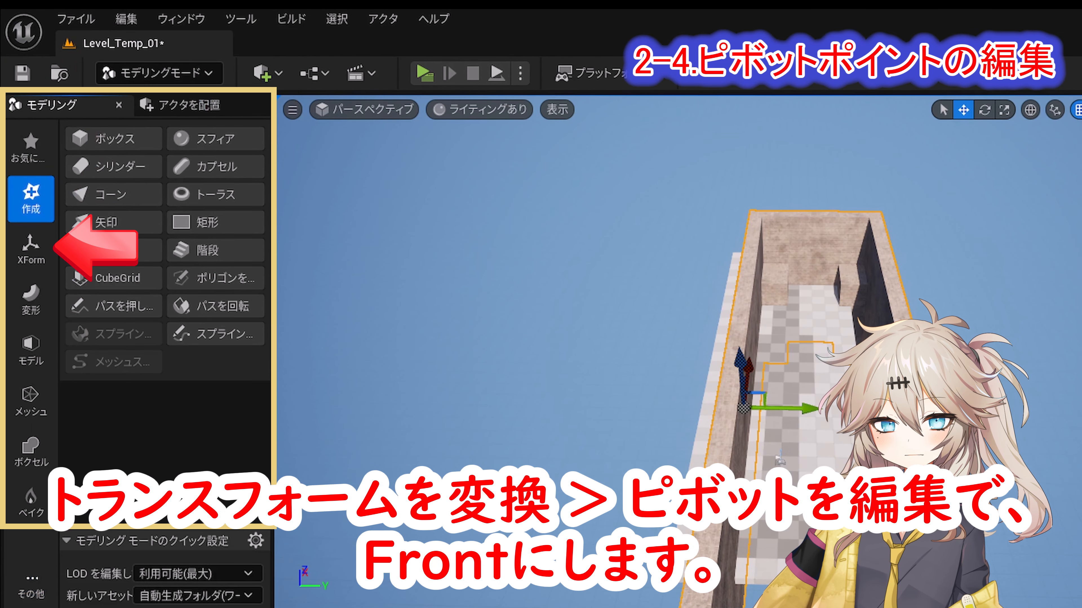
pyautogui.click(30, 249)
pyautogui.click(123, 195)
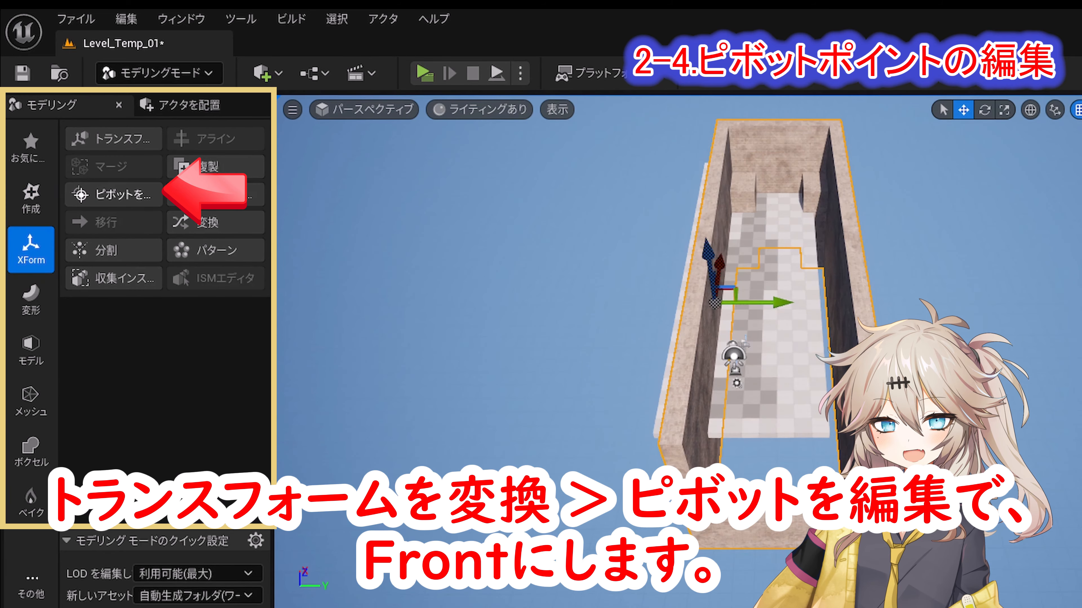
pyautogui.click(160, 414)
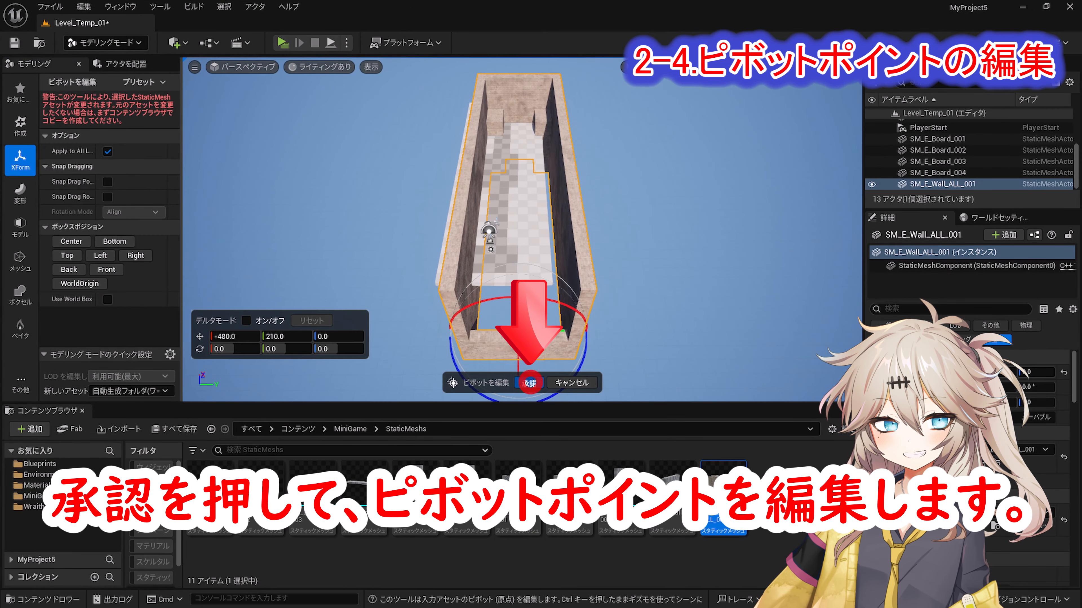
pyautogui.click(794, 583)
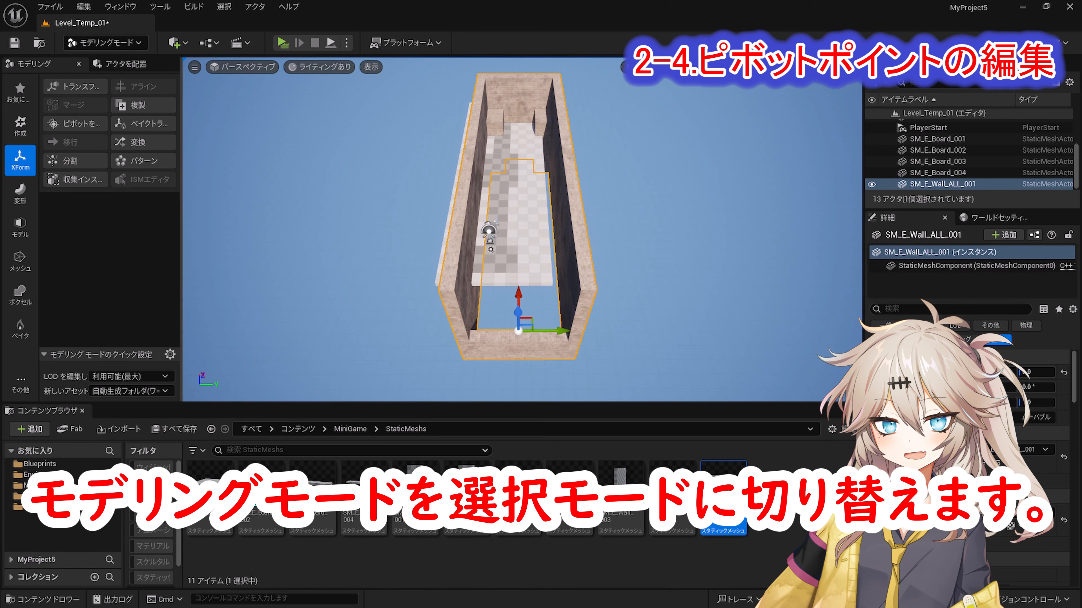
# Return to Selection mode and set the merged wall mesh's location to X -50.0, Y 0.0, Z 600.0.
pyautogui.click(104, 43)
pyautogui.click(98, 62)
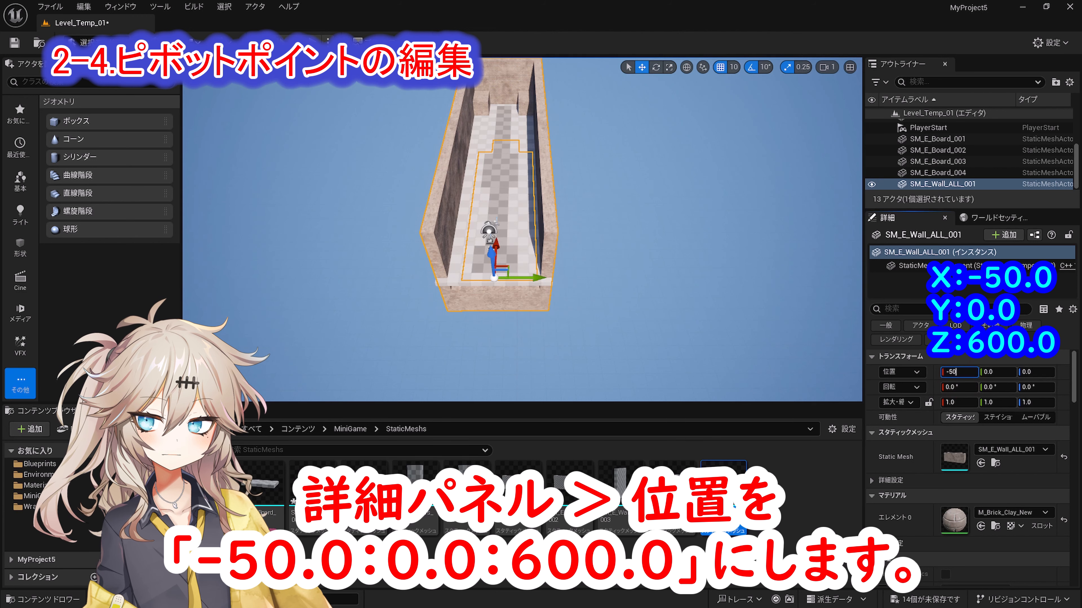
pyautogui.write('-50')
pyautogui.press('Tab')
pyautogui.press('Tab')
pyautogui.write('600')
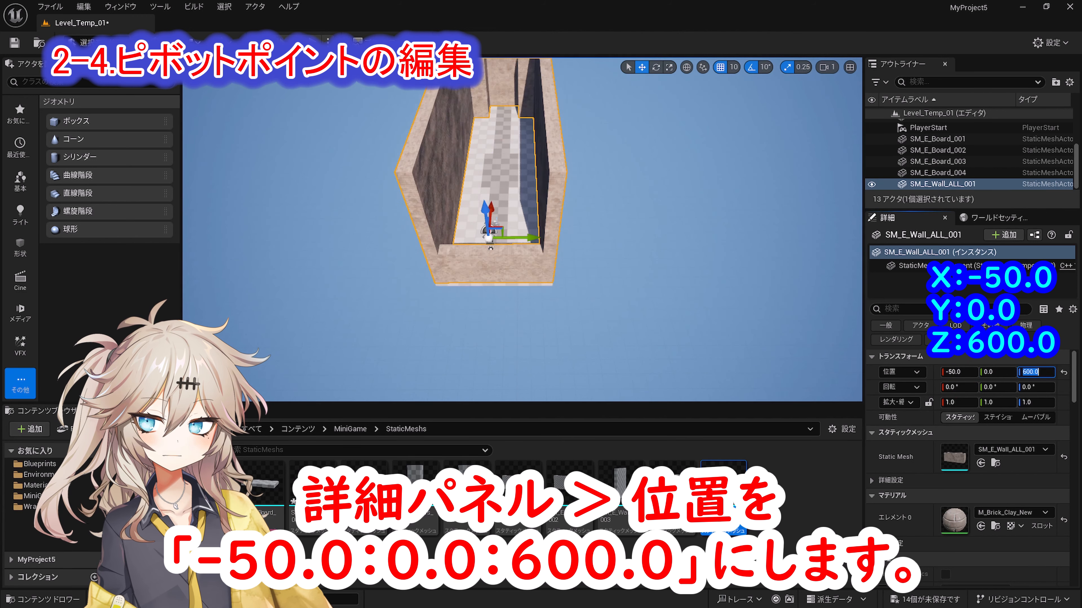
pyautogui.press('Return')
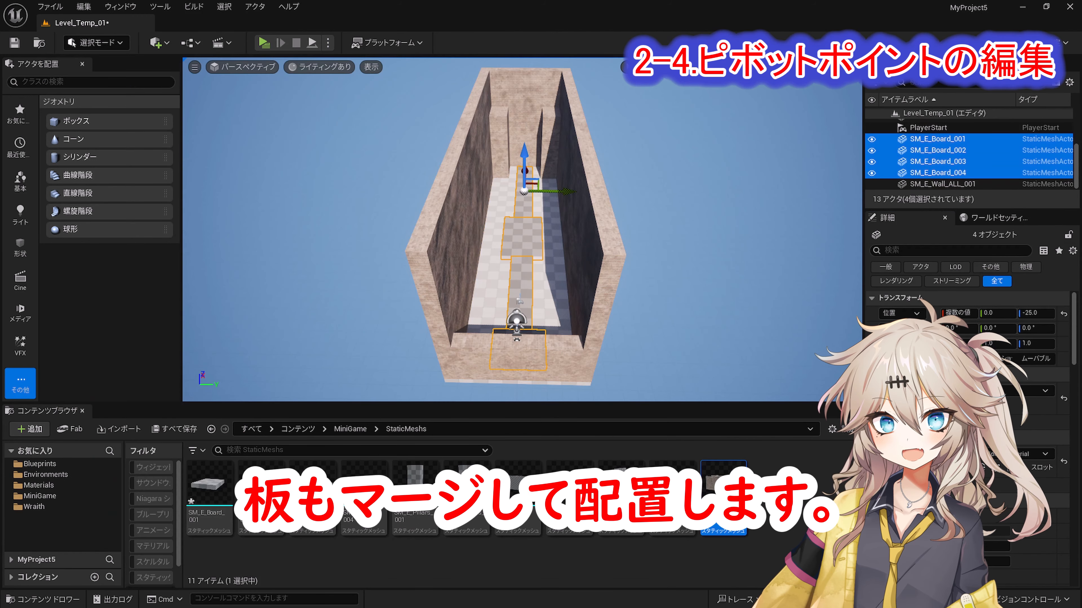
# Merge the four floor board meshes into one static mesh saved as SM_E_Board_ALL_001 in MiniGame/StaticMeshs.
pyautogui.click(255, 6)
pyautogui.click(314, 135)
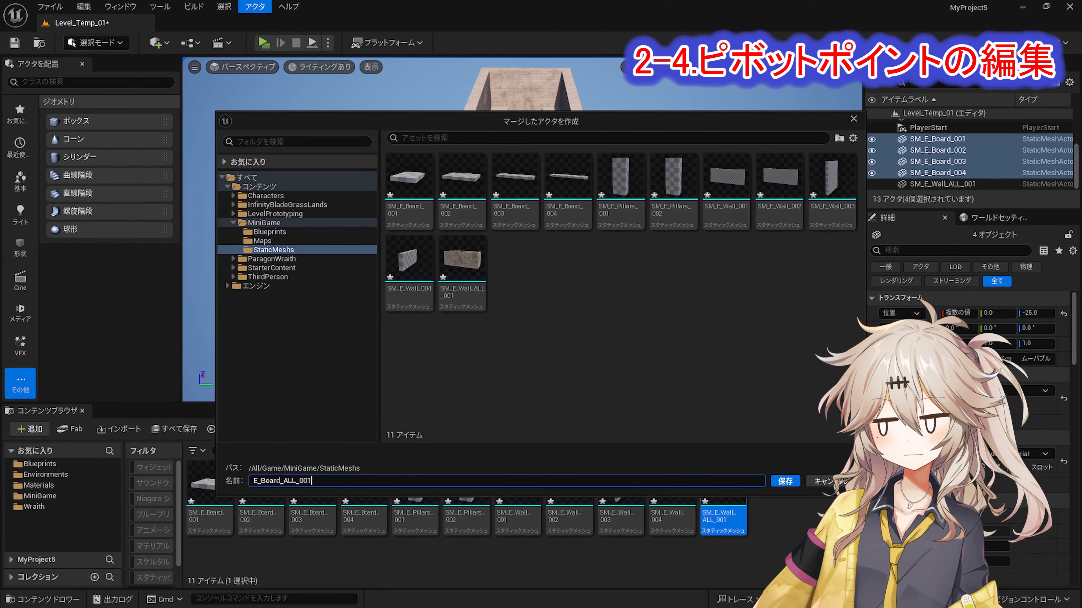
pyautogui.press('Return')
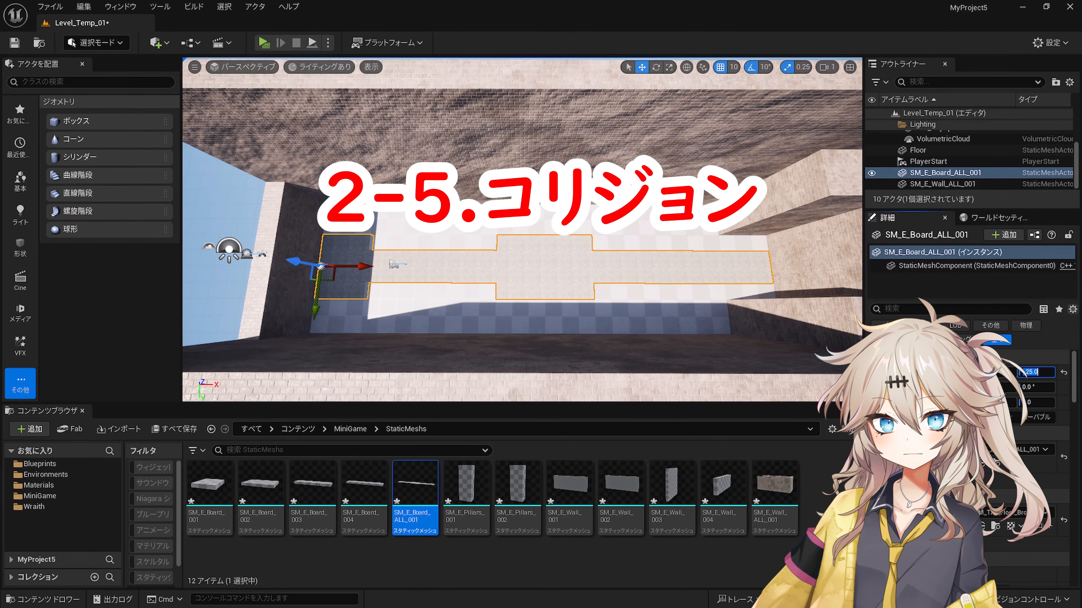
# Play the level and run the character into the brick walls to check whether they block movement.
pyautogui.click(262, 39)
pyautogui.click(588, 274)
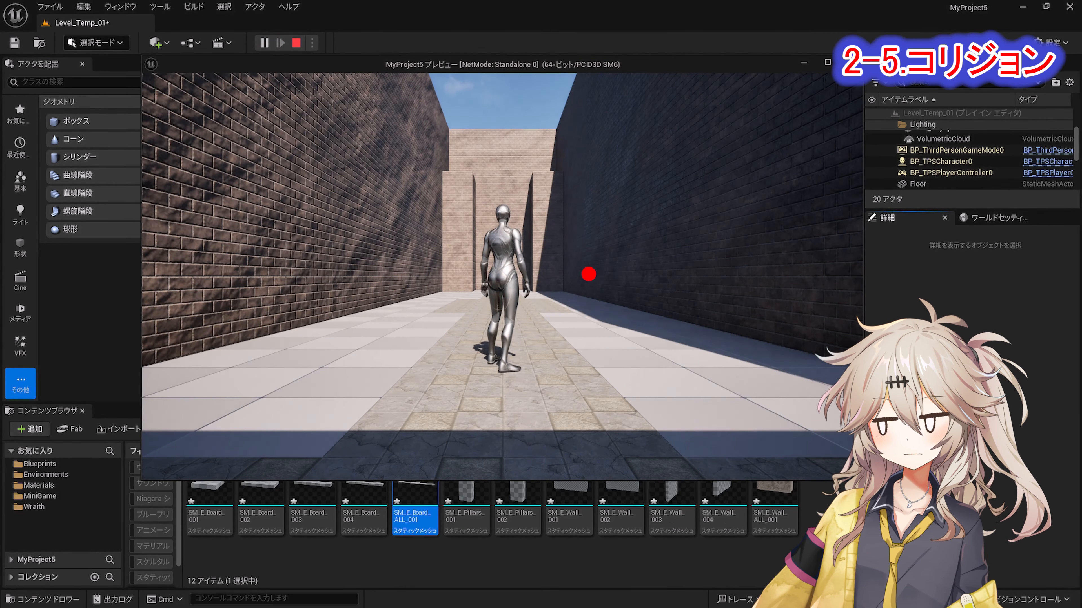
pyautogui.press('w')
pyautogui.press('s')
pyautogui.press('w')
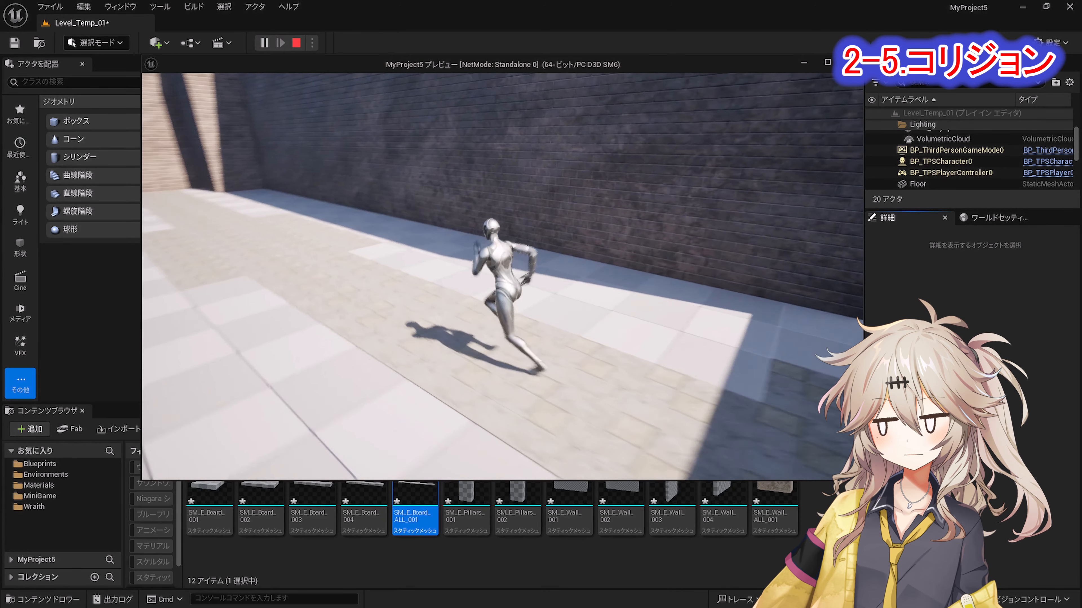
pyautogui.press('s')
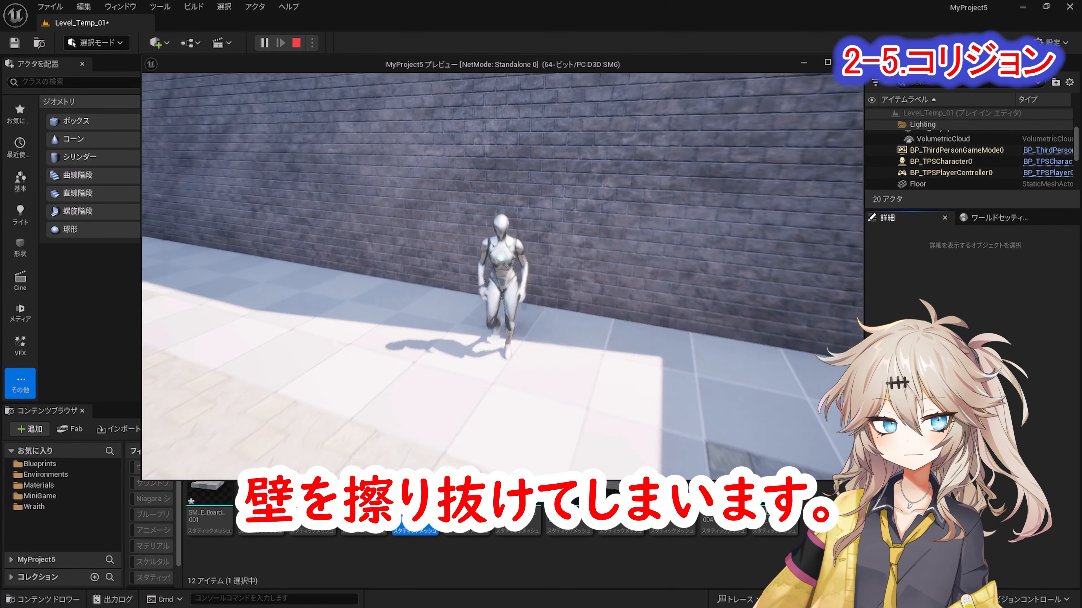
pyautogui.press('w')
pyautogui.press('s')
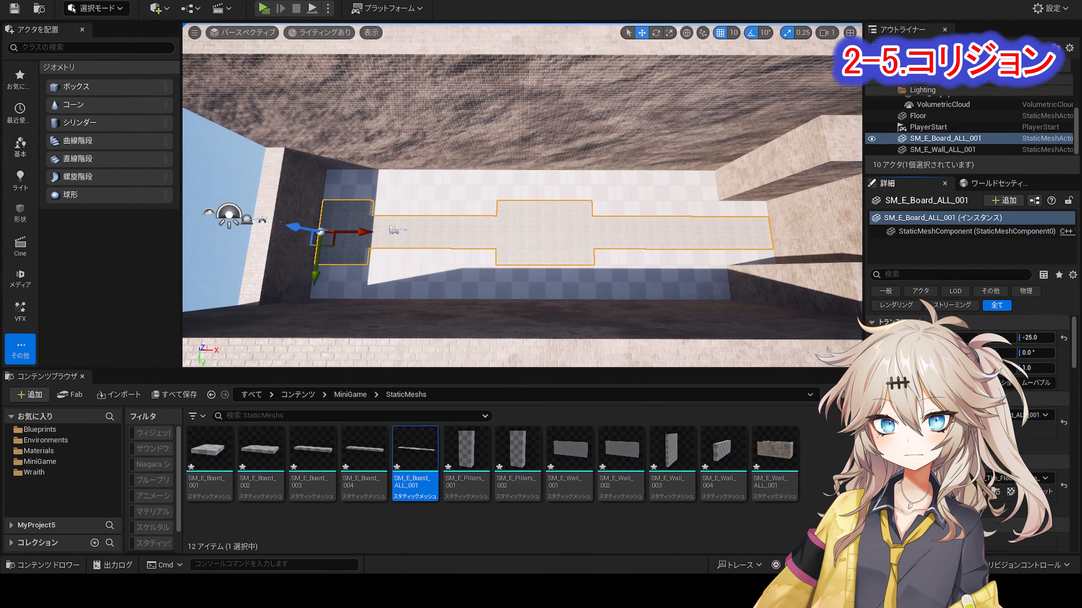
# Open the static mesh SM_E_Wall_ALL_001 and enable the display of its simple and complex collision.
pyautogui.click(778, 527)
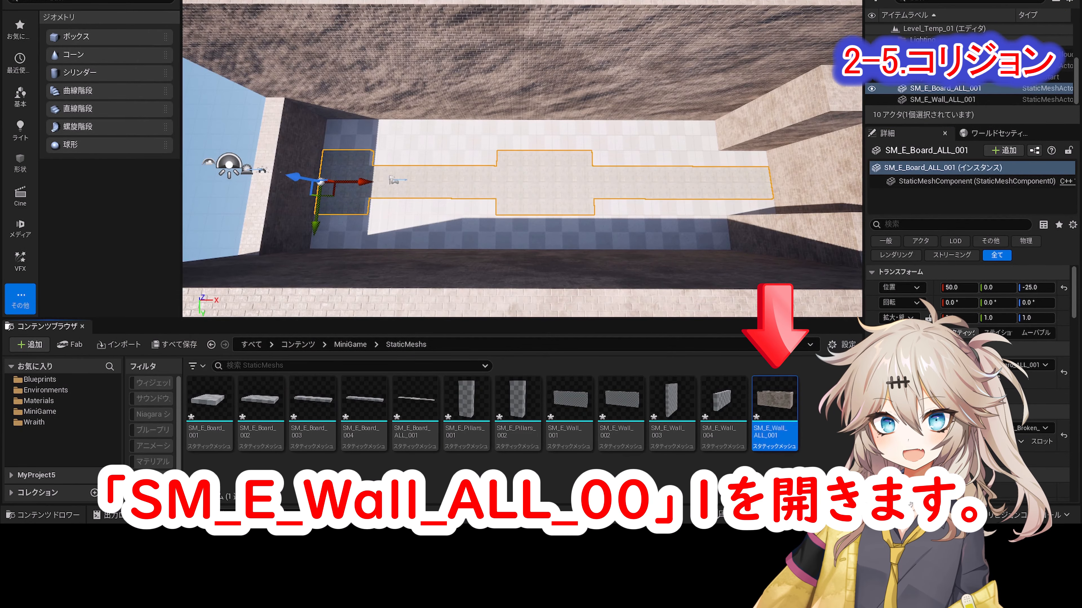
pyautogui.doubleClick(774, 400)
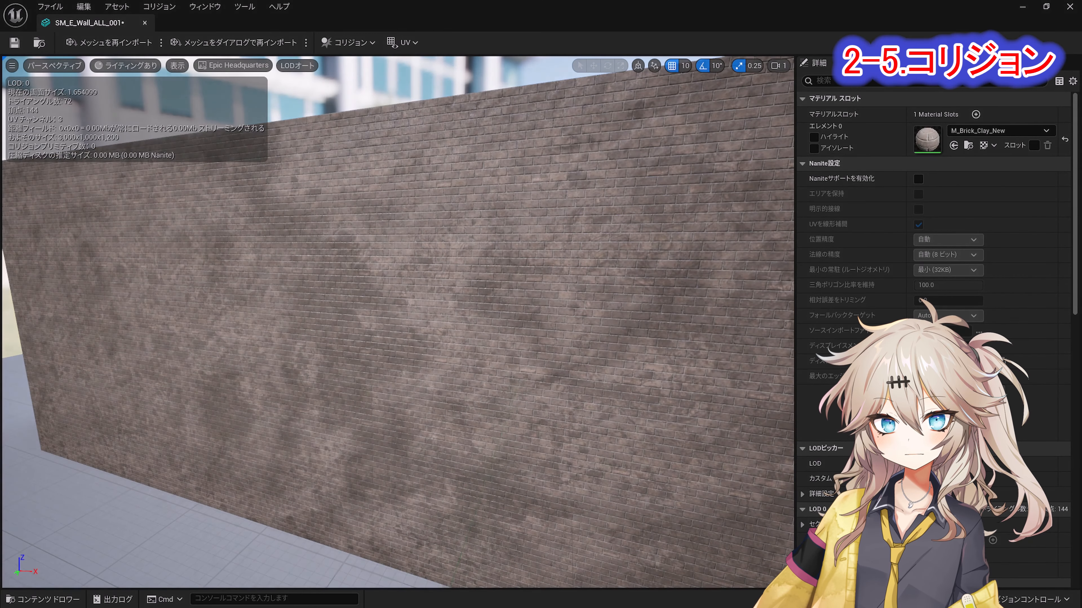
pyautogui.moveTo(425, 341)
pyautogui.mouseDown()
pyautogui.moveTo(456, 346)
pyautogui.moveTo(541, 427)
pyautogui.moveTo(729, 427)
pyautogui.moveTo(752, 416)
pyautogui.moveTo(743, 430)
pyautogui.mouseUp()
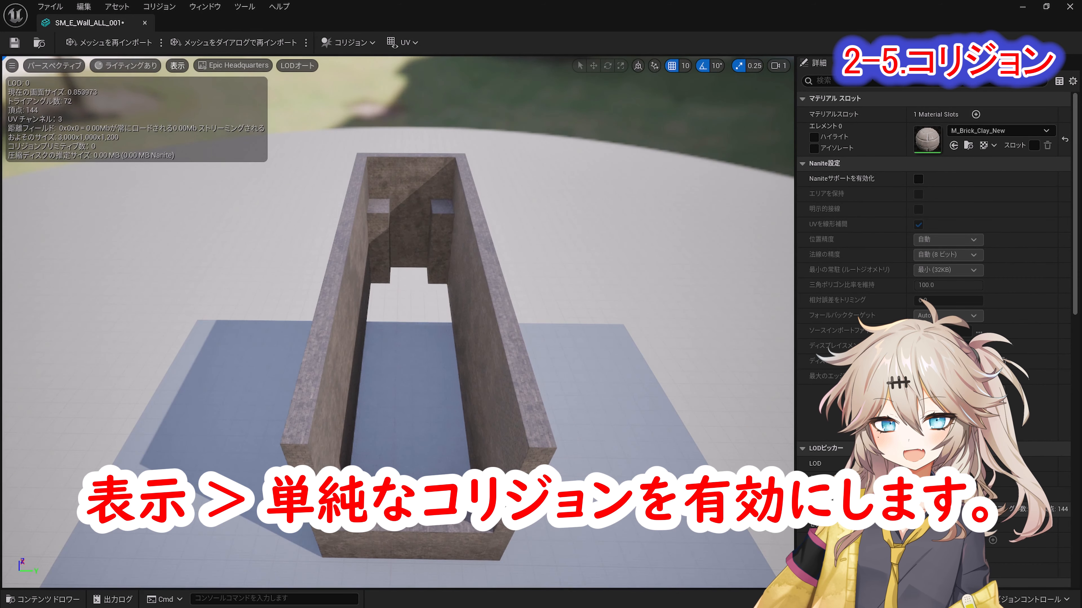
pyautogui.click(177, 65)
pyautogui.click(179, 253)
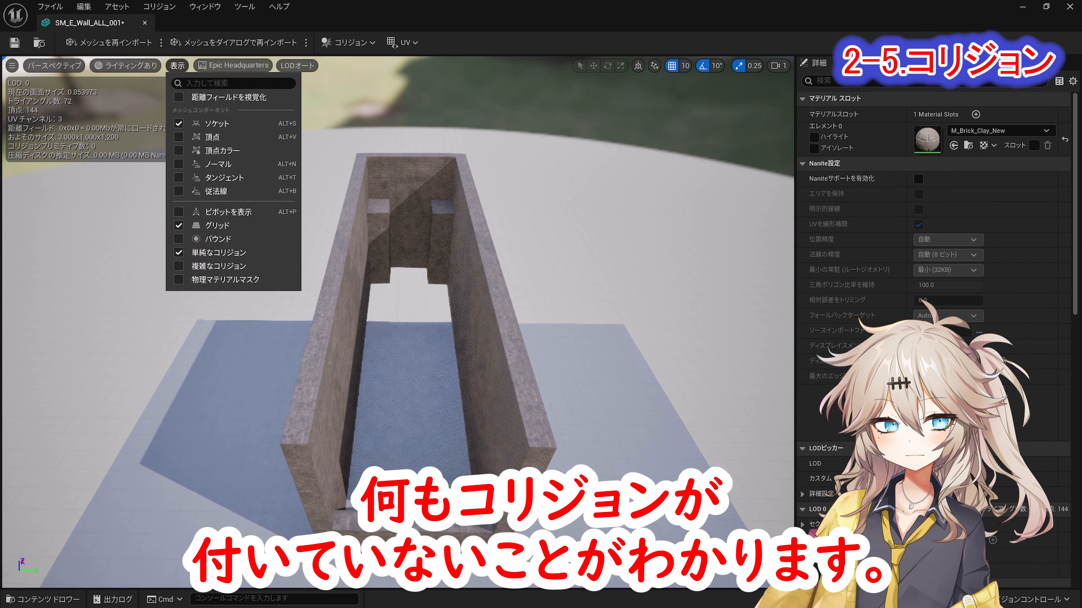
pyautogui.click(178, 266)
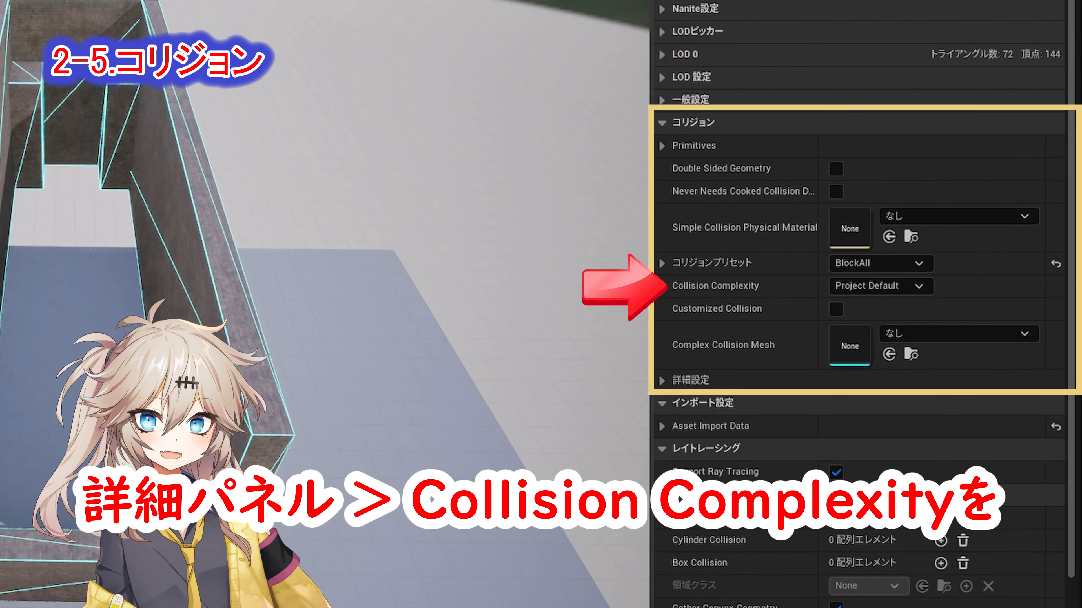
# Set the wall mesh's Collision Complexity to Use Complex Collision As Simple, then save and close the mesh.
pyautogui.click(880, 286)
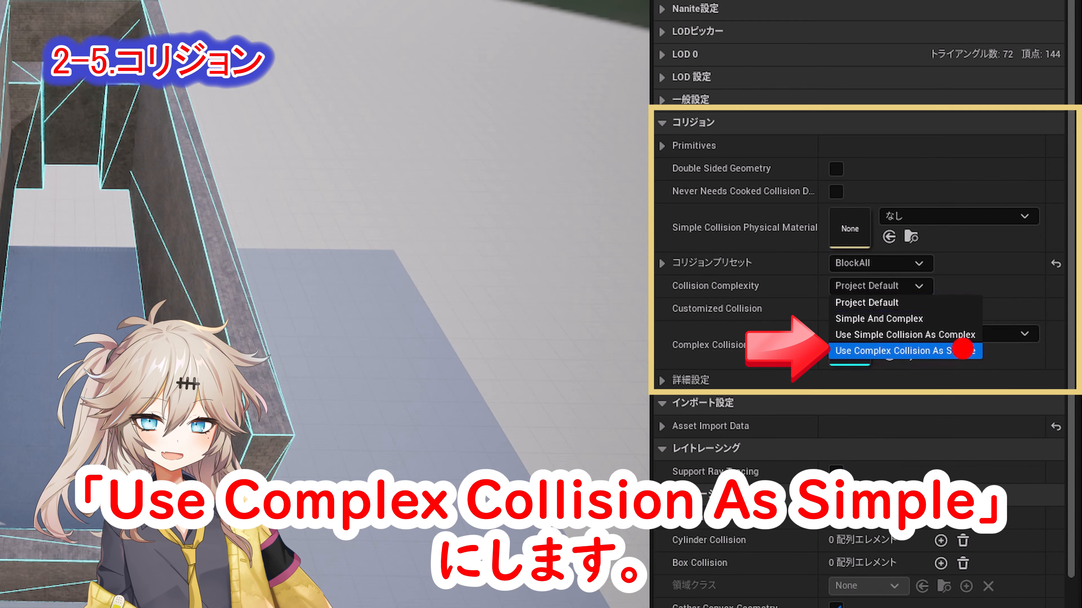
pyautogui.click(961, 350)
pyautogui.hotkey('ctrl', 's')
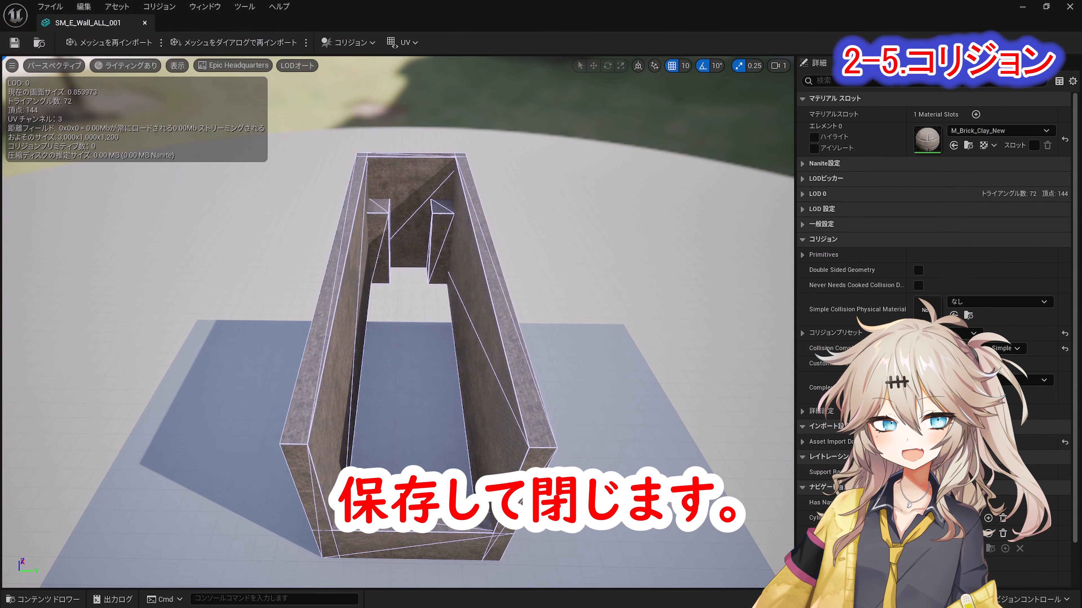
pyautogui.click(145, 23)
# Play the level again to test the wall mesh's new collision with the character, then stop playing.
pyautogui.click(262, 40)
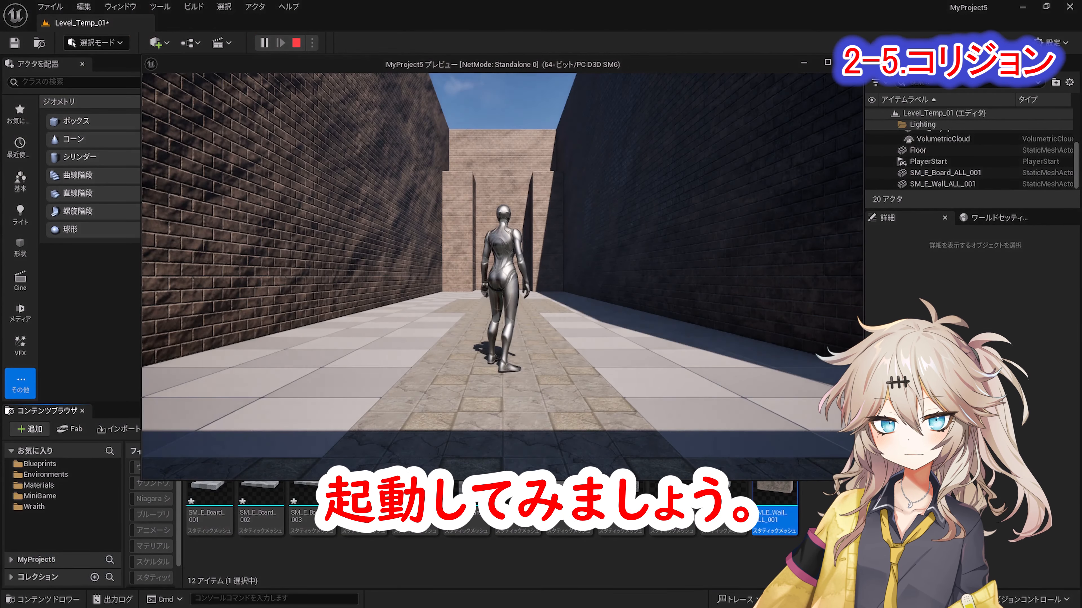
pyautogui.click(560, 364)
pyautogui.press('w')
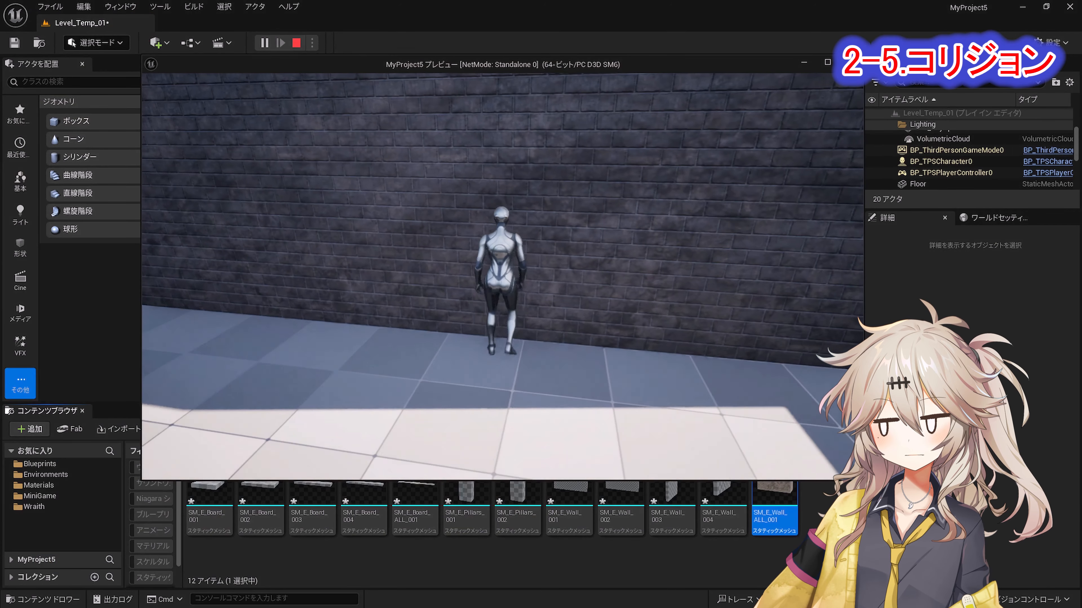
pyautogui.press('a')
pyautogui.press('d')
pyautogui.press('a')
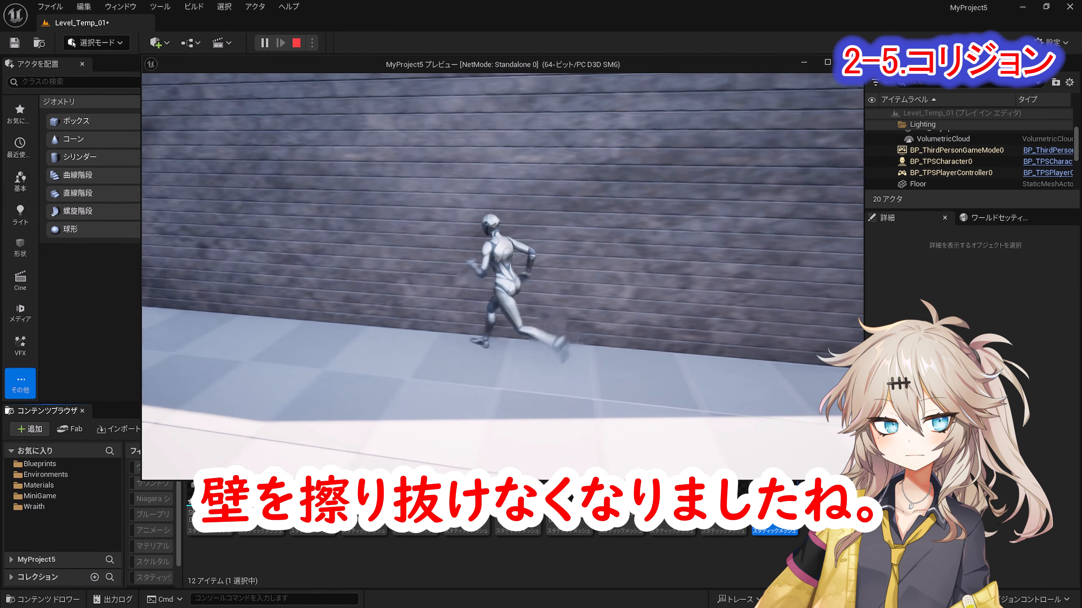
pyautogui.press('w')
pyautogui.press('Escape')
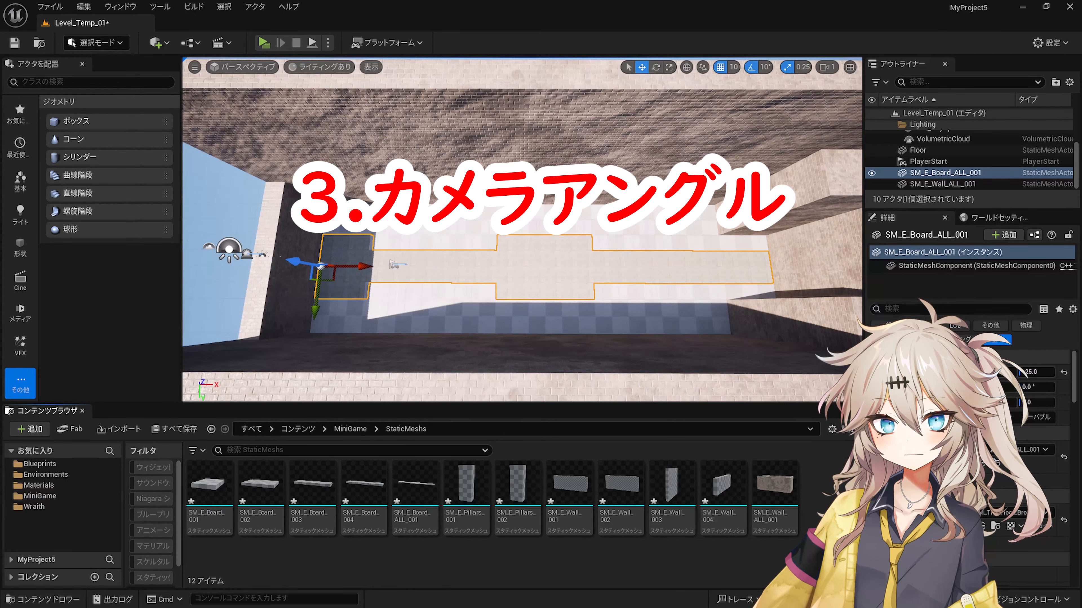
# Create a Blueprint class based on CameraActor in MiniGame/Blueprints and name it BP_BlendCameraActor.
pyautogui.click(351, 430)
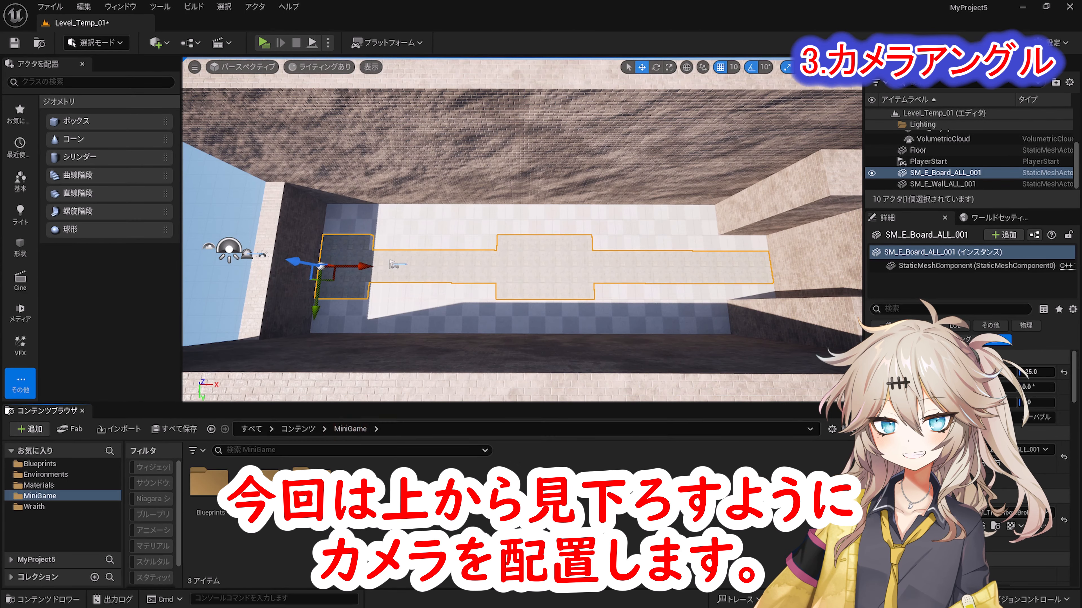
pyautogui.click(211, 496)
pyautogui.doubleClick(209, 496)
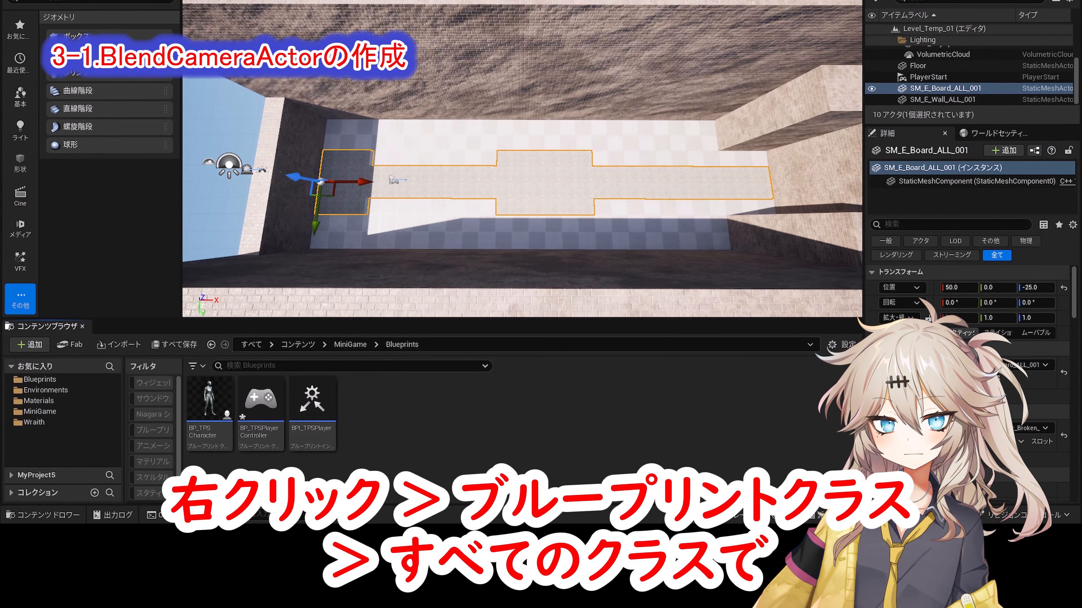
pyautogui.rightClick(480, 504)
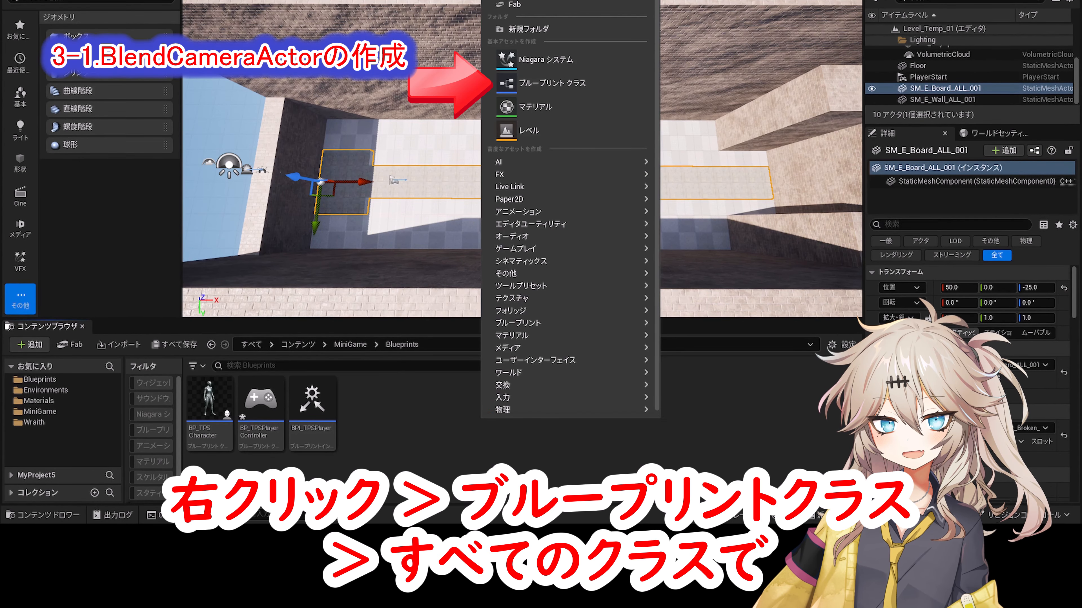
pyautogui.click(552, 83)
pyautogui.click(376, 297)
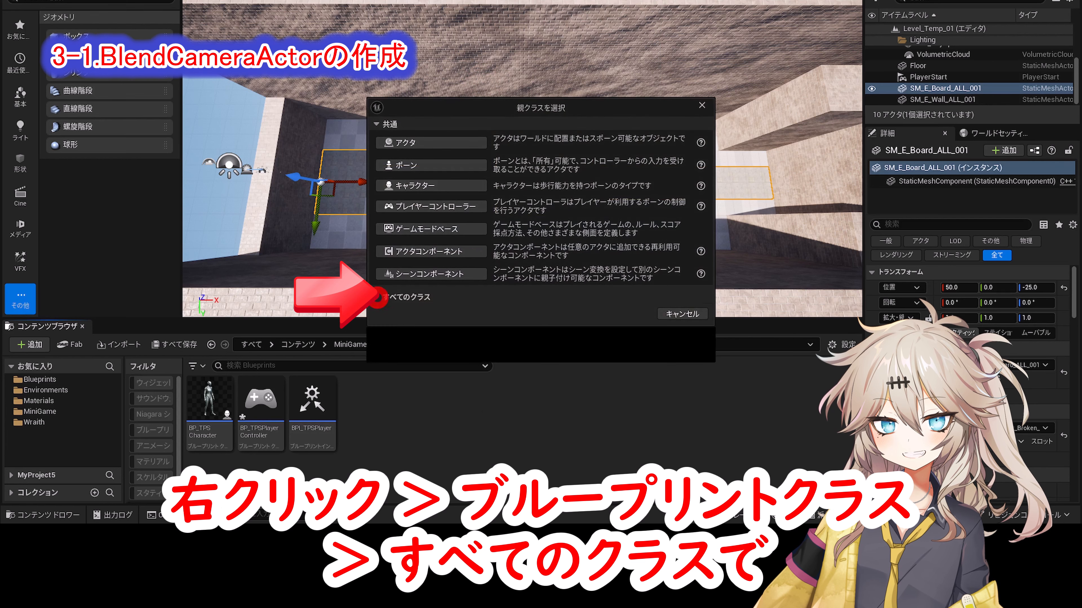
pyautogui.write('CameraActor')
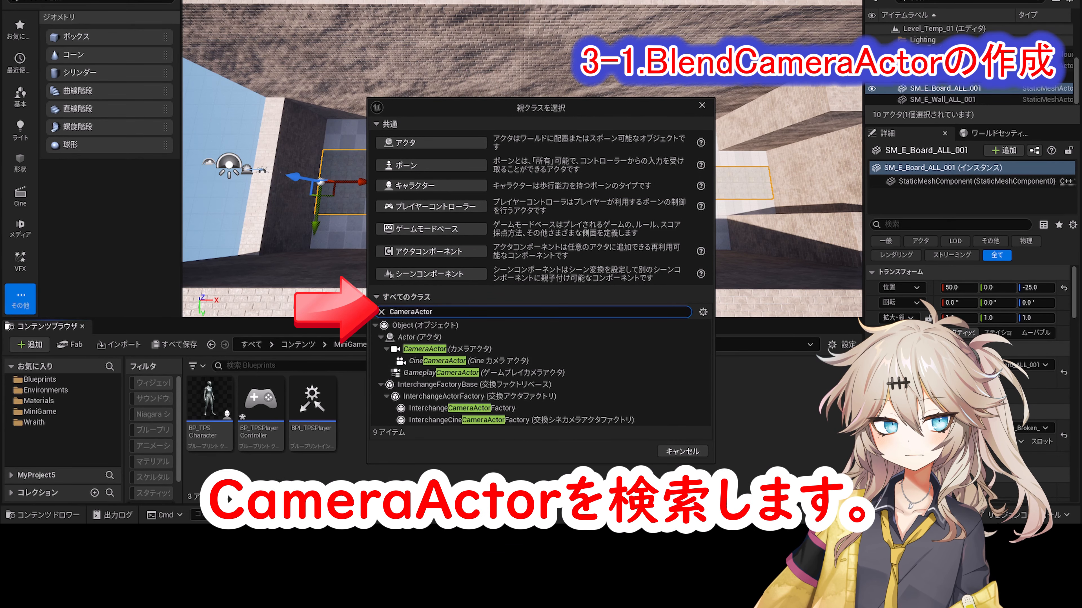
pyautogui.click(468, 349)
pyautogui.click(627, 452)
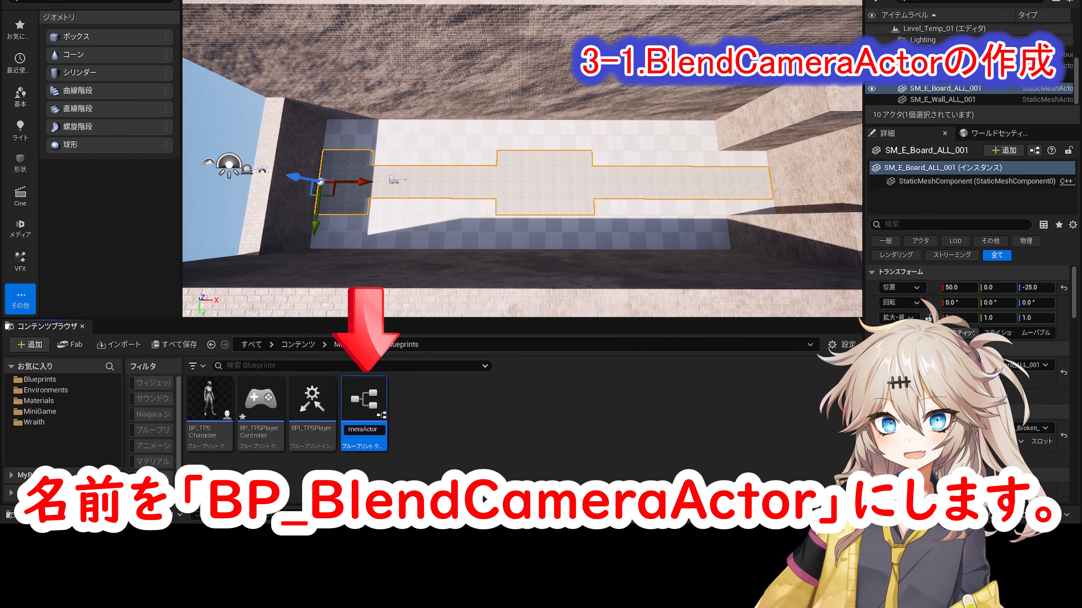
pyautogui.press('Return')
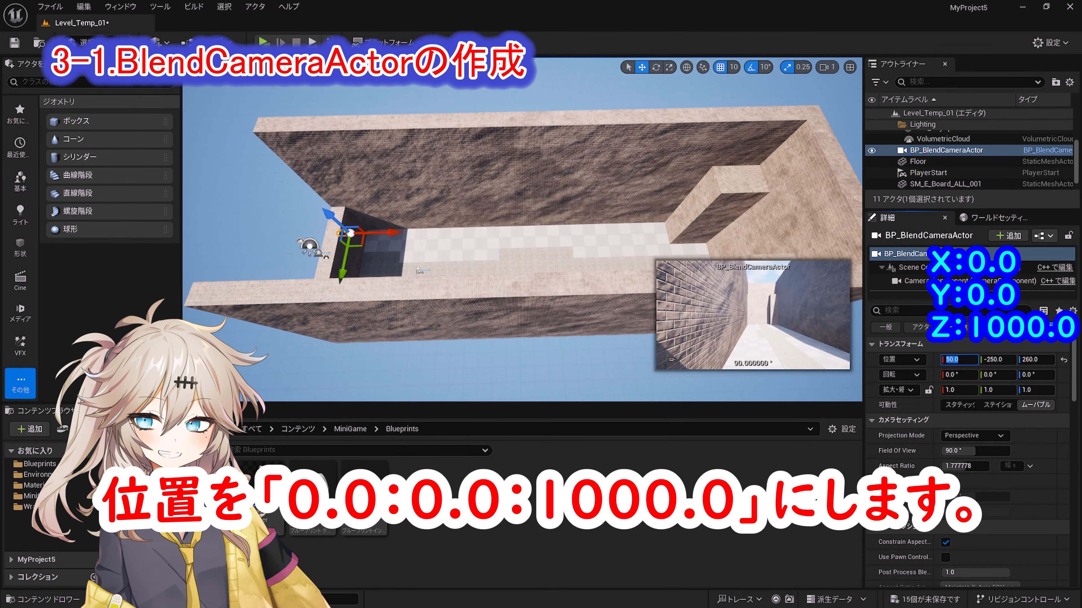
# Set the location of BP_BlendCameraActor in the level to X 0.0, Y 0.0, Z 1000.0.
pyautogui.write('0')
pyautogui.press('Tab')
pyautogui.write('0')
pyautogui.press('Tab')
pyautogui.write('1000')
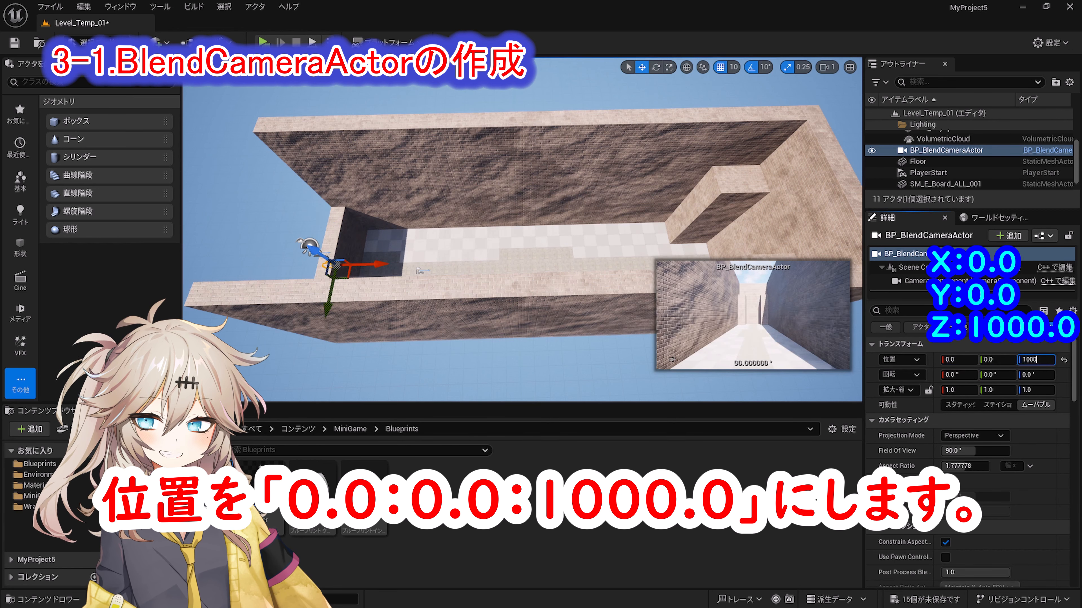
pyautogui.press('Return')
# Set the Y rotation of BP_BlendCameraActor in the level to -60.0°.
pyautogui.click(997, 375)
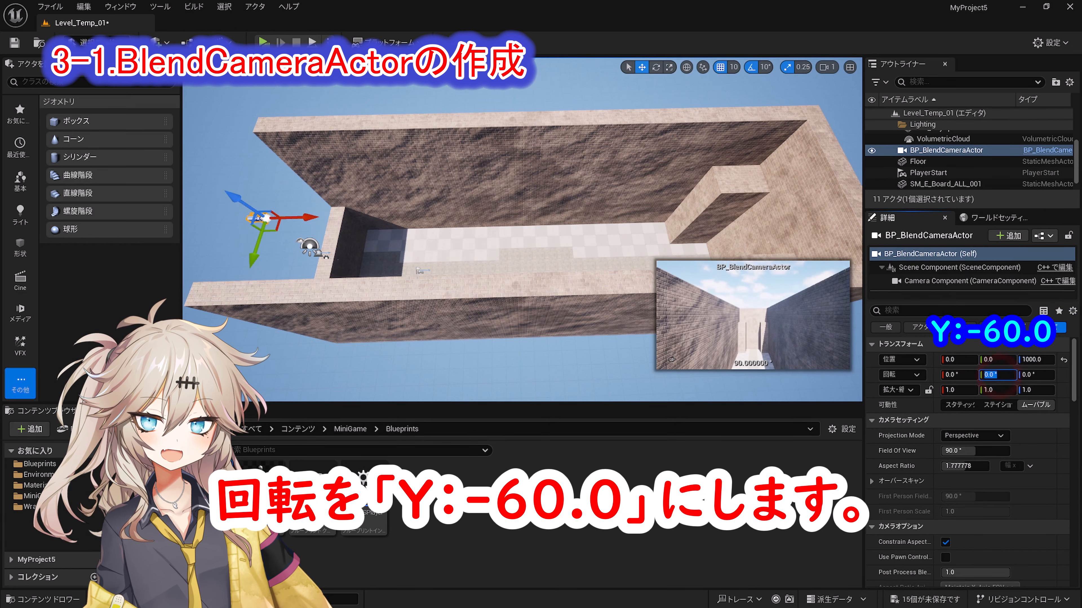
pyautogui.write('-60')
pyautogui.press('Return')
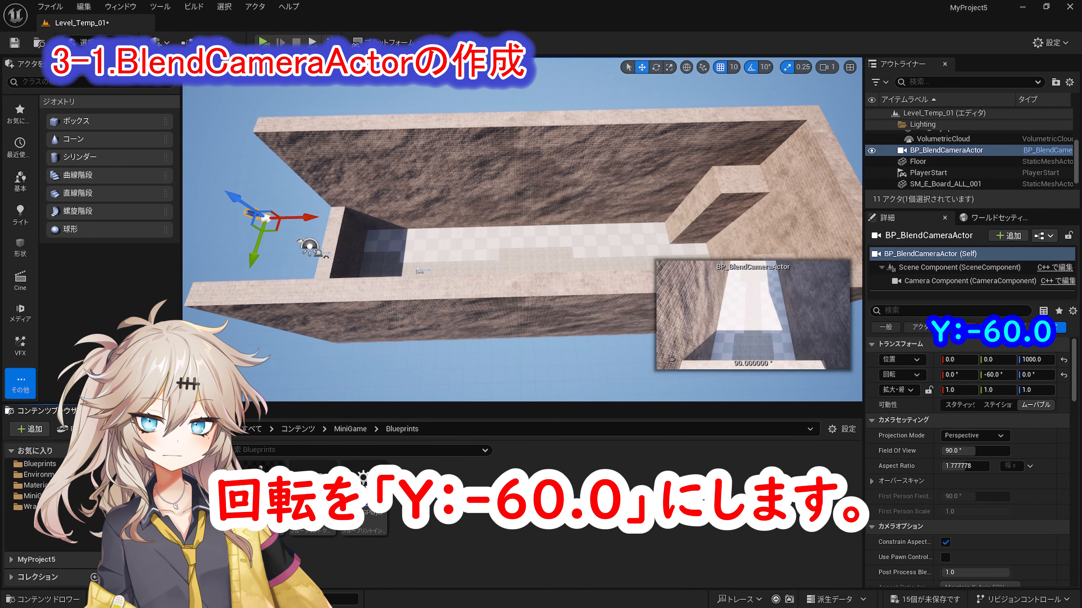
# Place a second BP_BlendCameraActor in the level and set its location to X 1300.0, Y 0.0, Z 1000.0.
pyautogui.moveTo(208, 509); pyautogui.dragTo(550, 235)
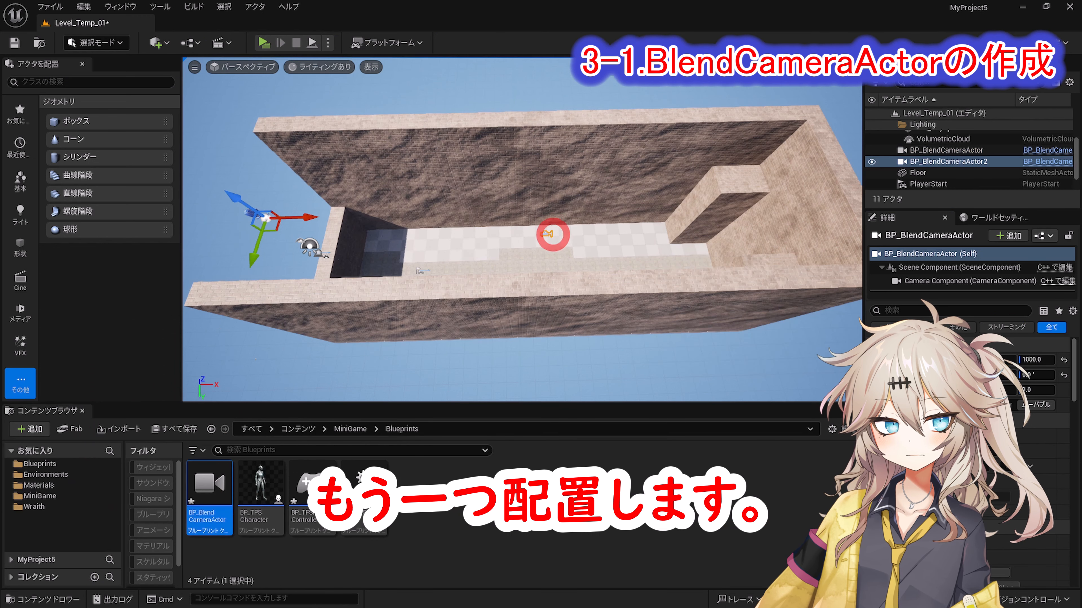
pyautogui.click(959, 360)
pyautogui.write('1300')
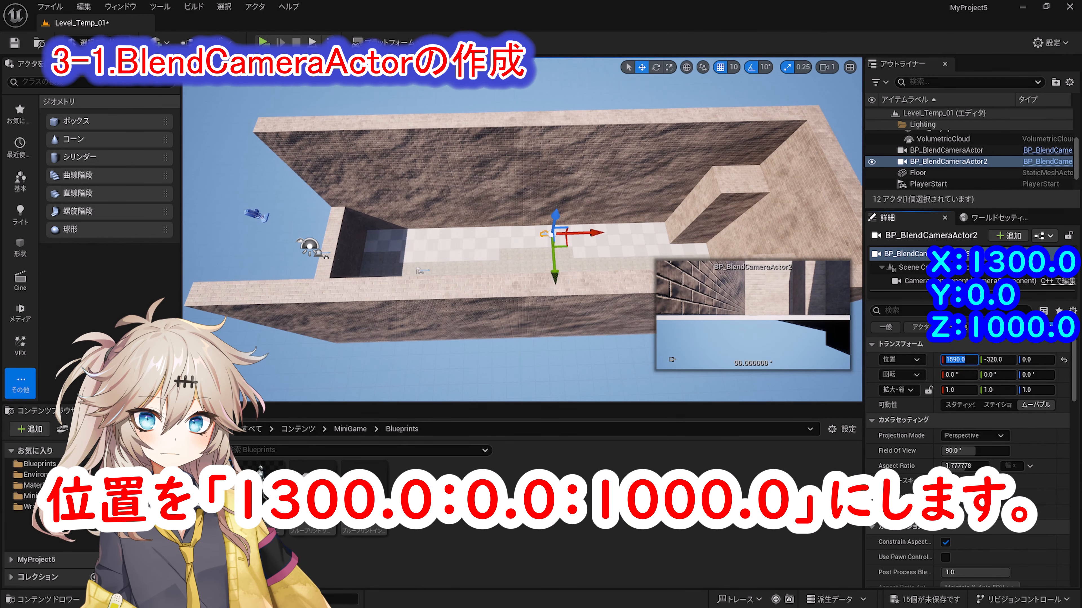
pyautogui.press('Tab')
pyautogui.write('0')
pyautogui.press('Tab')
pyautogui.write('1000')
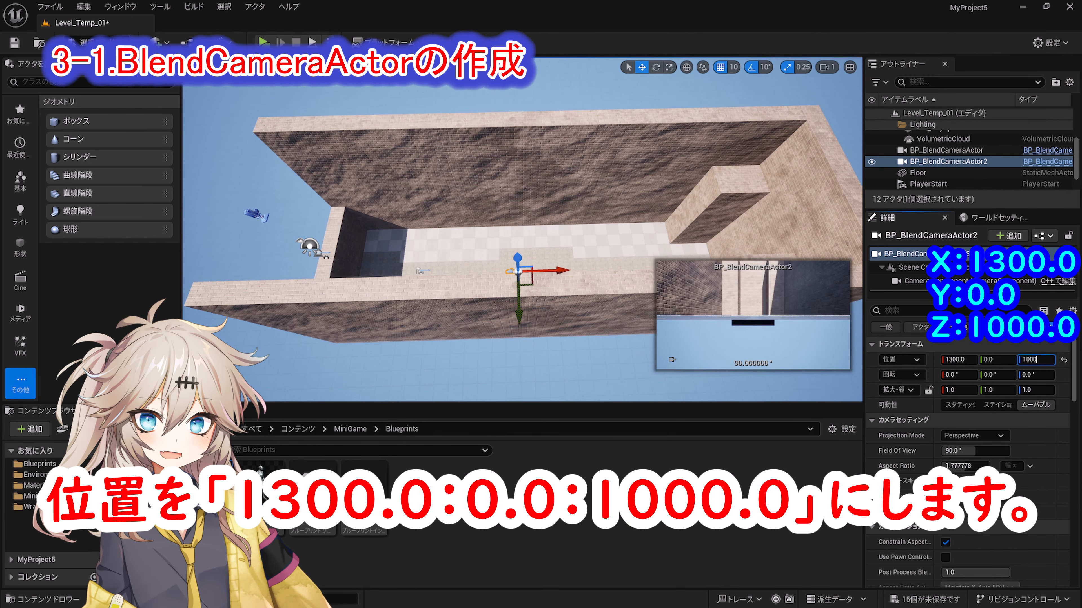
# Set the Y rotation of BP_BlendCameraActor2 to -50.0°.
pyautogui.press('Tab')
pyautogui.press('Tab')
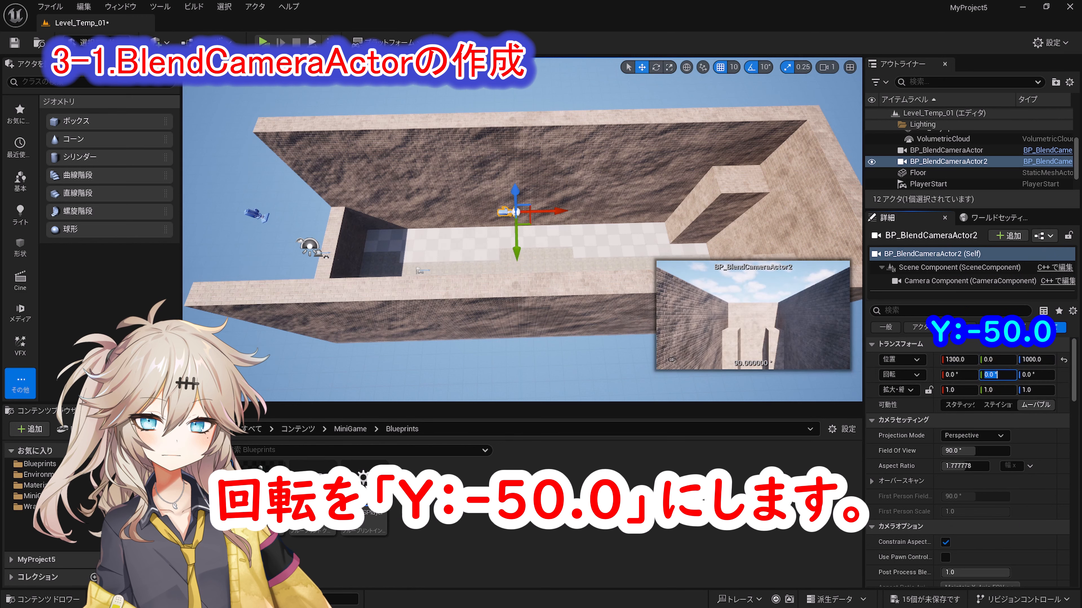
pyautogui.write('-50')
pyautogui.press('Return')
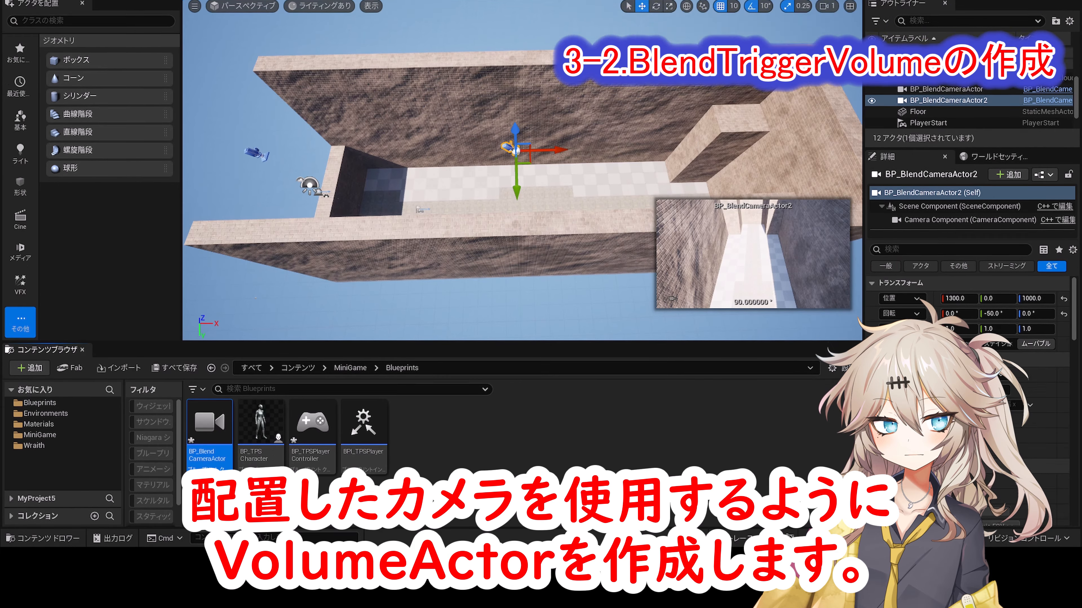
# Create a Blueprint class based on Actor in MiniGame/Blueprints and name it BP_BlendTriggerVolume.
pyautogui.rightClick(496, 509)
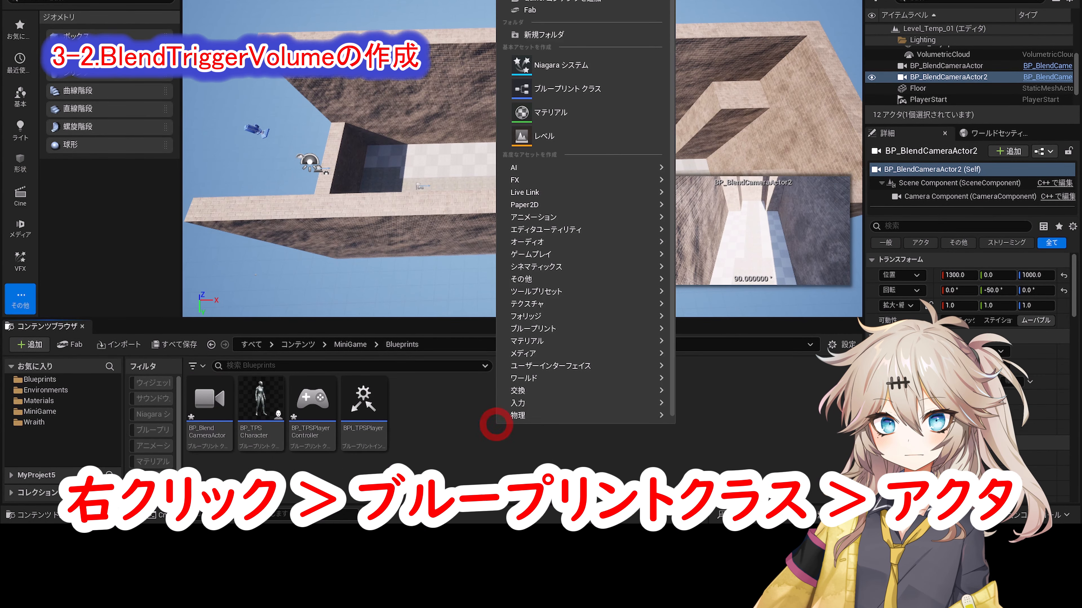
pyautogui.click(558, 89)
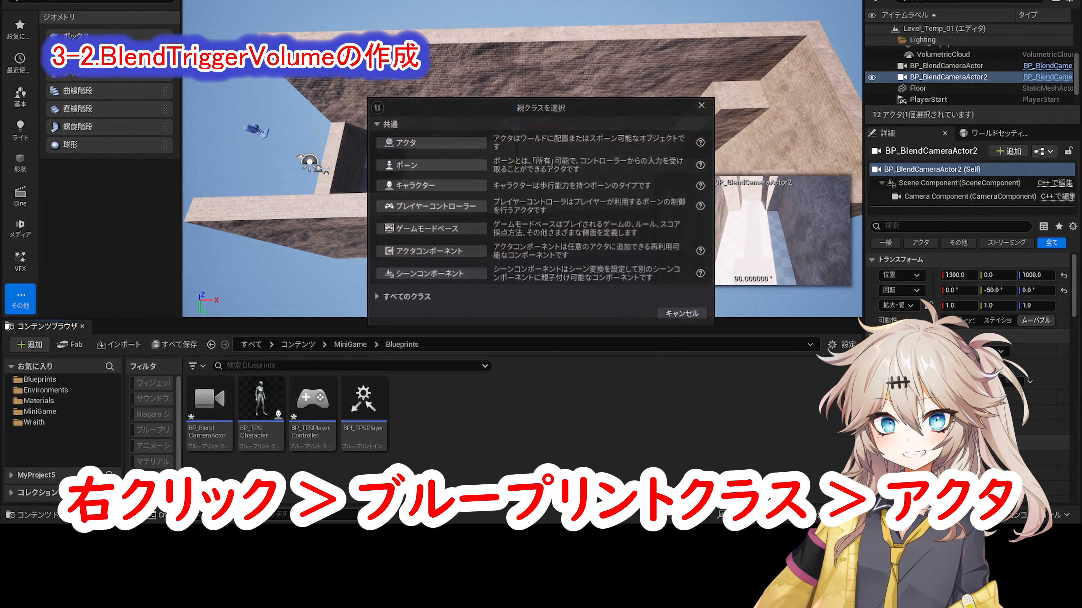
pyautogui.click(431, 142)
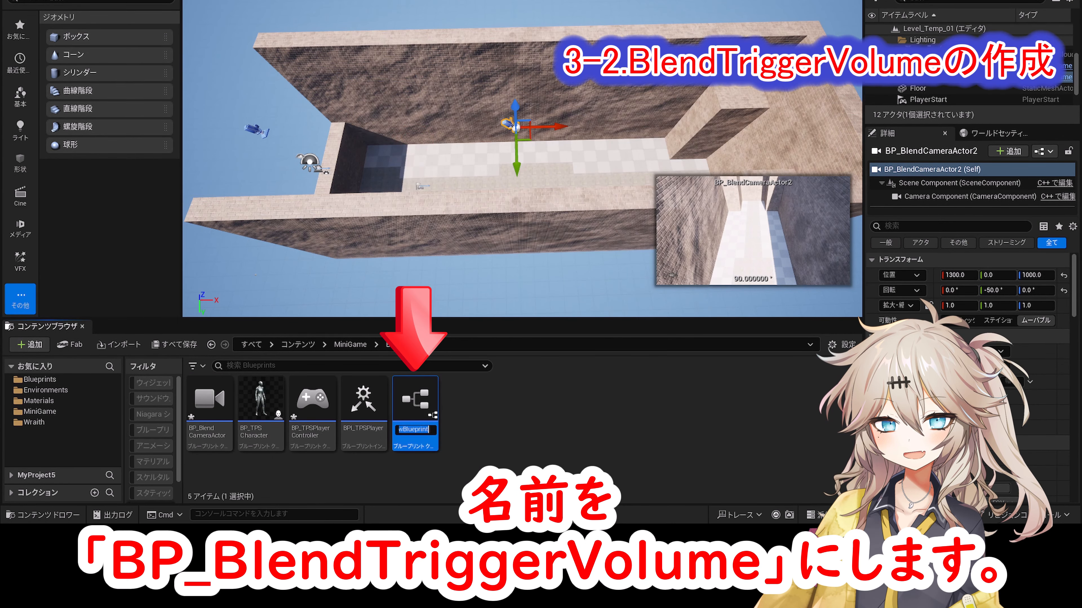
pyautogui.press('Return')
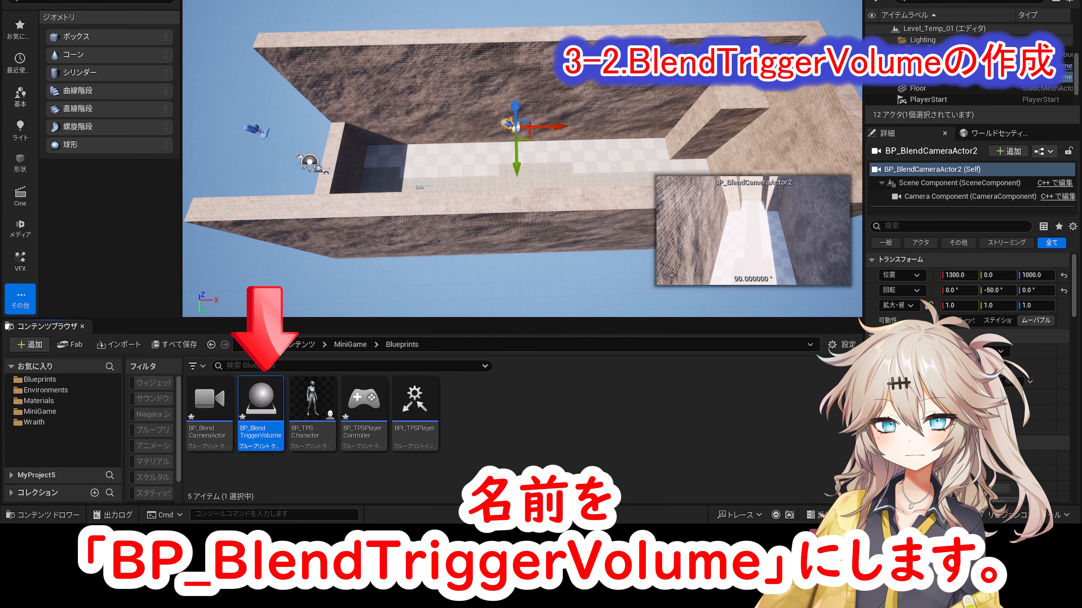
# Open BP_BlendTriggerVolume and delete the Event ActorBeginOverlap and Event Tick nodes from its event graph.
pyautogui.doubleClick(260, 403)
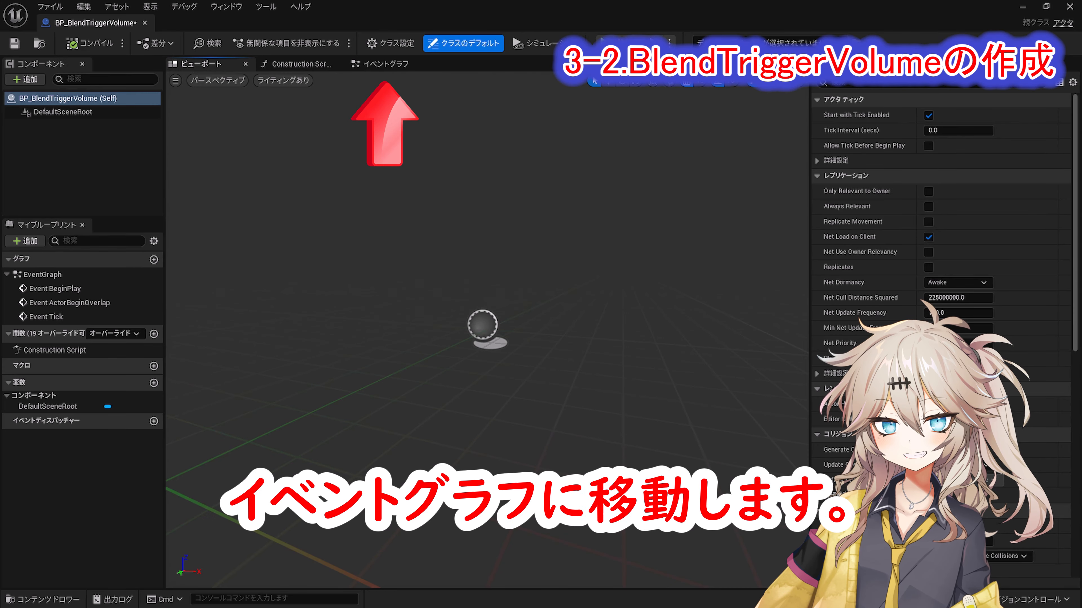
pyautogui.click(386, 64)
pyautogui.moveTo(401, 485); pyautogui.dragTo(630, 273)
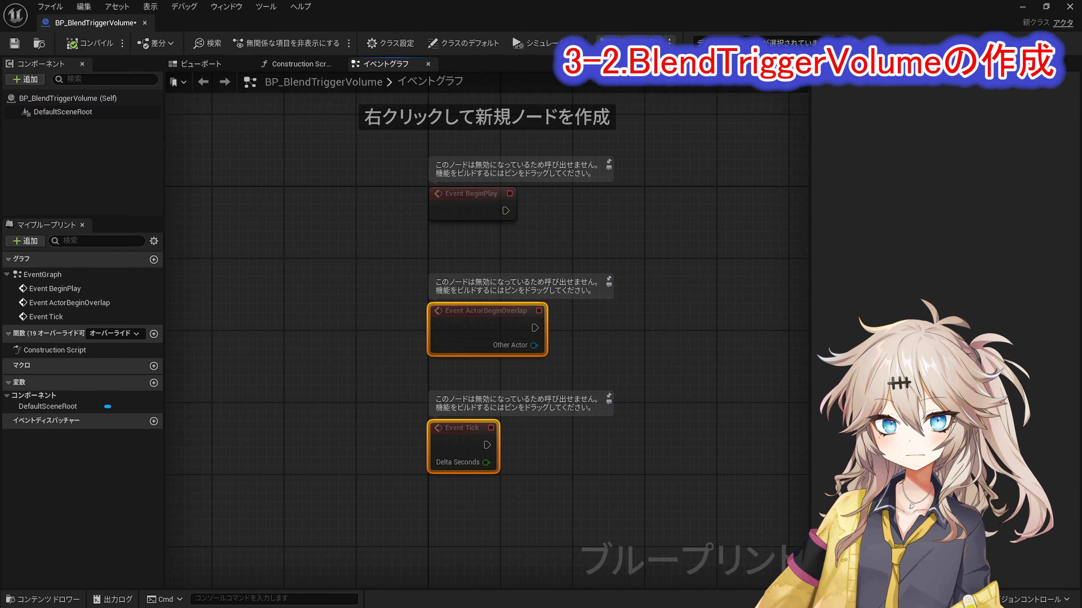
pyautogui.press('Delete')
# Add a Branch node connected to the execution output of Event BeginPlay.
pyautogui.moveTo(653, 275); pyautogui.dragTo(454, 273, button='right')
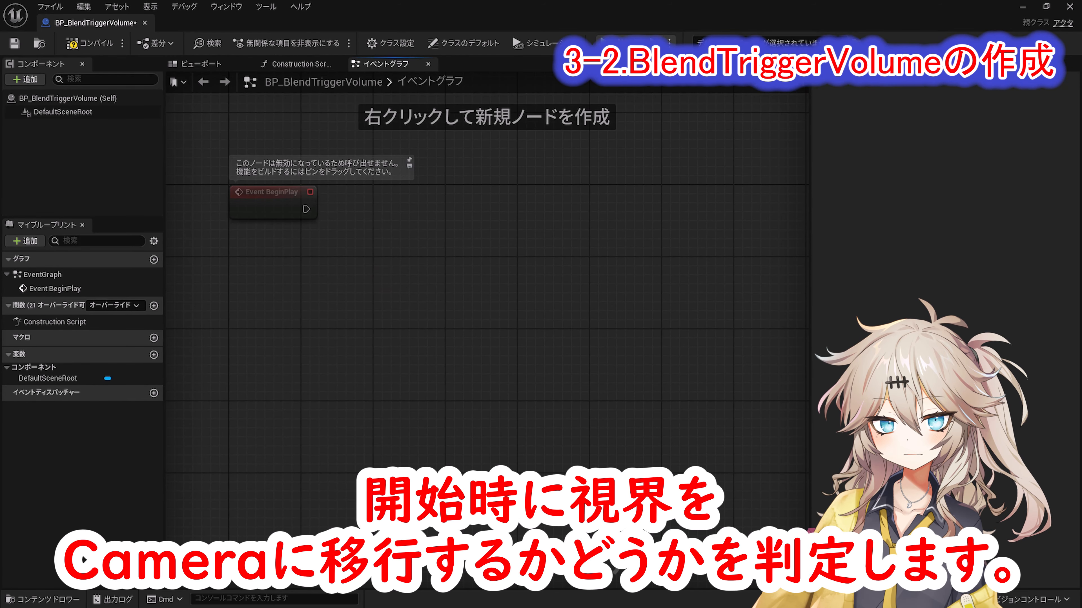
pyautogui.moveTo(306, 209); pyautogui.dragTo(402, 209)
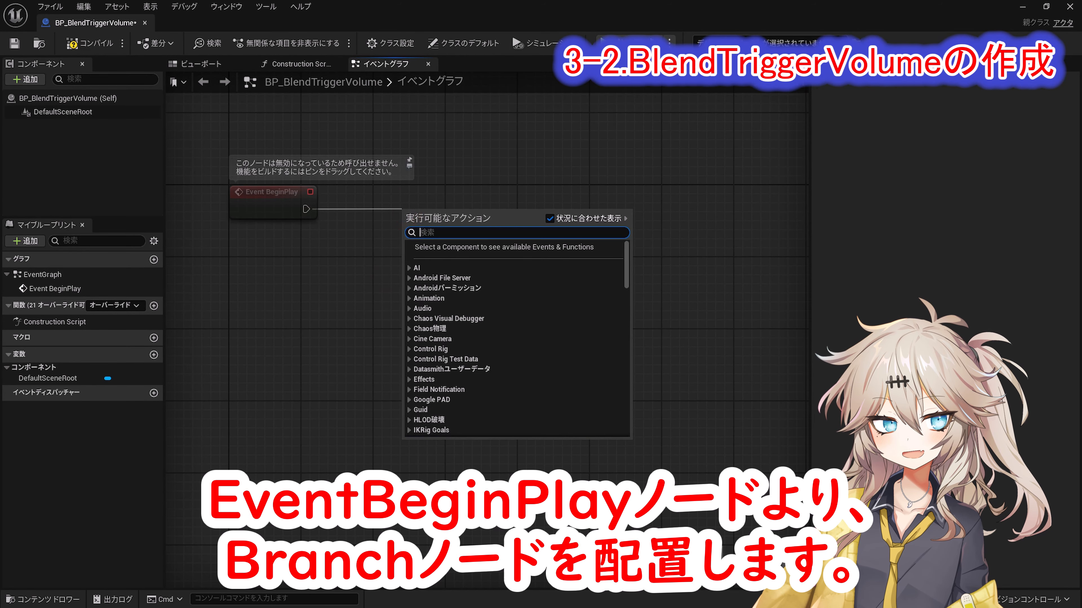
pyautogui.write('B')
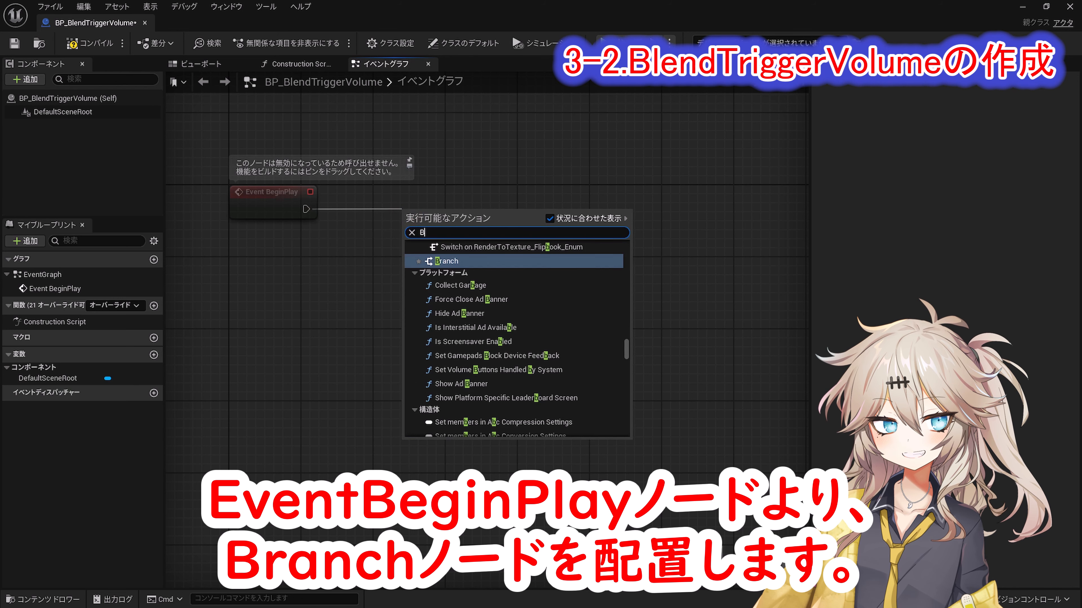
pyautogui.press('Return')
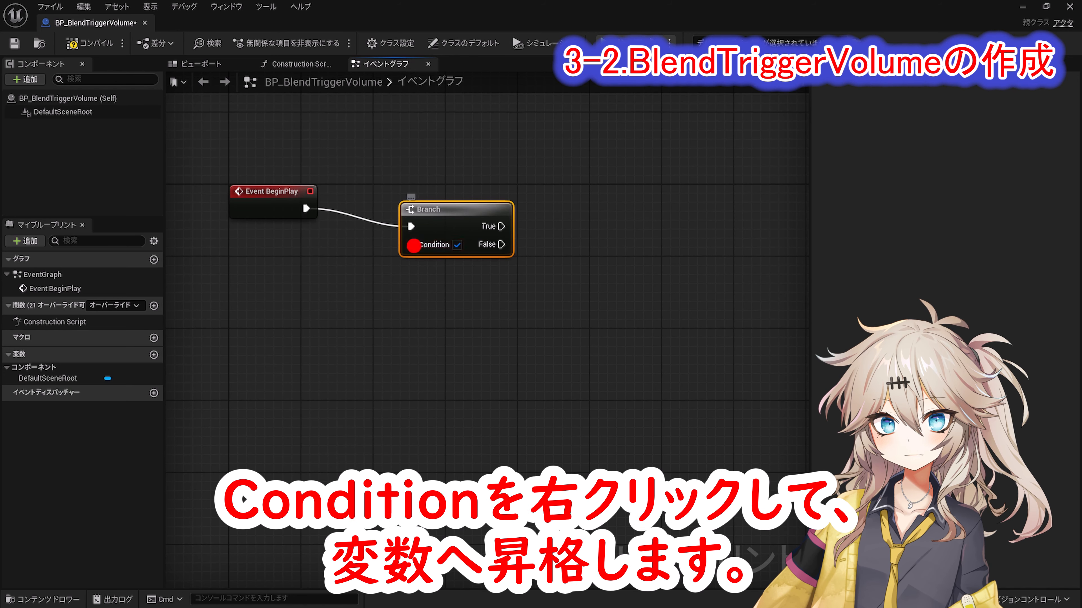
# Promote the Branch node's Condition input to a variable named BeginPlay and place its getter node below the Branch.
pyautogui.rightClick(414, 245)
pyautogui.click(447, 282)
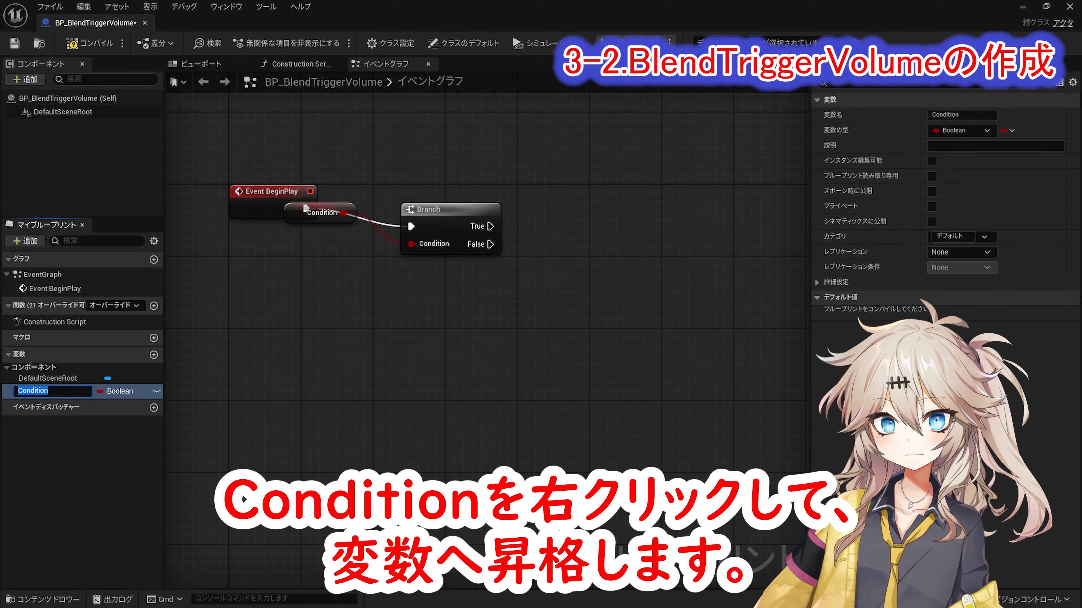
pyautogui.write('BeginPlay')
pyautogui.press('Return')
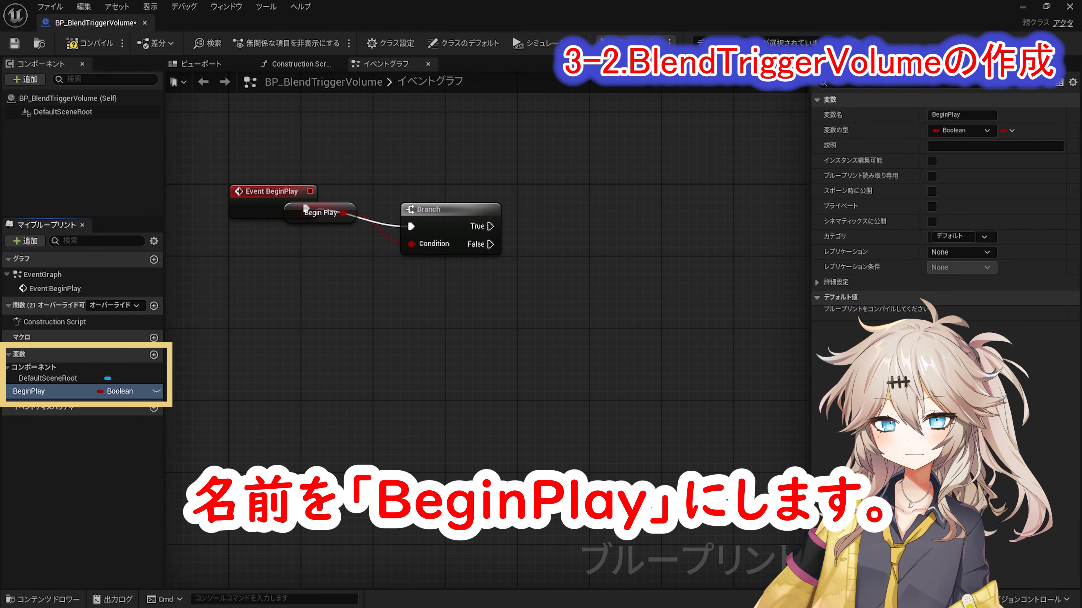
pyautogui.moveTo(305, 209); pyautogui.dragTo(429, 271)
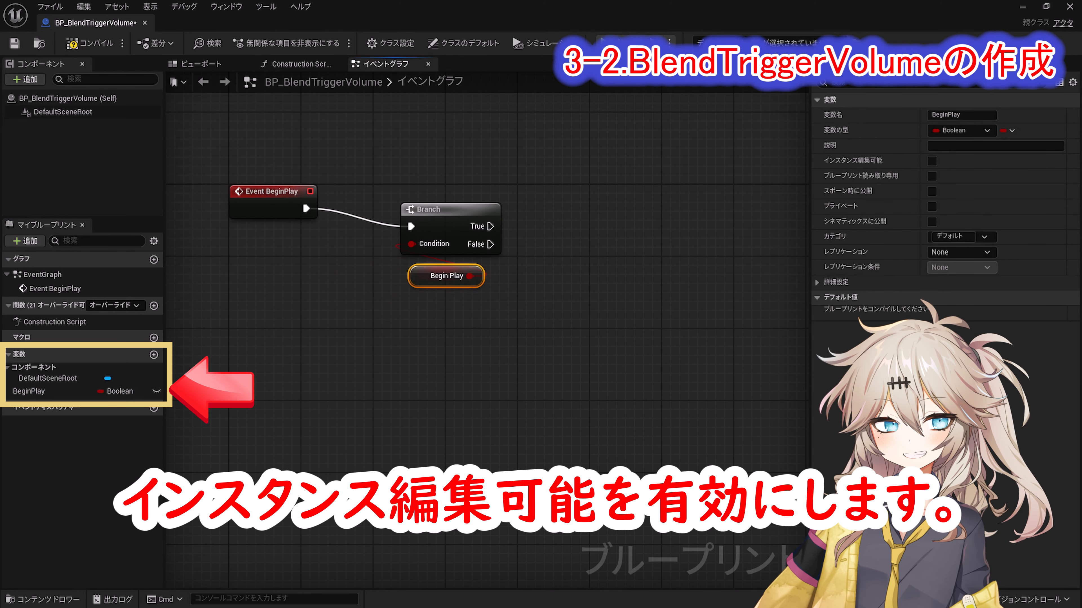
# Make the BeginPlay variable instance editable and frame the Branch and Begin Play nodes in a comment titled "Start Judgment (開始判定)".
pyautogui.click(156, 391)
pyautogui.press('c')
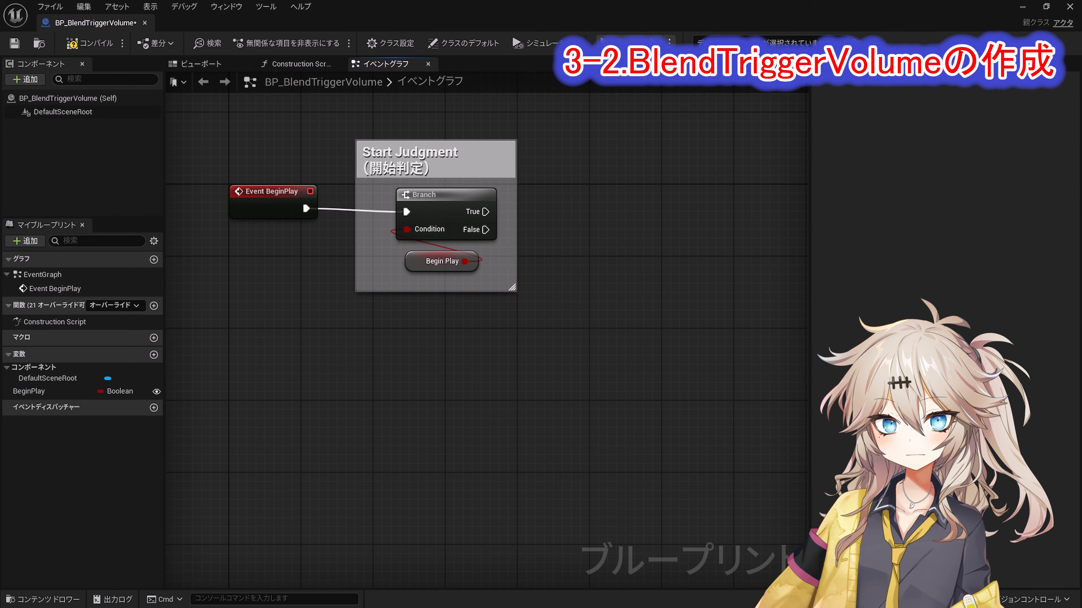
# Add a Get Player Controller node to the event graph beside the Start Judgment comment.
pyautogui.moveTo(698, 361); pyautogui.dragTo(556, 378, button='right')
pyautogui.keyDown('ctrl'); pyautogui.scroll(3, 494, 362); pyautogui.keyUp('ctrl')
pyautogui.scroll(-2, 494, 358)
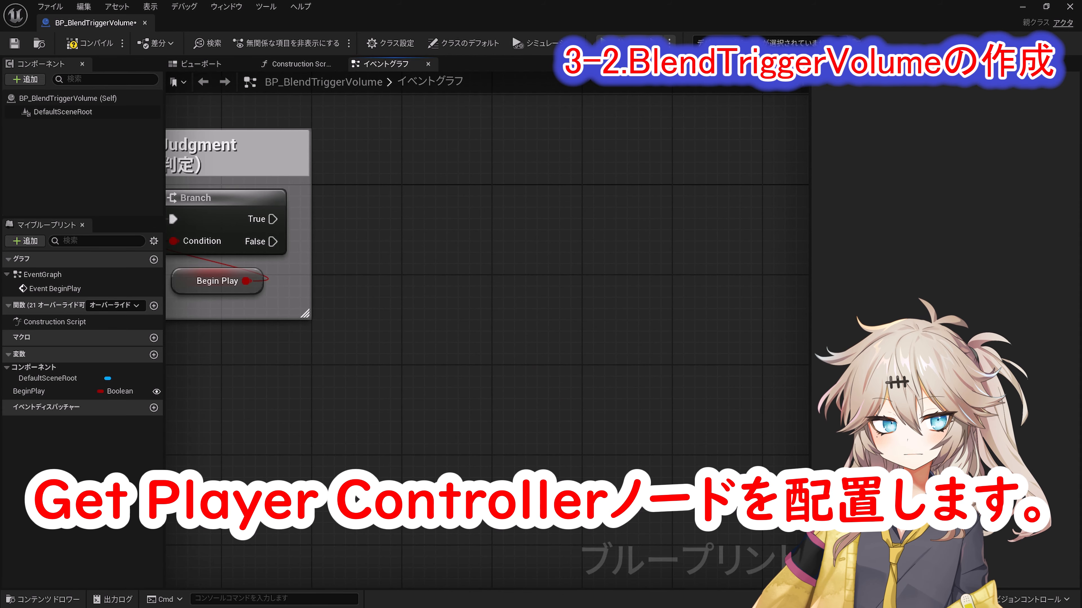
pyautogui.rightClick(407, 282)
pyautogui.write('Get Player Controller')
pyautogui.click(426, 461)
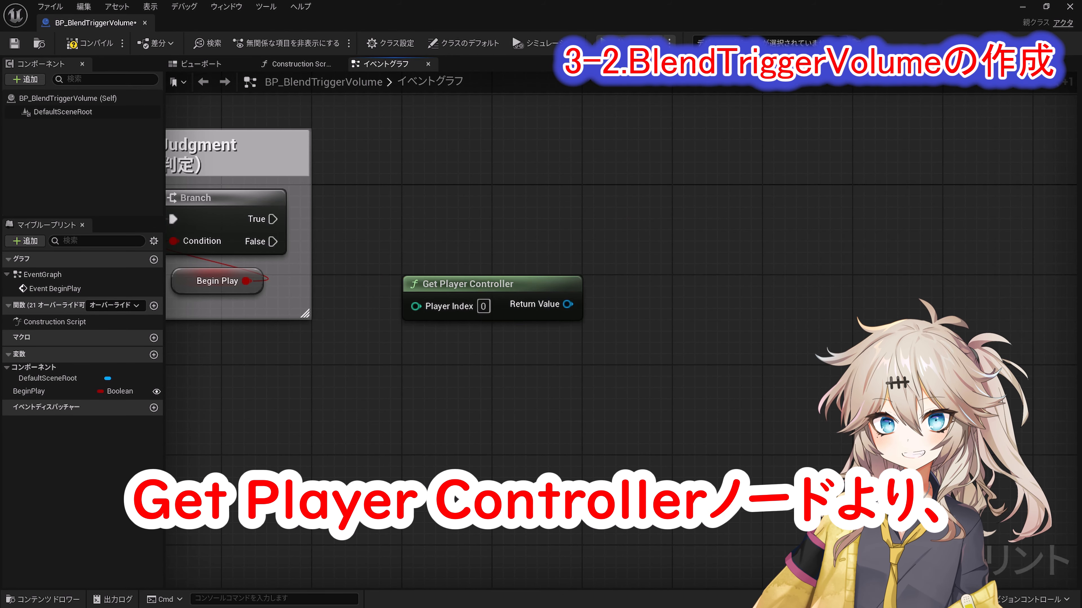
# Add a Set View Target with Blend node from Get Player Controller's Return Value and connect the Branch's True output to it.
pyautogui.moveTo(568, 304); pyautogui.dragTo(700, 200)
pyautogui.moveTo(700, 200); pyautogui.dragTo(701, 199)
pyautogui.write('Set View Target with Blend')
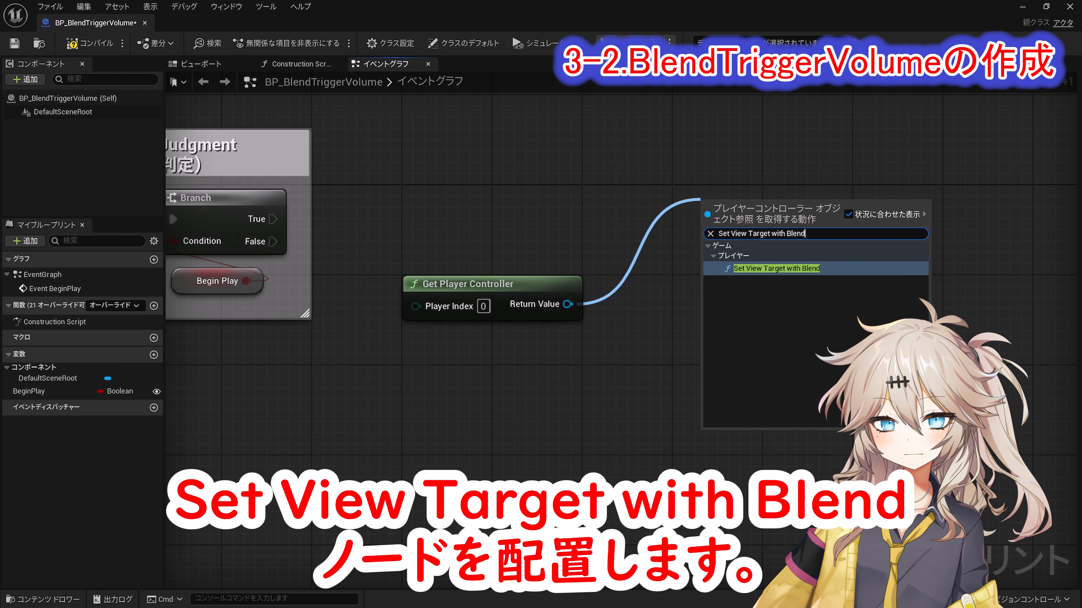
pyautogui.click(737, 269)
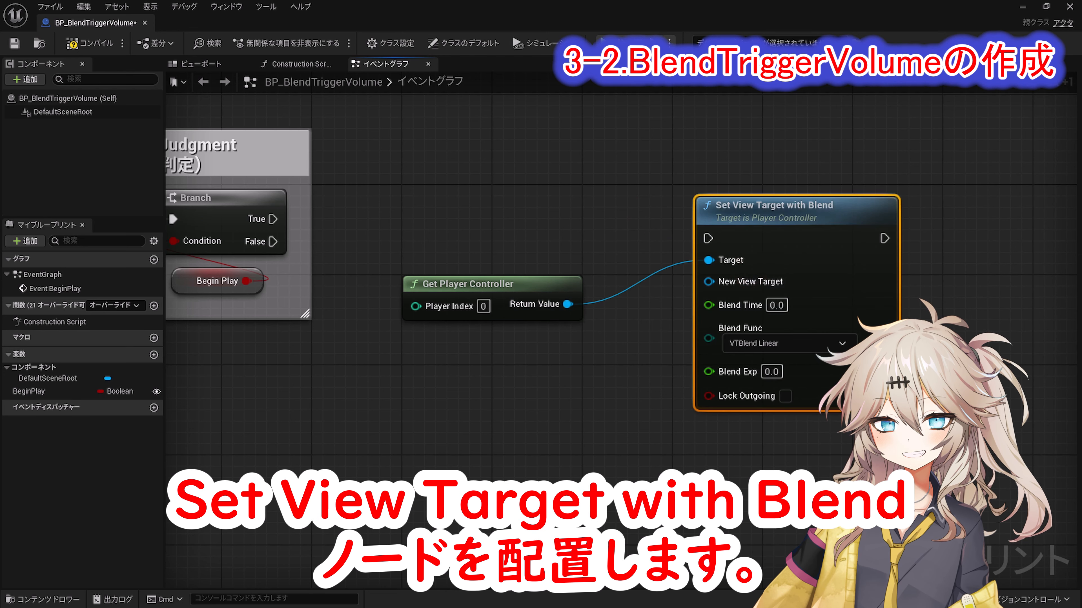
pyautogui.moveTo(708, 238); pyautogui.dragTo(273, 219)
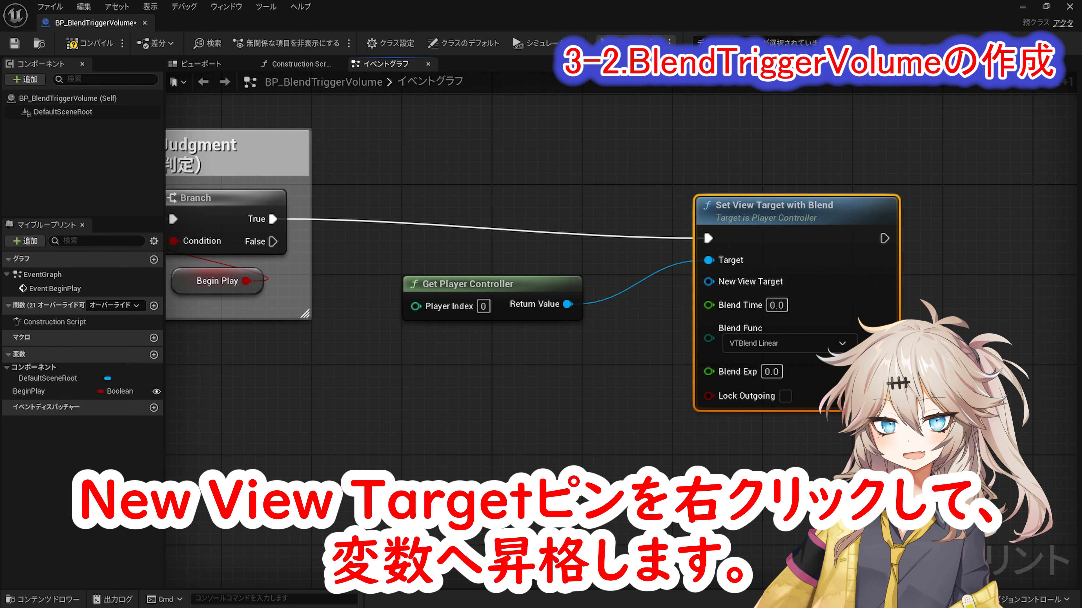
# Promote the New View Target input to a variable named CameraActor and make it instance editable.
pyautogui.rightClick(708, 282)
pyautogui.click(724, 317)
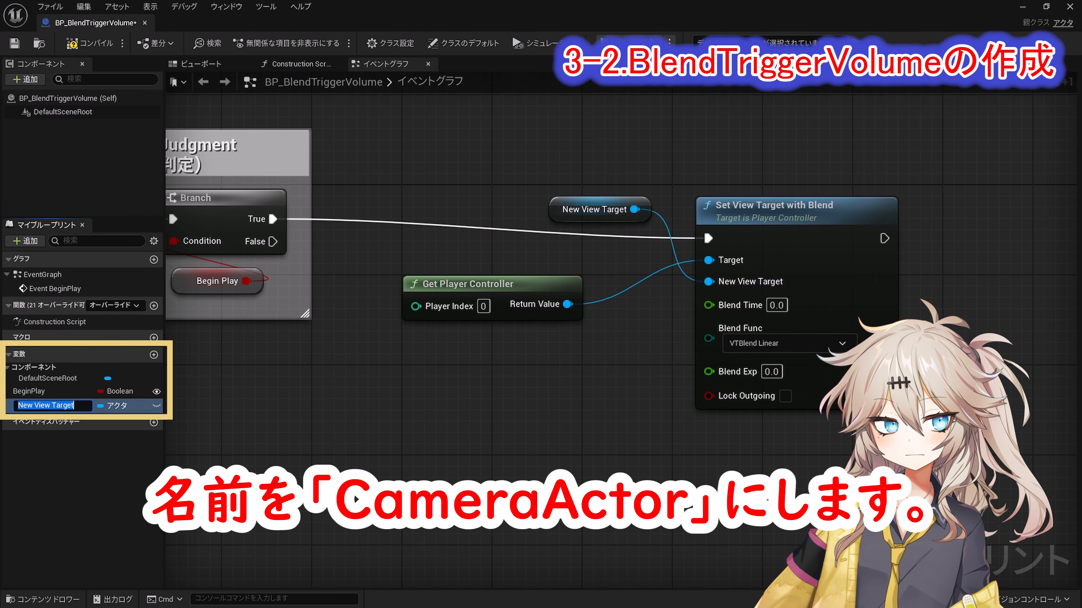
pyautogui.write('CameraActor')
pyautogui.press('Return')
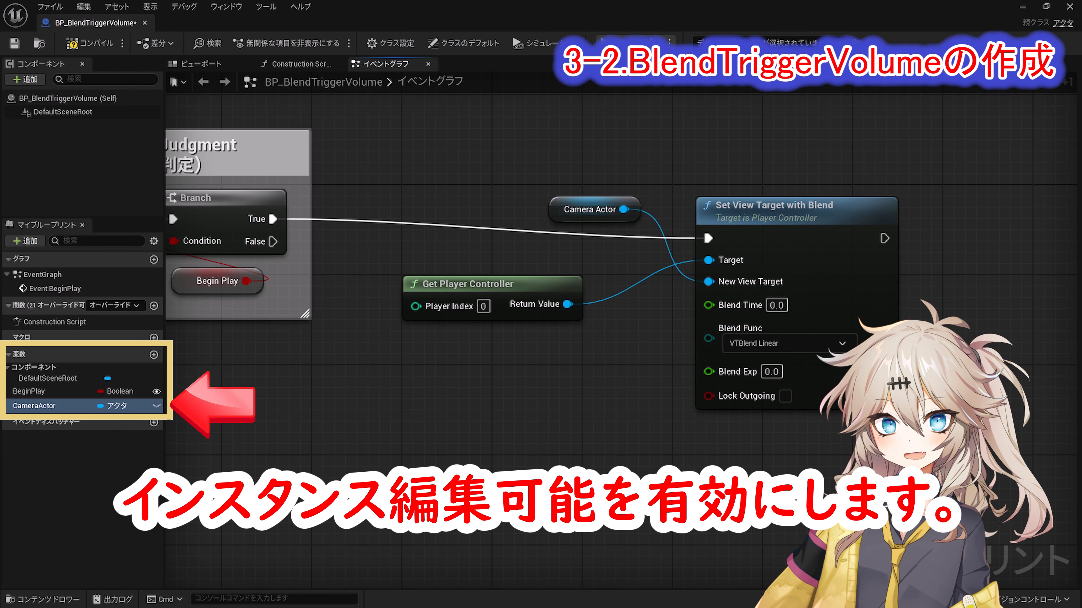
pyautogui.click(156, 406)
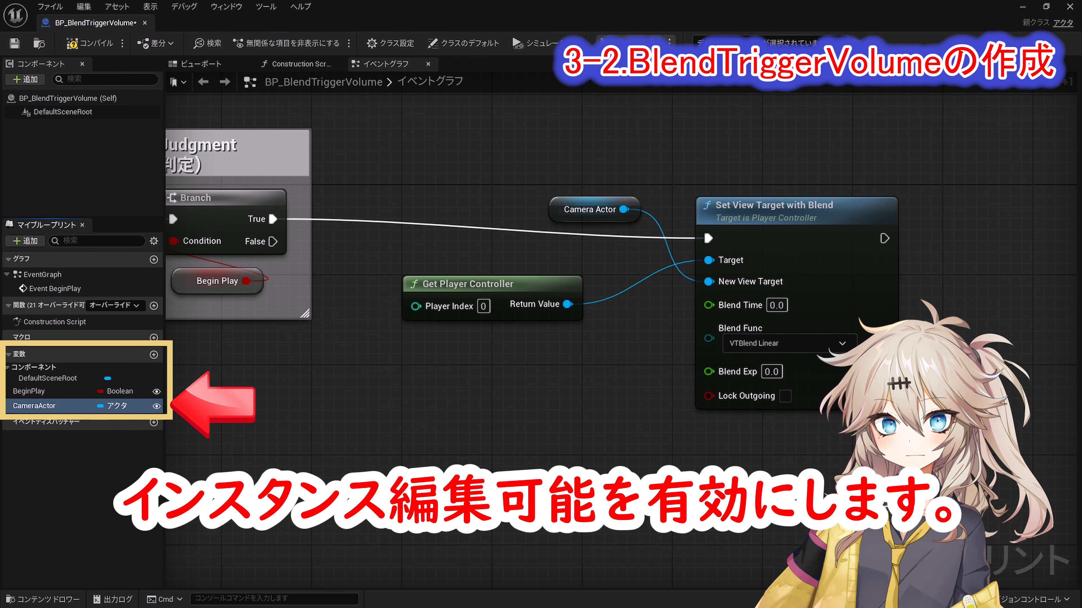
# Move the Camera Actor node below Get Player Controller and frame the view-target nodes in a comment titled "Switching View to Camera(視界をCameraへ移行)".
pyautogui.moveTo(590, 210); pyautogui.dragTo(545, 343)
pyautogui.moveTo(566, 273); pyautogui.dragTo(615, 273)
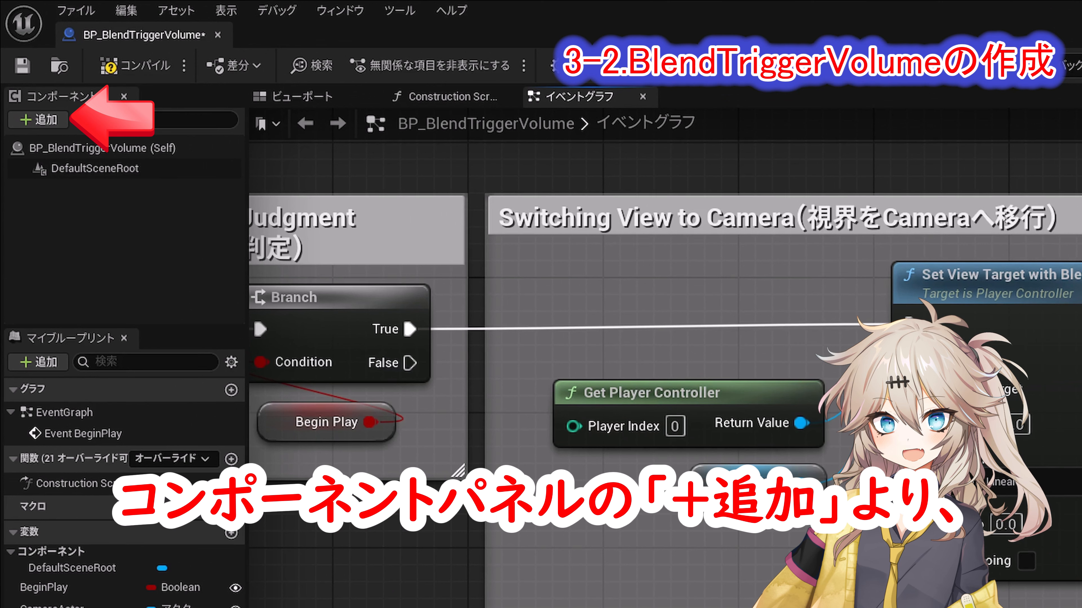
# Add a Box Collision component to BP_BlendTriggerVolume and name it Box Collision.
pyautogui.click(38, 119)
pyautogui.write('Box Collision')
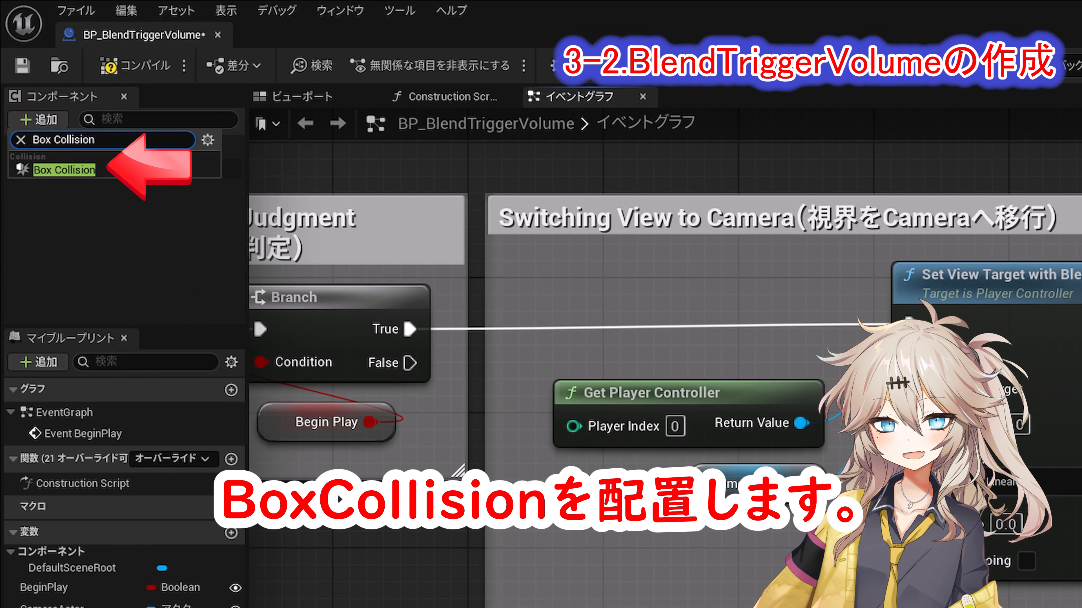
pyautogui.press('Return')
pyautogui.write('Box Collision')
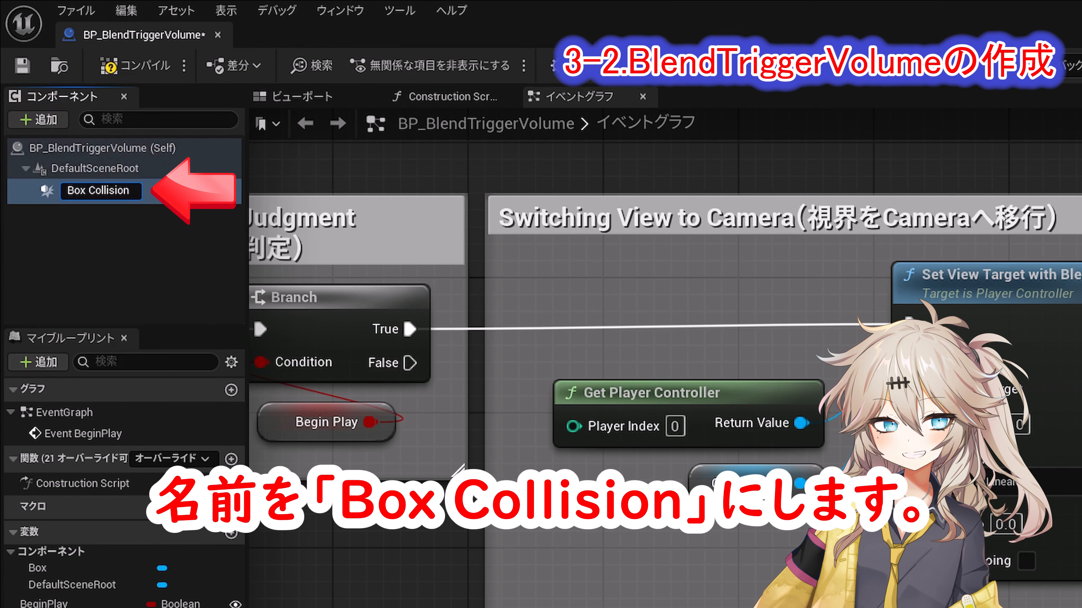
pyautogui.press('Return')
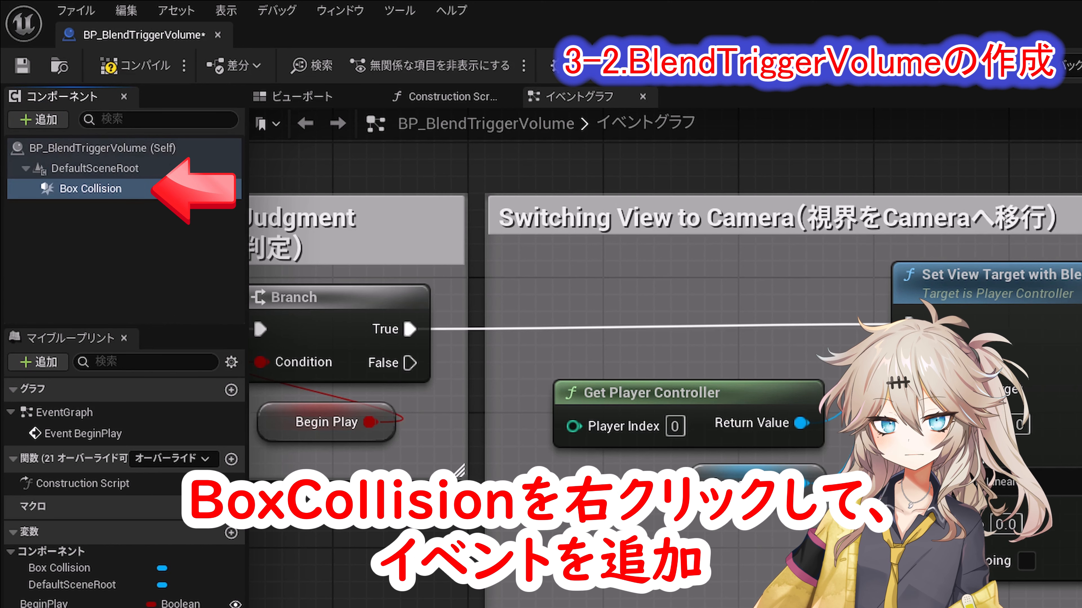
# Add an On Component Begin Overlap event for the Box Collision component to the event graph.
pyautogui.rightClick(87, 189)
pyautogui.moveTo(191, 242)
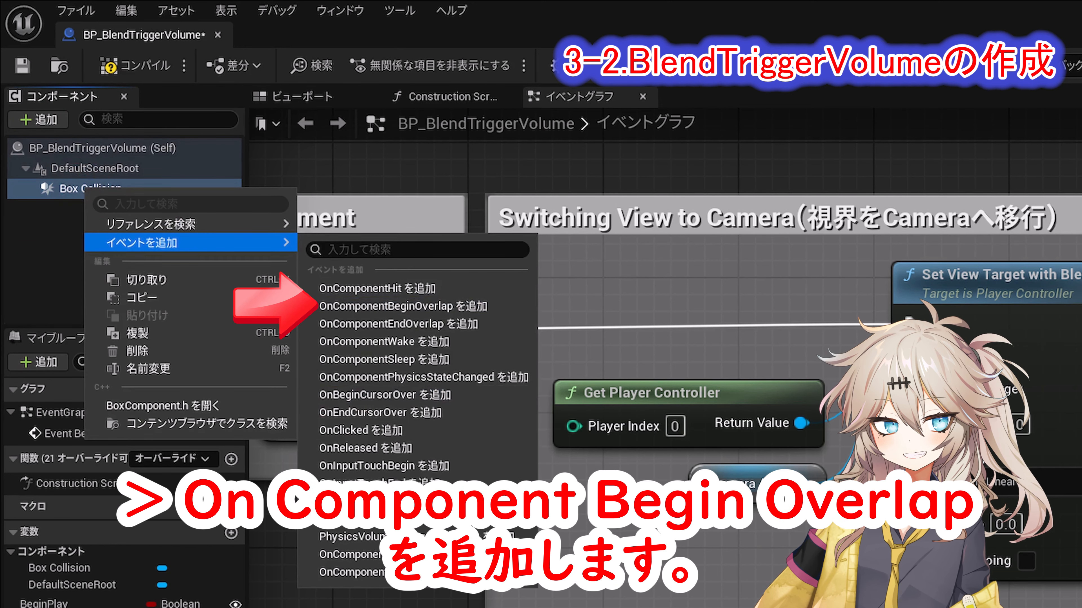
pyautogui.click(323, 307)
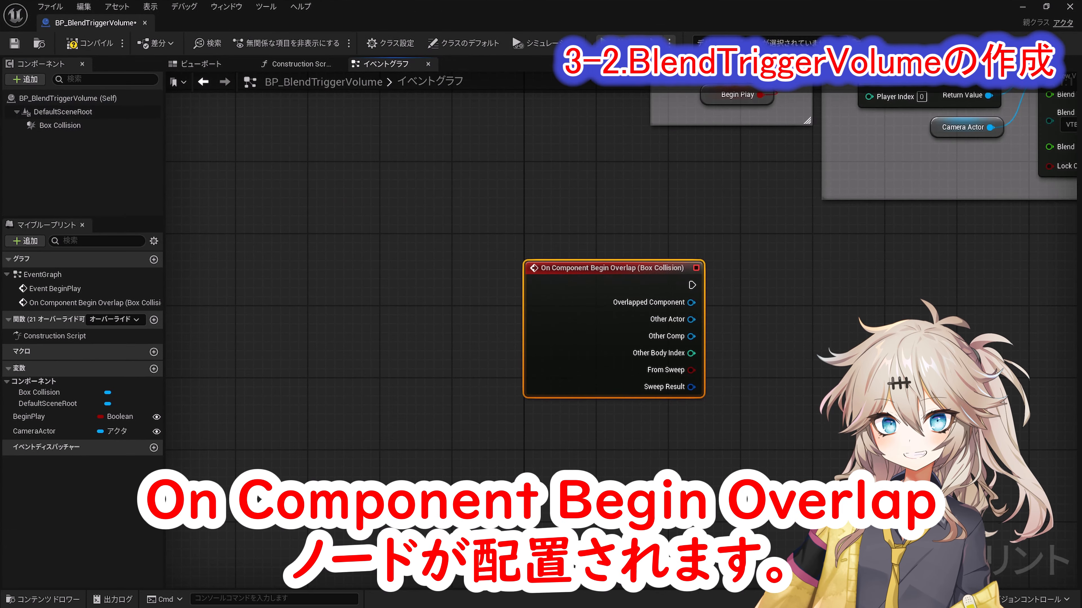
# Add a BPIf_TPSPlayerState (Message) node from the overlap event's Other Actor and a Branch conditioned on its Is Player Controlled output.
pyautogui.moveTo(860, 356); pyautogui.dragTo(620, 252, button='right')
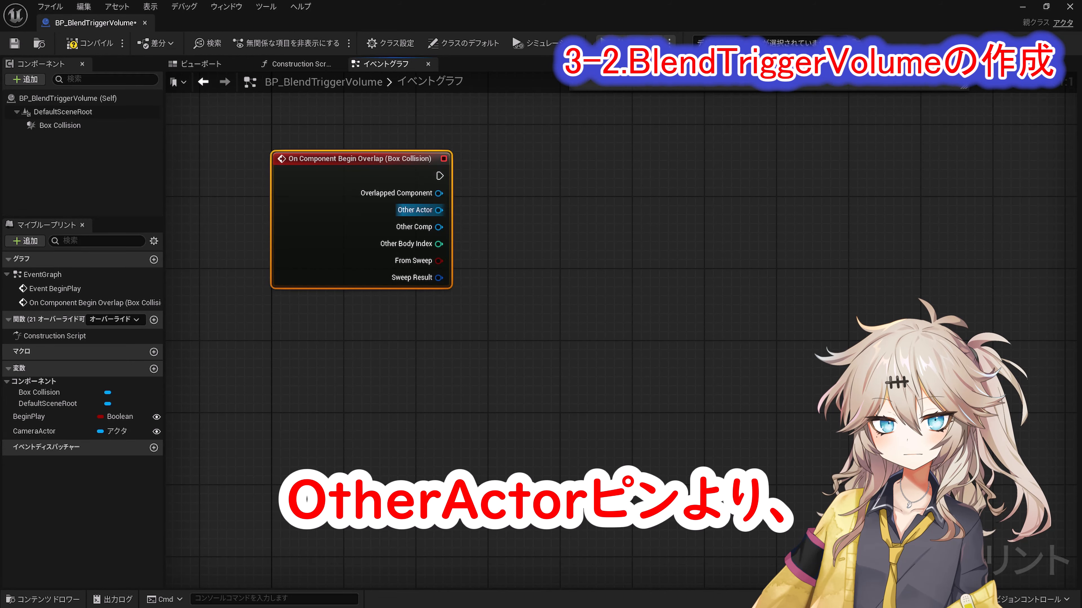
pyautogui.moveTo(438, 210); pyautogui.dragTo(523, 210)
pyautogui.write('BPIf_TPSPlayerState')
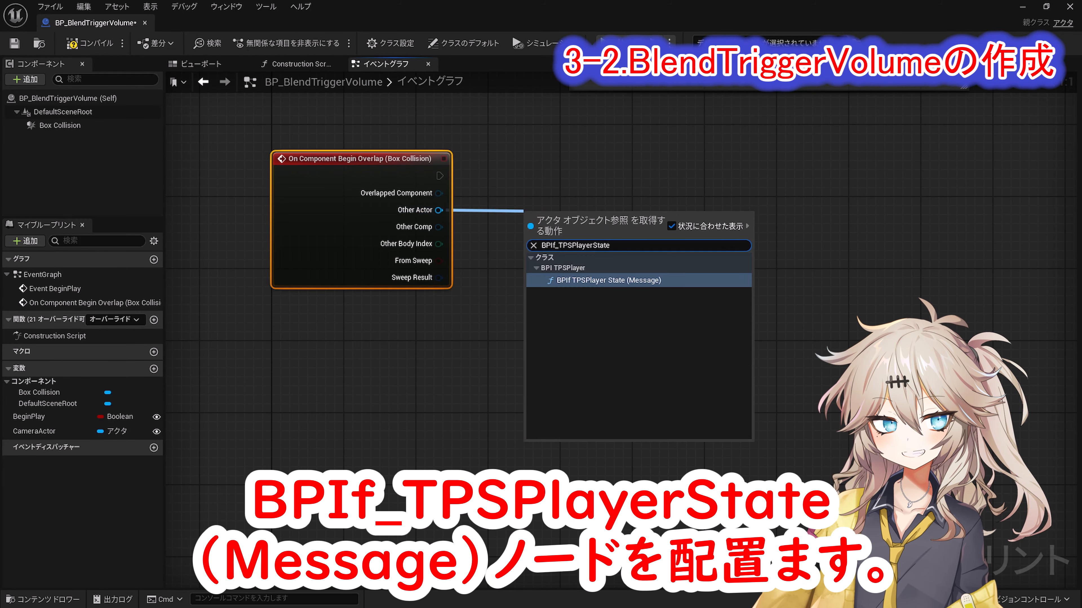
pyautogui.click(588, 280)
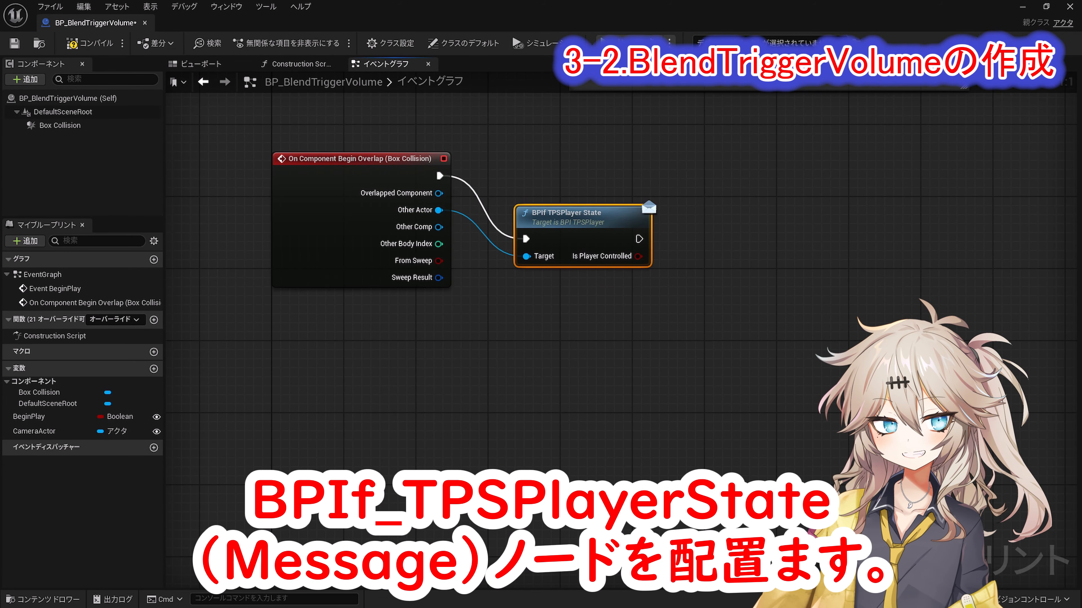
pyautogui.moveTo(583, 217); pyautogui.dragTo(573, 155)
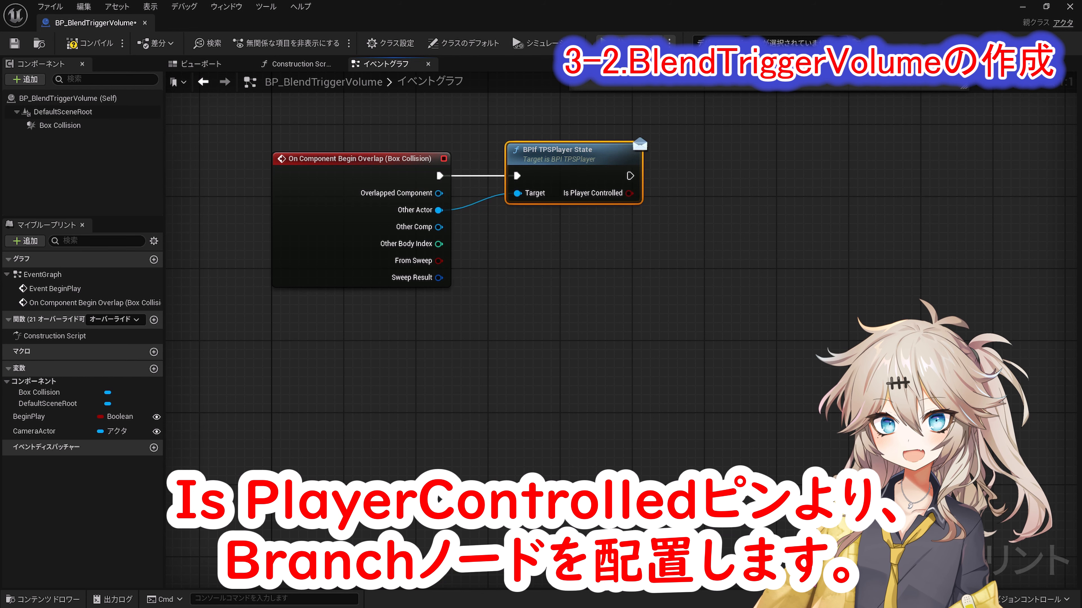
pyautogui.moveTo(629, 193); pyautogui.dragTo(711, 167)
pyautogui.click(724, 274)
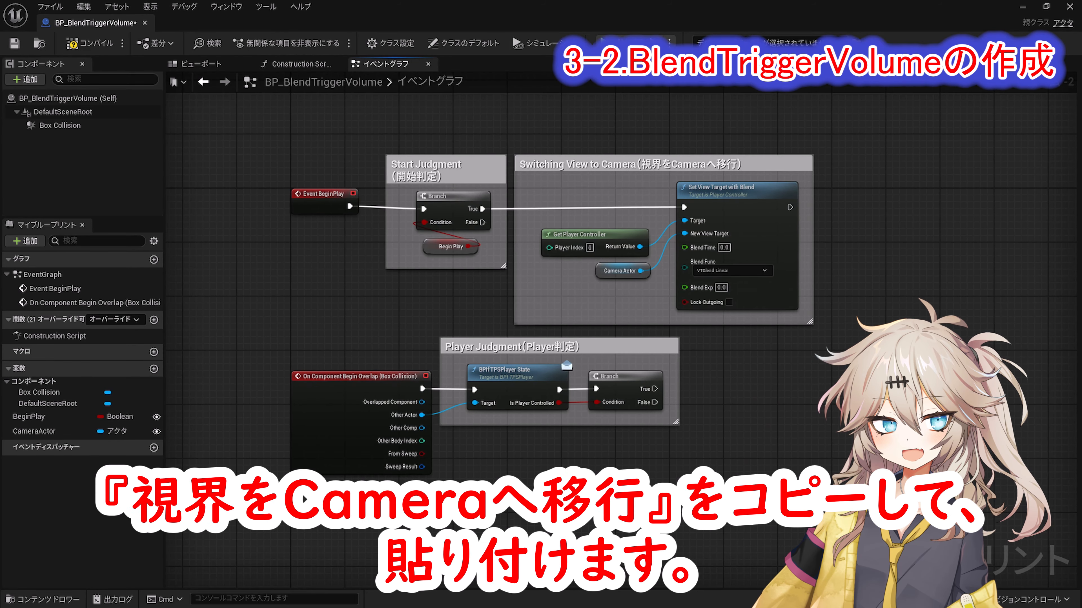
# Duplicate the "Switching View to Camera" comment group beside Player Judgment and connect the Branch's True output to its Set View Target with Blend.
pyautogui.moveTo(511, 147); pyautogui.dragTo(824, 311)
pyautogui.hotkey('ctrl', 'c')
pyautogui.keyDown('ctrl'); pyautogui.scroll(3, 787, 433); pyautogui.keyUp('ctrl')
pyautogui.moveTo(744, 455); pyautogui.dragTo(578, 336, button='right')
pyautogui.click(632, 241)
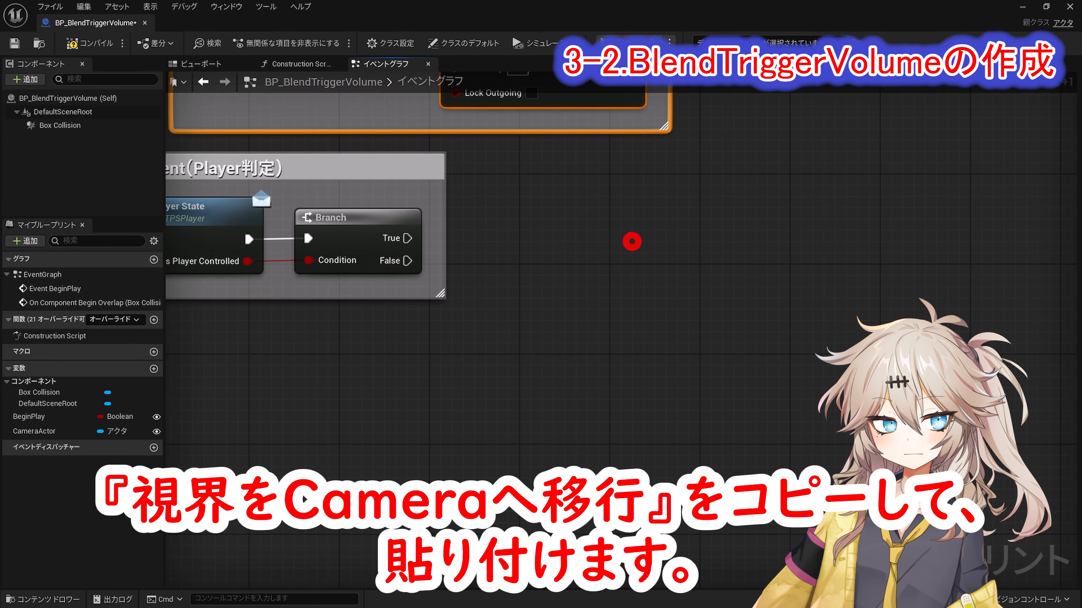
pyautogui.hotkey('ctrl', 'v')
pyautogui.moveTo(697, 190); pyautogui.dragTo(630, 178)
pyautogui.moveTo(771, 250); pyautogui.dragTo(408, 239)
pyautogui.moveTo(740, 183); pyautogui.dragTo(708, 171)
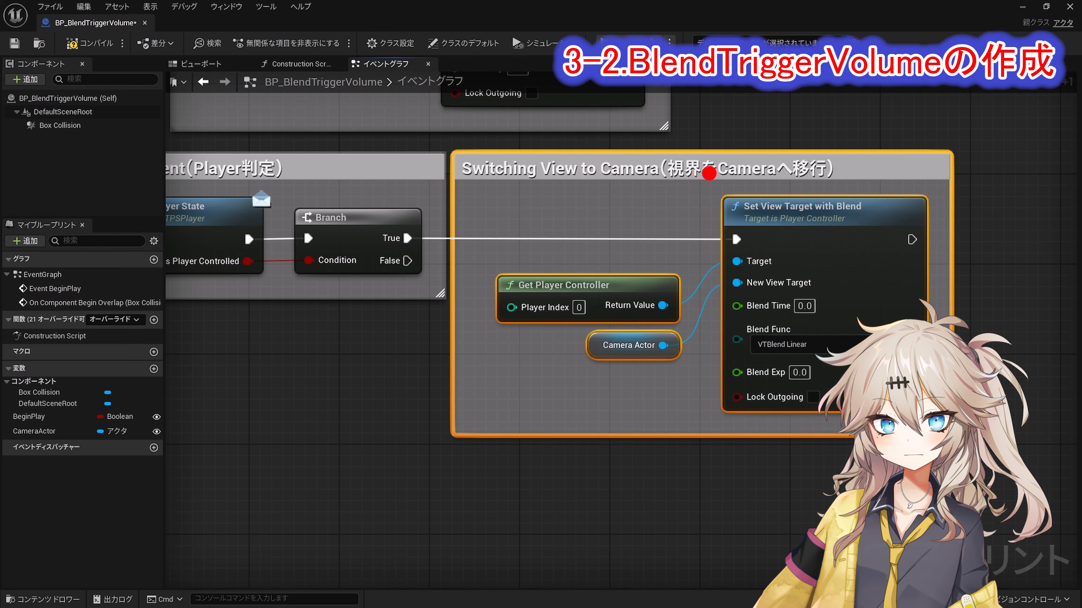
# Promote the copied Set View Target node's Blend Time to an instance-editable variable and place its node below Camera Actor.
pyautogui.click(673, 239)
pyautogui.moveTo(673, 238); pyautogui.dragTo(662, 191, button='right')
pyautogui.rightClick(728, 257)
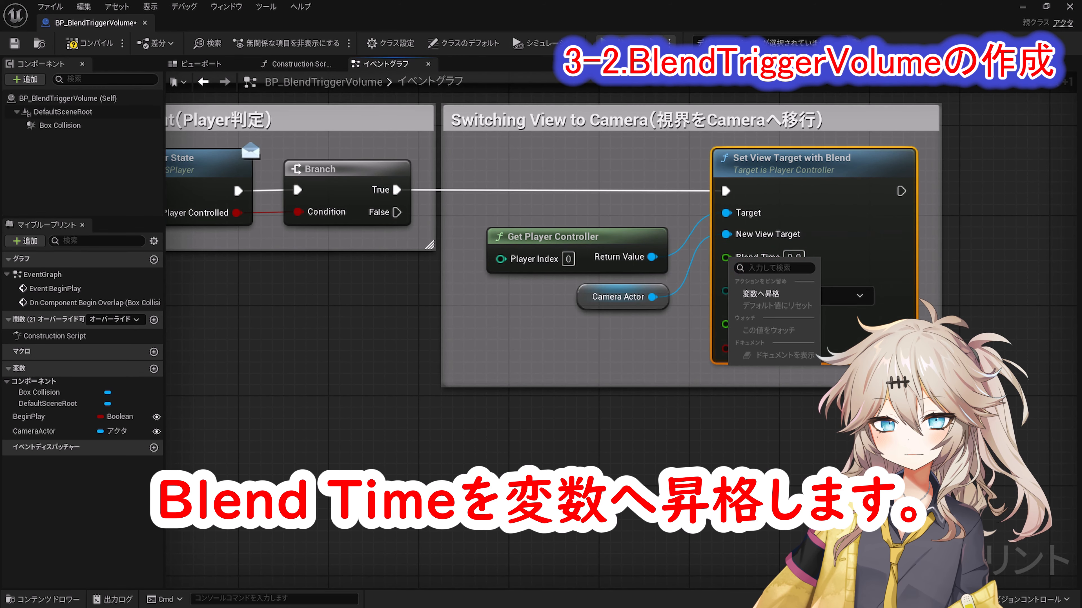
pyautogui.click(761, 294)
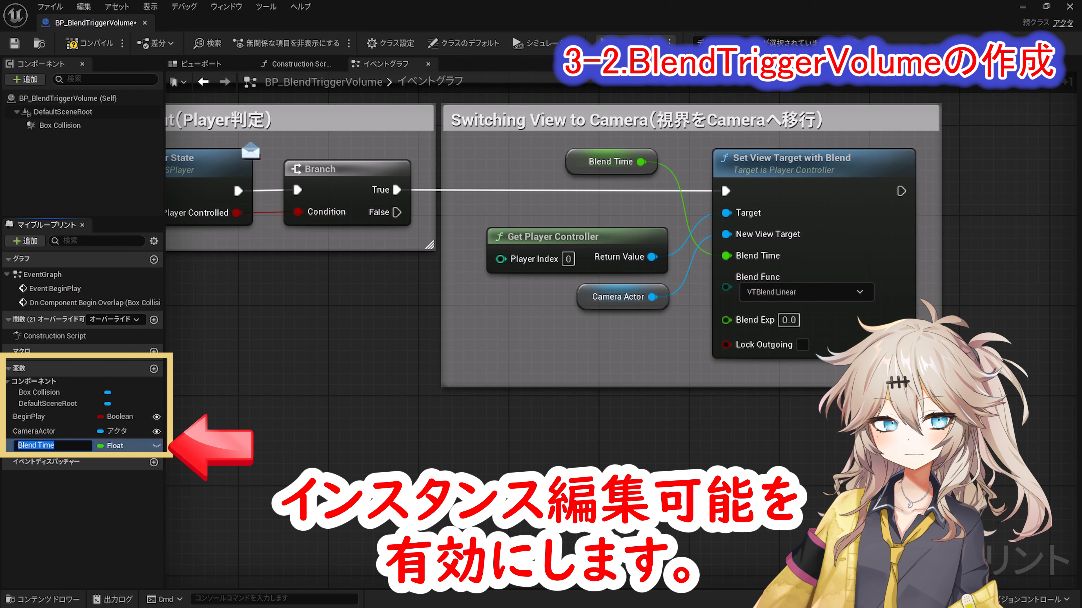
pyautogui.press('Return')
pyautogui.click(156, 446)
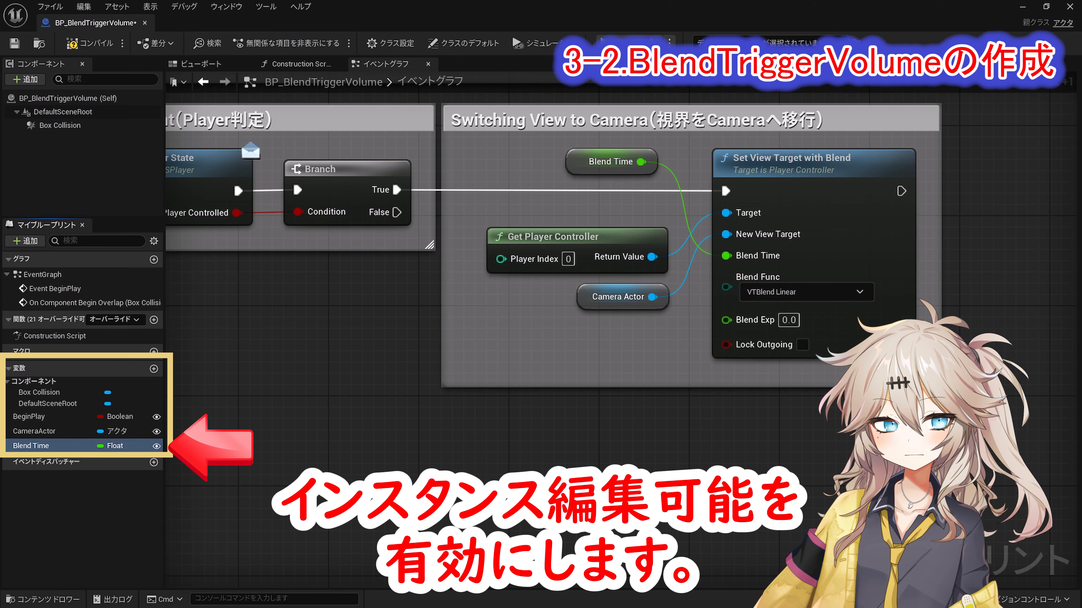
pyautogui.moveTo(571, 158); pyautogui.dragTo(582, 328)
# Promote the Blend Func input to an instance-editable variable and place its node below Blend Time.
pyautogui.rightClick(726, 286)
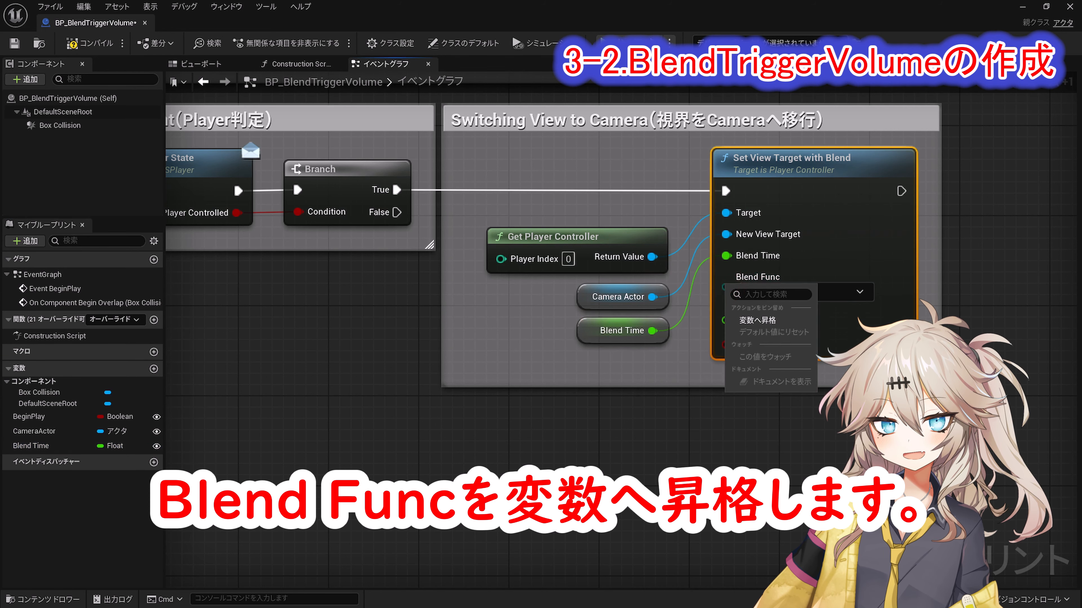
pyautogui.click(762, 320)
pyautogui.press('Return')
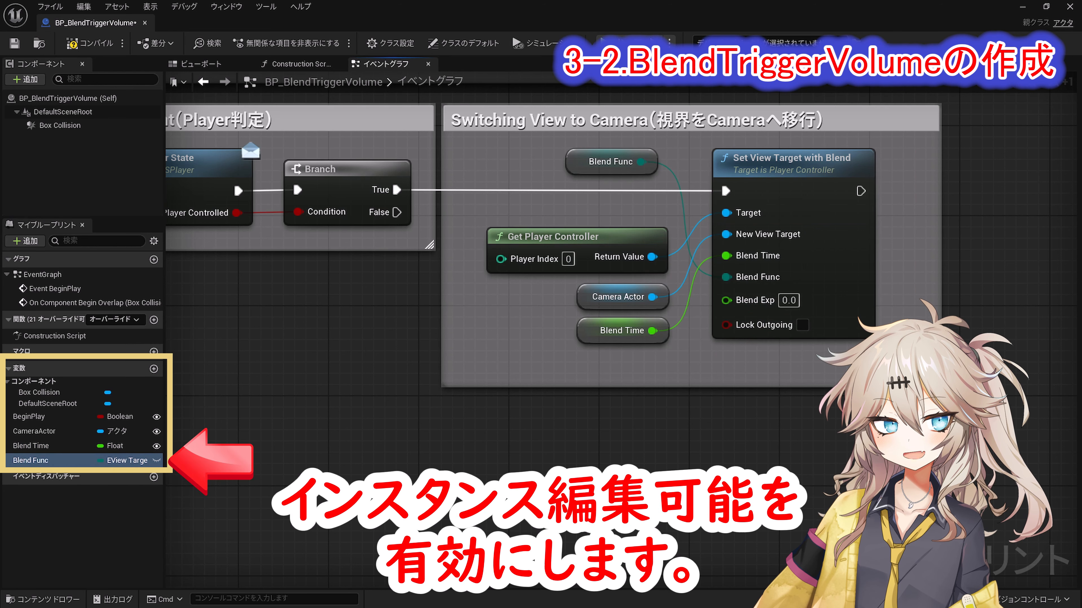
pyautogui.click(156, 461)
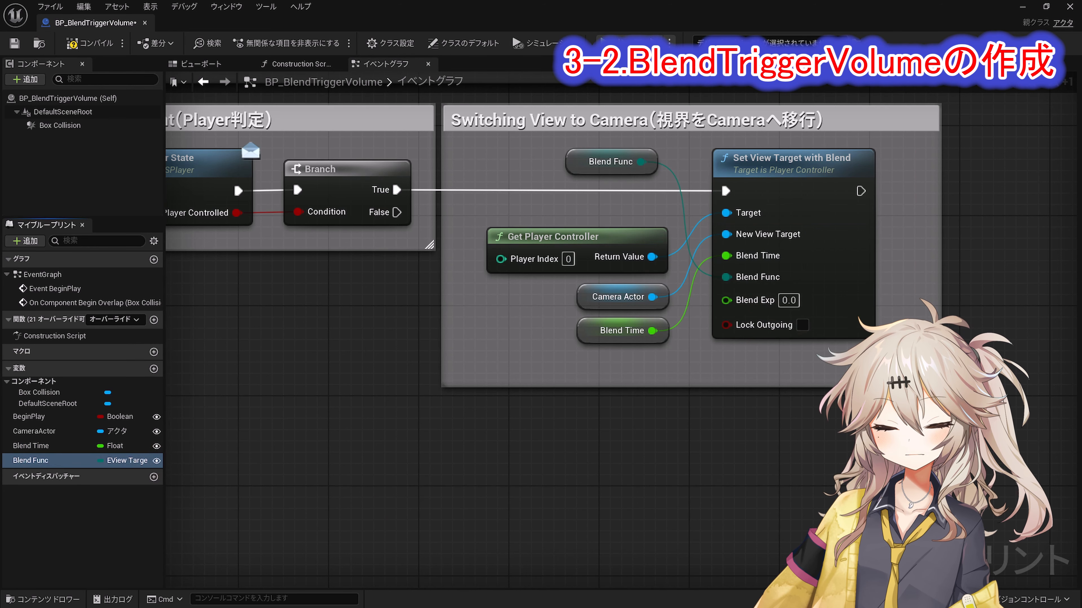
pyautogui.moveTo(605, 162); pyautogui.dragTo(616, 364)
# Promote Blend Exp to an instance-editable variable, place its node below Blend Func, and enlarge the comment frame to enclose it.
pyautogui.rightClick(725, 300)
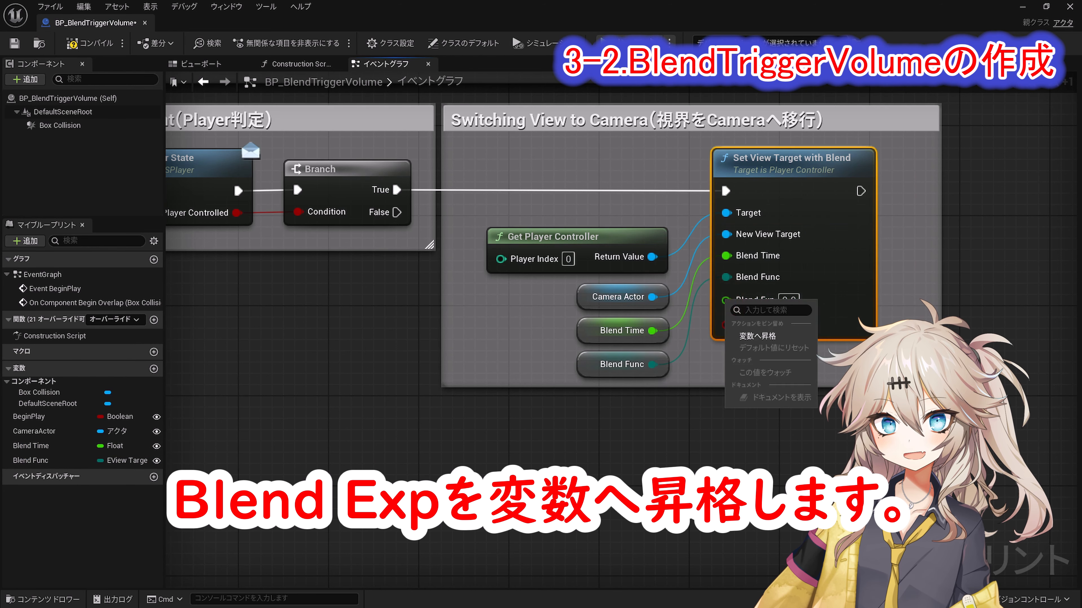
pyautogui.click(757, 336)
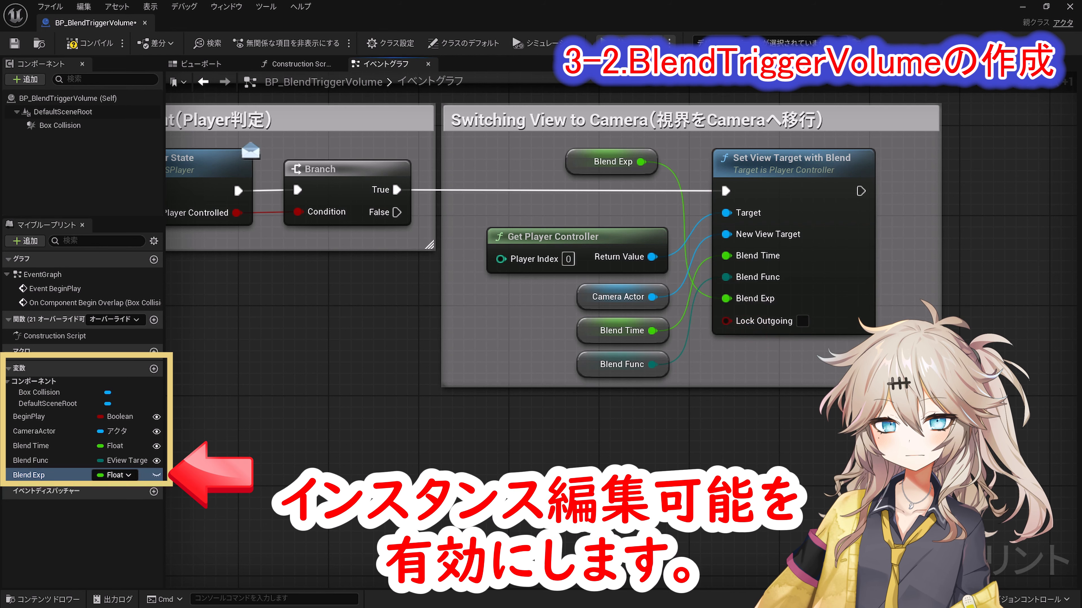
pyautogui.click(156, 475)
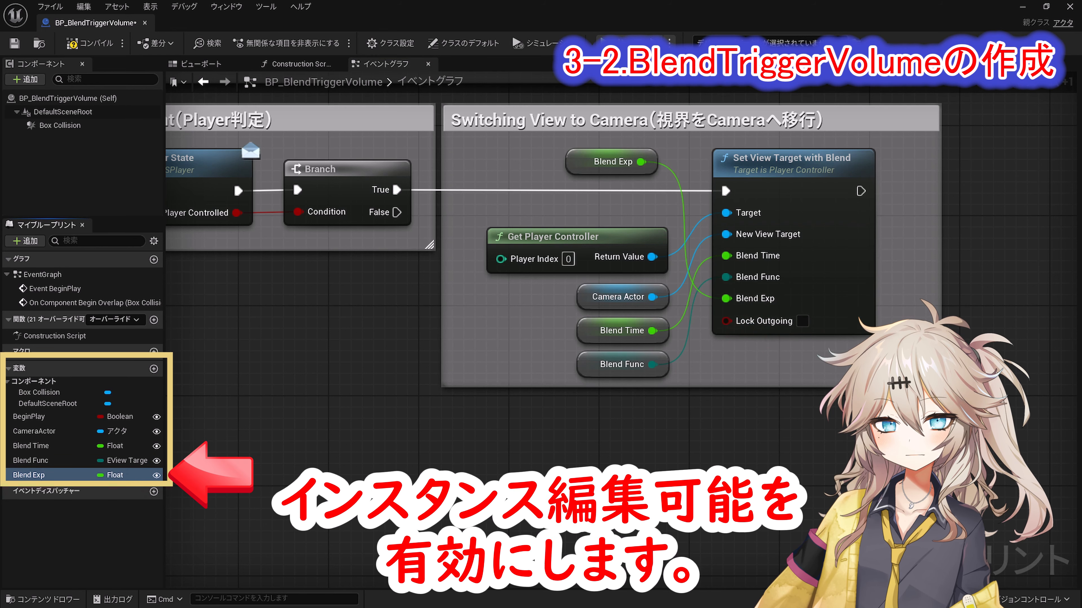
pyautogui.moveTo(570, 164); pyautogui.dragTo(578, 399)
pyautogui.moveTo(762, 421); pyautogui.dragTo(762, 429)
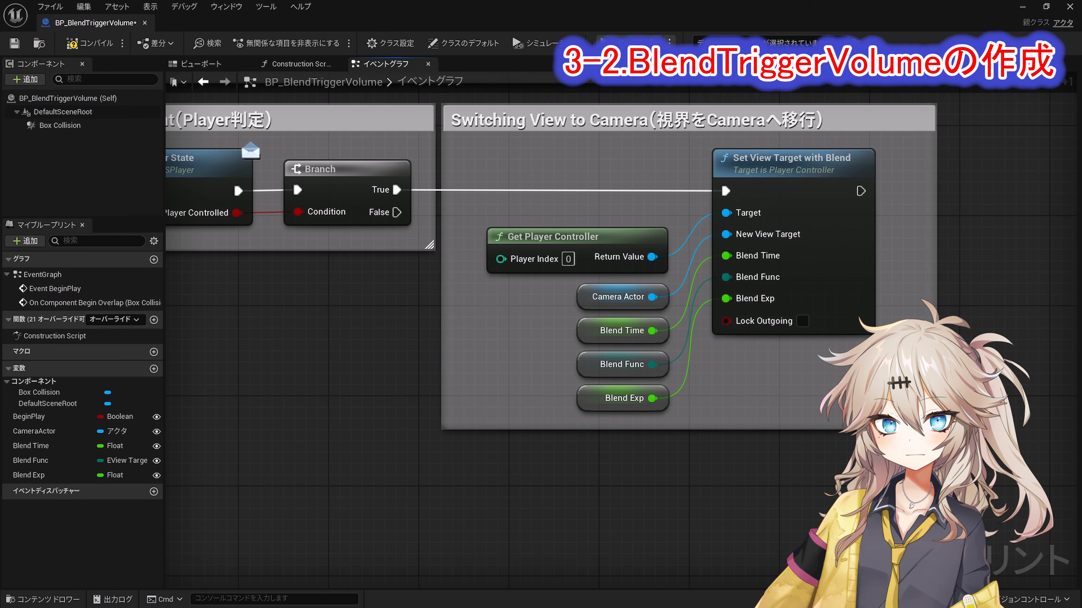
# Compile and save BP_BlendTriggerVolume.
pyautogui.scroll(-3, 510, 426)
pyautogui.moveTo(358, 425); pyautogui.dragTo(557, 487, button='right')
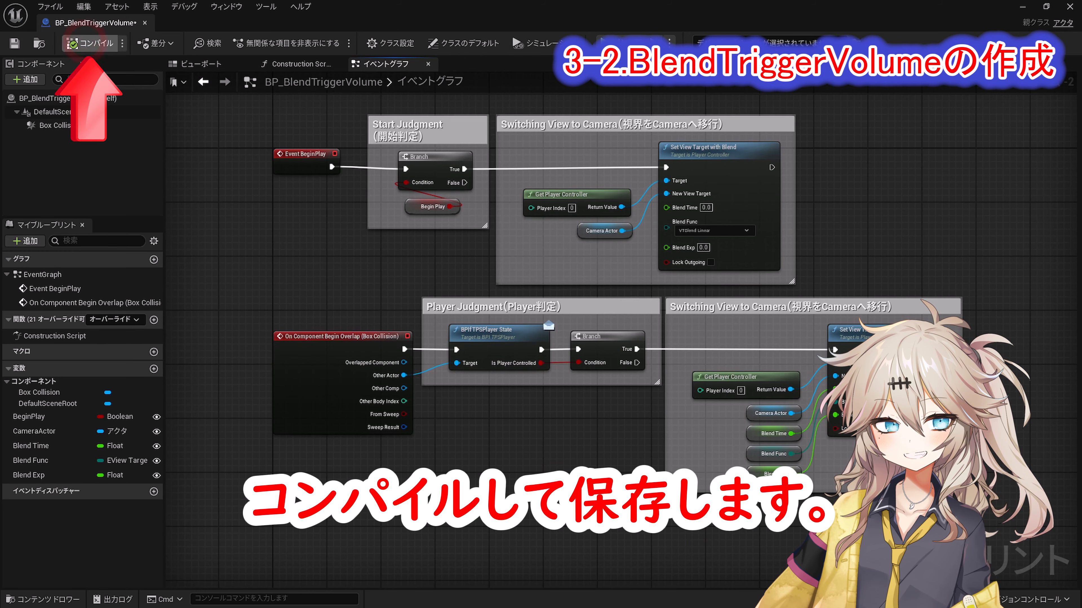
pyautogui.click(14, 43)
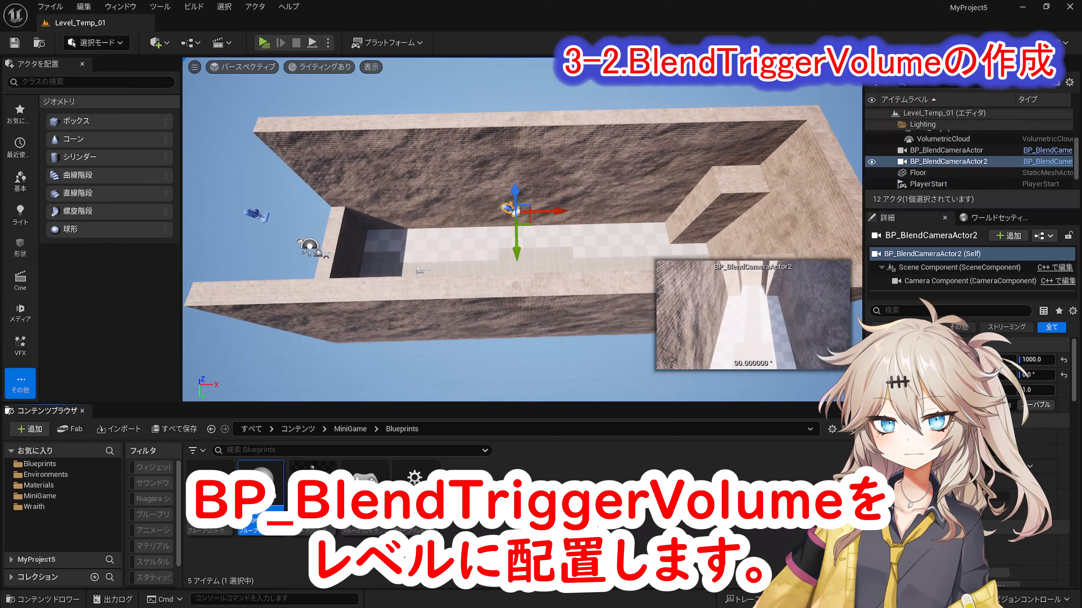
# Place a BP_BlendTriggerVolume in the level near the corridor's start and set its scale to 20, 20, 20.
pyautogui.moveTo(255, 511); pyautogui.dragTo(382, 249)
pyautogui.click(965, 405)
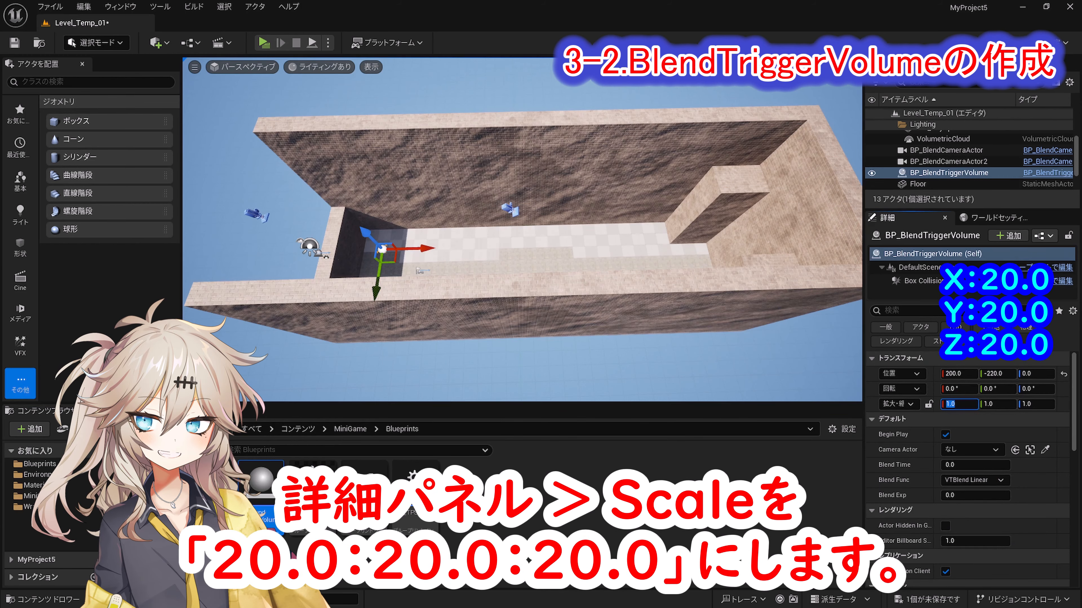
pyautogui.write('20')
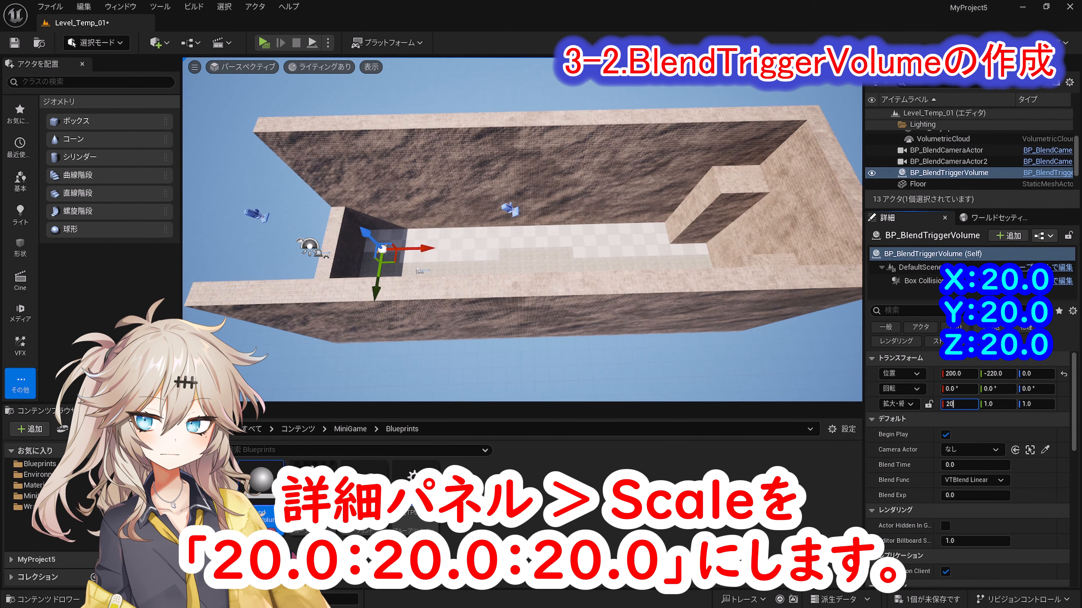
pyautogui.press('Tab')
pyautogui.write('20')
pyautogui.press('Tab')
pyautogui.write('20')
pyautogui.press('Return')
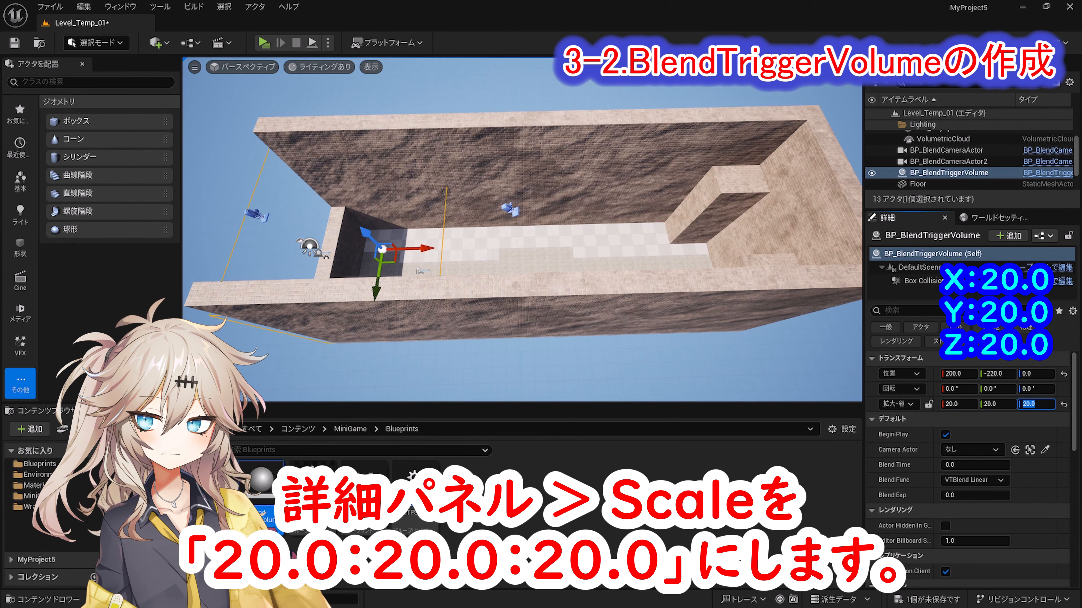
# Set the location of BP_BlendTriggerVolume to X 700, Y 0, Z 600.
pyautogui.click(958, 373)
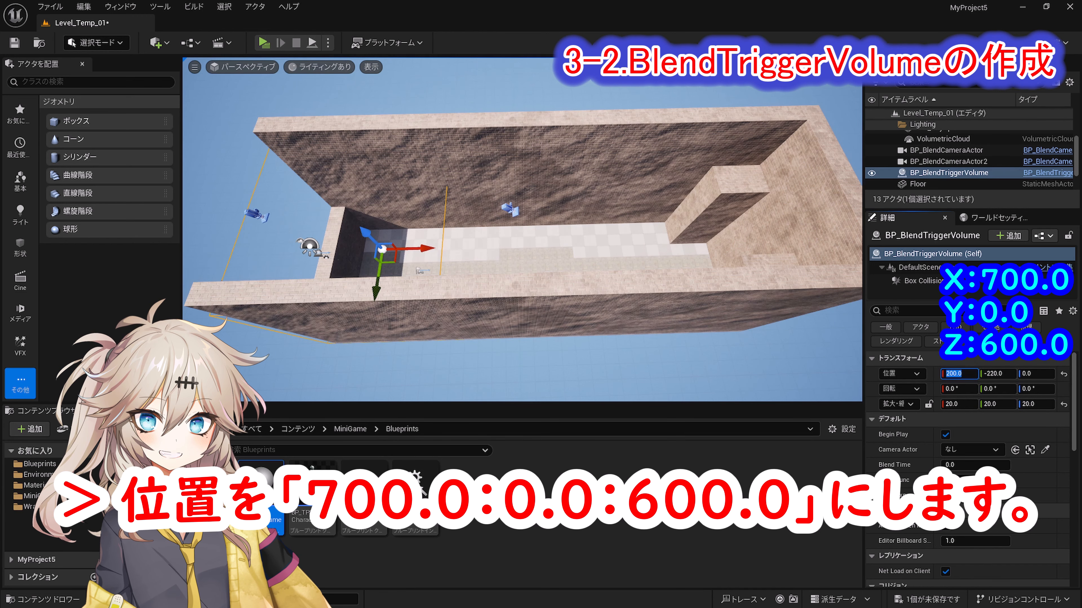
pyautogui.write('700')
pyautogui.press('Tab')
pyautogui.write('0')
pyautogui.press('Tab')
pyautogui.write('6')
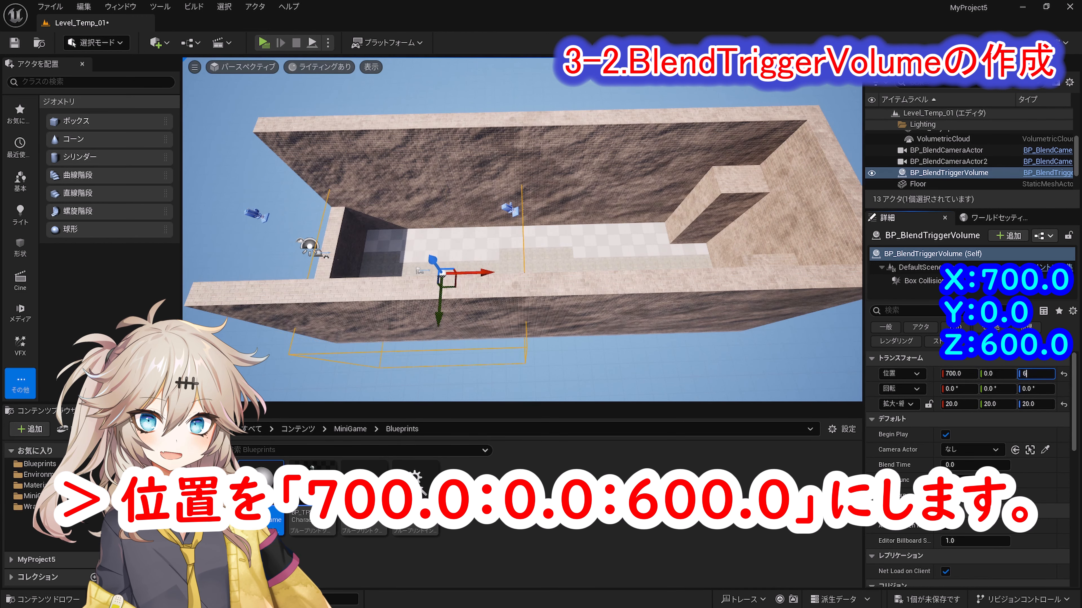
pyautogui.write('00')
pyautogui.press('Return')
# Assign the near camera, BP_BlendCameraActor, as the volume's Camera Actor and set its Blend Time to 0.5.
pyautogui.click(1044, 450)
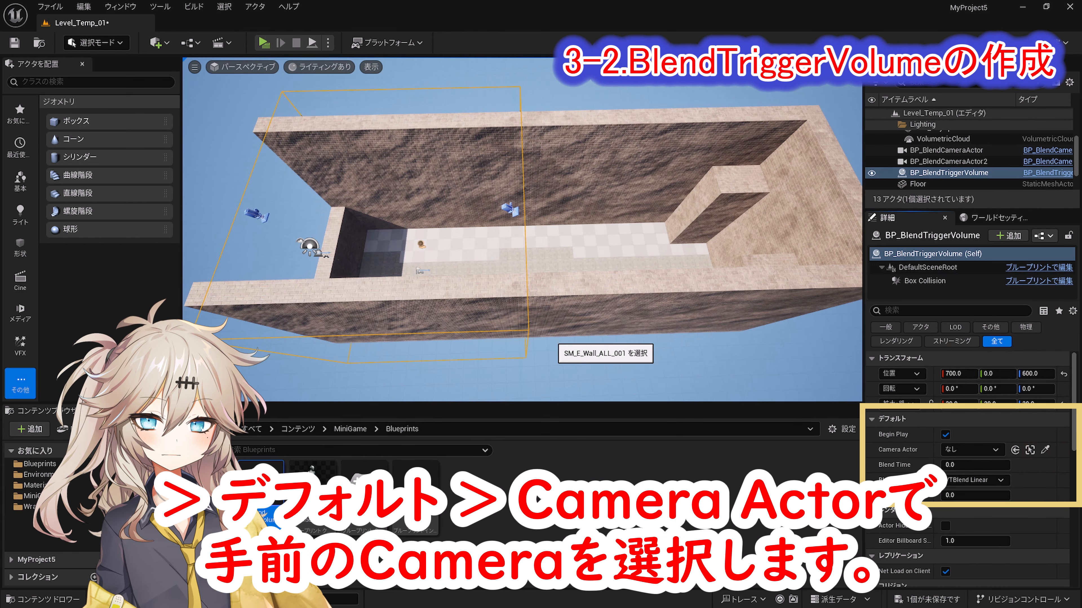
pyautogui.click(309, 247)
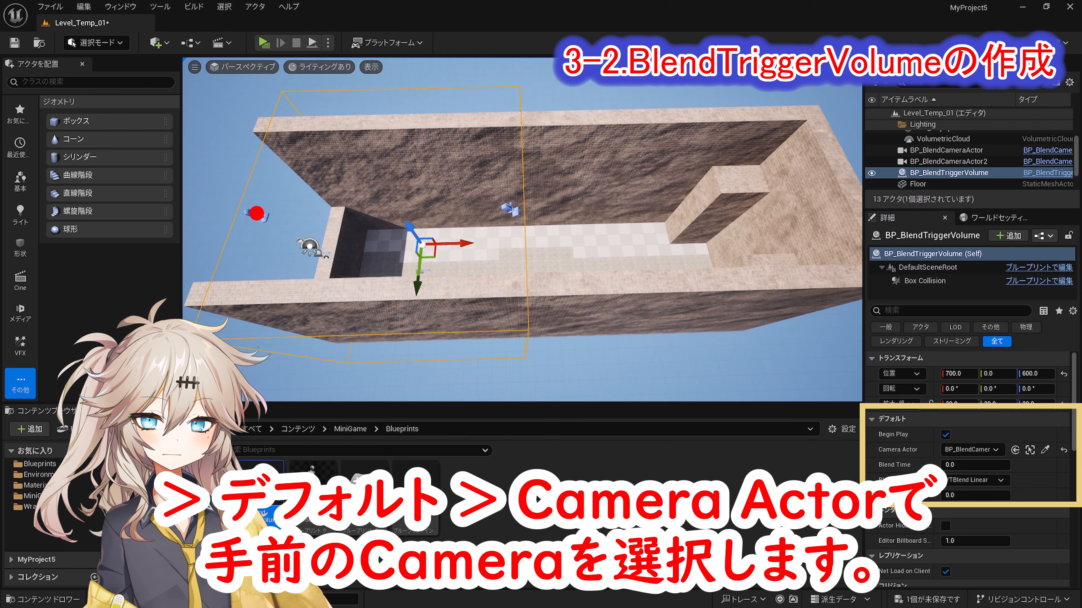
pyautogui.click(974, 465)
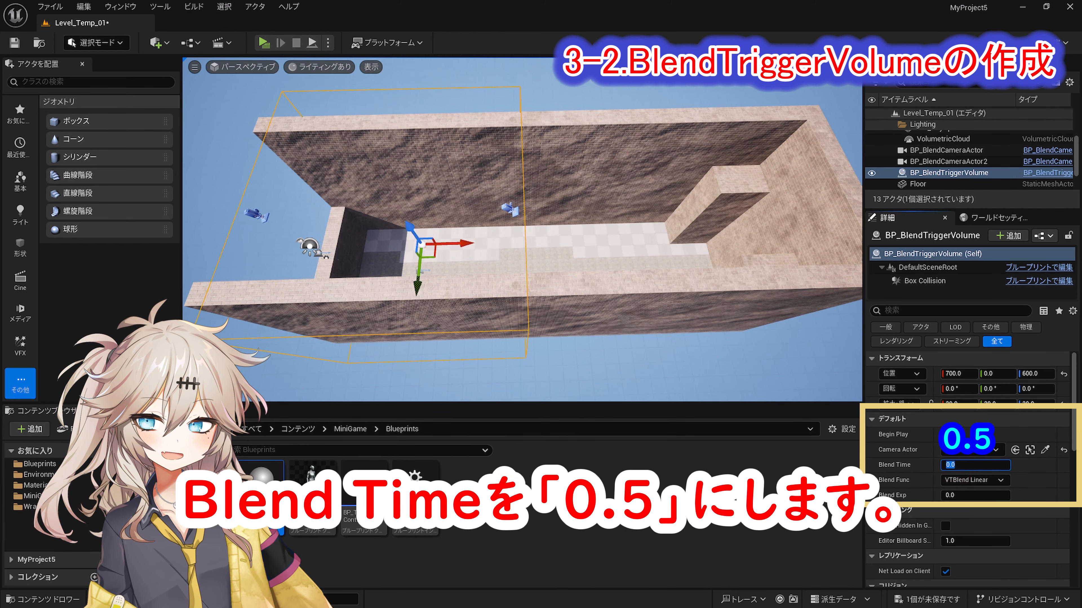
pyautogui.write('0.5')
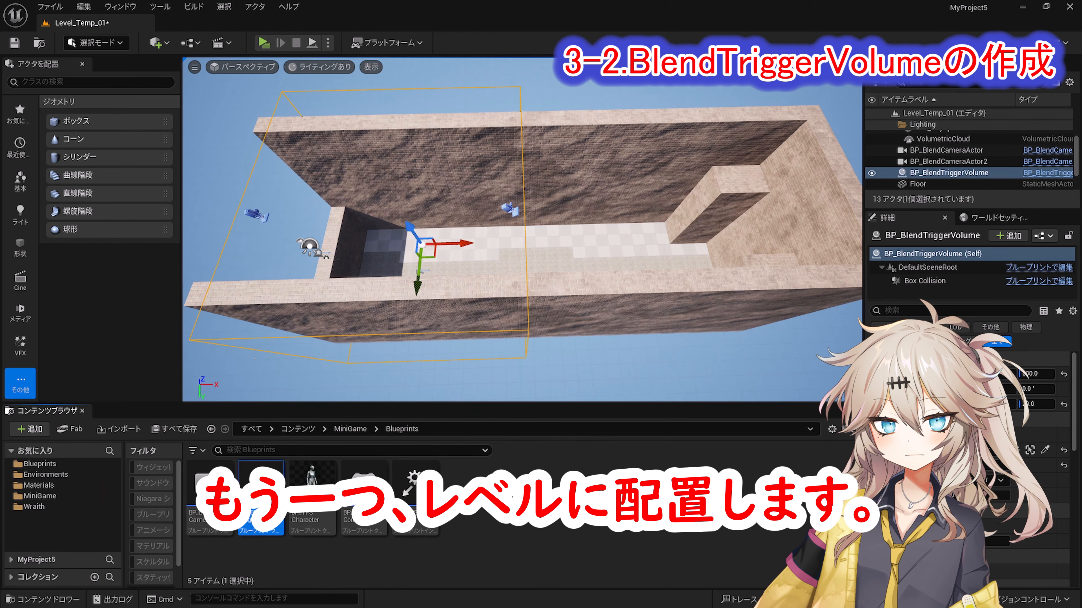
# Place a second BP_BlendTriggerVolume toward the corridor's far end and set its scale to 20, 20, 20.
pyautogui.moveTo(261, 490); pyautogui.dragTo(621, 239)
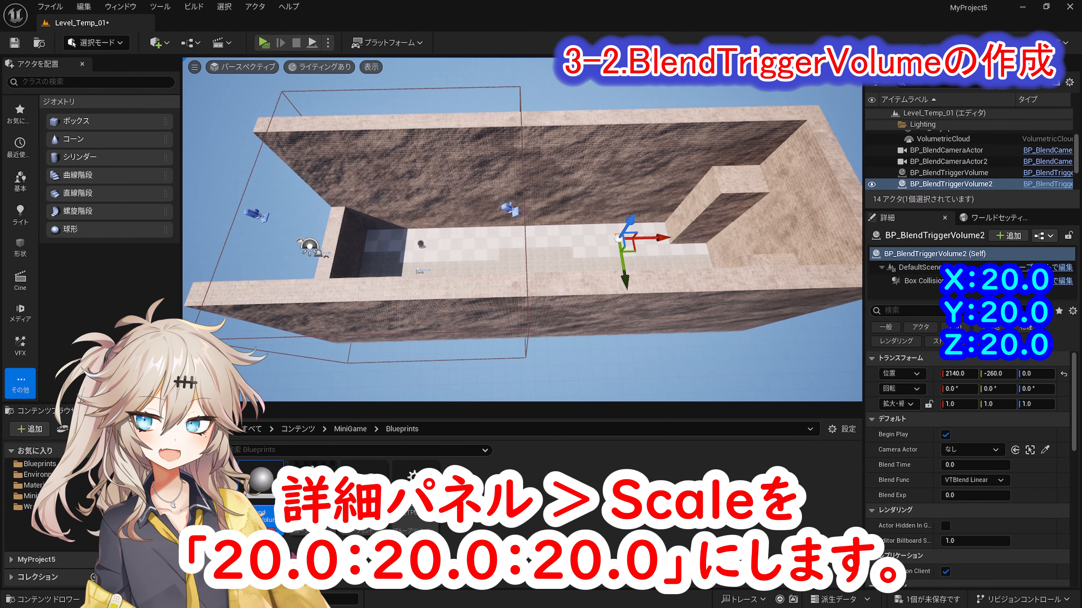
pyautogui.click(953, 405)
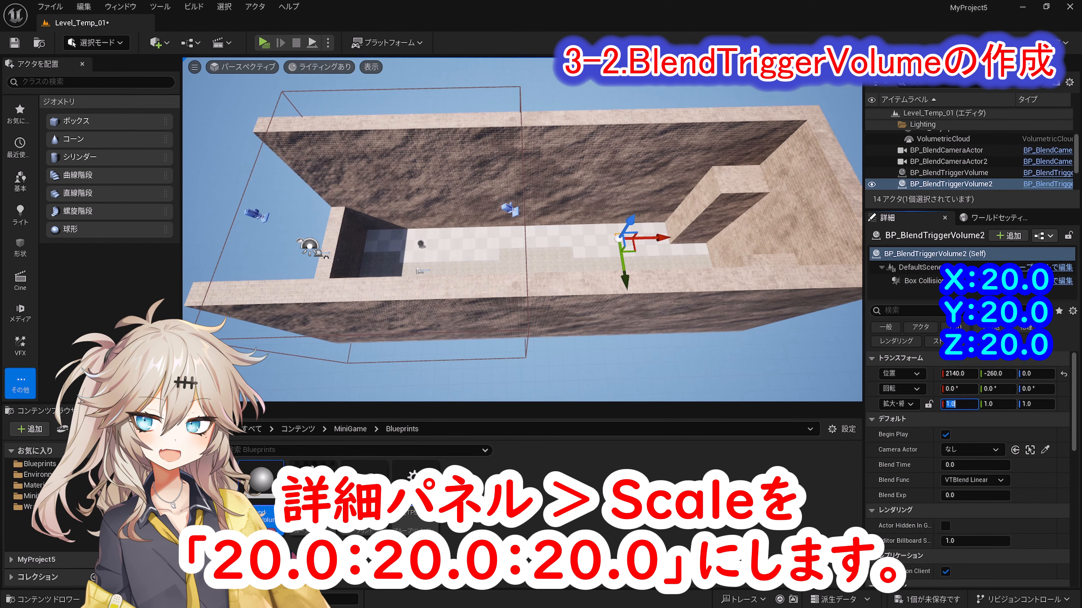
pyautogui.write('20')
pyautogui.press('Tab')
pyautogui.write('20')
pyautogui.press('Tab')
pyautogui.write('20')
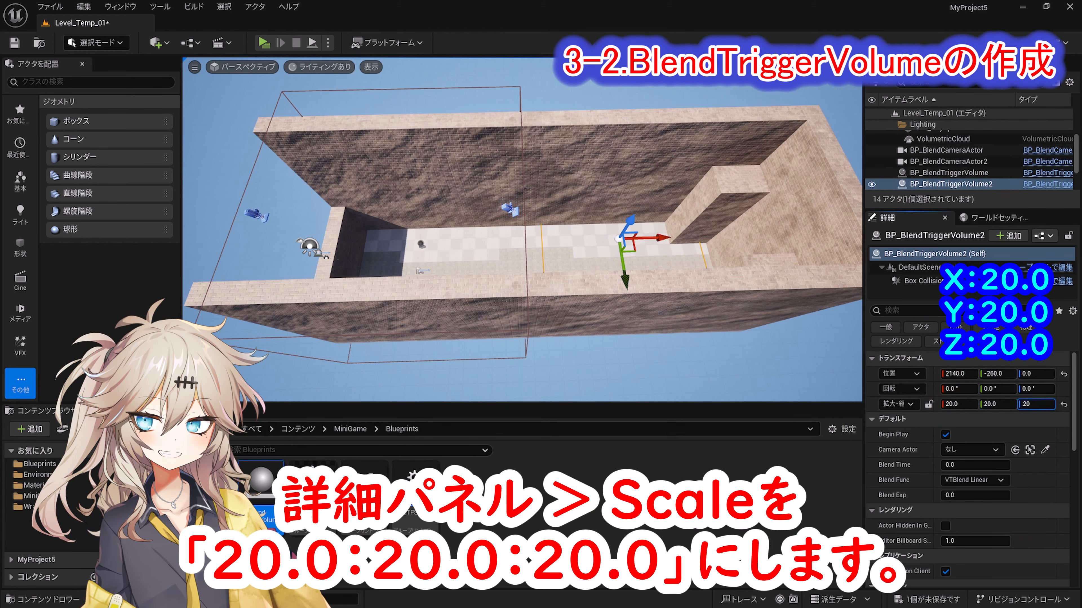
# Set the second trigger volume's location to X 2000, Y 0, Z 600 and disable its Begin Play option.
pyautogui.click(953, 374)
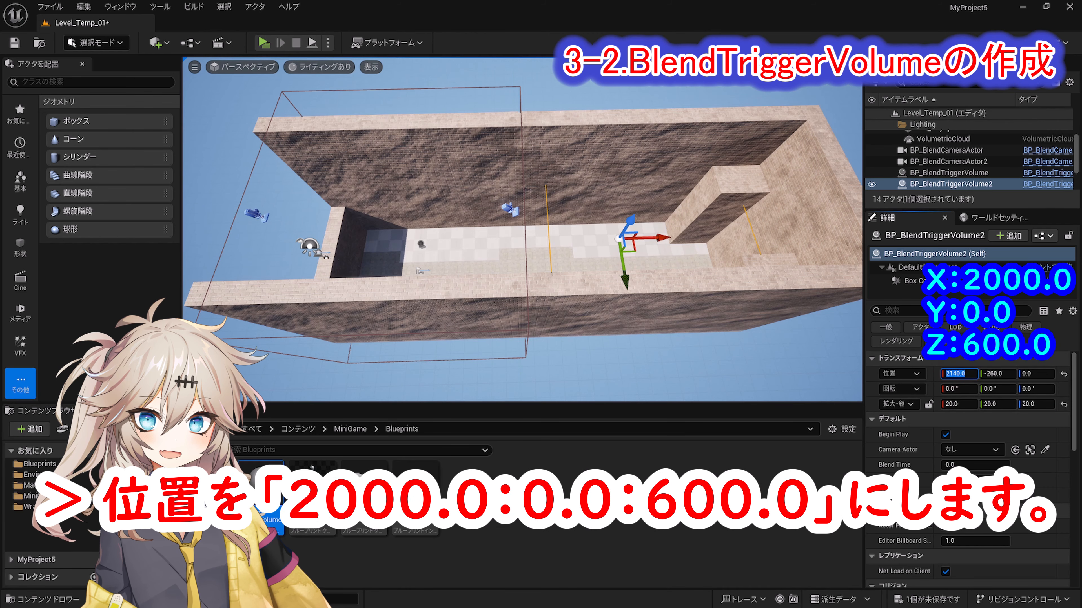
pyautogui.press('Tab')
pyautogui.write('0')
pyautogui.press('Tab')
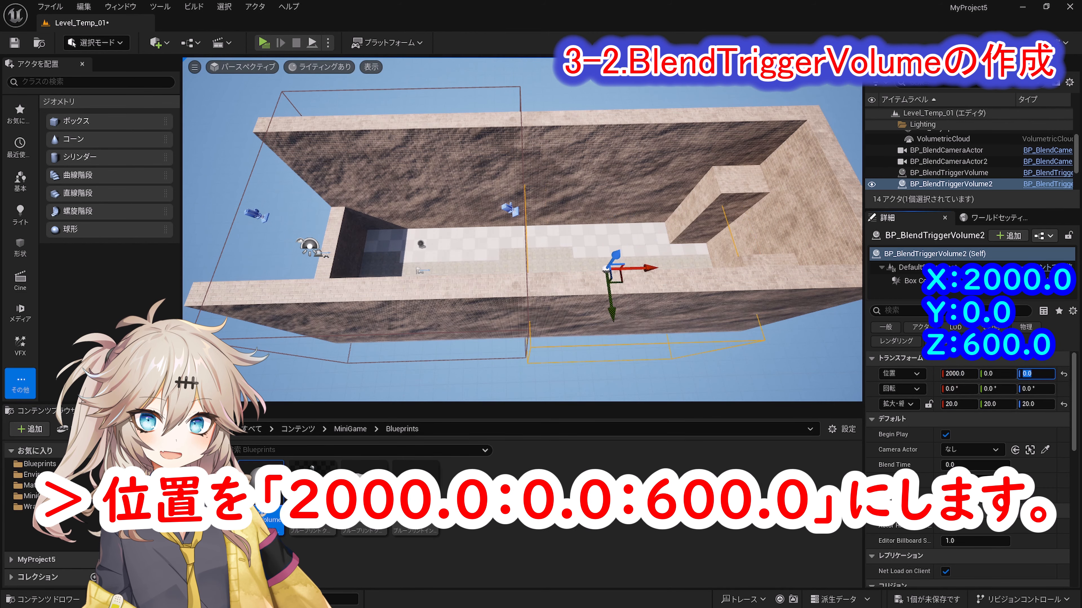
pyautogui.write('600')
pyautogui.press('Return')
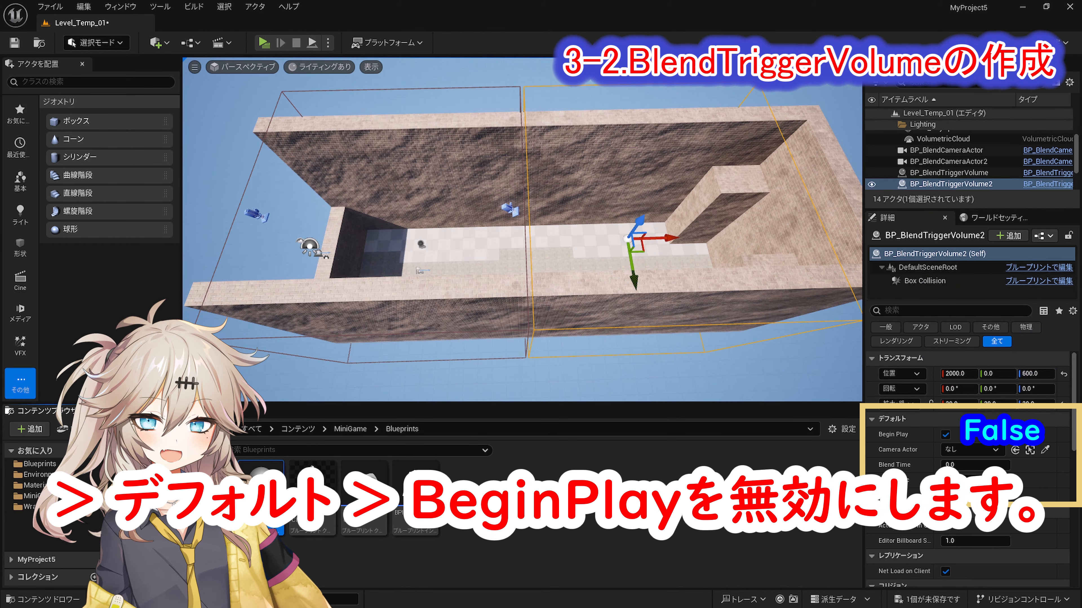
pyautogui.click(945, 435)
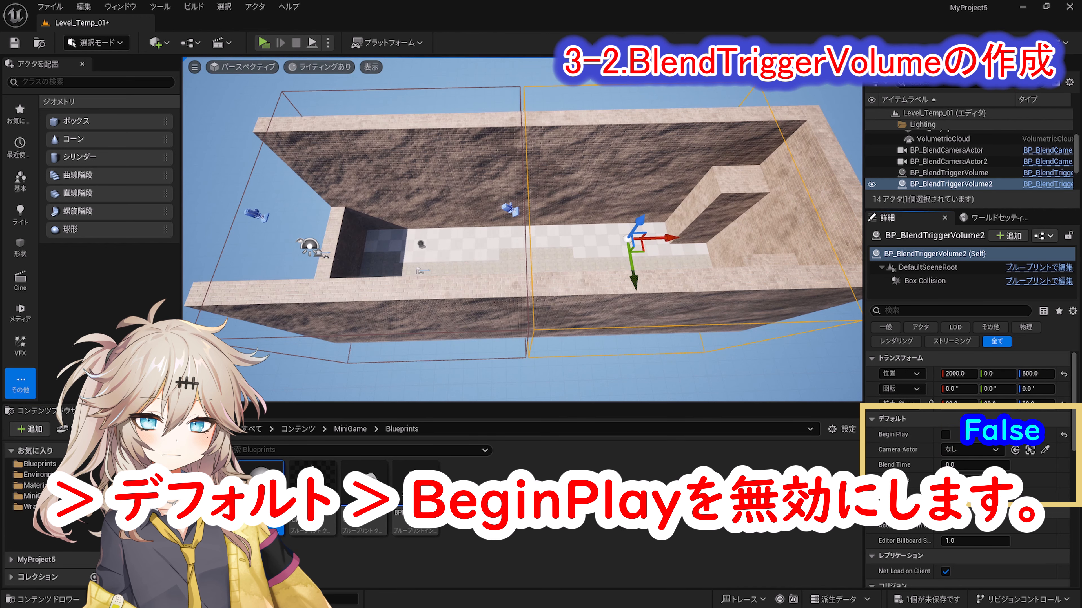
# Assign the far camera, BP_BlendCameraActor2, as the second trigger volume's Camera Actor and set its Blend Time to 0.5.
pyautogui.click(1045, 450)
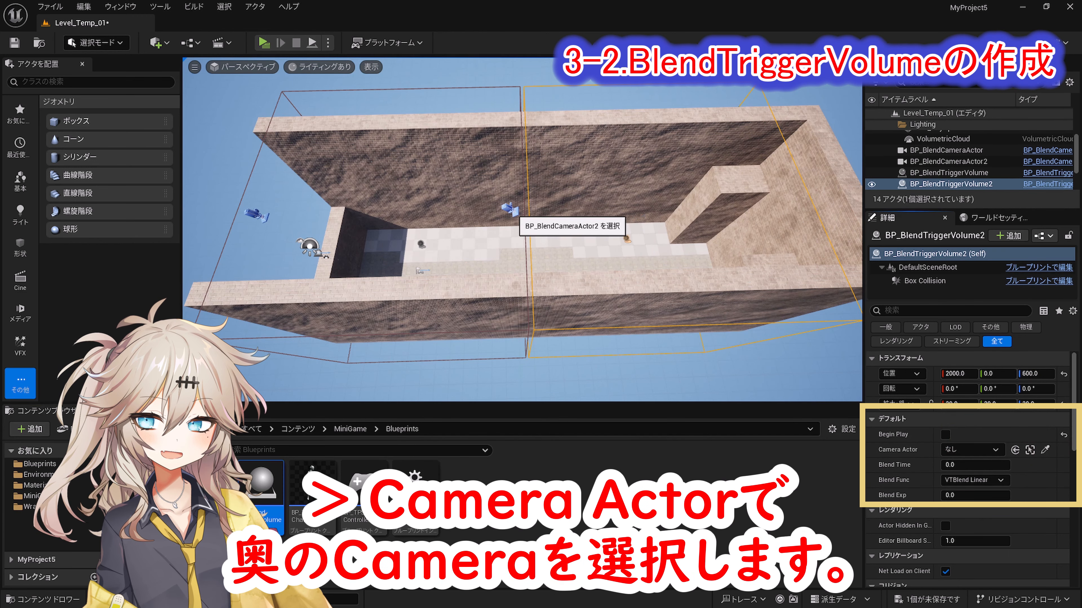
pyautogui.click(510, 211)
pyautogui.click(974, 465)
pyautogui.write('0')
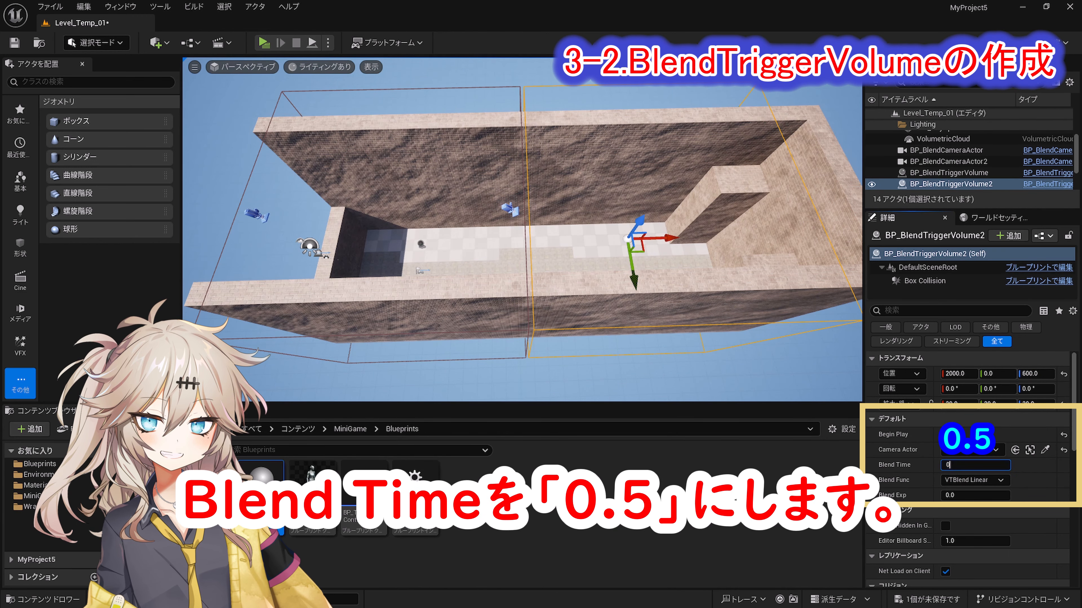
pyautogui.write('.5')
pyautogui.press('Return')
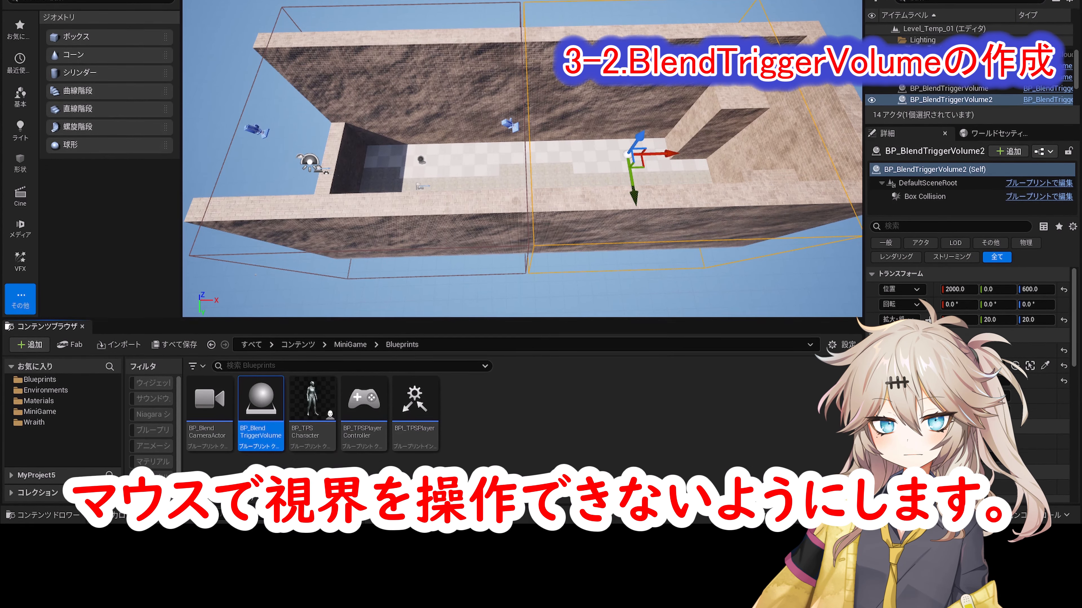
# Open the BP_TPSCharacter blueprint and disconnect IA_Look's Triggered execution pin from Add Controller Yaw Input in the event graph.
pyautogui.click(312, 486)
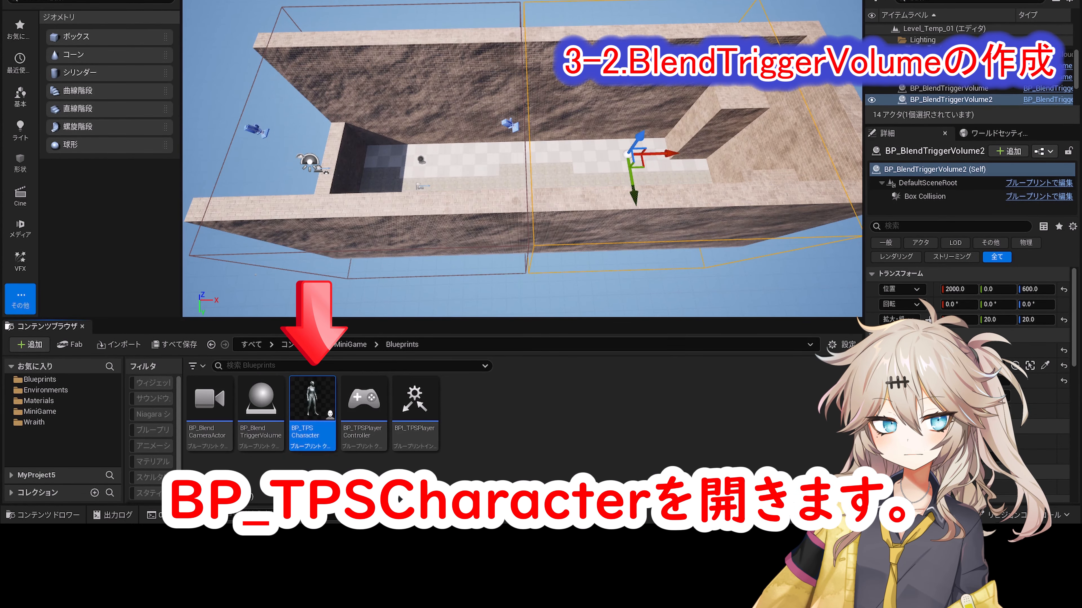
pyautogui.press('Return')
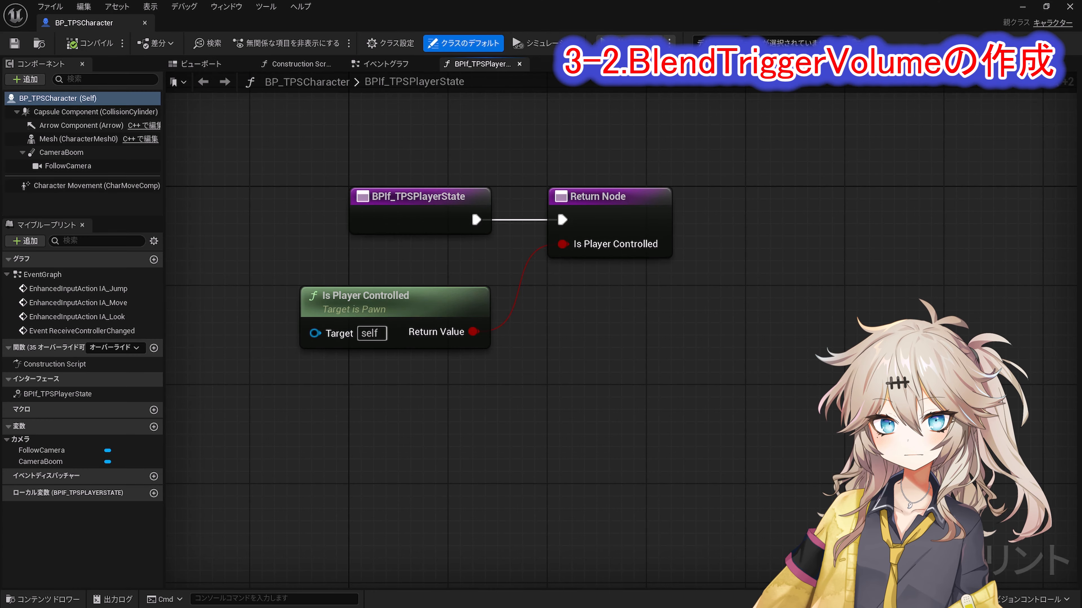
pyautogui.scroll(1, 635, 283)
pyautogui.moveTo(340, 294); pyautogui.dragTo(643, 251, button='right')
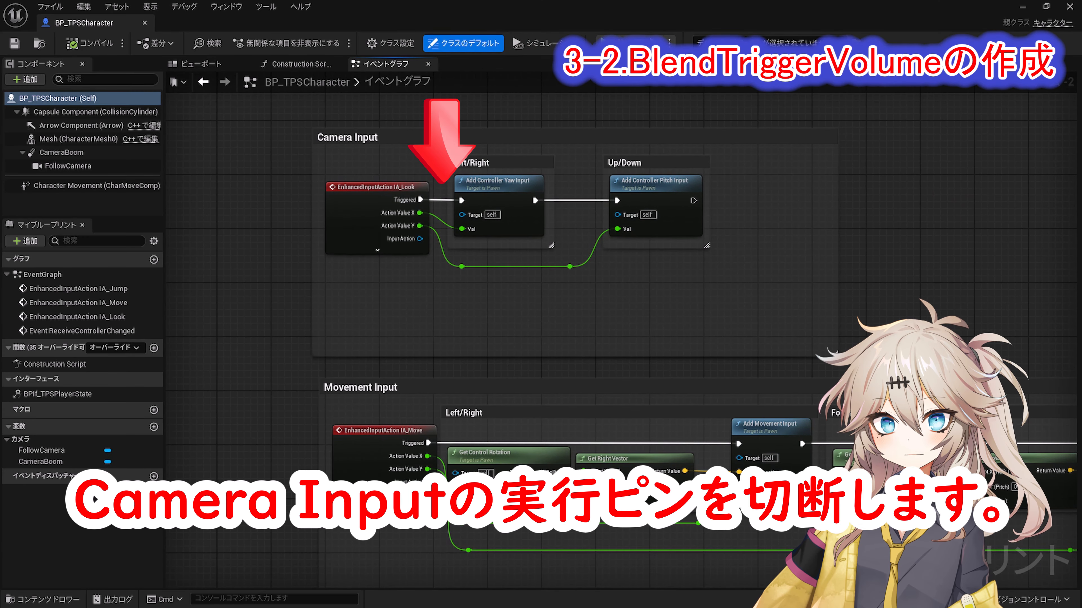
pyautogui.keyDown('alt'); pyautogui.click(436, 200); pyautogui.keyUp('alt')
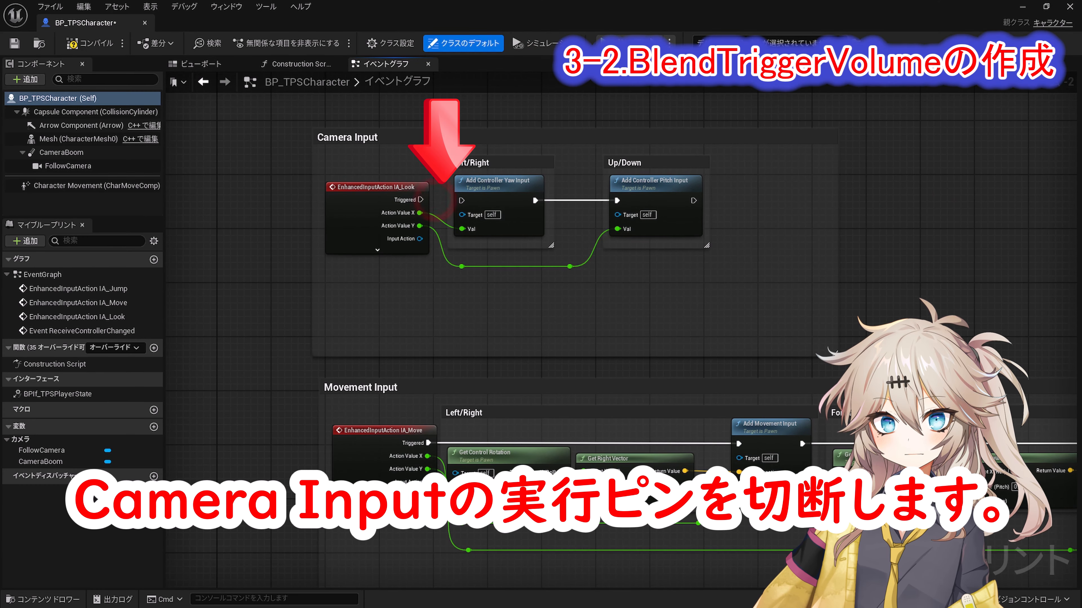
# Disconnect the Started and Completed execution pins of IA_Jump from the Jump and Stop Jumping nodes.
pyautogui.scroll(-2, 237, 409)
pyautogui.moveTo(237, 410); pyautogui.dragTo(315, 72, button='right')
pyautogui.scroll(3, 507, 378)
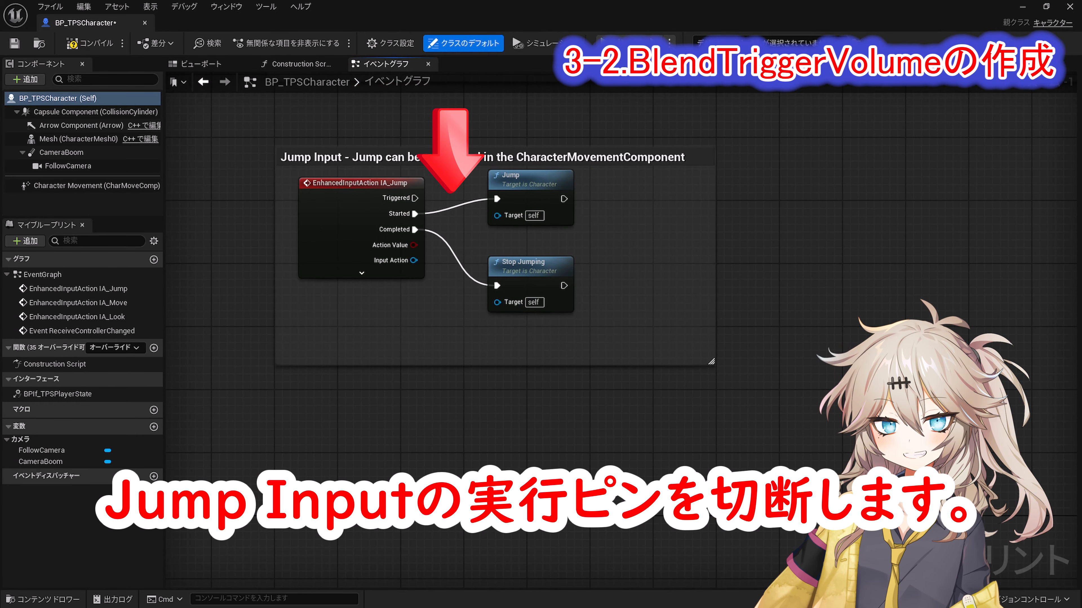
pyautogui.keyDown('alt'); pyautogui.click(447, 207); pyautogui.keyUp('alt')
pyautogui.keyDown('alt'); pyautogui.click(451, 247); pyautogui.keyUp('alt')
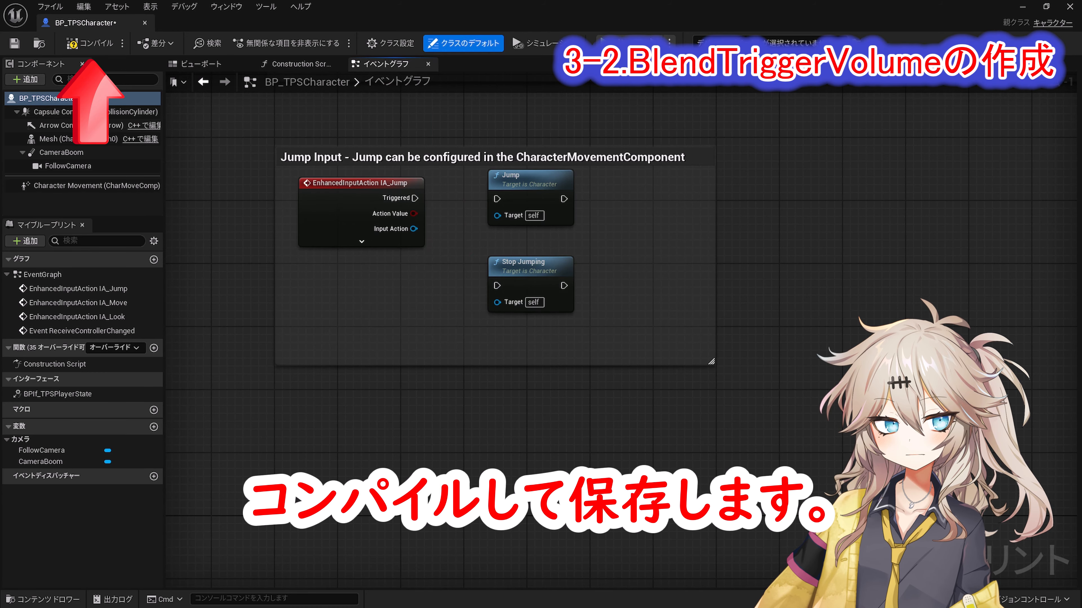
# Compile and save the BP_TPSCharacter blueprint and close it.
pyautogui.click(89, 43)
pyautogui.click(14, 43)
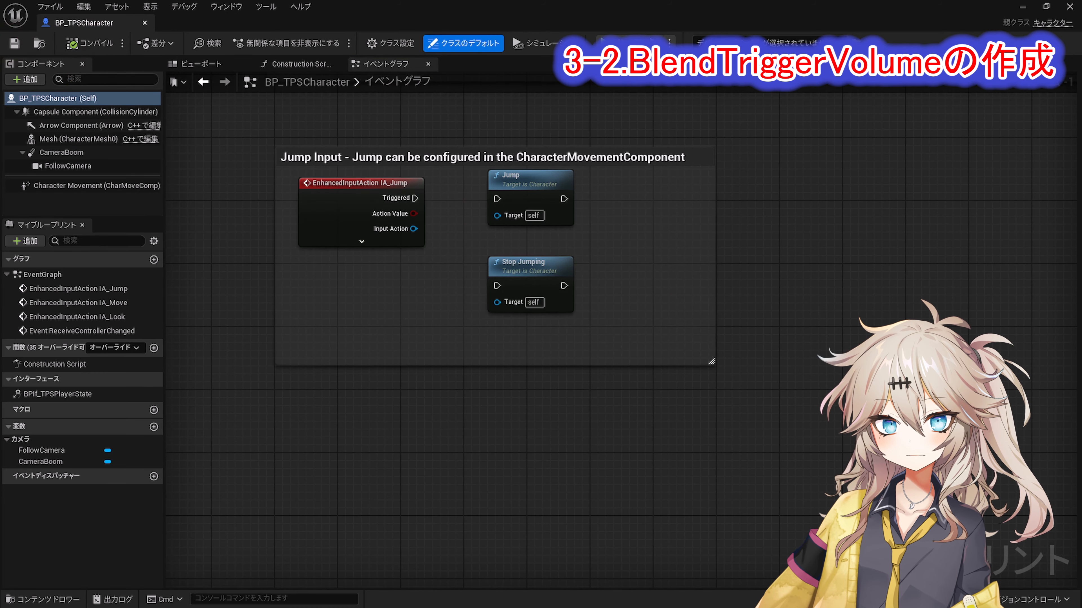
pyautogui.click(145, 22)
# Play the level, walk the character forward and back to check the camera switching, and stop the preview.
pyautogui.click(262, 42)
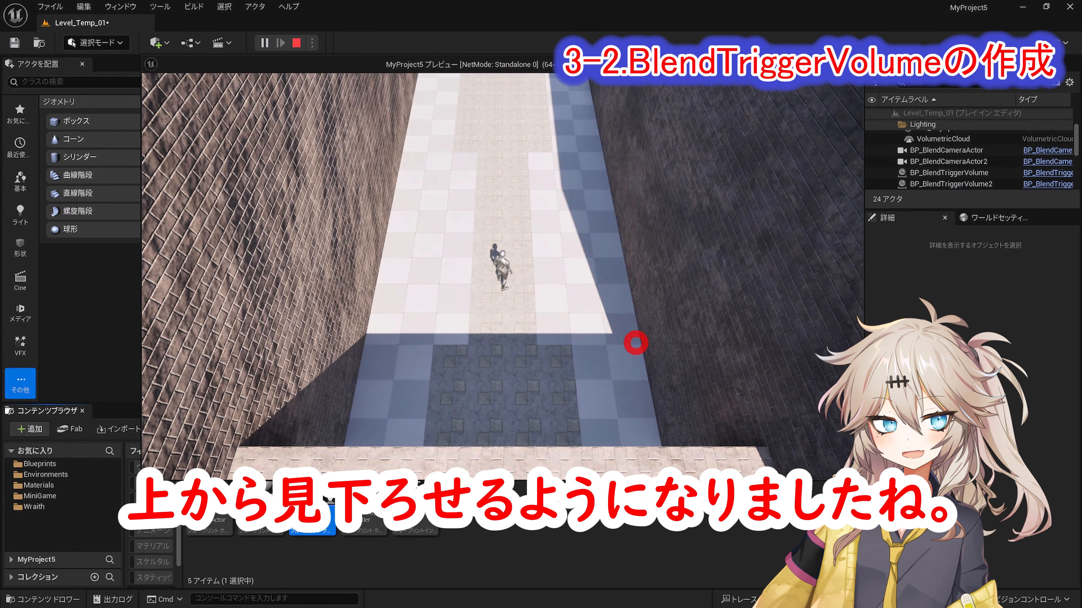
pyautogui.press('w')
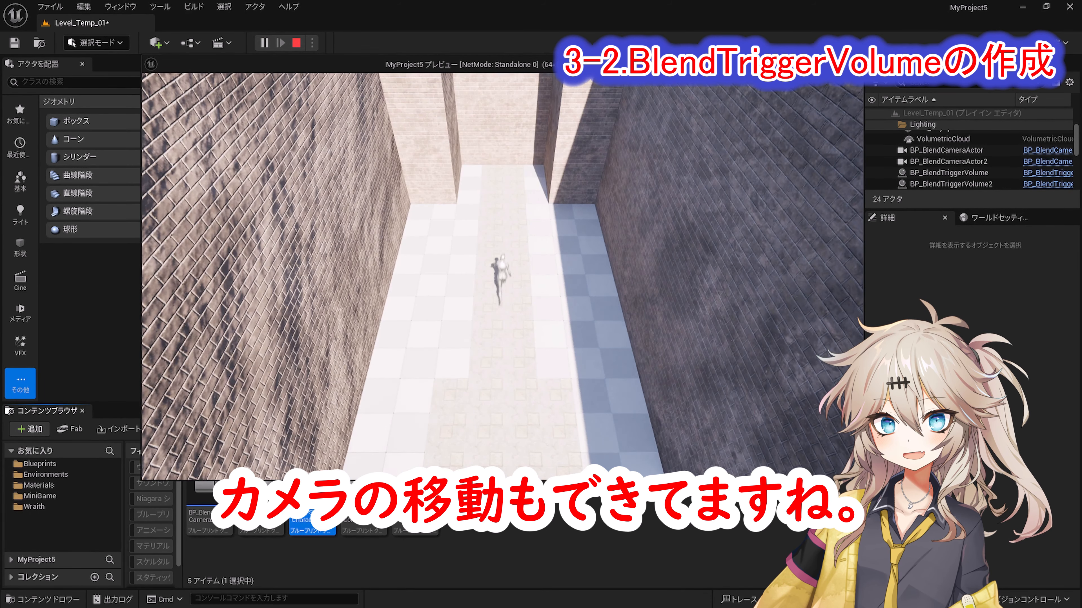
pyautogui.press('s')
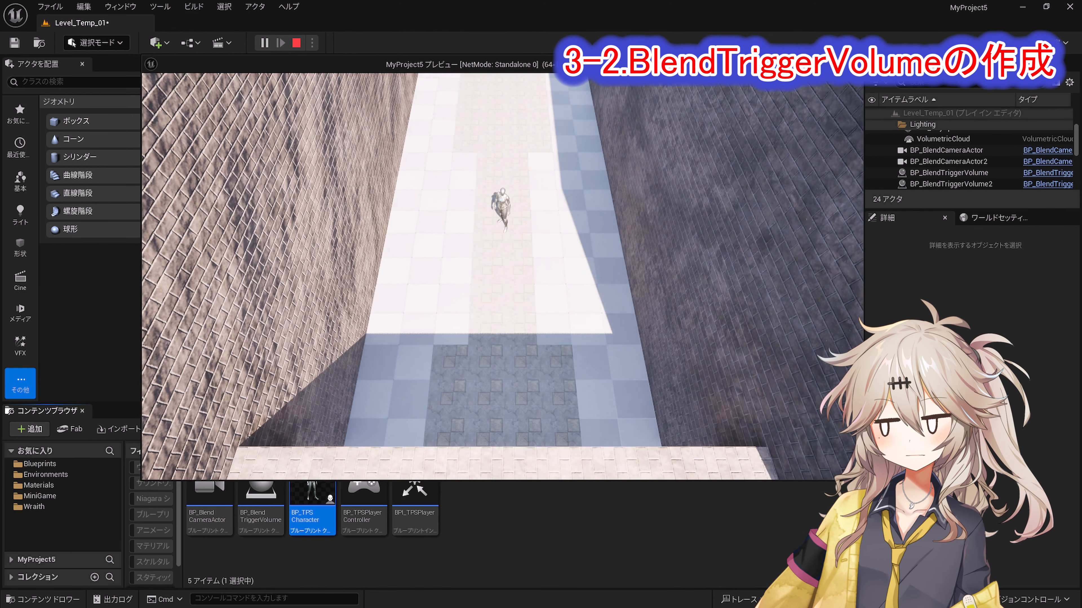
pyautogui.press('Escape')
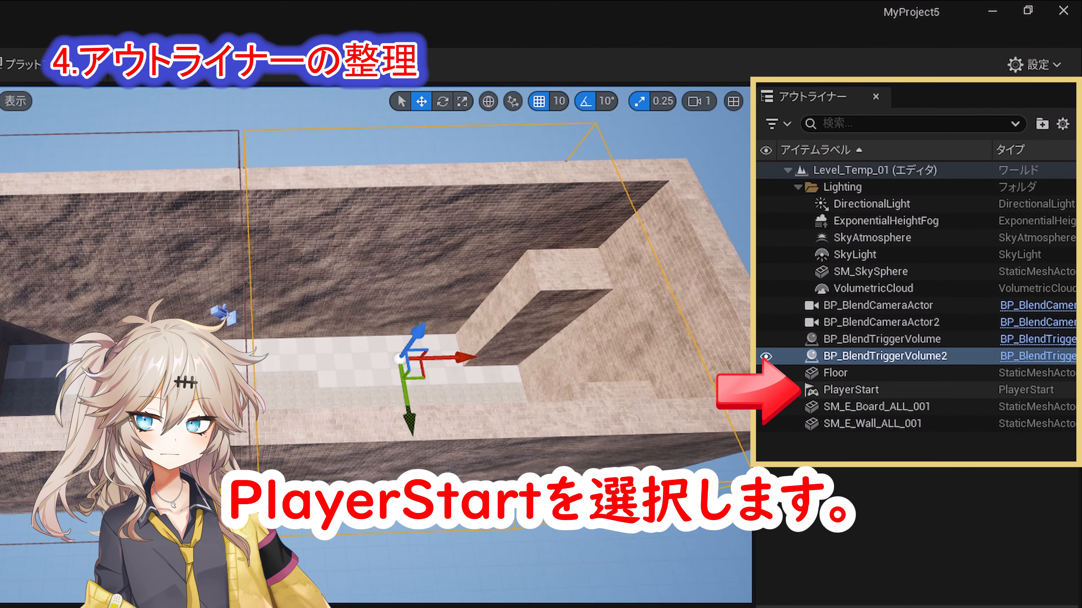
# Move PlayerStart into the Lighting folder and add a new folder named Level_ directly under Level_Temp_01.
pyautogui.click(848, 389)
pyautogui.moveTo(830, 389); pyautogui.dragTo(839, 186)
pyautogui.click(852, 170)
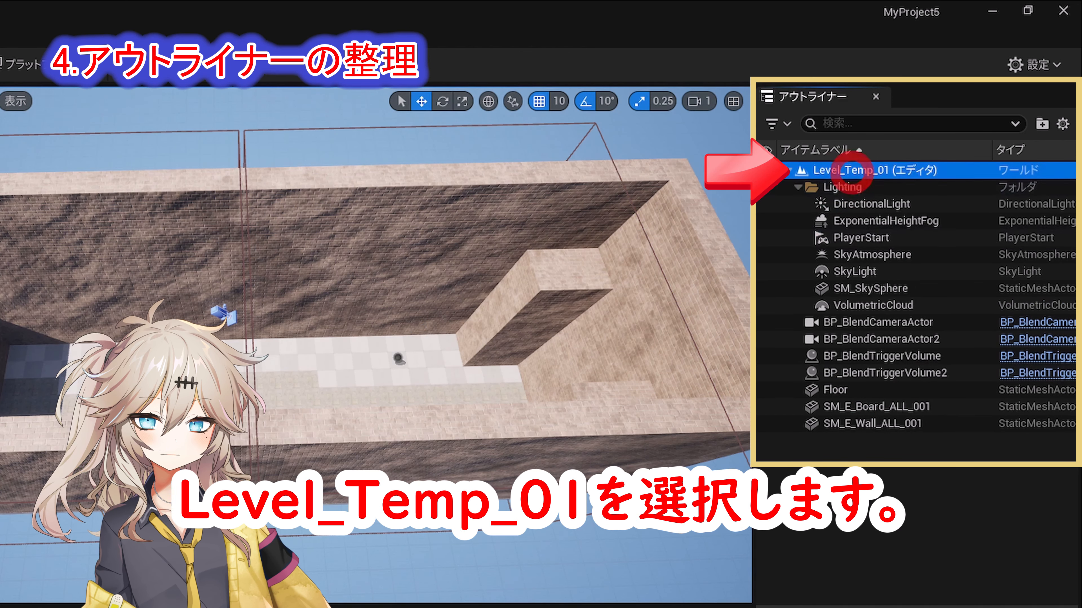
pyautogui.click(1042, 124)
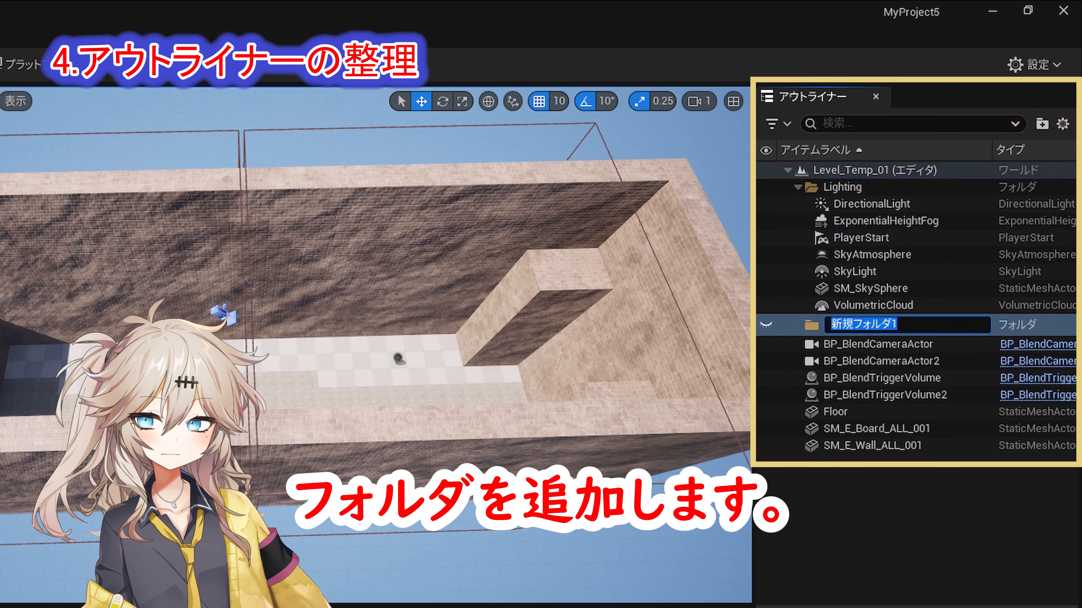
pyautogui.write('Level_')
pyautogui.press('Return')
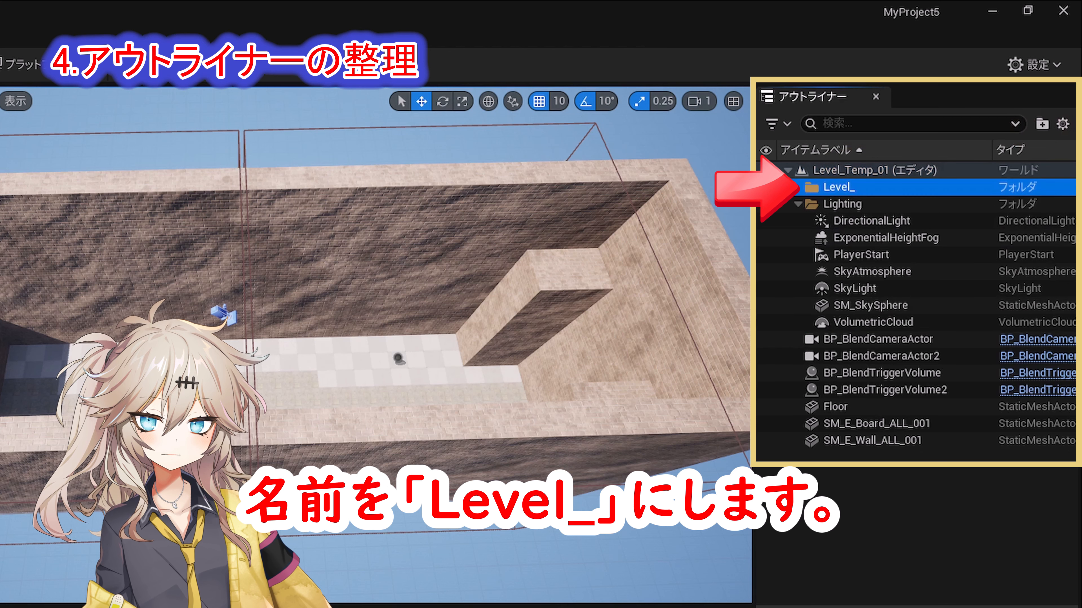
# Move all loose actors from BP_BlendCameraActor through SM_E_Wall_ALL_001 into the Level_ folder.
pyautogui.click(781, 340)
pyautogui.keyDown('shift'); pyautogui.click(871, 443); pyautogui.keyUp('shift')
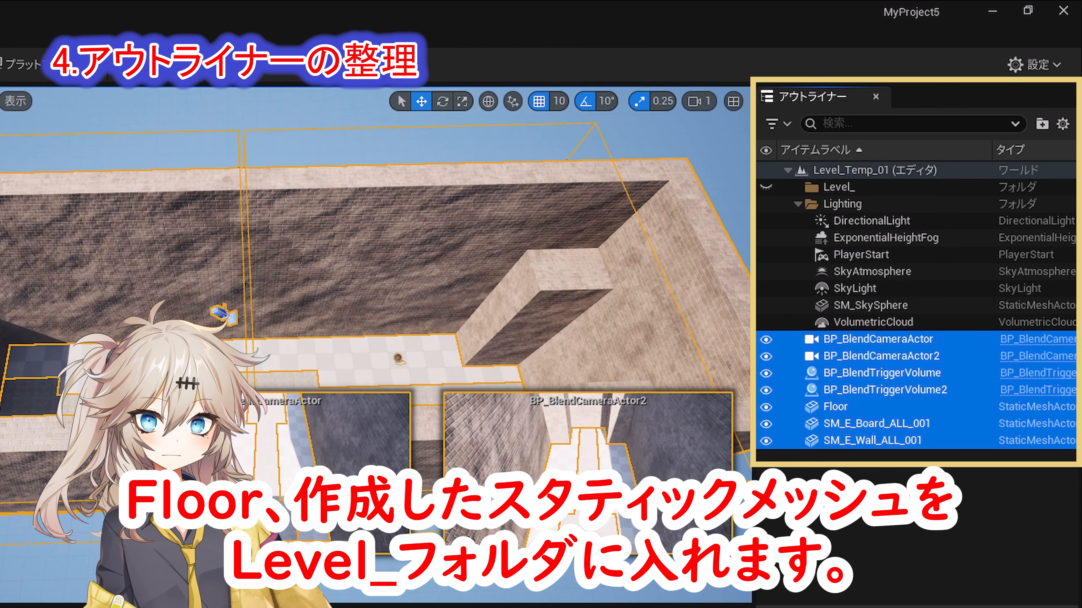
pyautogui.moveTo(879, 339); pyautogui.dragTo(837, 183)
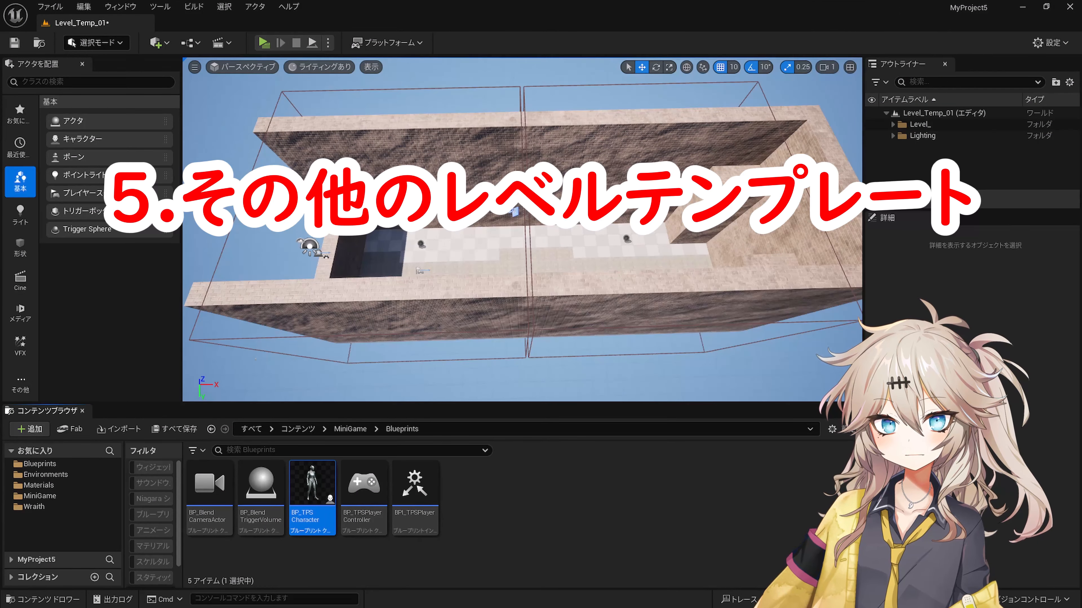
# Duplicate the Level_Temp_01 asset in the MiniGame Maps folder as Level_Temp_02.
pyautogui.click(350, 429)
pyautogui.click(261, 490)
pyautogui.doubleClick(261, 489)
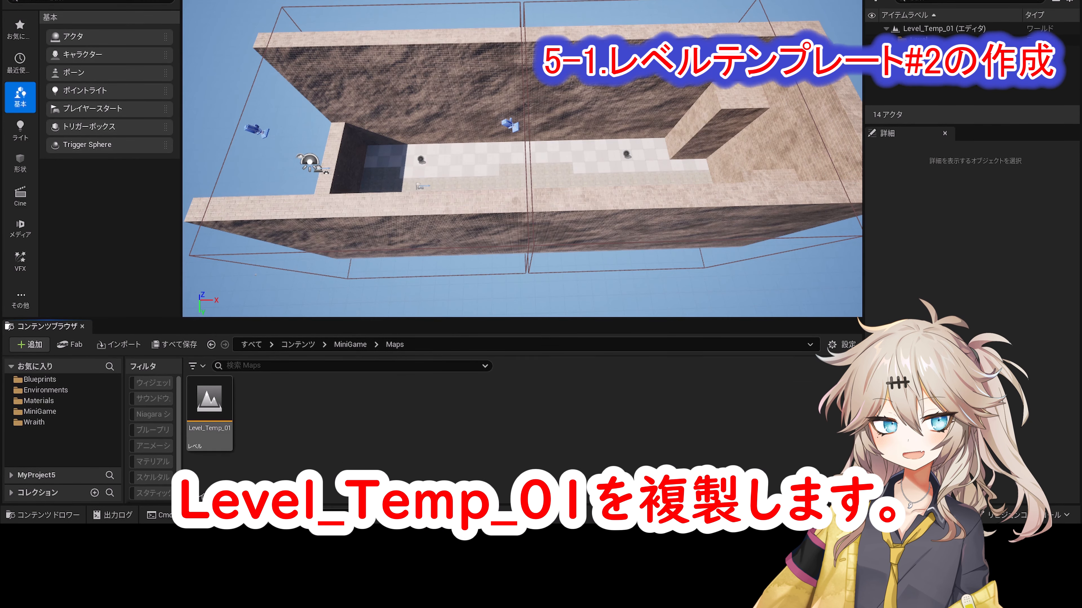
pyautogui.rightClick(213, 486)
pyautogui.click(290, 167)
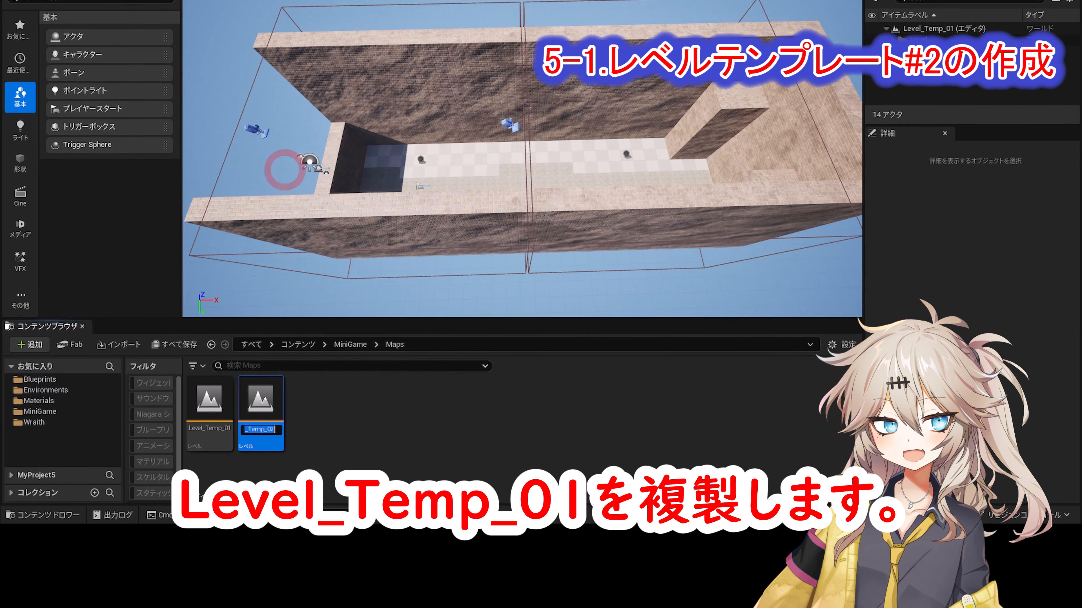
# Open Level_Temp_02, saving pending content, and delete the SM_E_Board_ALL_001 mesh from the corridor floor.
pyautogui.doubleClick(261, 400)
pyautogui.click(560, 349)
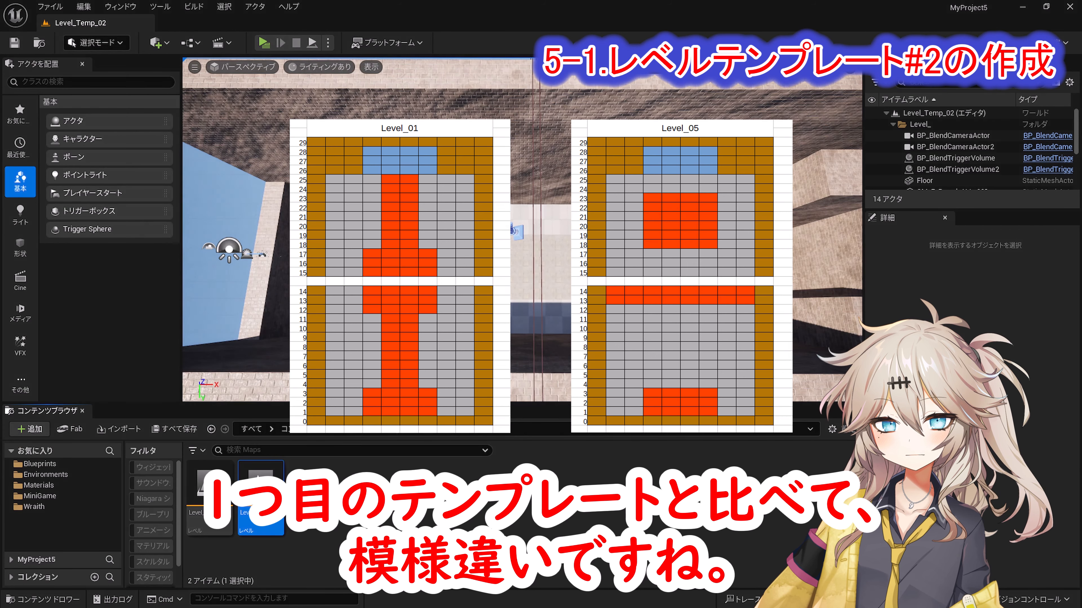
pyautogui.click(580, 267)
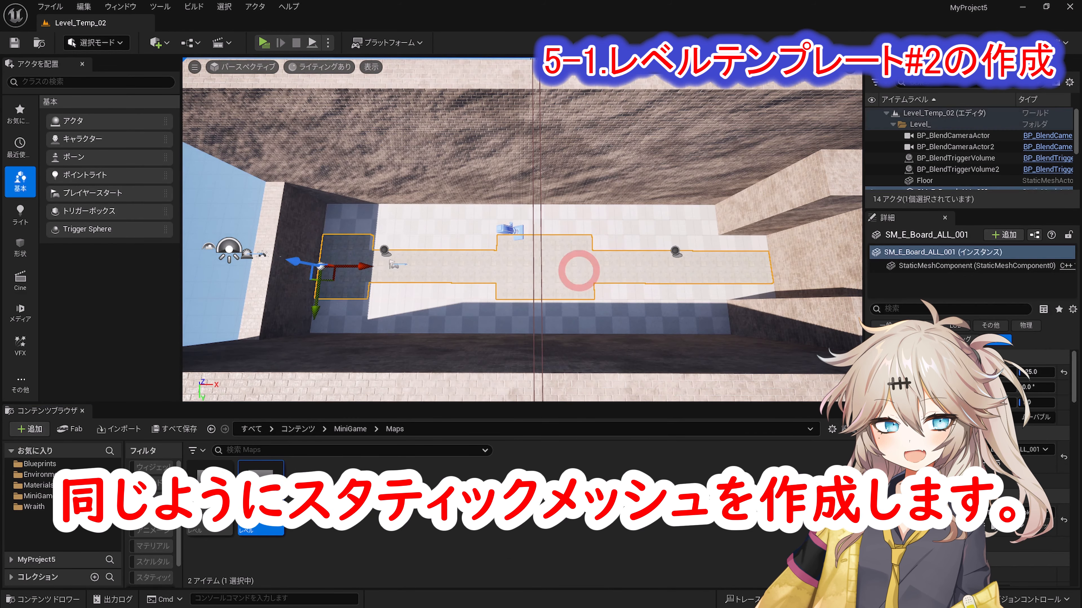
pyautogui.press('Delete')
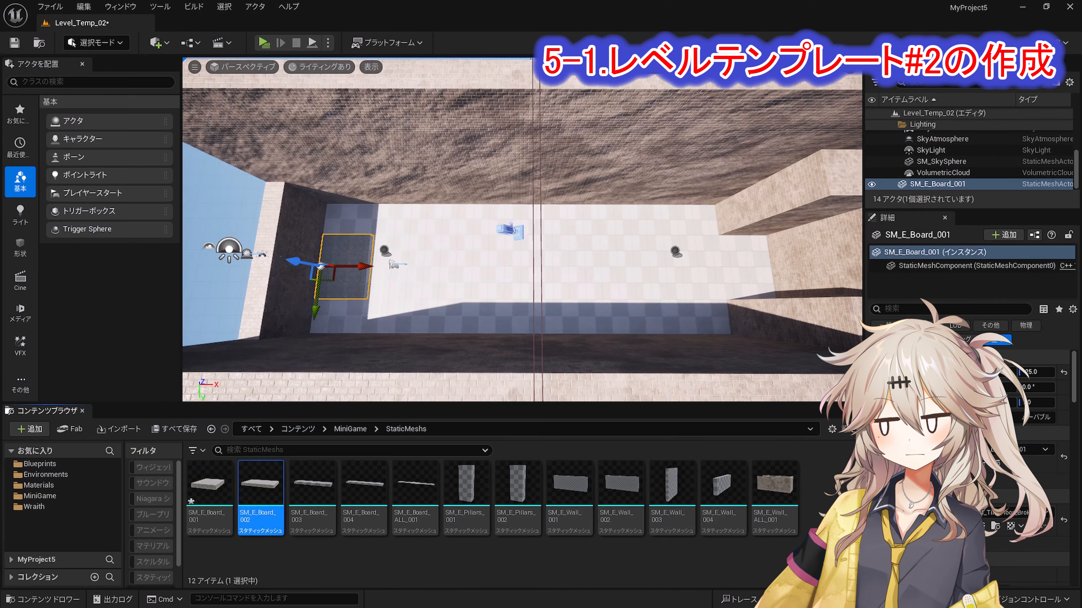
# Place the SM_E_Board_002 mesh on the floor in the far half of the corridor.
pyautogui.click(97, 42)
pyautogui.click(89, 109)
pyautogui.moveTo(261, 486); pyautogui.dragTo(634, 268)
pyautogui.click(529, 381)
# Return to selection mode and add a box geometry brush across the middle of the corridor floor.
pyautogui.click(97, 43)
pyautogui.click(87, 62)
pyautogui.click(21, 384)
pyautogui.click(39, 411)
pyautogui.moveTo(90, 121); pyautogui.dragTo(531, 277)
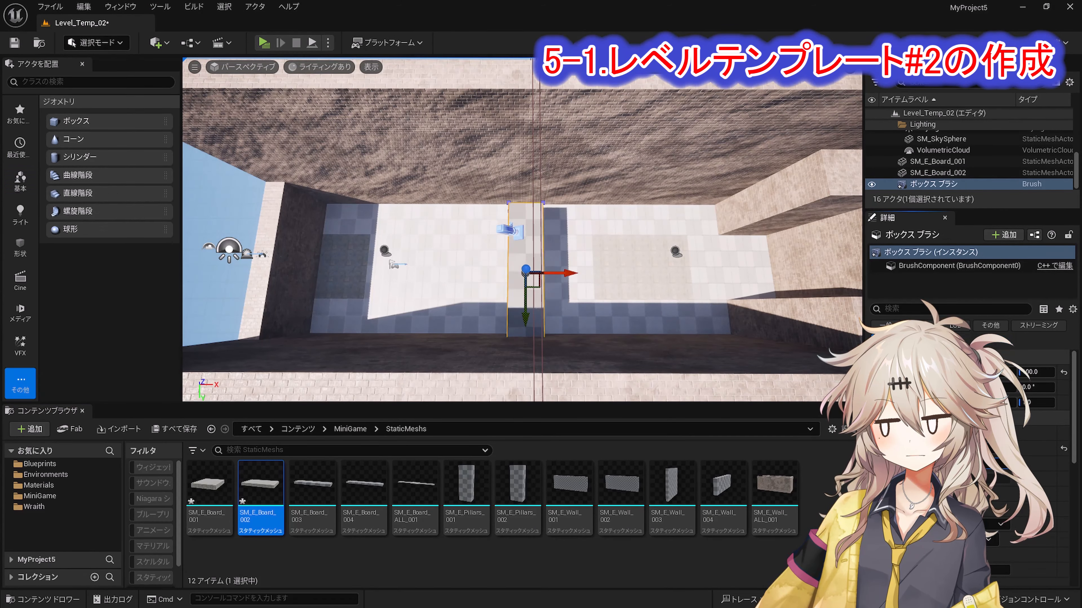
# Convert the box brush into a static mesh named SM_E_Board_005.
pyautogui.scroll(-5, 1021, 426)
pyautogui.click(1031, 413)
pyautogui.click(580, 390)
pyautogui.write('SM_E_Board_005')
pyautogui.click(533, 412)
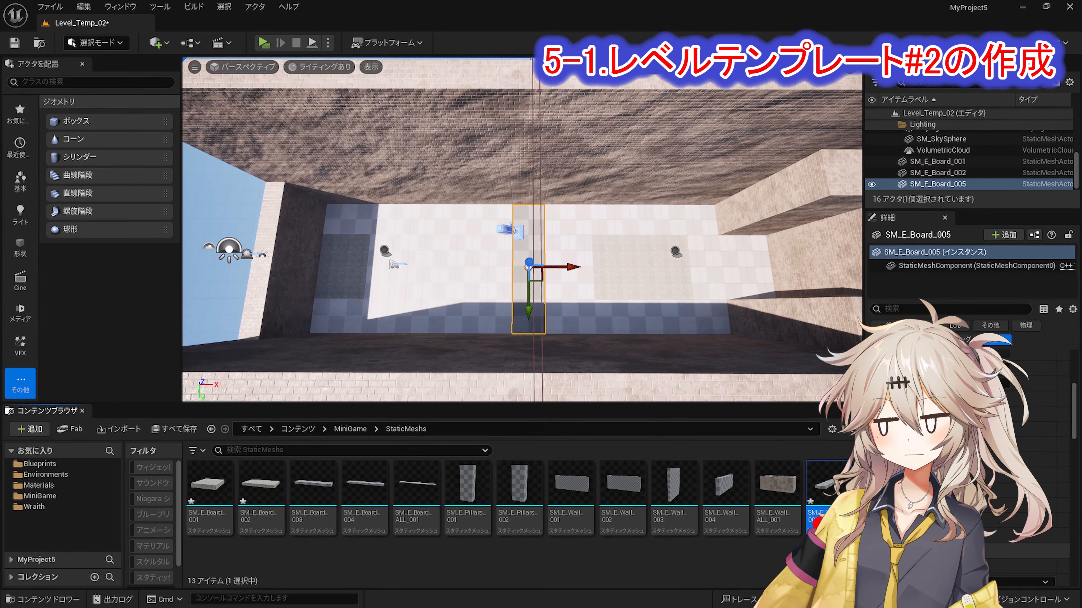
# Open the SM_E_Board_005 mesh asset, close its editor, and change the level editor's mode.
pyautogui.doubleClick(822, 486)
pyautogui.click(1069, 7)
pyautogui.click(96, 42)
pyautogui.click(90, 109)
pyautogui.click(20, 161)
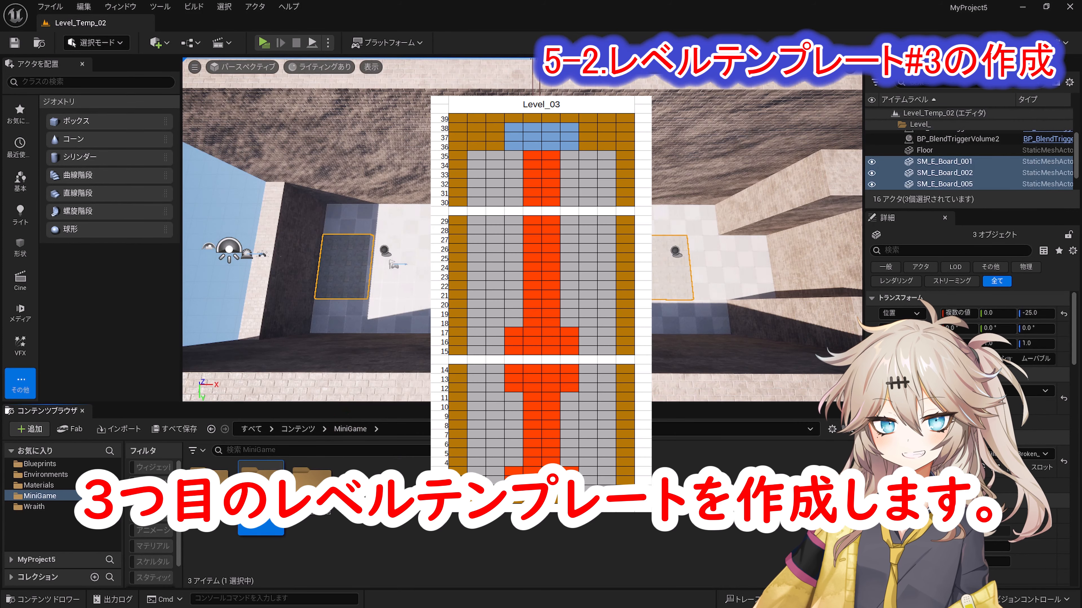
# Duplicate Level_Temp_02 in the Maps folder as Level_Temp_03 and open the copy, saving it.
pyautogui.doubleClick(261, 497)
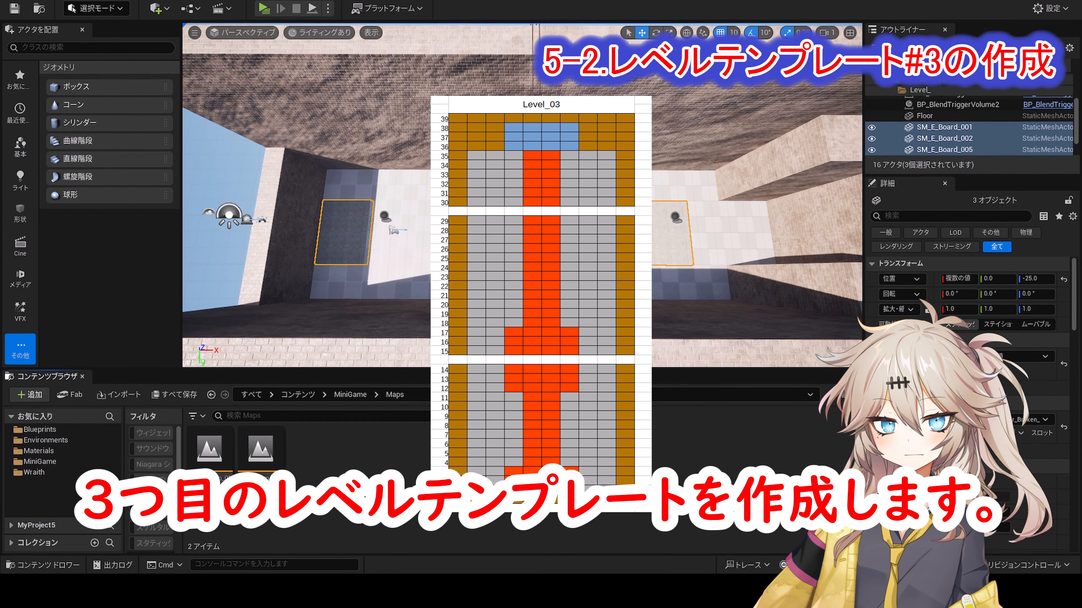
pyautogui.rightClick(262, 530)
pyautogui.hotkey('ctrl', 'd')
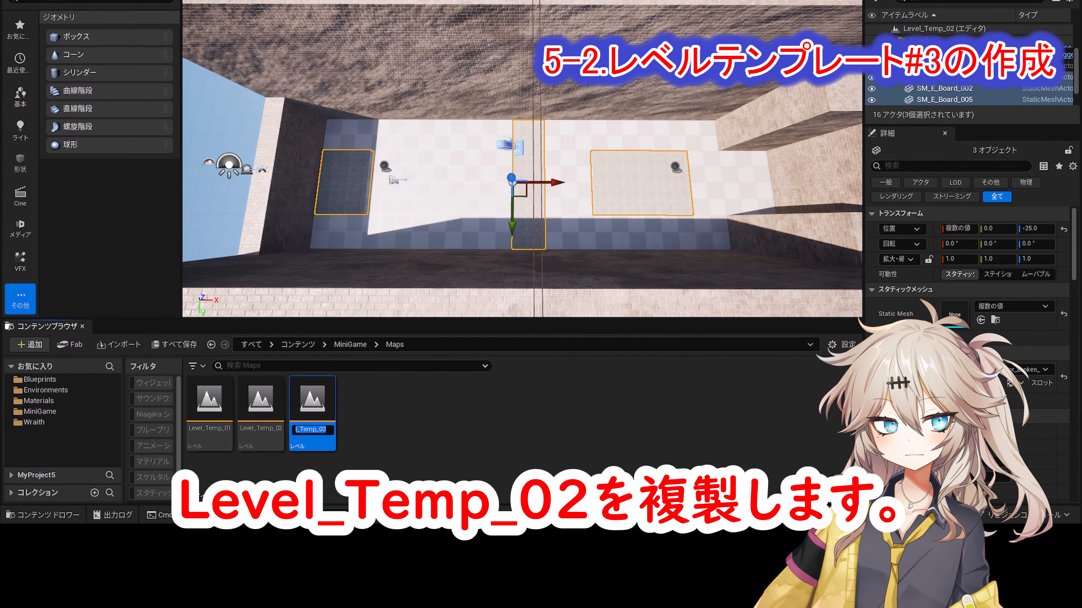
pyautogui.doubleClick(312, 403)
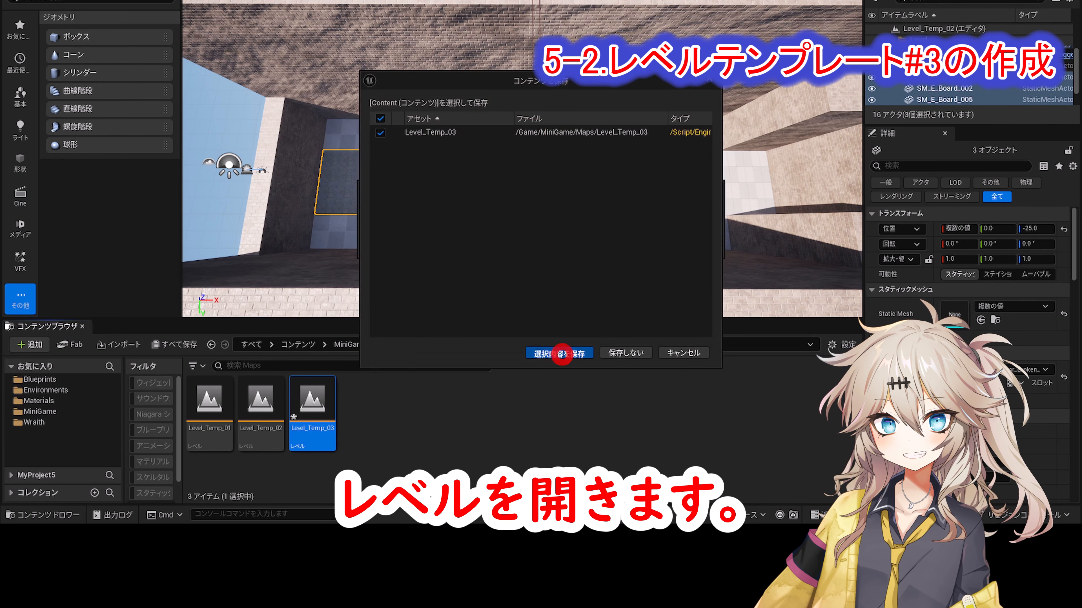
pyautogui.click(562, 354)
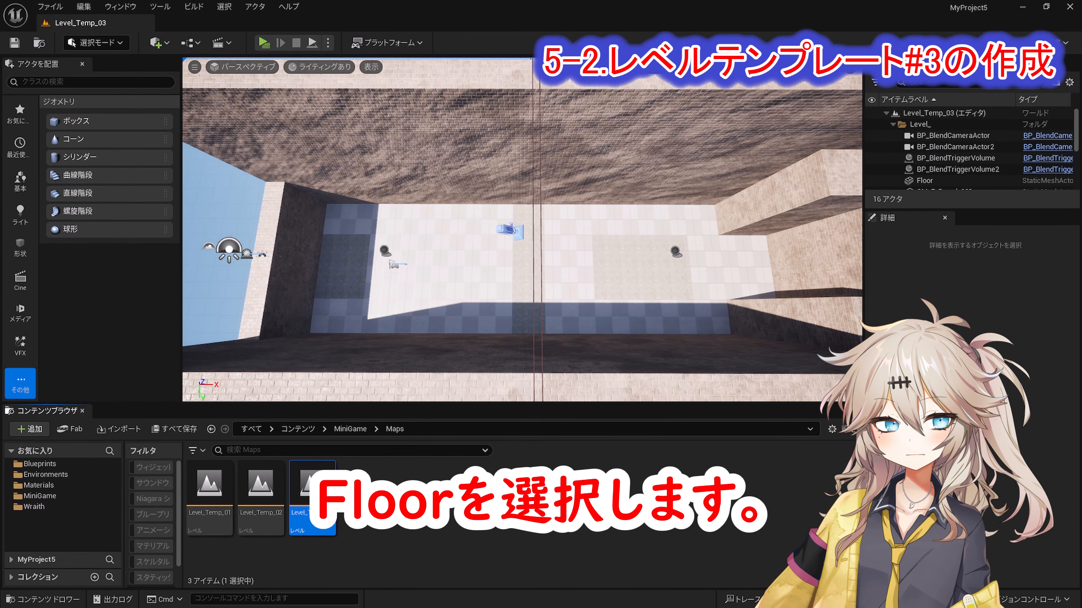
# Set the Floor's X scale to 4.0 and its X location to 1950.0.
pyautogui.click(445, 262)
pyautogui.click(958, 403)
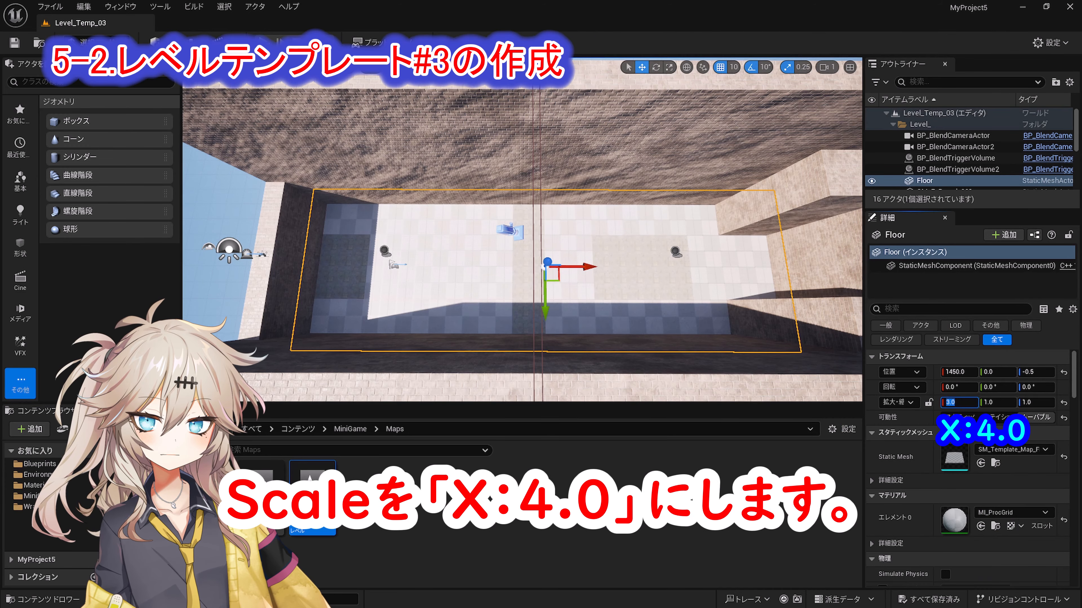
pyautogui.write('4')
pyautogui.press('Return')
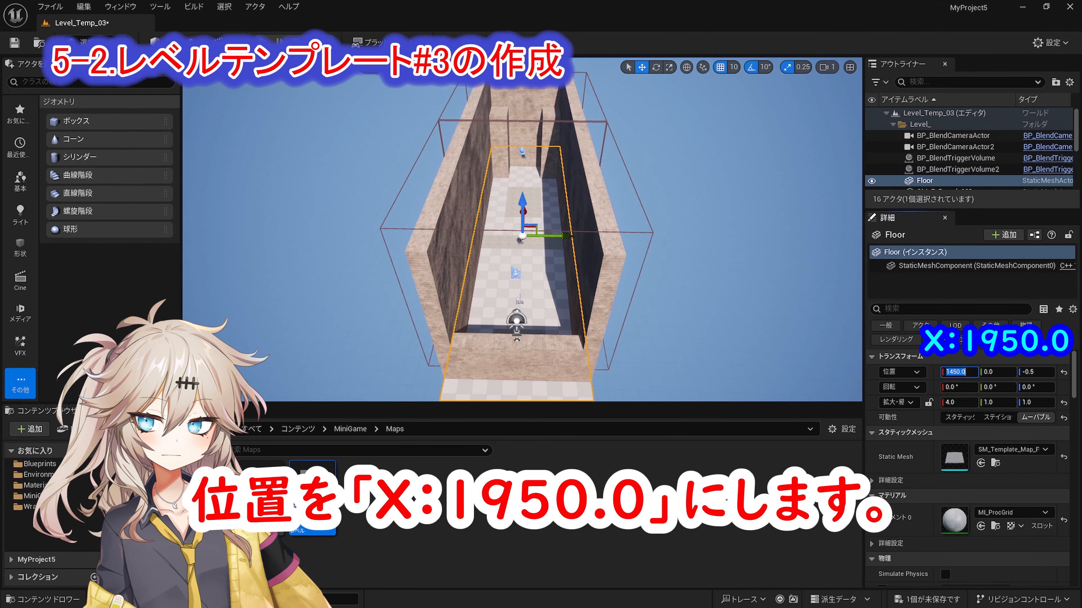
pyautogui.write('19')
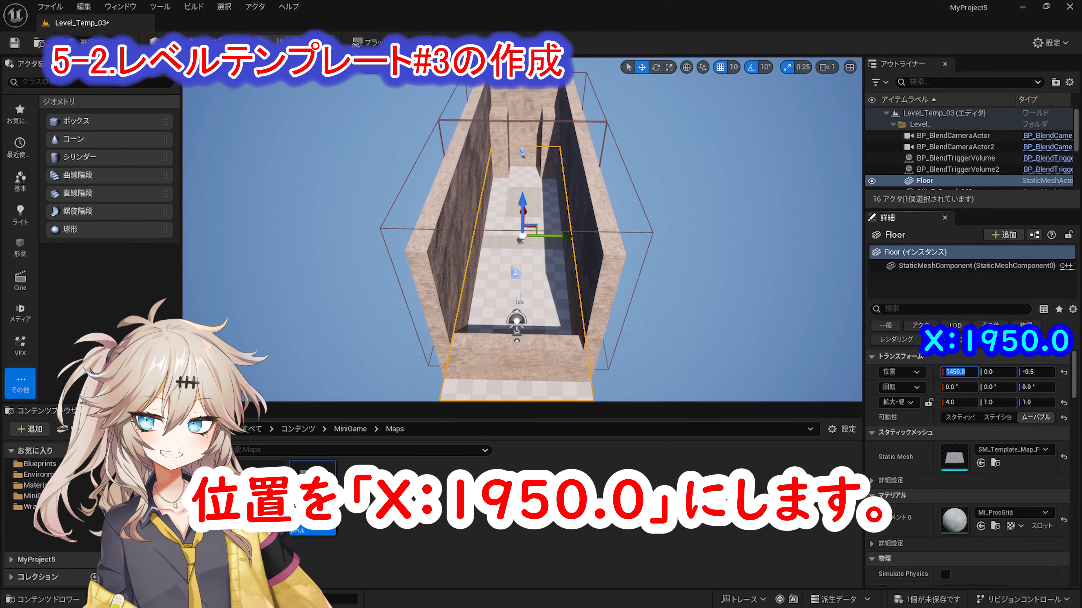
pyautogui.press('Return')
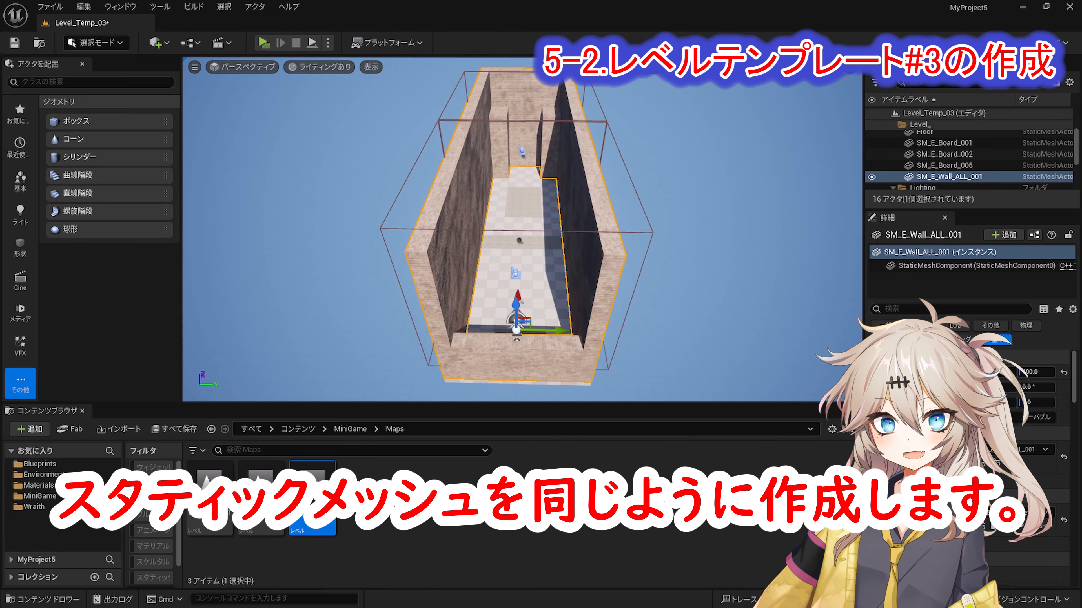
# Delete the SM_E_Wall_ALL_001 wall mesh from Level_Temp_03.
pyautogui.press('Delete')
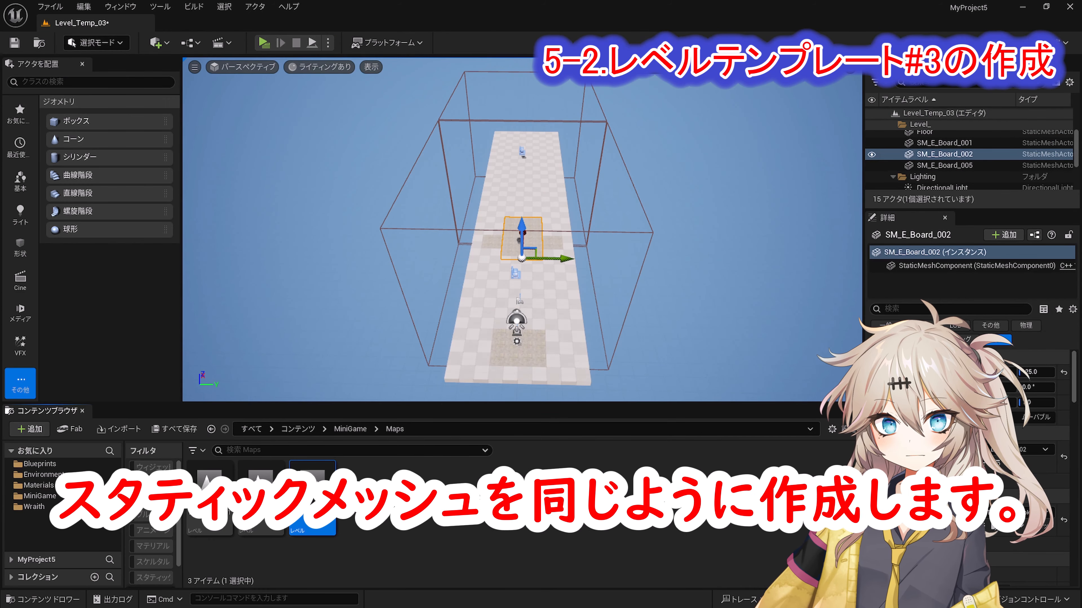
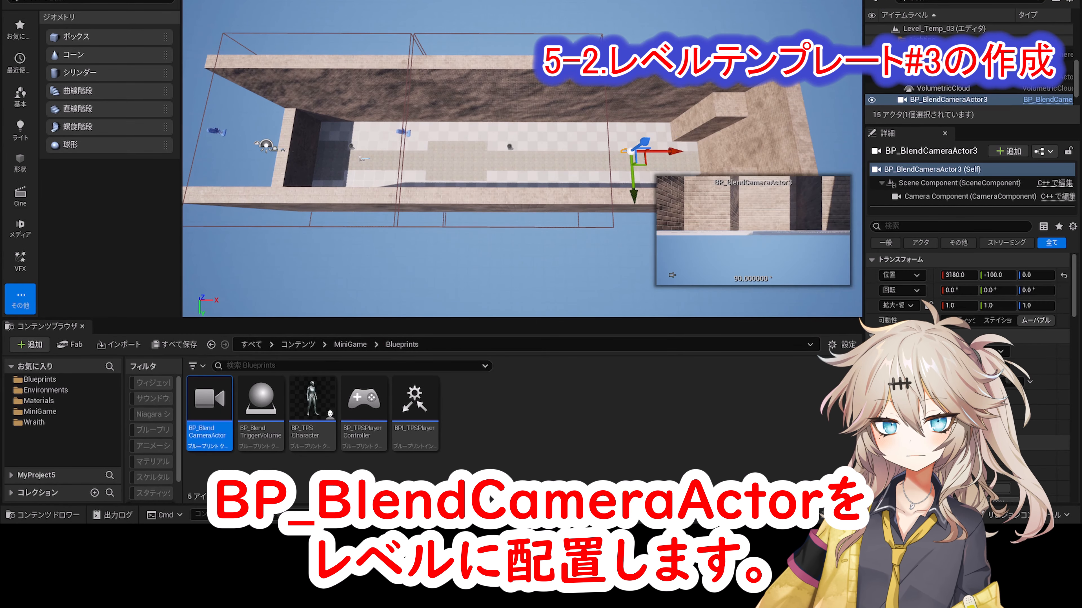
# Set BP_BlendCameraActor3's location to X 2600, Y 0, Z 1000.
pyautogui.click(958, 275)
pyautogui.write('2600')
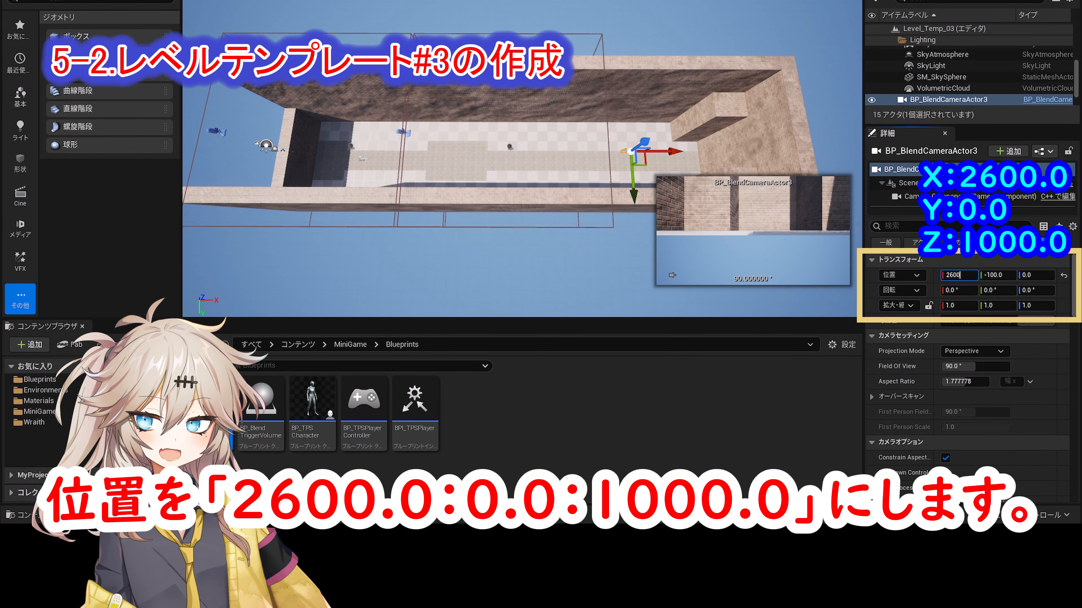
pyautogui.press('Tab')
pyautogui.write('0')
pyautogui.press('Tab')
pyautogui.write('1000')
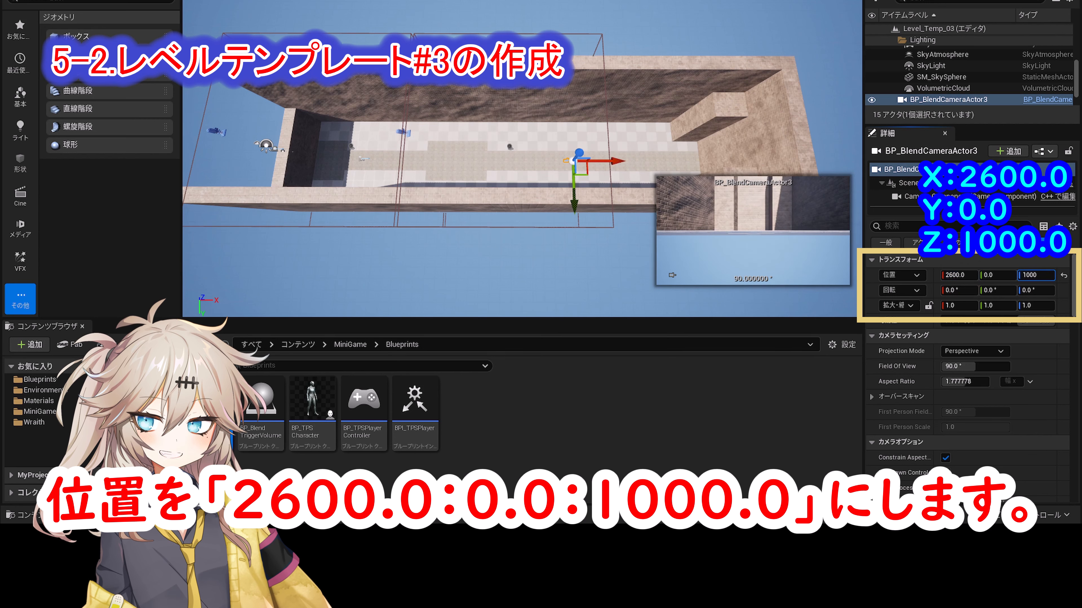
pyautogui.press('Return')
# Set BP_BlendCameraActor3's Y rotation to -50 degrees.
pyautogui.click(1007, 290)
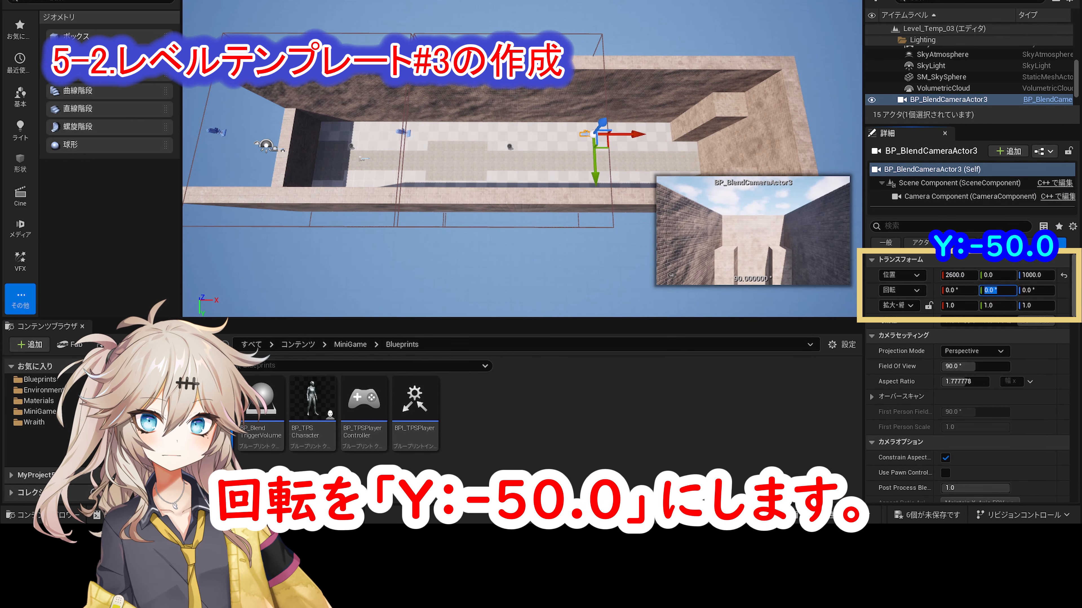
pyautogui.write('-50')
pyautogui.press('Return')
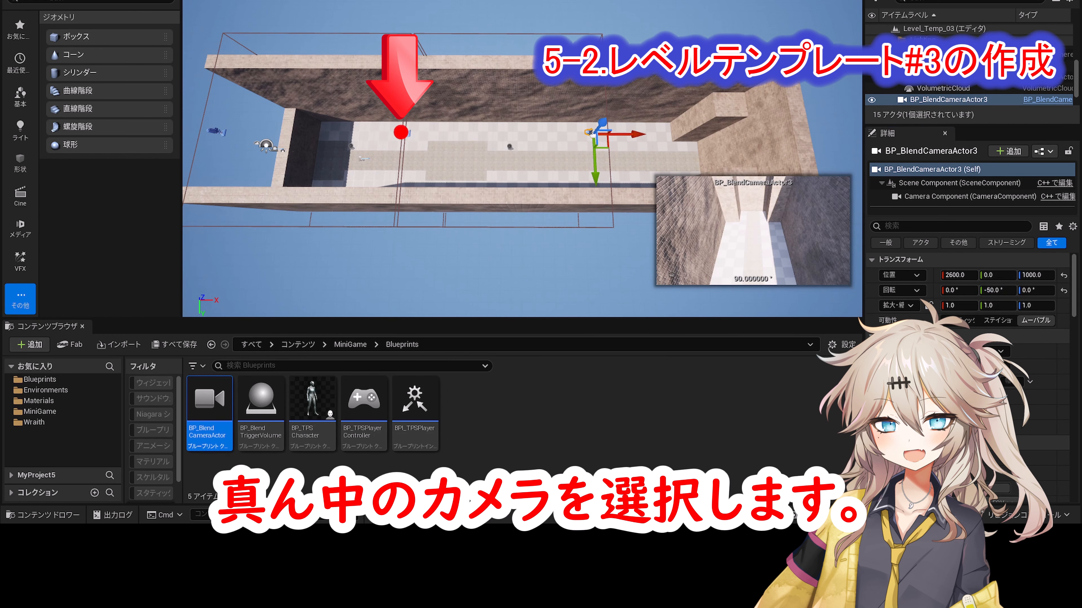
# Set the Y rotation of the middle camera, BP_BlendCameraActor2, to -60 degrees.
pyautogui.click(403, 130)
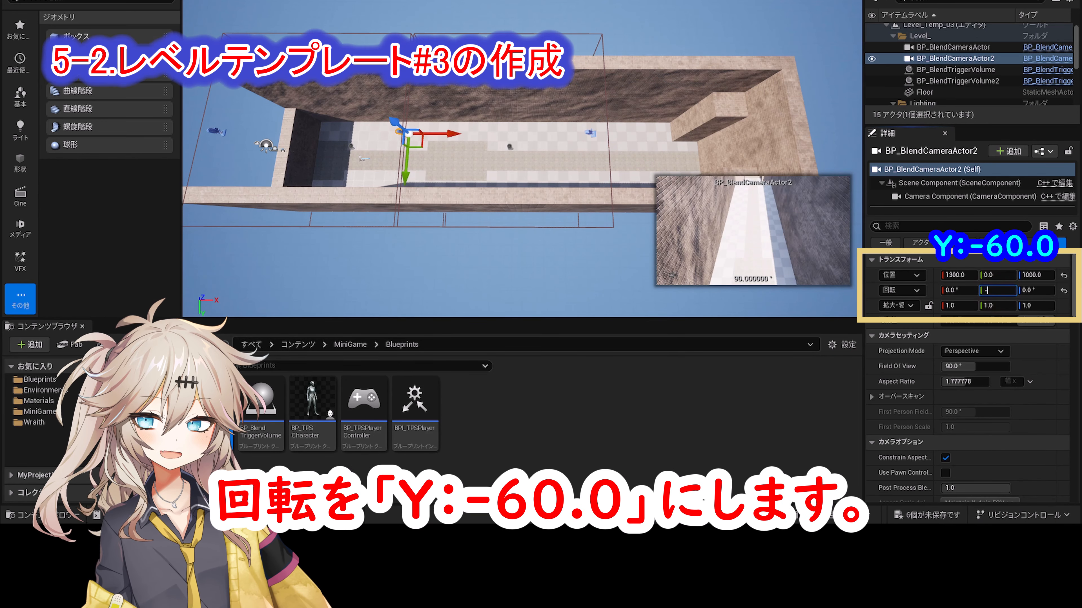
pyautogui.write('-60')
pyautogui.press('Return')
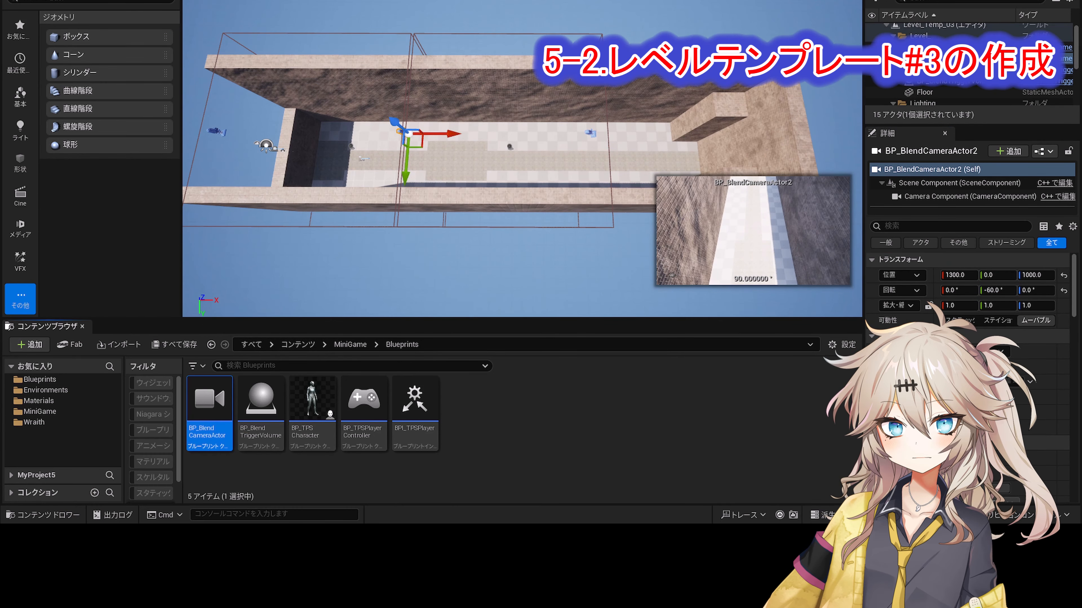
# Add a BP_BlendTriggerVolume to the far end of the corridor and set its location to X 3300, Y 0, Z 600.
pyautogui.moveTo(258, 422); pyautogui.dragTo(670, 147)
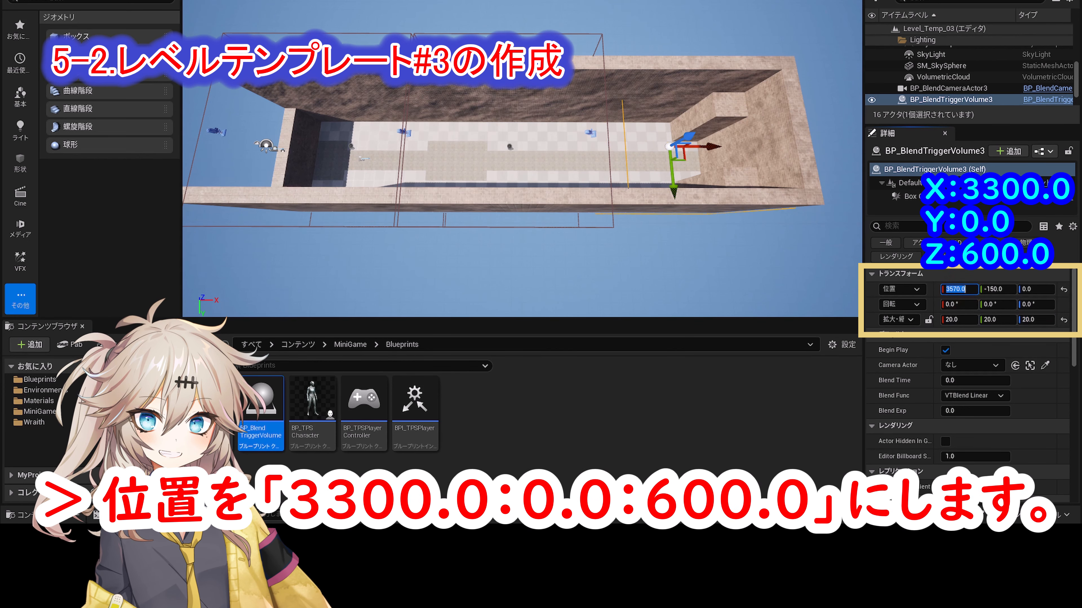
pyautogui.write('3300')
pyautogui.press('Tab')
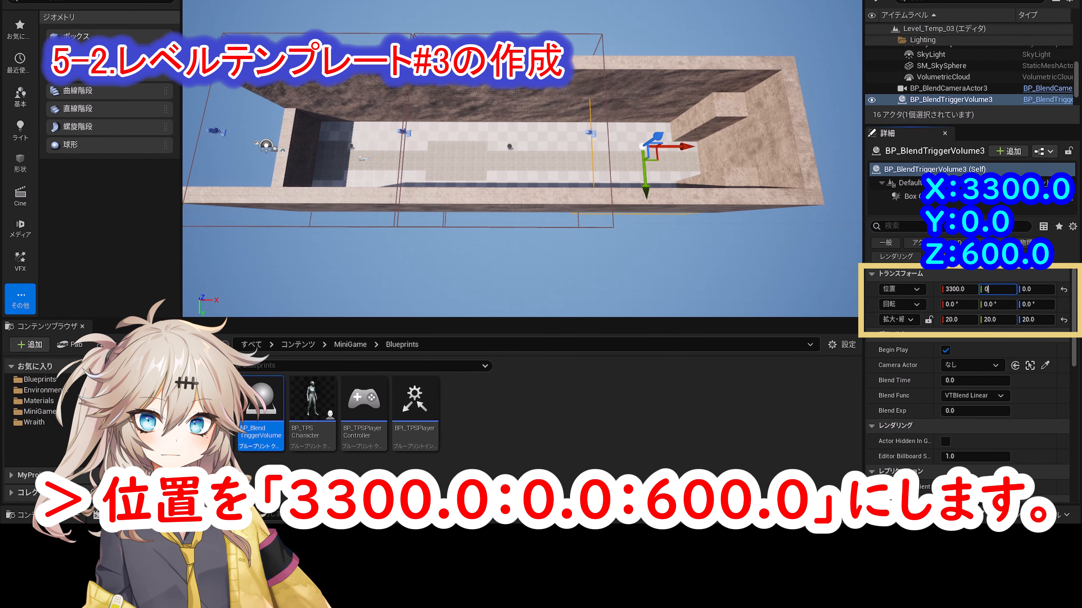
pyautogui.write('600')
pyautogui.press('Return')
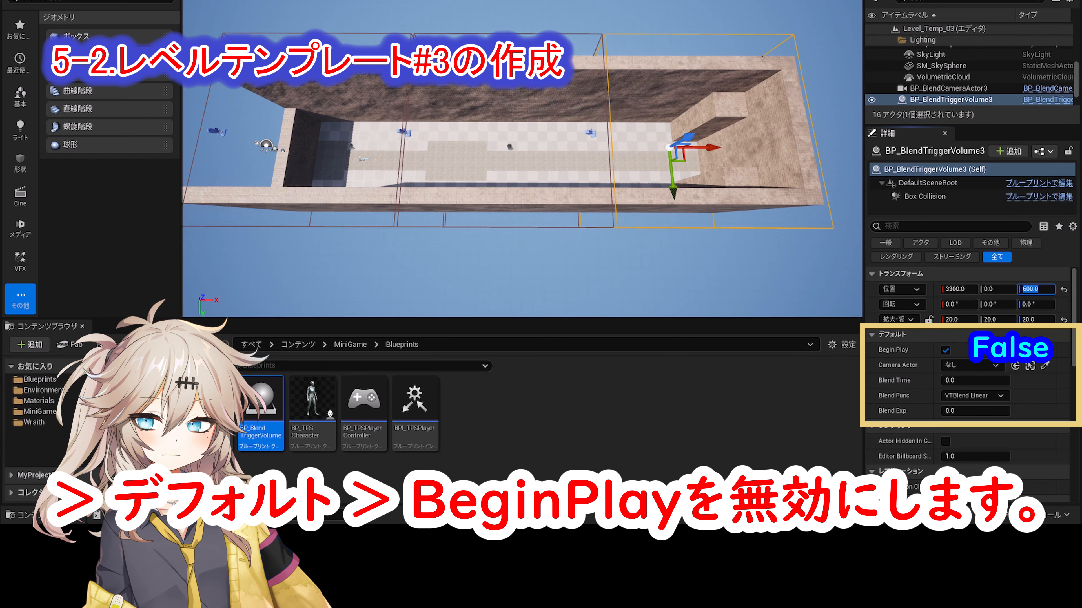
# Disable Begin Play on BP_BlendTriggerVolume3 and assign BP_BlendCameraActor3 as its Camera Actor.
pyautogui.click(946, 351)
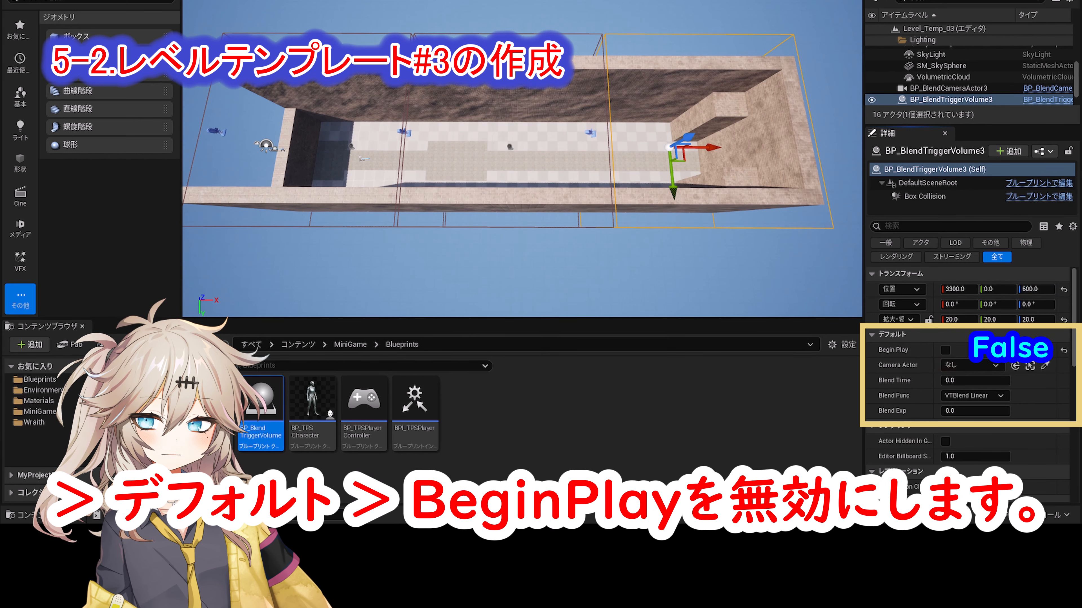
pyautogui.click(1044, 365)
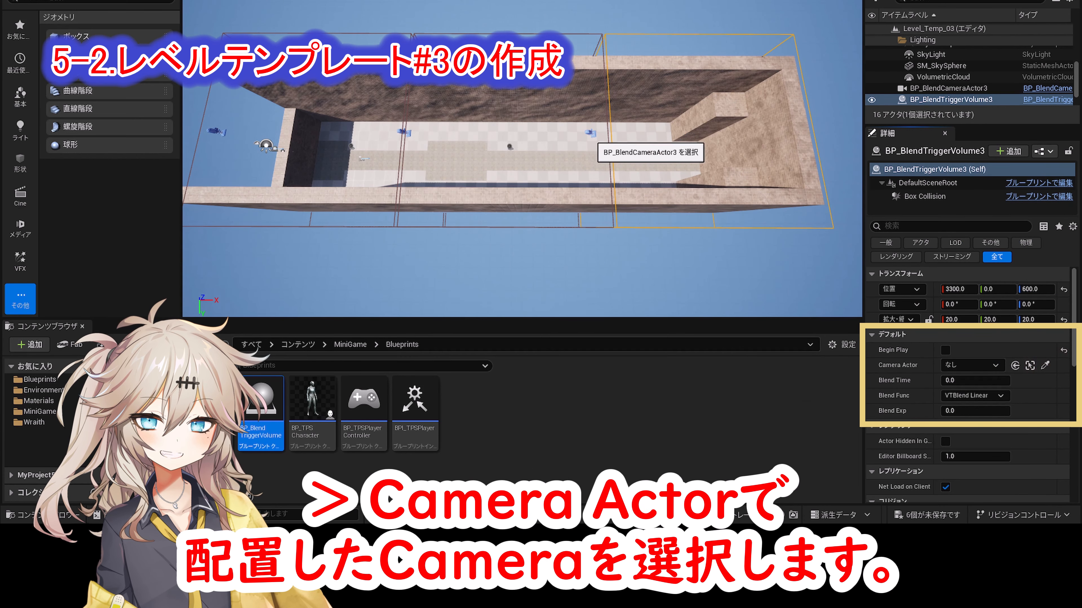
pyautogui.click(590, 132)
pyautogui.click(954, 380)
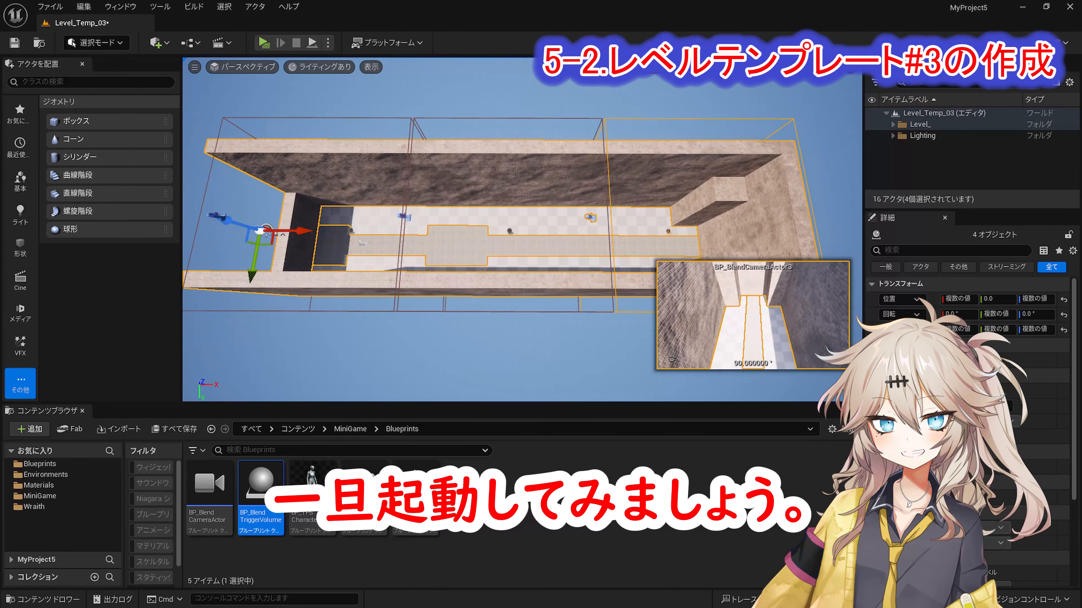
# Play-test Level_Temp_03 by running the character to the corridor's far end and back to check the camera blending, and stop the play session.
pyautogui.click(265, 42)
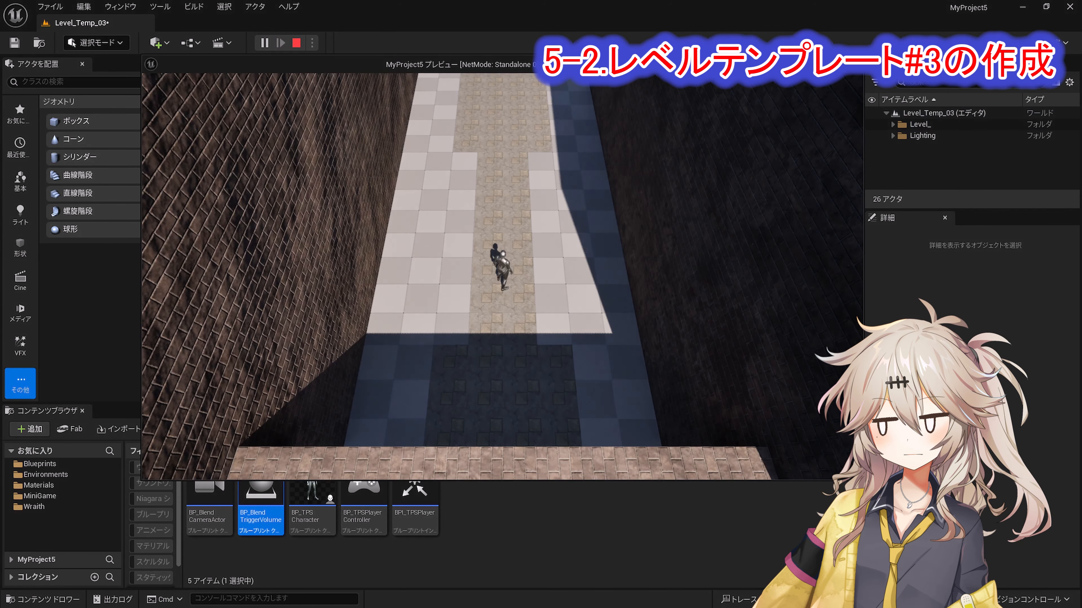
pyautogui.press('w')
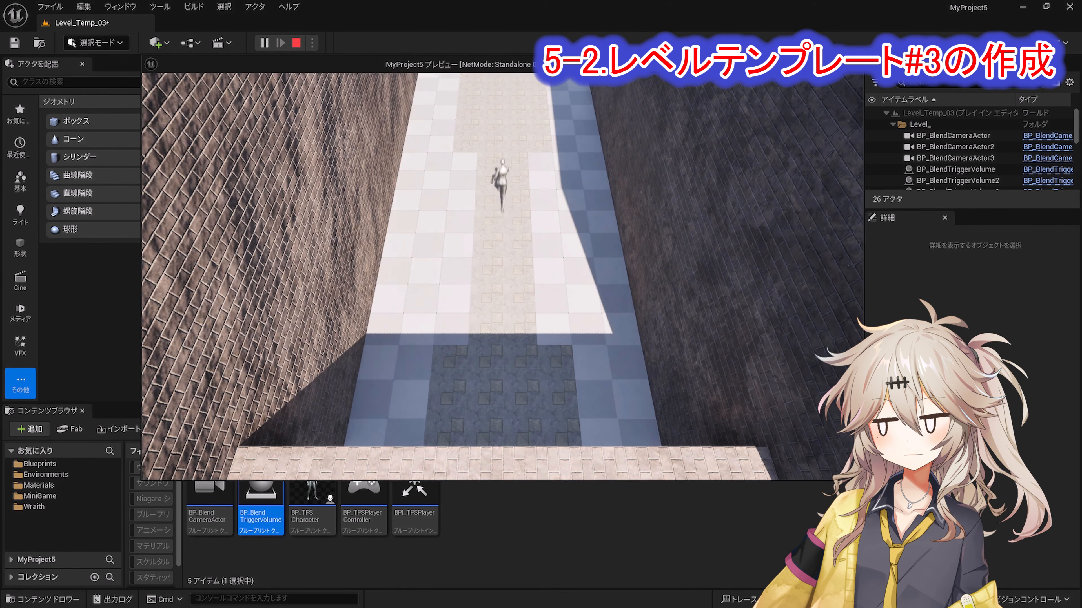
pyautogui.press('w')
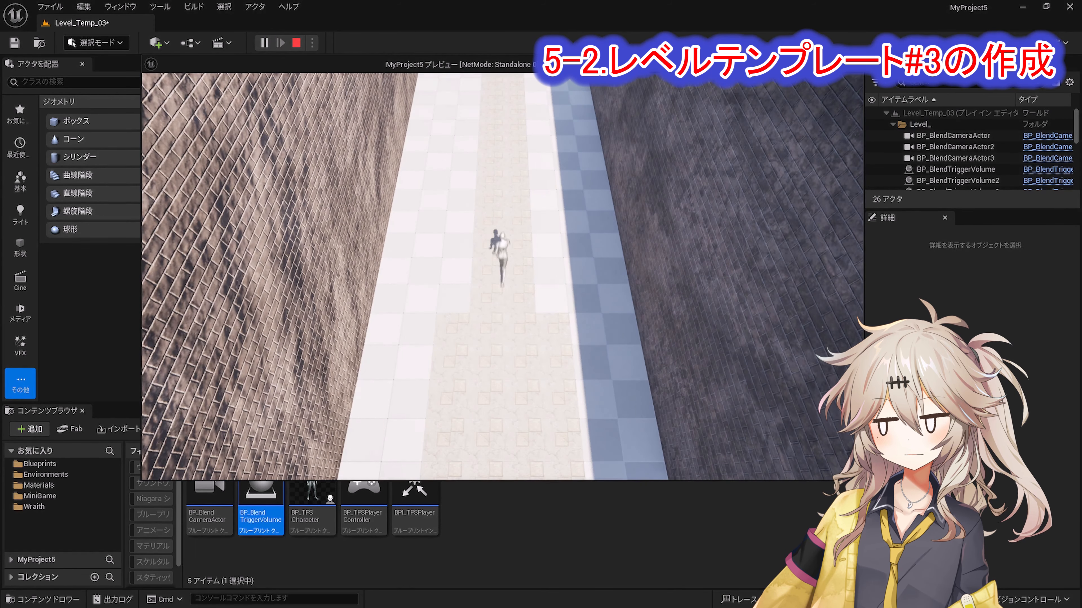
pyautogui.press('w')
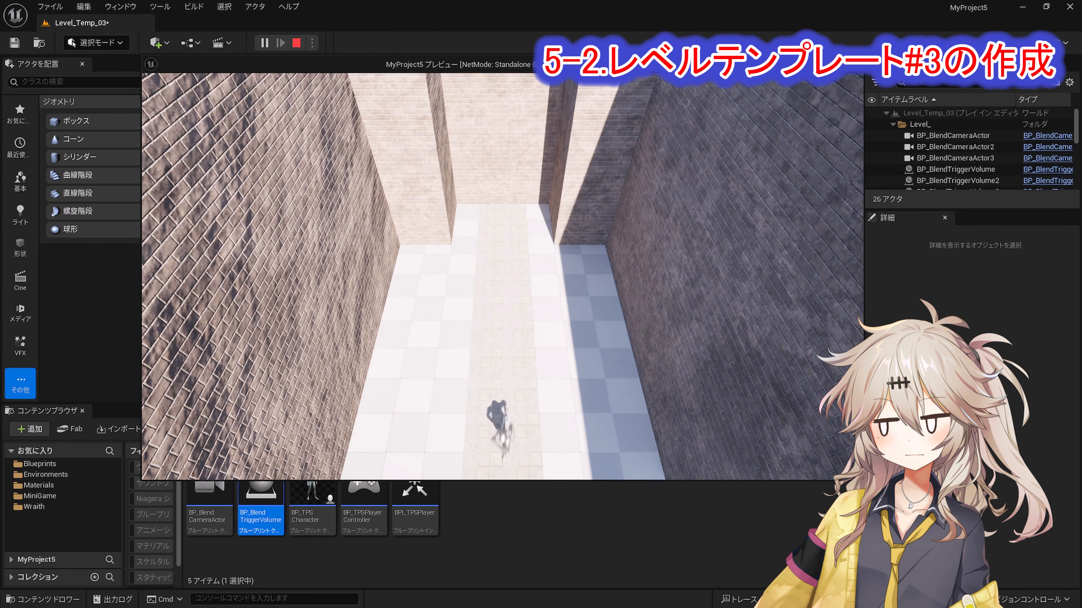
pyautogui.press('s')
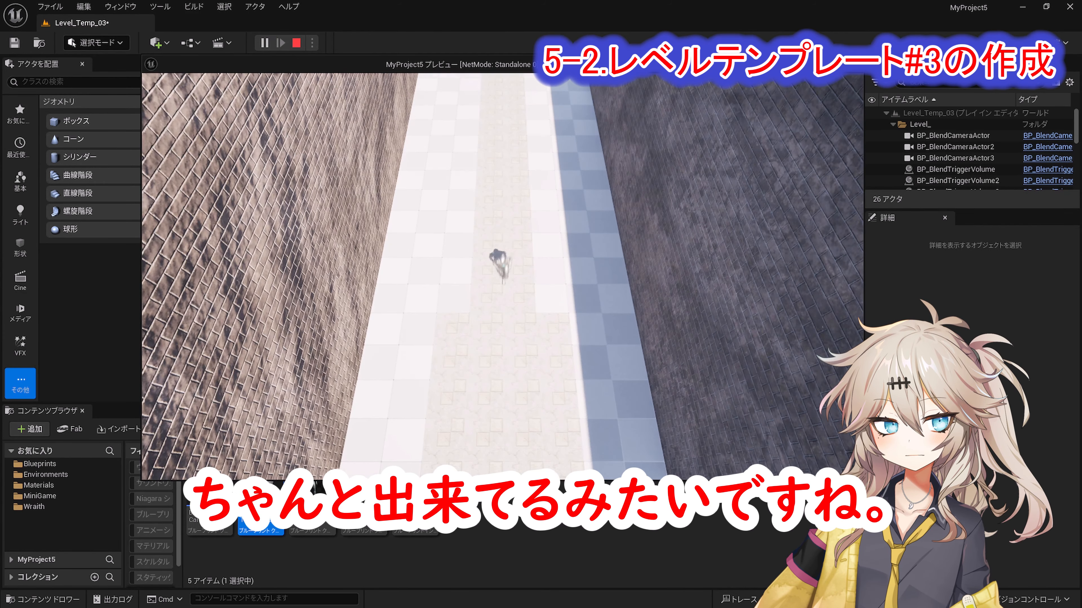
pyautogui.press('s')
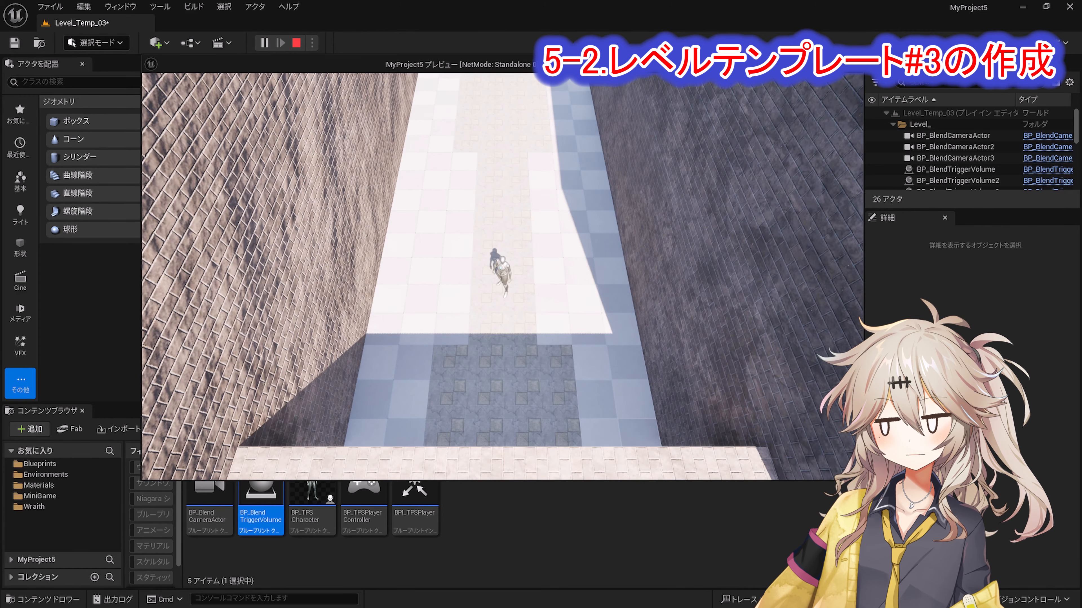
pyautogui.press('Escape')
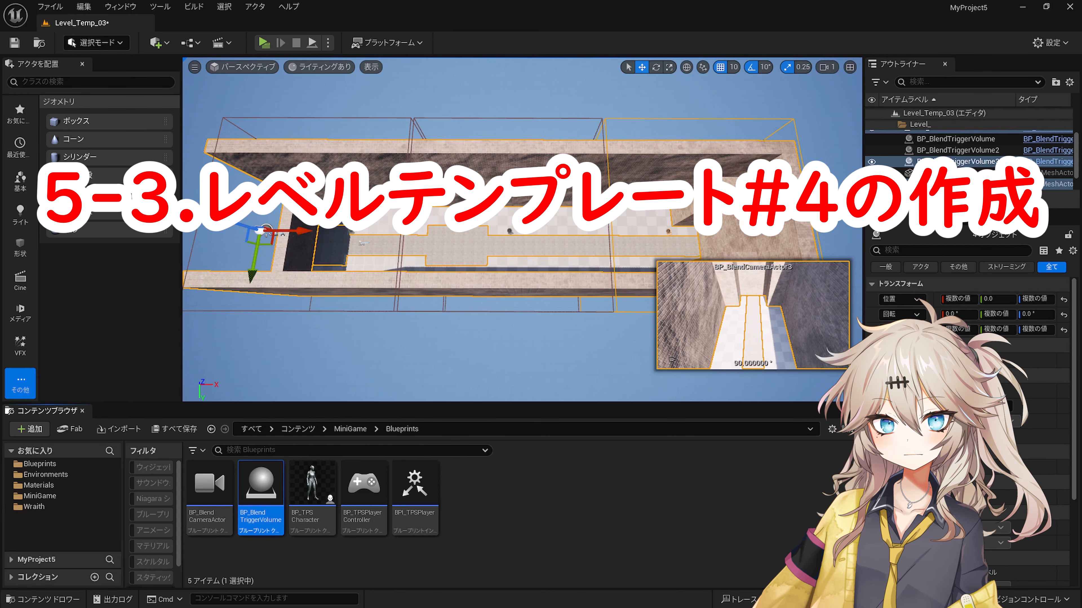
# Duplicate the Level_Temp_03 map in the MiniGame Maps folder and open the copy, saving the pending changes.
pyautogui.click(350, 429)
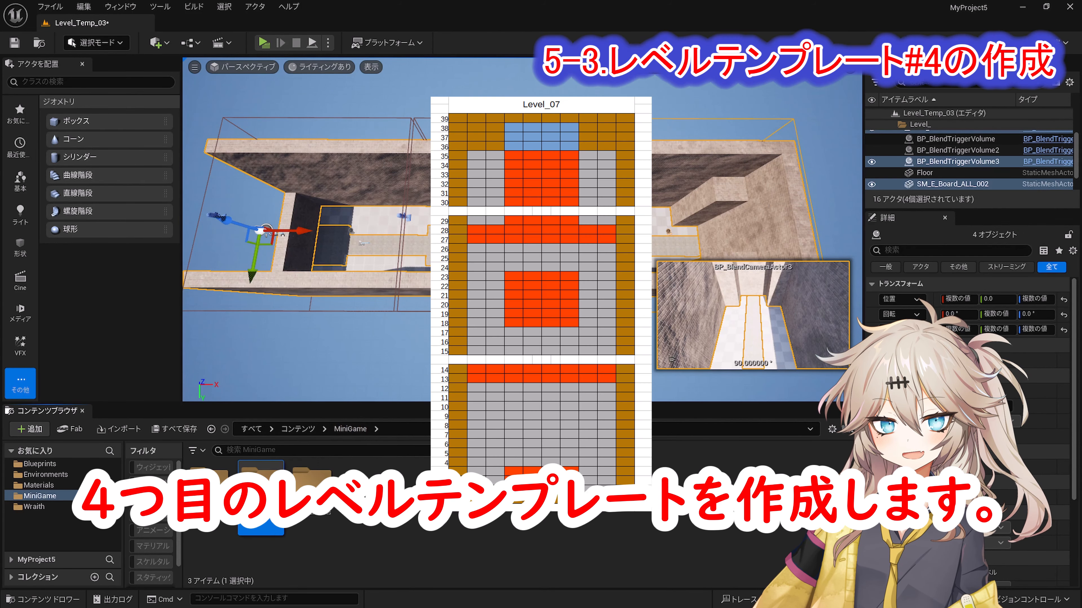
pyautogui.doubleClick(261, 496)
pyautogui.rightClick(326, 521)
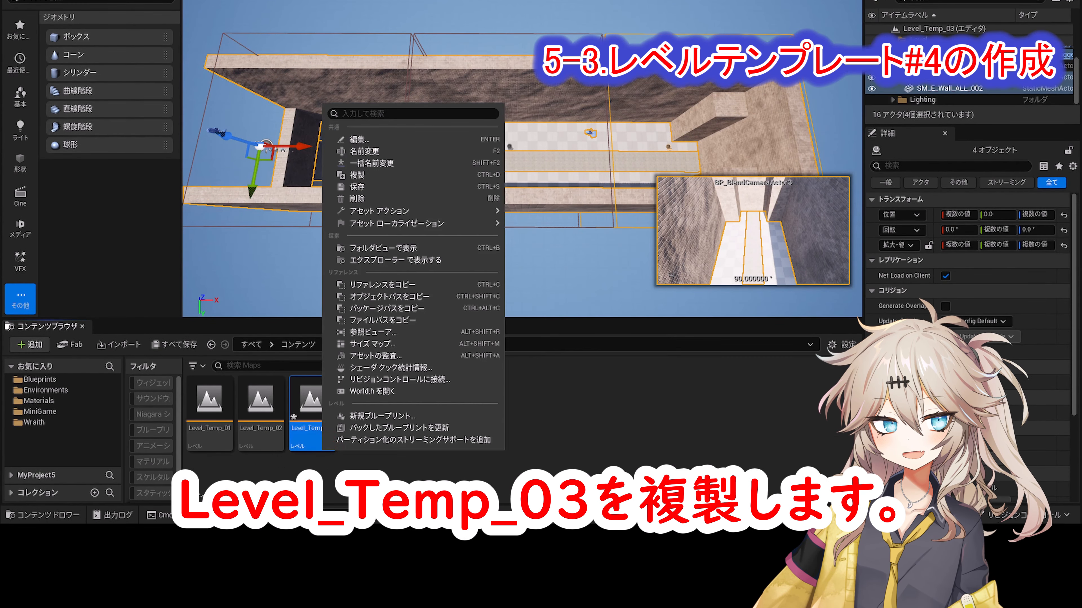
pyautogui.click(376, 258)
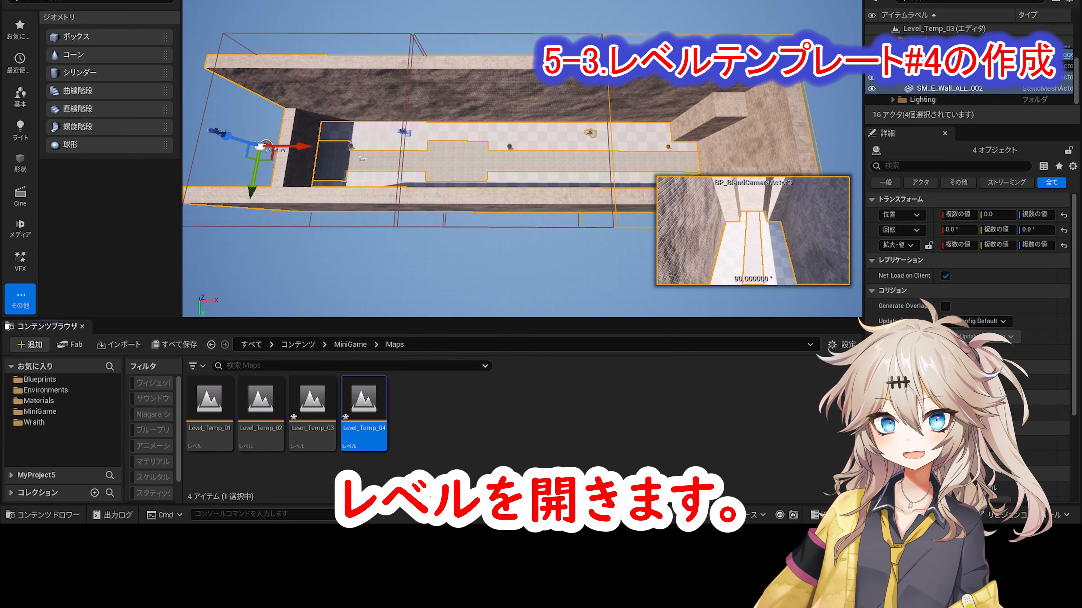
pyautogui.doubleClick(364, 399)
pyautogui.click(559, 353)
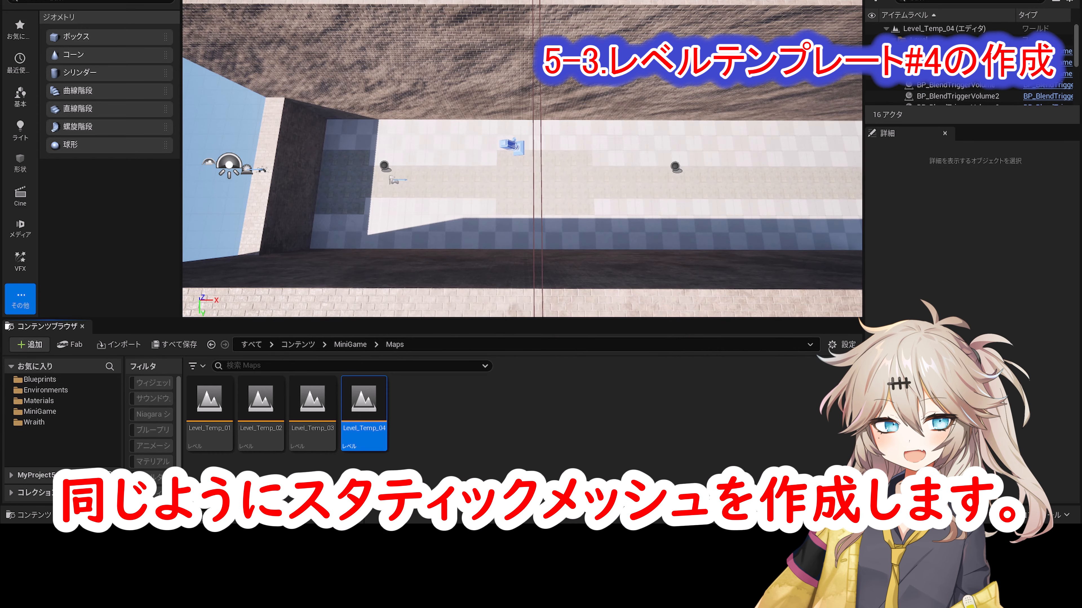
# Replace the SM_E_Board_ALL_002 mesh with separate SM_E_Board pieces and convert the box brush near the corridor's far end into static mesh SM_E_Board_007.
pyautogui.click(543, 183)
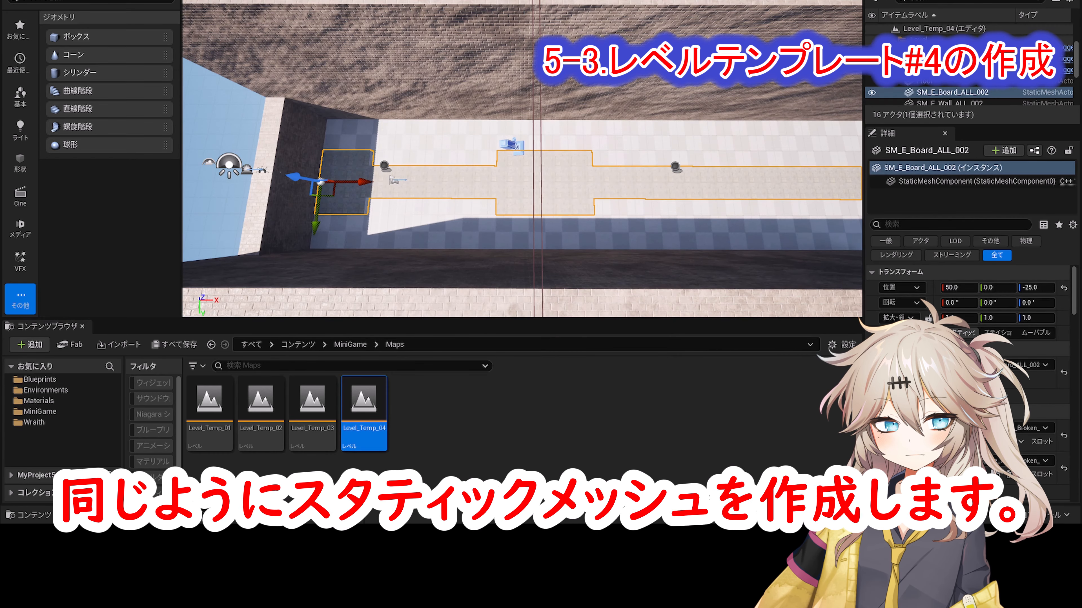
pyautogui.press('Delete')
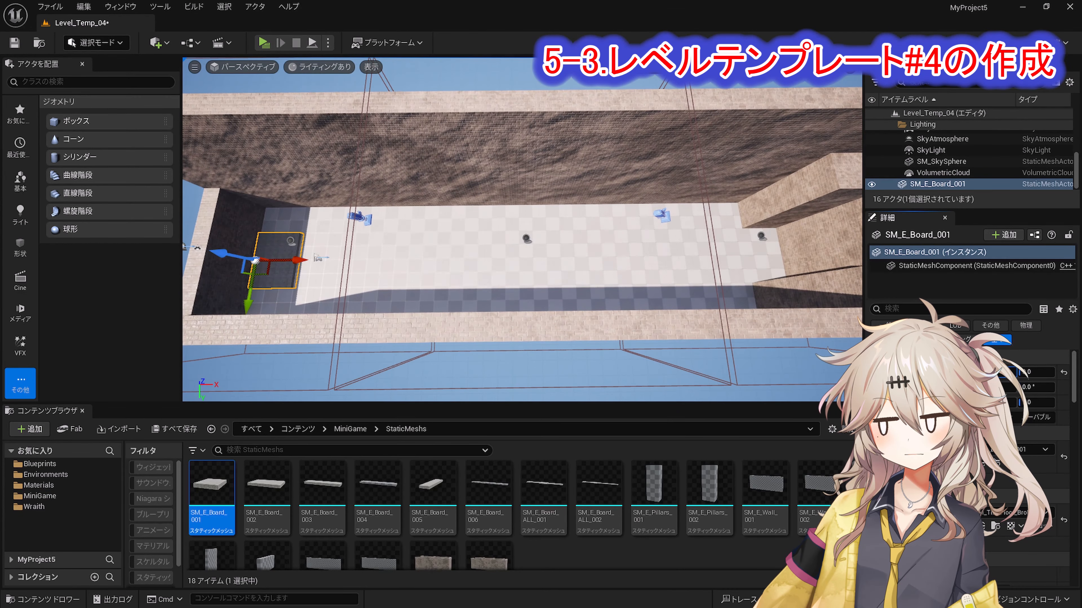
pyautogui.moveTo(240, 256); pyautogui.dragTo(469, 258)
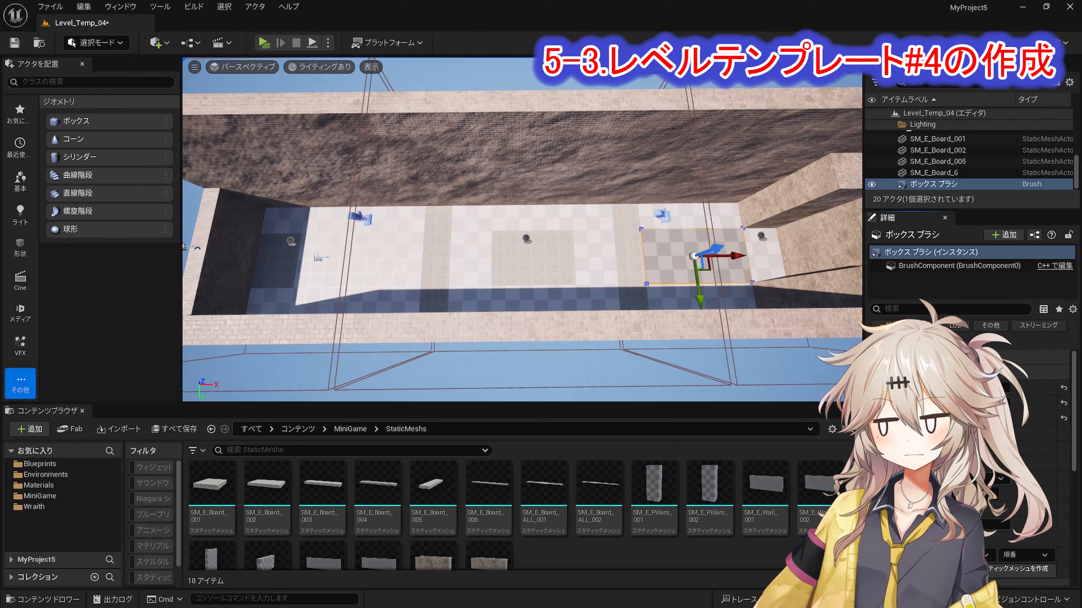
pyautogui.click(1022, 569)
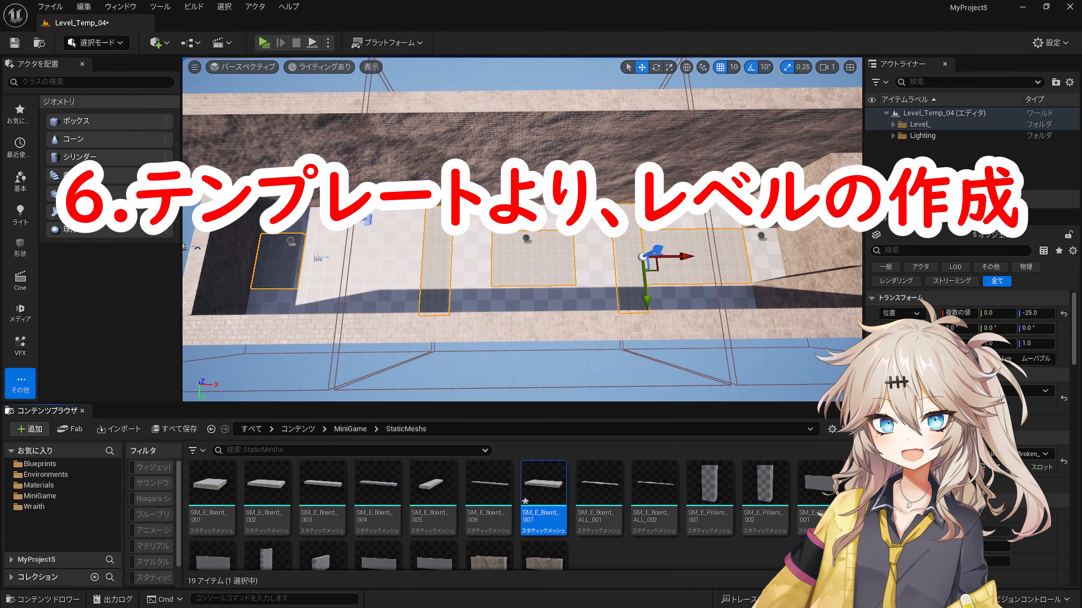
# Return to the MiniGame Maps folder and make three copies of Level_Temp_01.
pyautogui.click(350, 429)
pyautogui.doubleClick(260, 484)
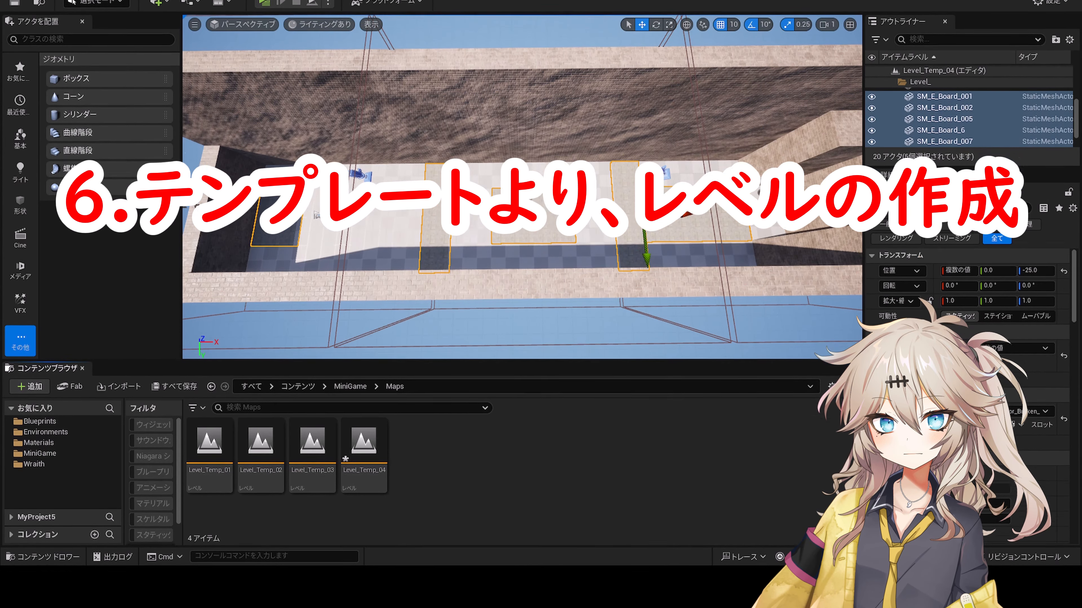
pyautogui.click(204, 482)
pyautogui.hotkey('ctrl', 'v')
pyautogui.hotkey('ctrl', 'v')
pyautogui.hotkey('ctrl', 'v')
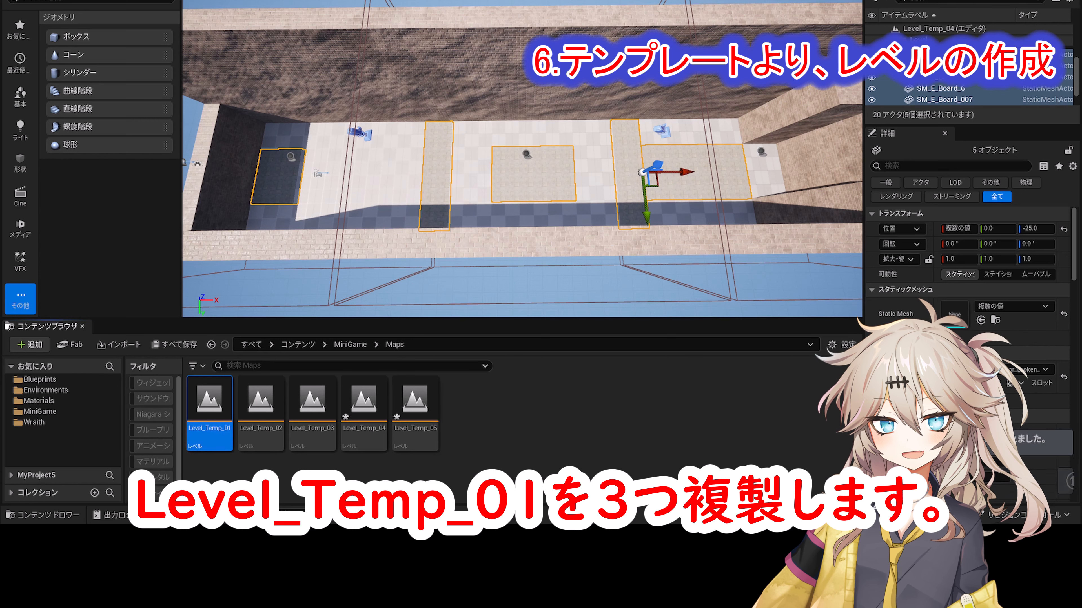
# Rename the three copies of Level_Temp_01 as Level_1, Level_2 and Level_10.
pyautogui.click(415, 409)
pyautogui.press('F2')
pyautogui.write('Level_1')
pyautogui.press('Return')
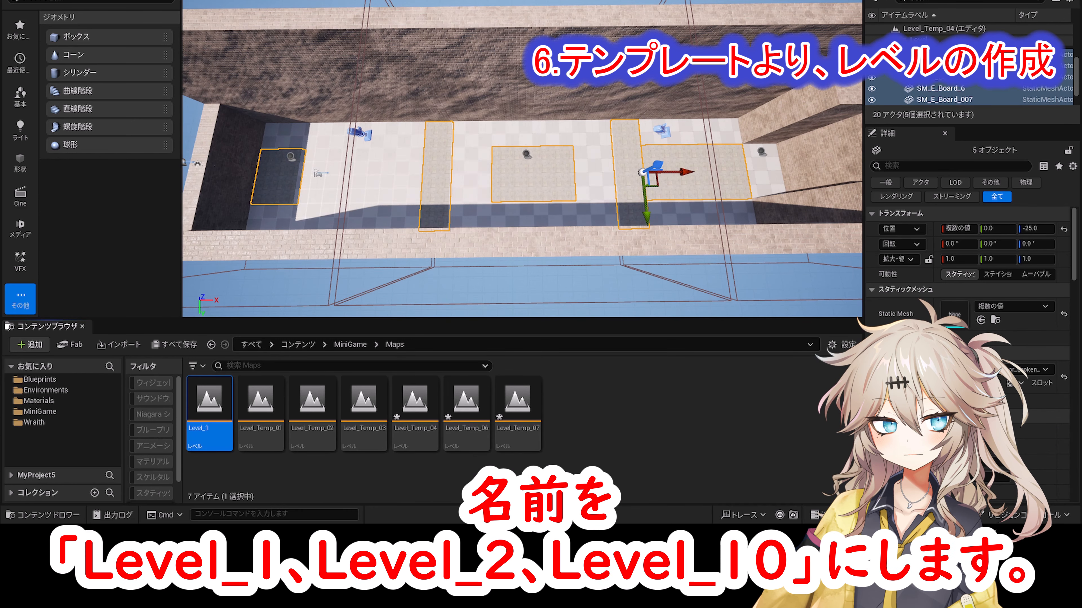
pyautogui.click(466, 409)
pyautogui.press('F2')
pyautogui.write('Level_2')
pyautogui.press('Return')
pyautogui.click(518, 429)
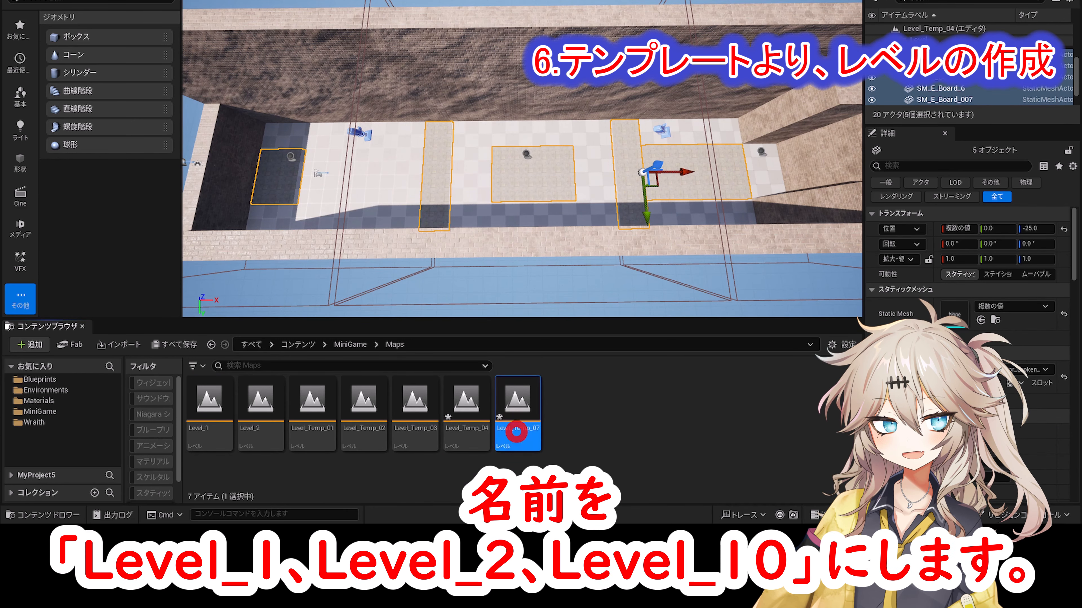
pyautogui.press('F2')
pyautogui.write('Level_10')
pyautogui.press('Return')
# Make three copies of the Level_Temp_02 map.
pyautogui.click(428, 446)
pyautogui.hotkey('ctrl', 'd')
pyautogui.hotkey('ctrl', 'd')
pyautogui.hotkey('ctrl', 'd')
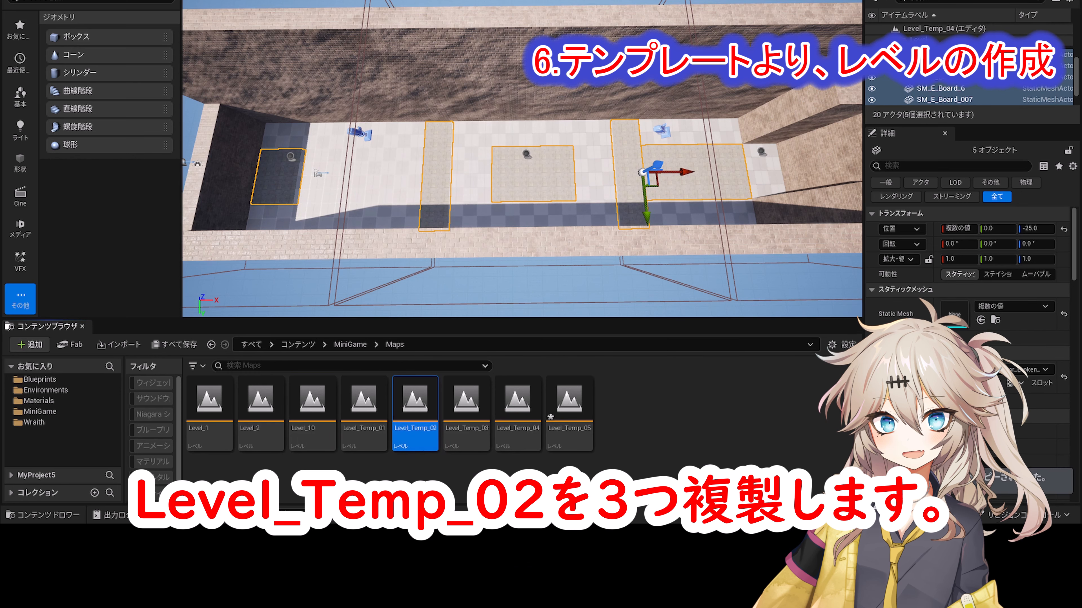
# Rename the three copies of Level_Temp_02 as Level_5, Level_6 and Level_8.
pyautogui.click(569, 409)
pyautogui.press('F2')
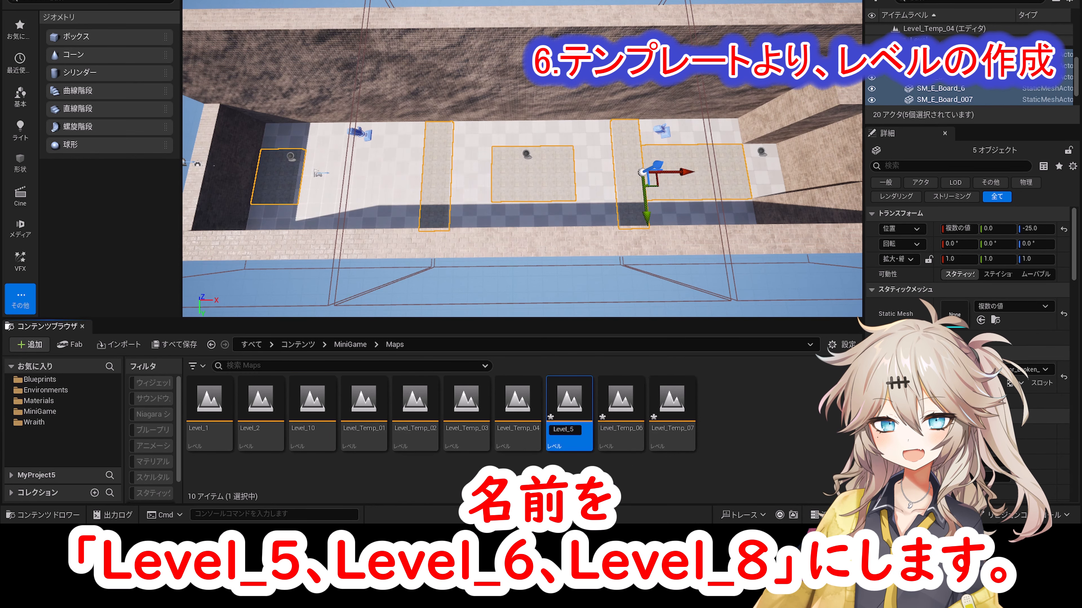
pyautogui.write('Level_5')
pyautogui.press('Return')
pyautogui.click(620, 409)
pyautogui.press('F2')
pyautogui.write('Level_6')
pyautogui.press('Return')
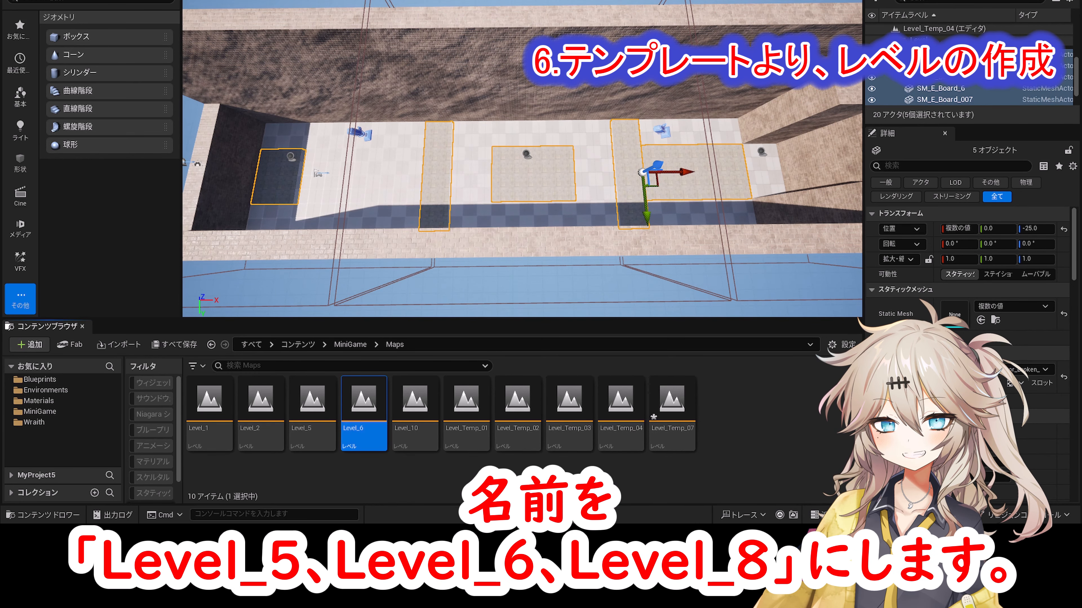
pyautogui.click(682, 438)
pyautogui.press('F2')
pyautogui.write('Level_8')
pyautogui.press('Return')
# Make two copies of the Level_Temp_03 map.
pyautogui.click(615, 444)
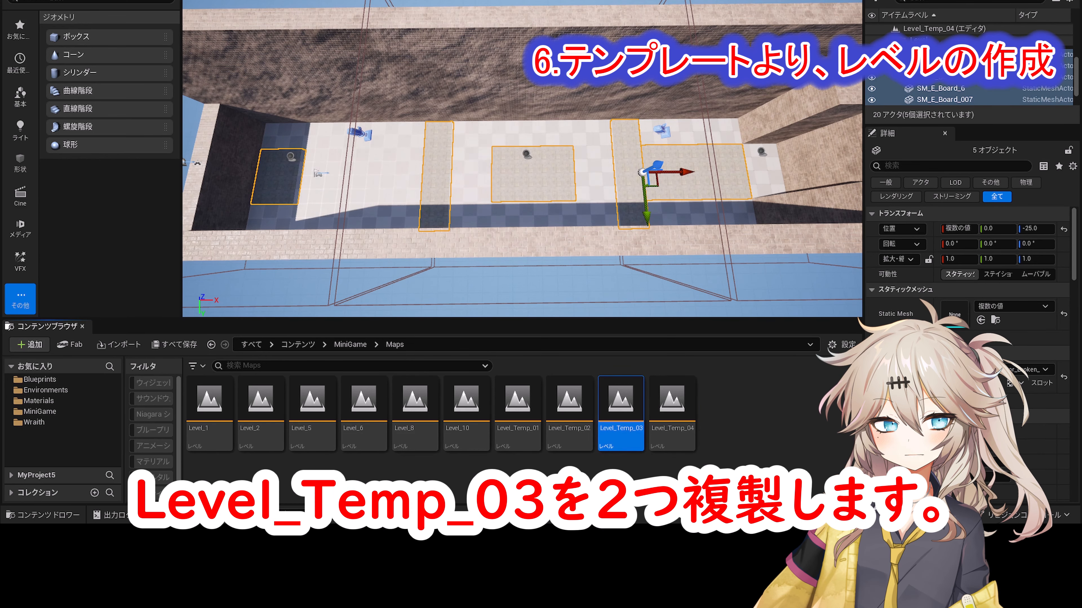
pyautogui.hotkey('ctrl', 'd')
pyautogui.hotkey('ctrl', 'd')
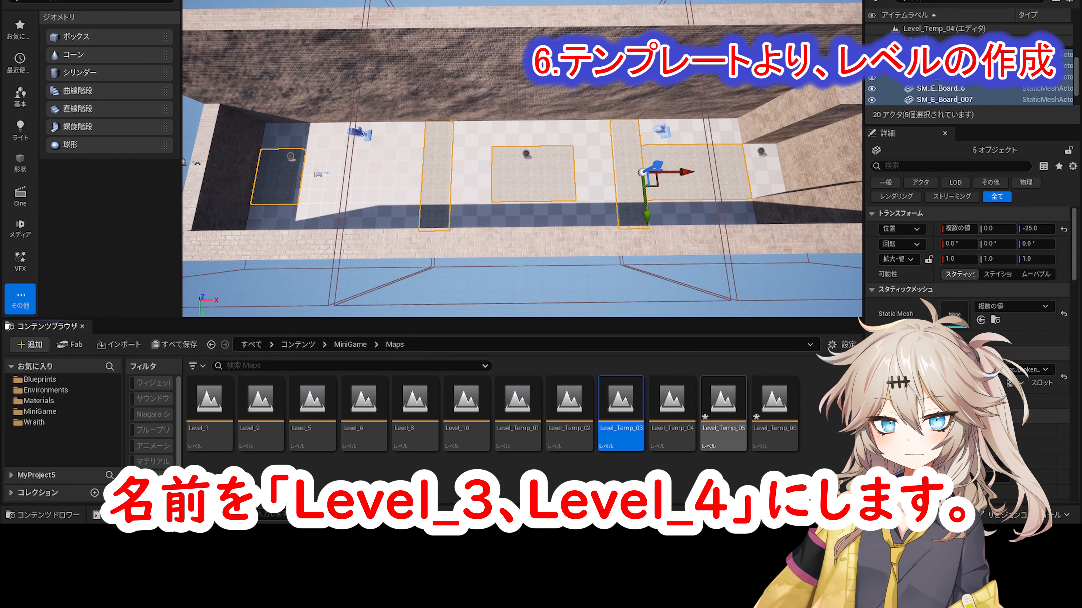
# Rename the two copies of Level_Temp_03 as Level_3 and Level_4.
pyautogui.click(723, 420)
pyautogui.press('F2')
pyautogui.write('Level_3')
pyautogui.press('Return')
pyautogui.click(774, 413)
pyautogui.press('F2')
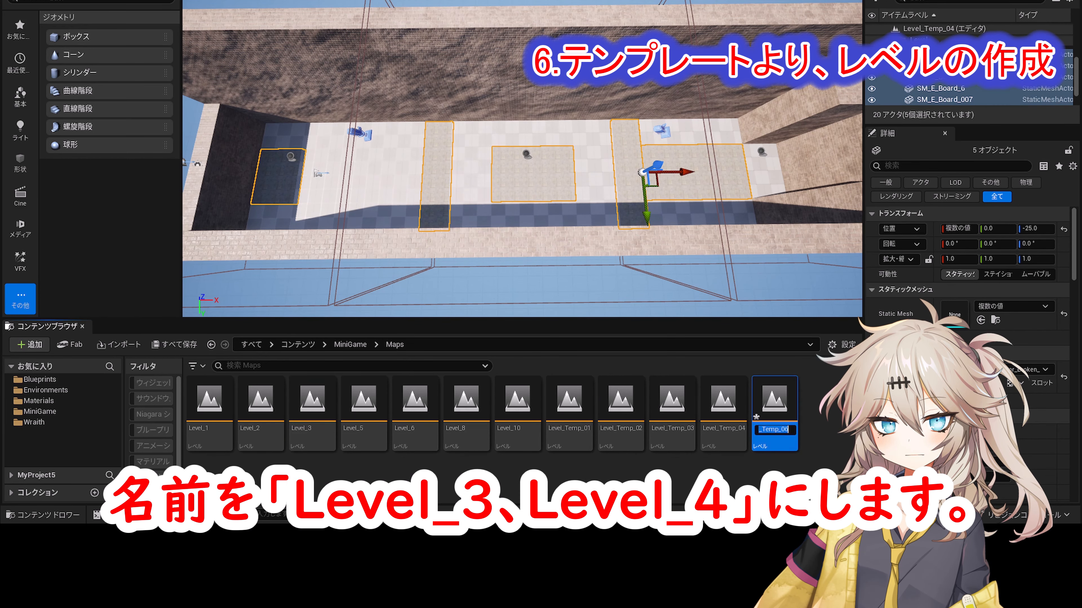
pyautogui.write('Level_4')
pyautogui.press('Return')
# Make two copies of the Level_Temp_04 map and rename the first copy as Level_7.
pyautogui.click(774, 413)
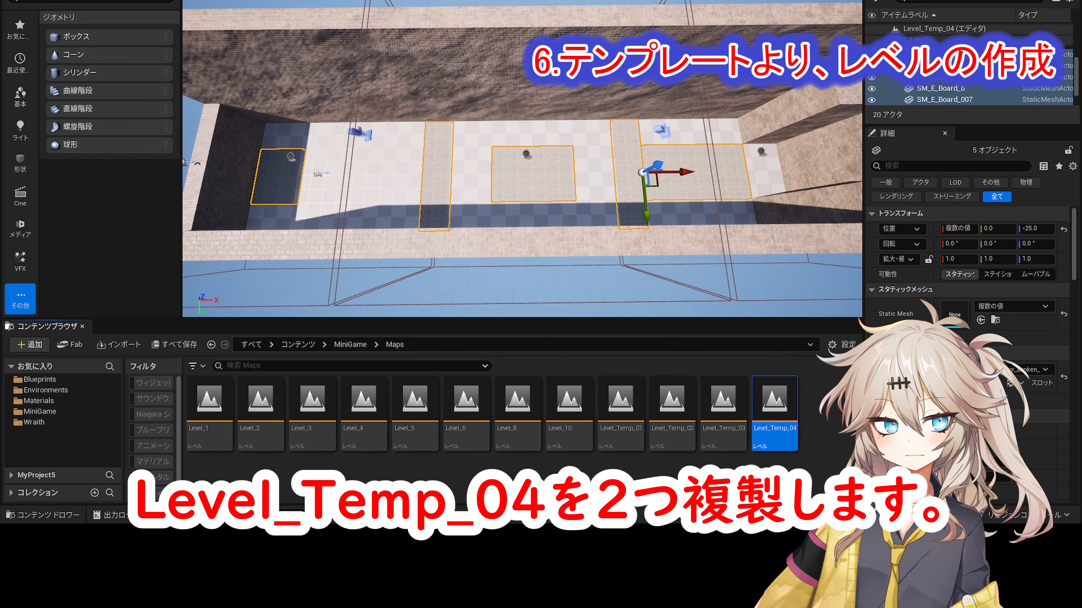
pyautogui.hotkey('ctrl', 'd')
pyautogui.hotkey('ctrl', 'd')
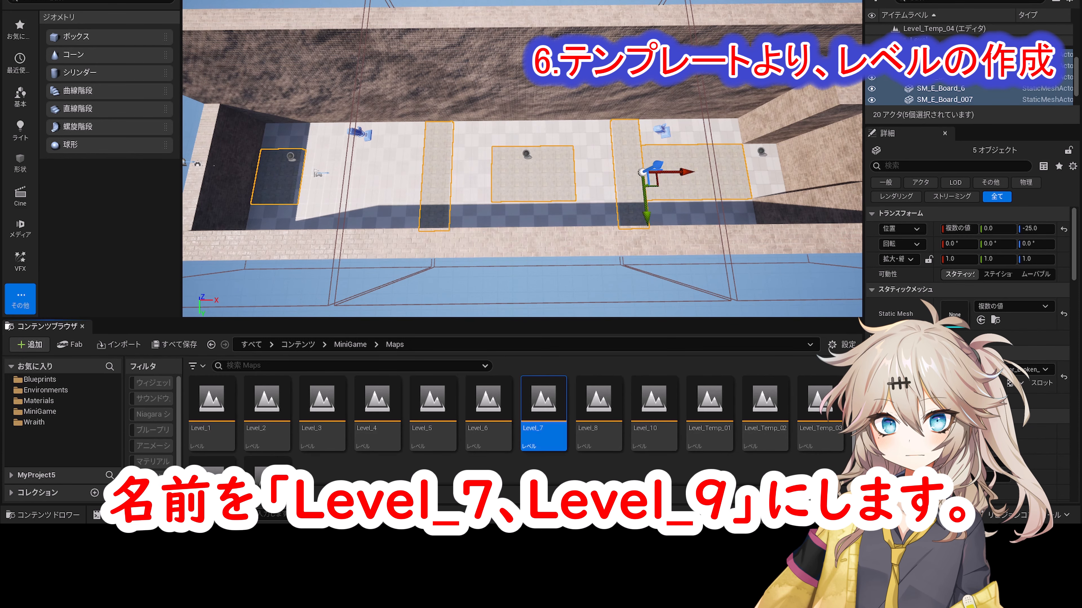
# Rename the remaining copy of Level_Temp_04 as Level_9.
pyautogui.scroll(-3, 267, 435)
pyautogui.click(267, 435)
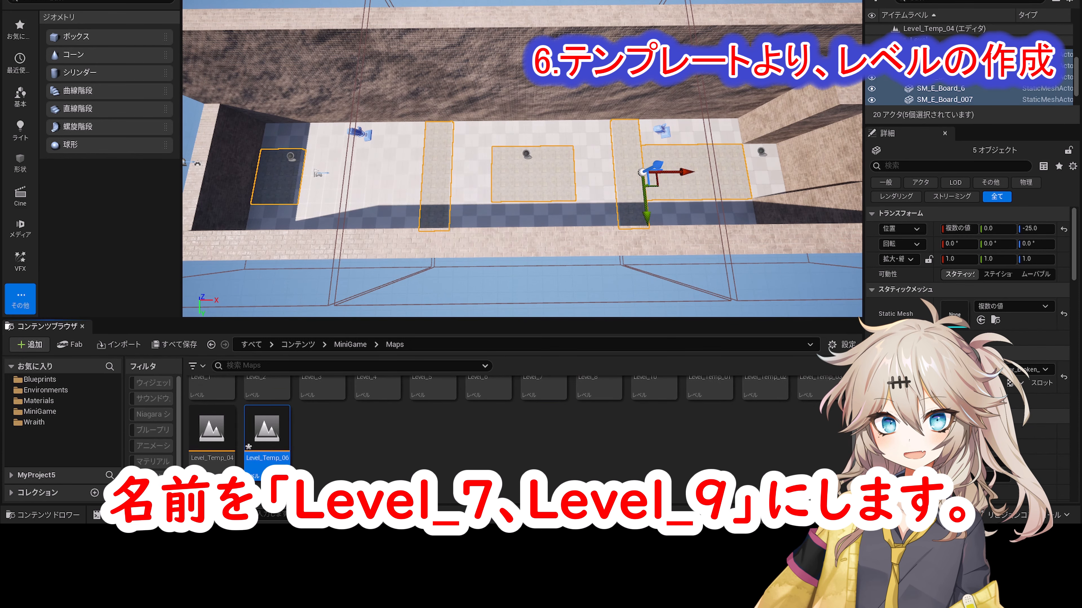
pyautogui.press('Return')
# Create a folder named TemplateLevel in the MiniGame Maps folder.
pyautogui.rightClick(662, 467)
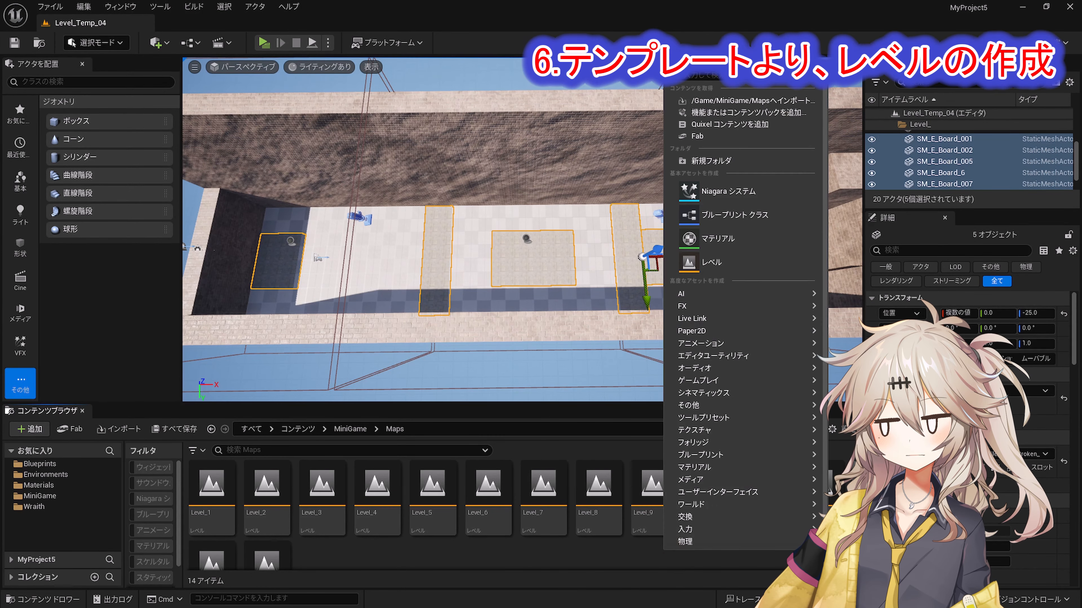
pyautogui.click(715, 162)
pyautogui.write('TemplateLevel')
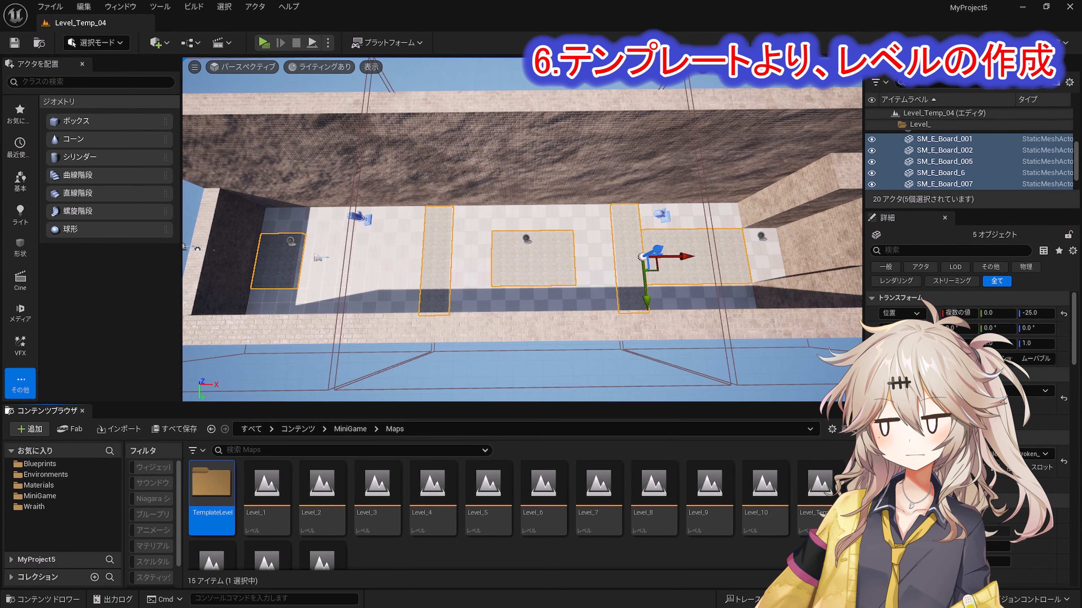
# Move the four Level_Temp maps into the TemplateLevel folder.
pyautogui.click(818, 489)
pyautogui.scroll(-1, 322, 515)
pyautogui.keyDown('shift'); pyautogui.click(322, 526); pyautogui.keyUp('shift')
pyautogui.scroll(1, 323, 526)
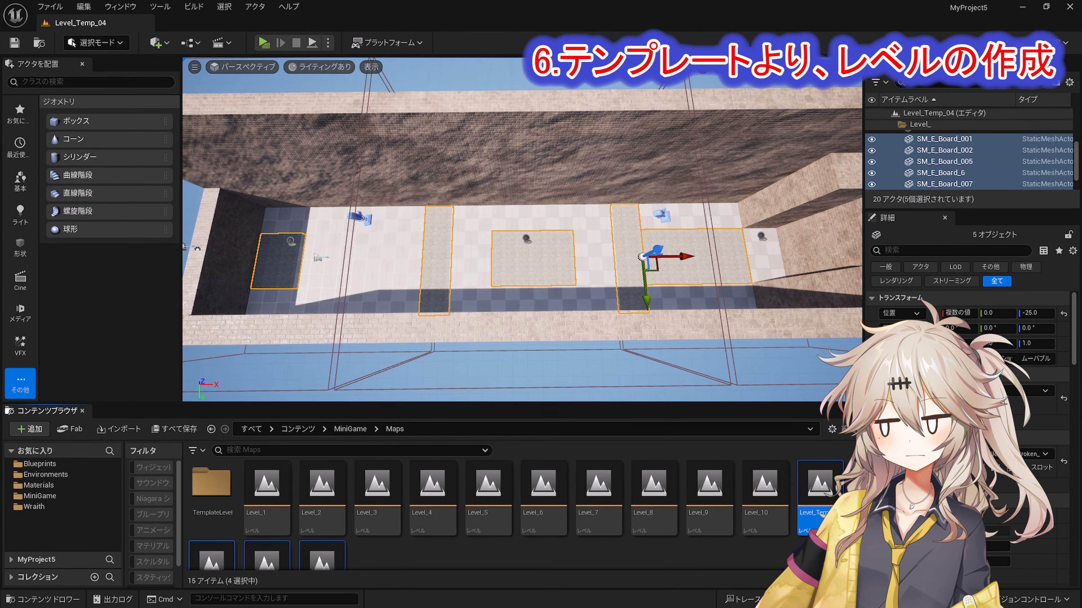
pyautogui.moveTo(322, 559); pyautogui.dragTo(214, 494)
pyautogui.click(247, 516)
pyautogui.press('Return')
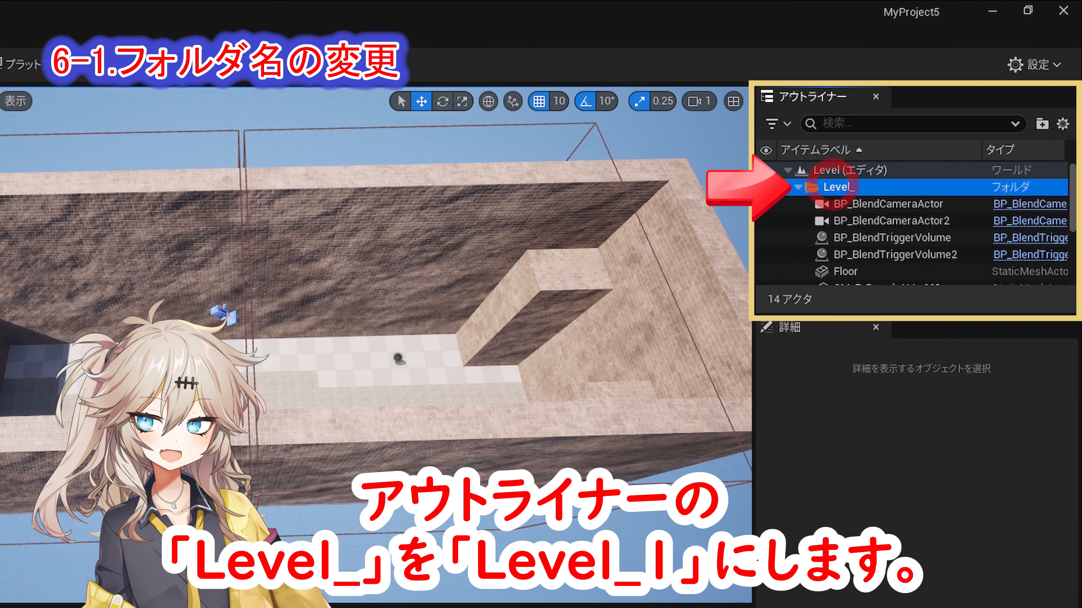
# Rename the level's Level_ actor folder as Level_1.
pyautogui.press('F2')
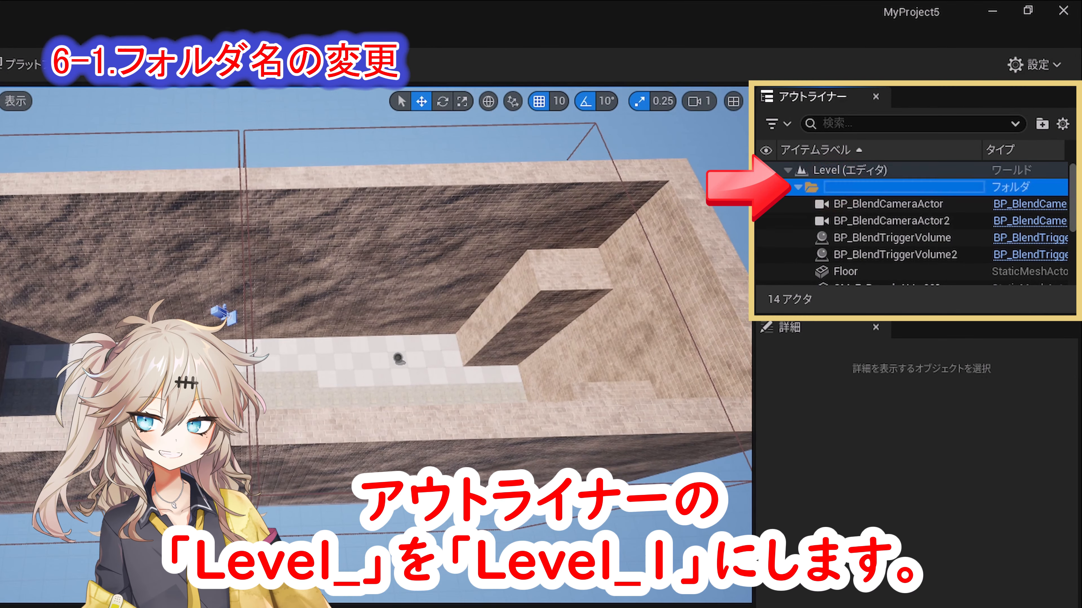
pyautogui.write('1')
pyautogui.press('Return')
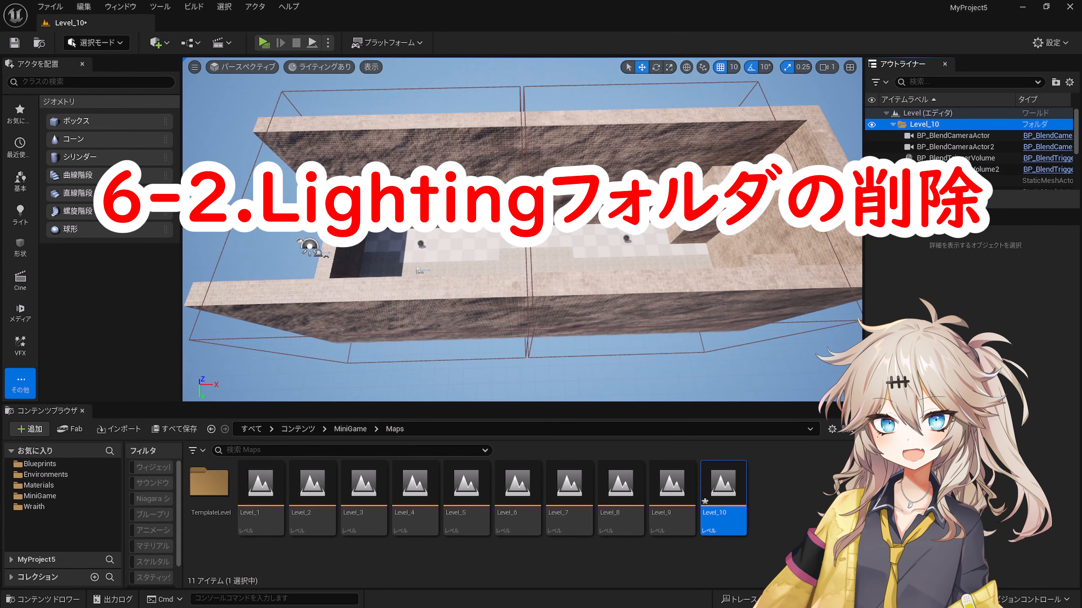
# Open the Level_1 map and save the pending changes to Level_10.
pyautogui.click(249, 524)
pyautogui.doubleClick(253, 507)
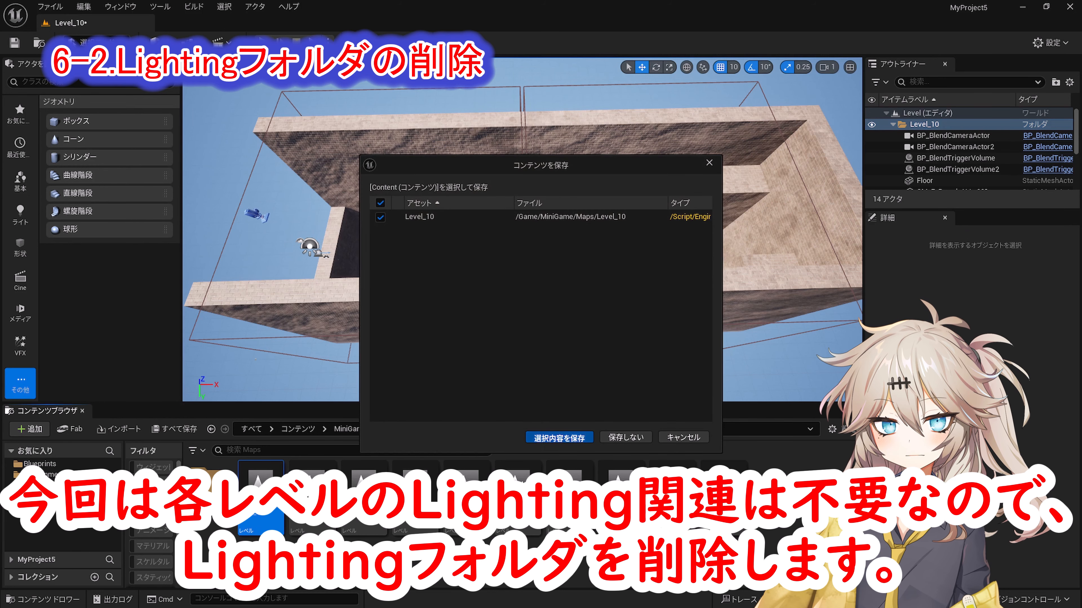
pyautogui.click(559, 438)
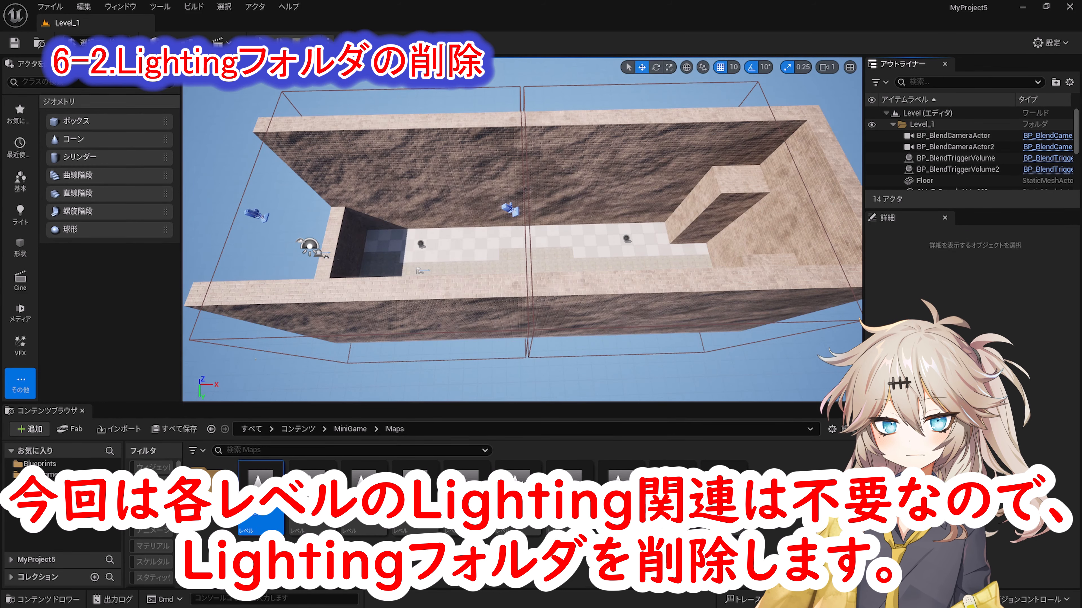
# Delete all actors in Level_1's Lighting folder, along with the folder itself.
pyautogui.click(893, 124)
pyautogui.moveTo(936, 210); pyautogui.dragTo(937, 427)
pyautogui.click(937, 147)
pyautogui.keyDown('shift'); pyautogui.click(939, 213); pyautogui.keyUp('shift')
pyautogui.press('Delete')
pyautogui.click(935, 140)
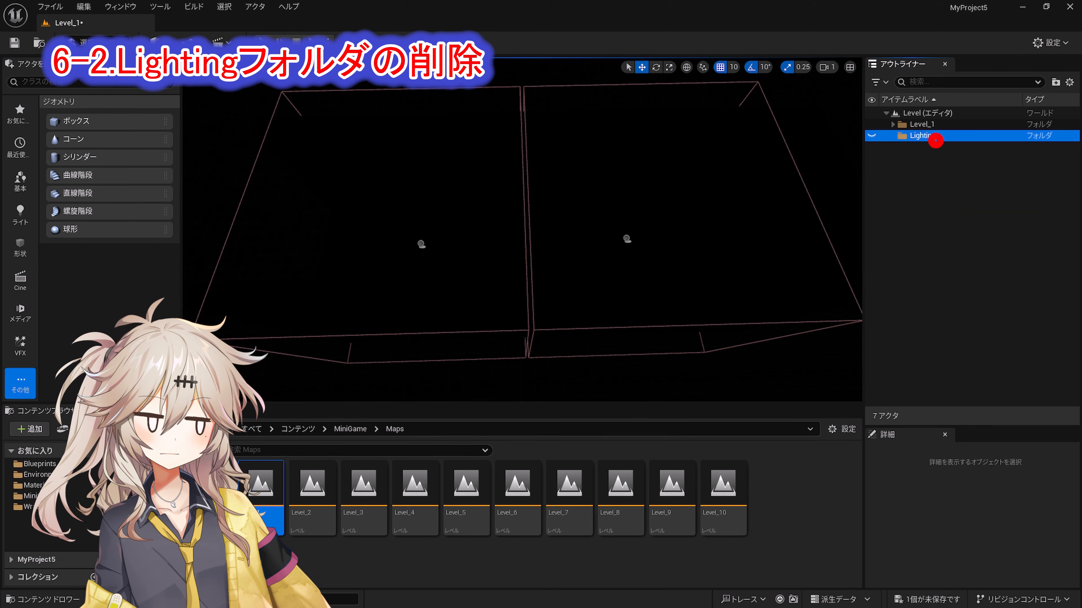
pyautogui.press('Delete')
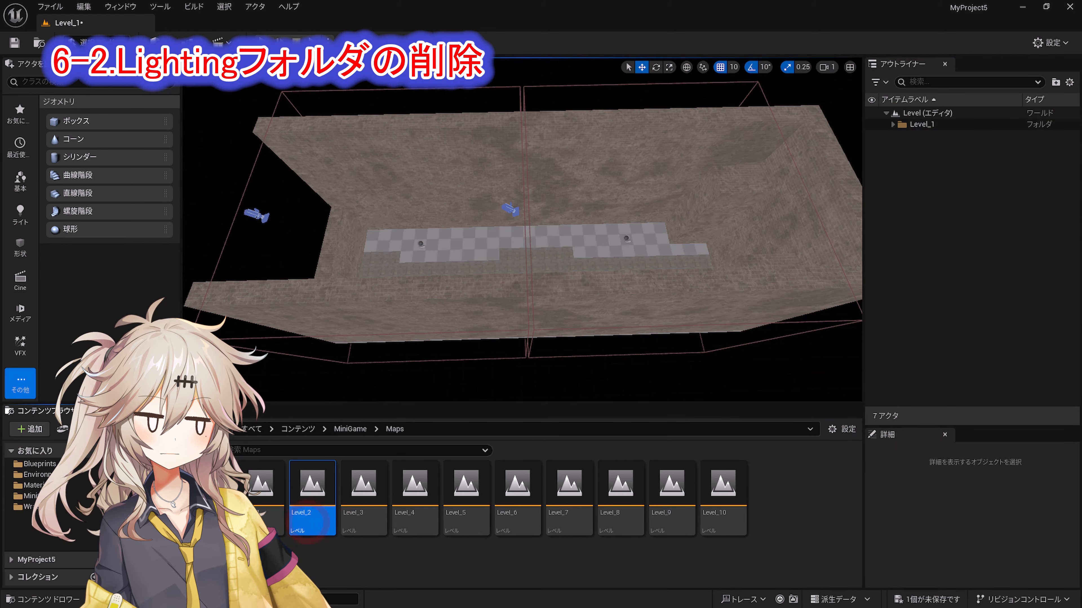
# Remove the Lighting folder and its actors from each of the maps Level_2 through Level_6.
pyautogui.doubleClick(312, 525)
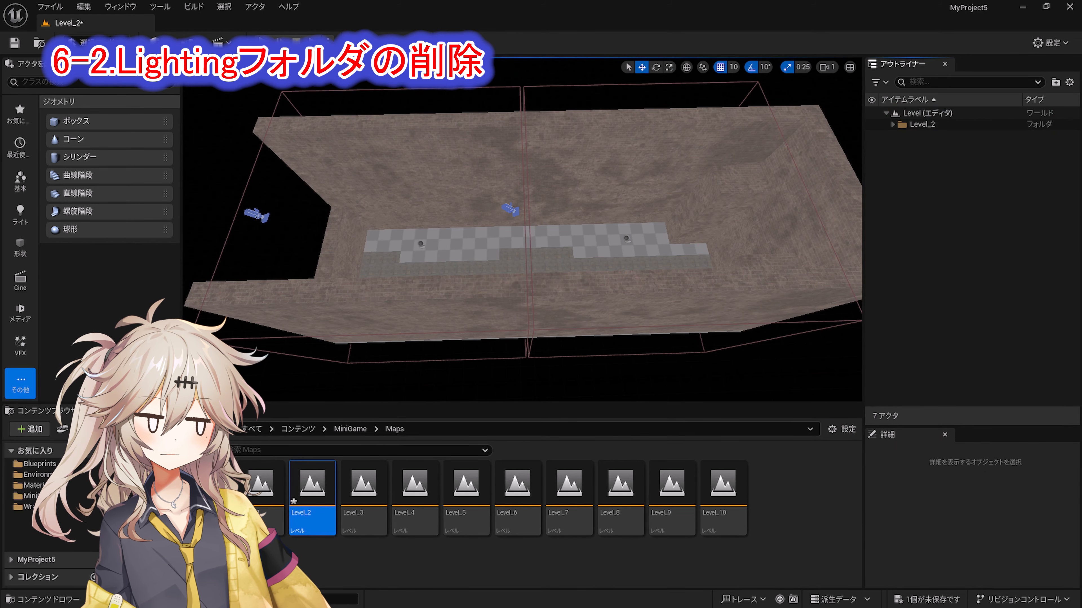
pyautogui.doubleClick(363, 490)
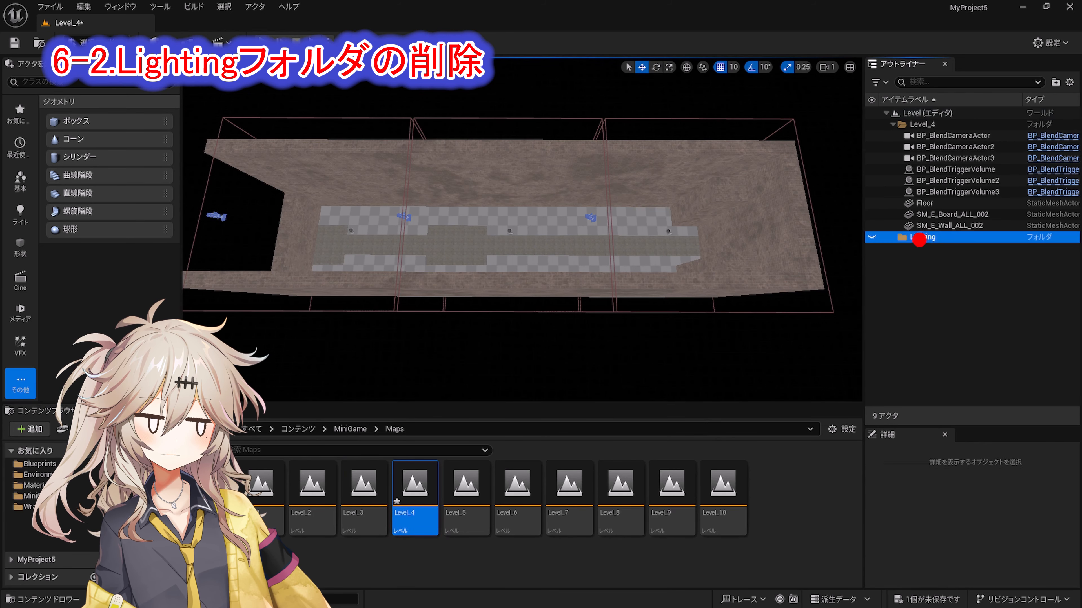
pyautogui.click(893, 124)
pyautogui.doubleClick(466, 490)
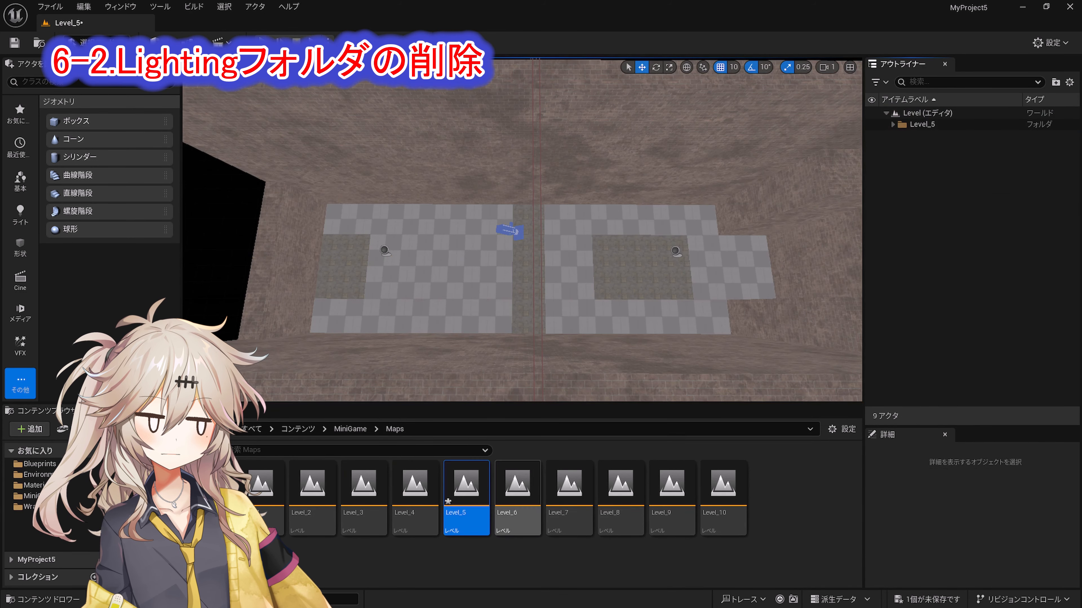
pyautogui.doubleClick(516, 490)
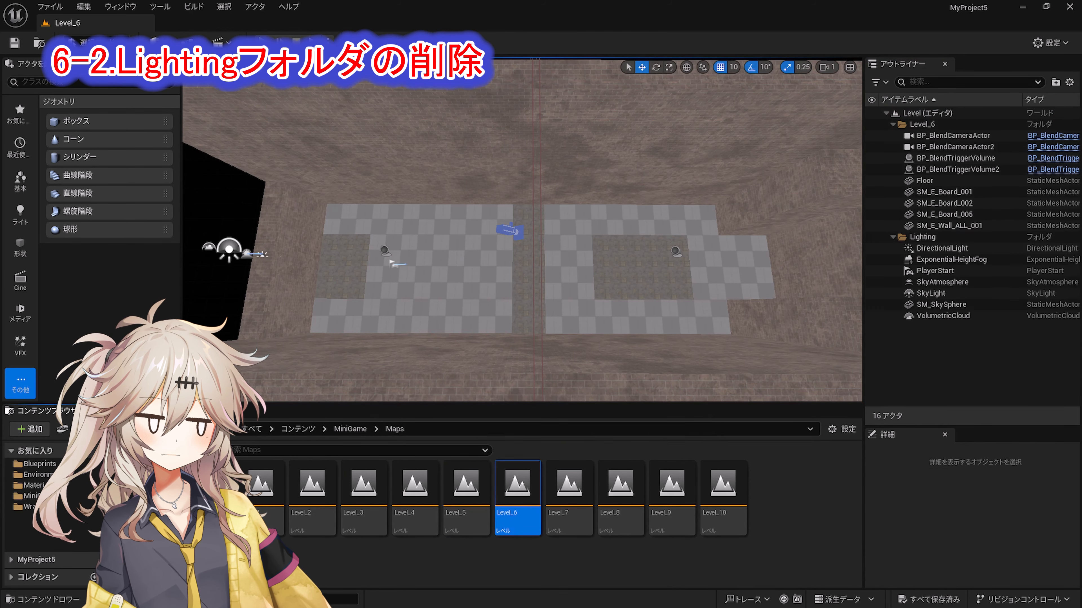
# Open Level_7 and delete its Lighting folder with all the actors in it.
pyautogui.click(568, 490)
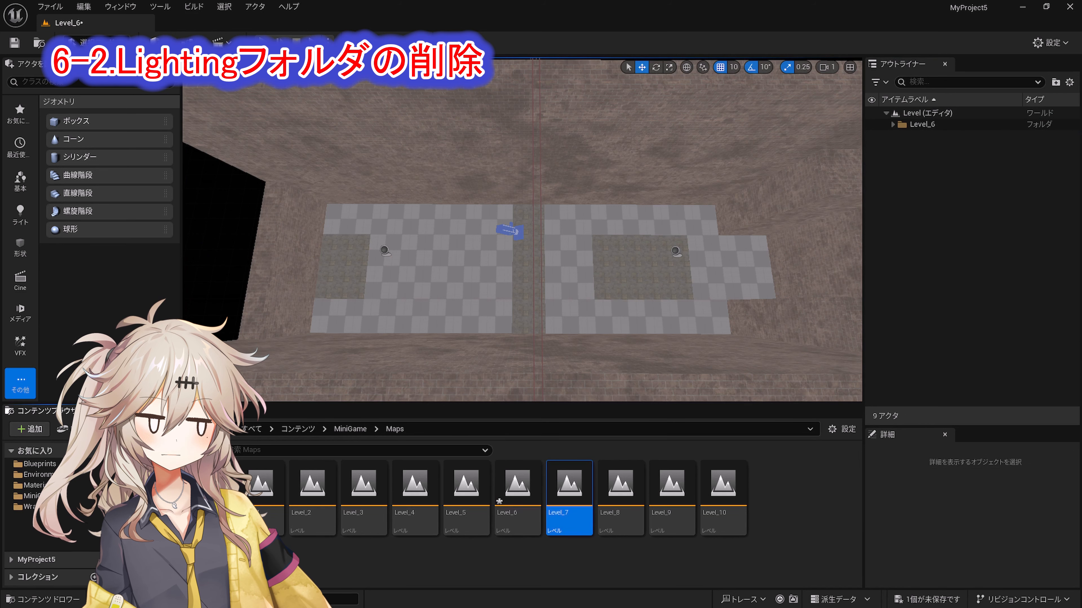
pyautogui.doubleClick(569, 490)
pyautogui.click(937, 293)
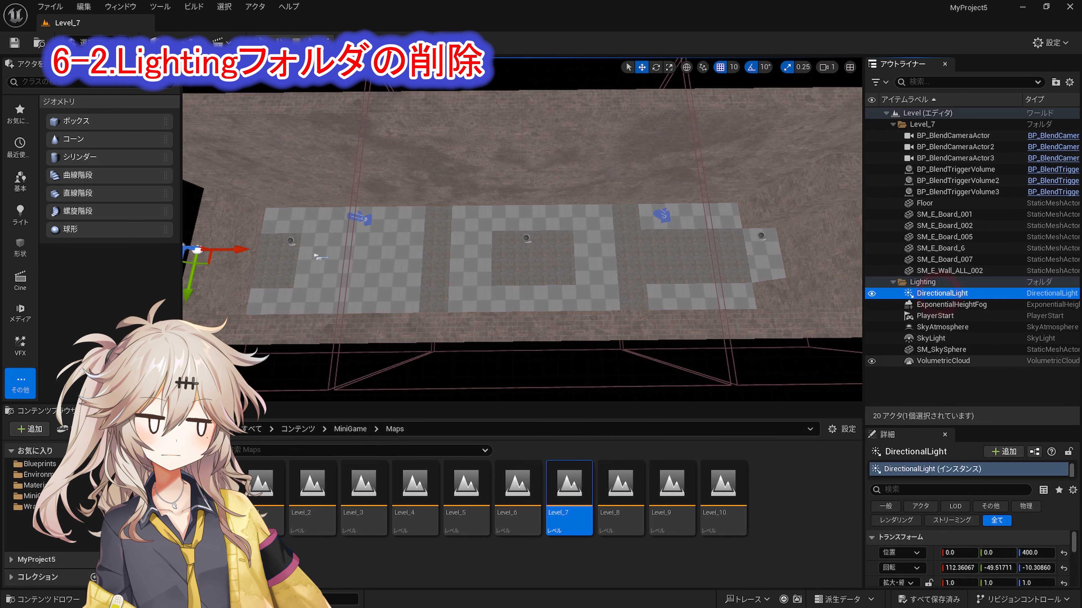
pyautogui.keyDown('shift'); pyautogui.click(937, 361); pyautogui.keyUp('shift')
pyautogui.press('Delete')
pyautogui.click(922, 282)
pyautogui.press('Delete')
pyautogui.click(892, 125)
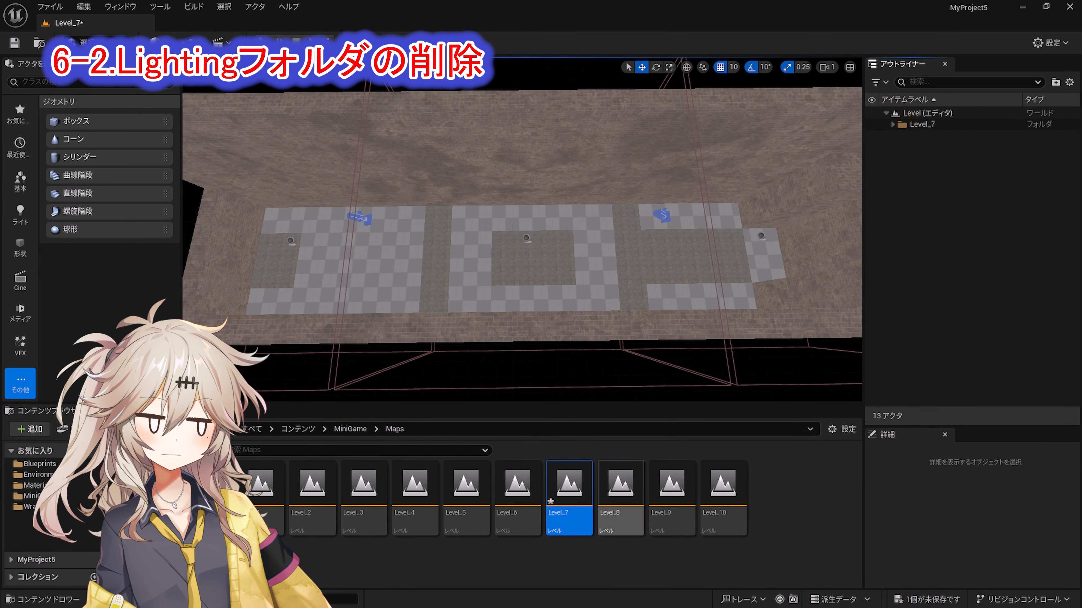
# Open Level_8 and delete its Lighting folder with all the actors in it.
pyautogui.doubleClick(620, 489)
pyautogui.click(941, 248)
pyautogui.keyDown('shift'); pyautogui.click(942, 316); pyautogui.keyUp('shift')
pyautogui.press('Delete')
pyautogui.click(922, 237)
pyautogui.press('Delete')
pyautogui.click(892, 125)
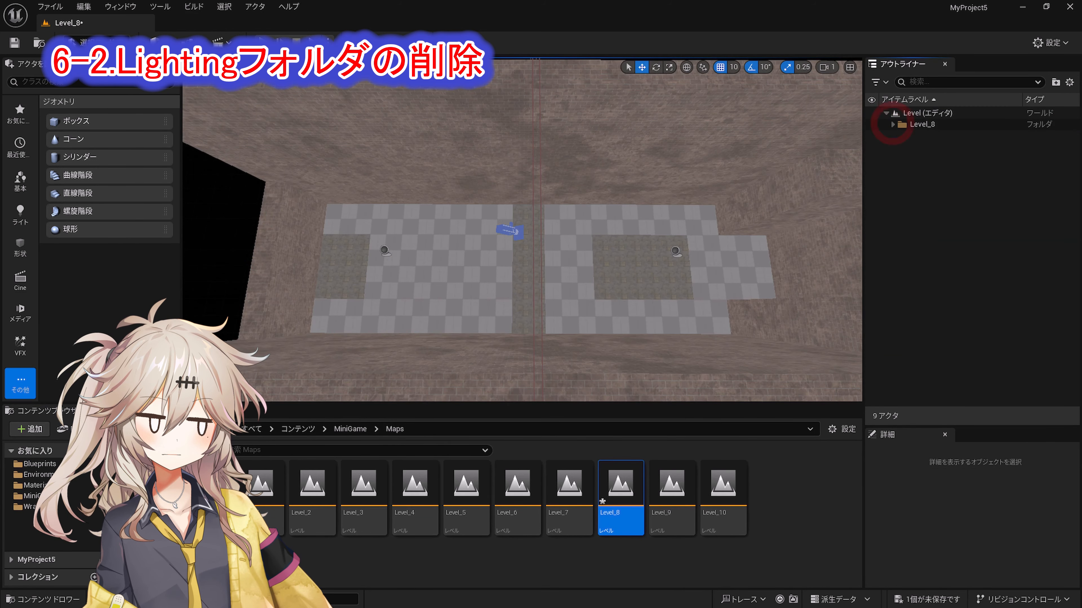
# Save Level_8, then open Level_9 and delete its Lighting folder with all the actors in it.
pyautogui.doubleClick(672, 490)
pyautogui.click(558, 437)
pyautogui.click(942, 293)
pyautogui.keyDown('shift'); pyautogui.click(942, 361); pyautogui.keyUp('shift')
pyautogui.press('Delete')
pyautogui.click(923, 282)
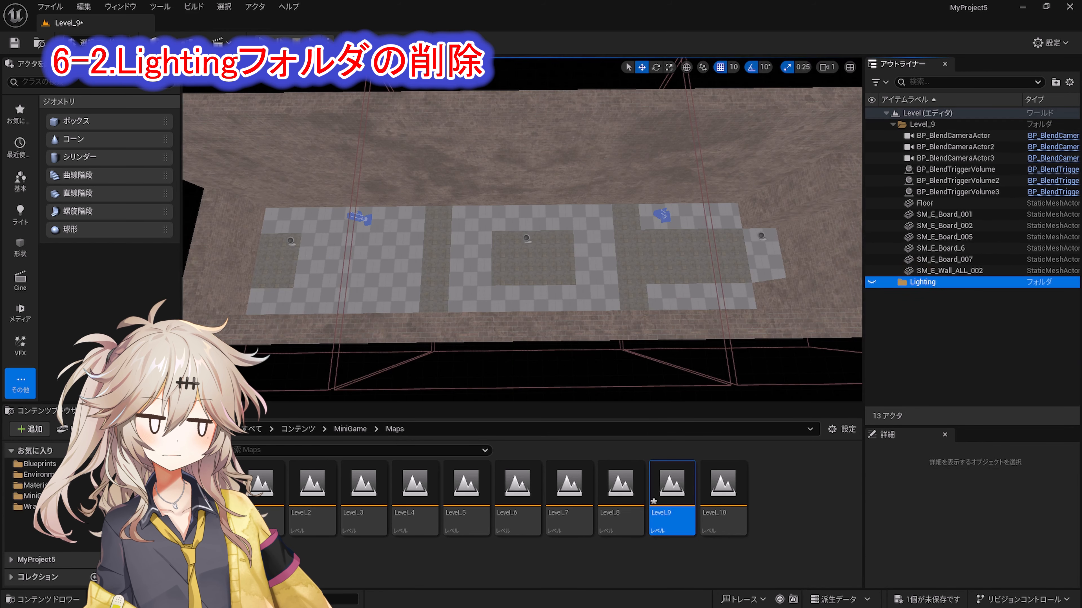
pyautogui.press('Delete')
pyautogui.click(892, 125)
# Save Level_9, then open Level_10 and delete its Lighting folder with all the actors in it.
pyautogui.doubleClick(723, 490)
pyautogui.click(558, 437)
pyautogui.click(941, 226)
pyautogui.keyDown('shift'); pyautogui.click(946, 293); pyautogui.keyUp('shift')
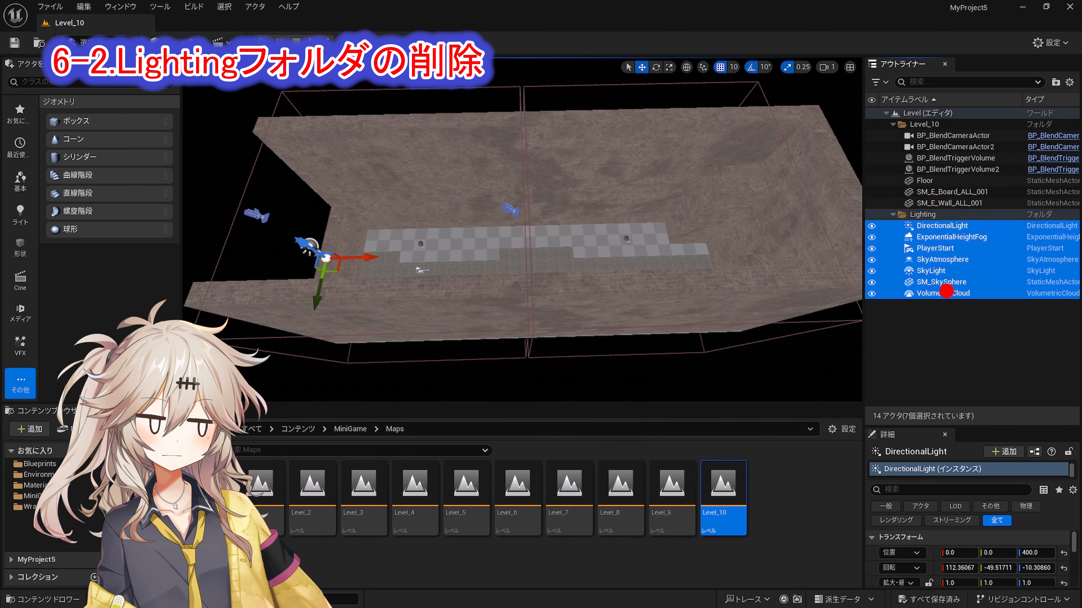
pyautogui.press('Delete')
pyautogui.click(922, 215)
pyautogui.press('Delete')
pyautogui.click(892, 125)
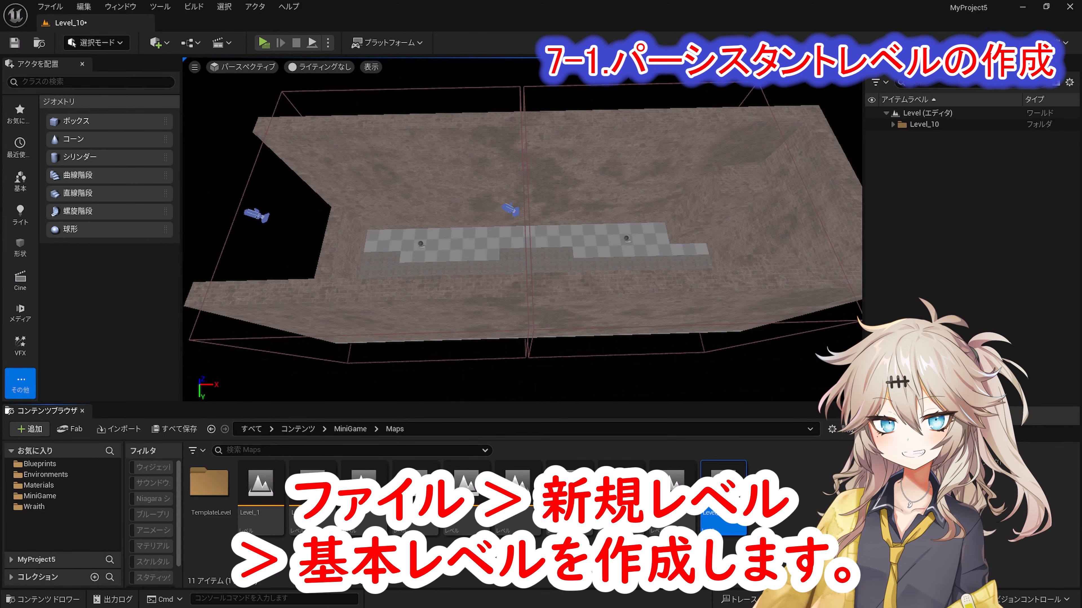
# Create a new level from the Basic template, saving the changes to Level_10.
pyautogui.click(50, 6)
pyautogui.click(59, 50)
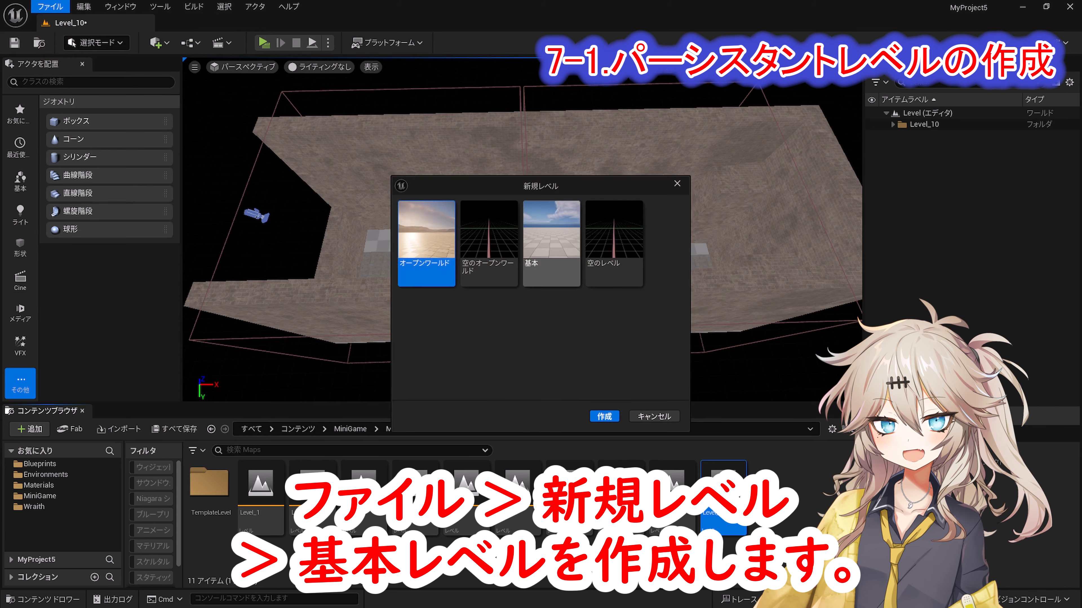
pyautogui.click(544, 263)
pyautogui.click(604, 416)
pyautogui.click(559, 436)
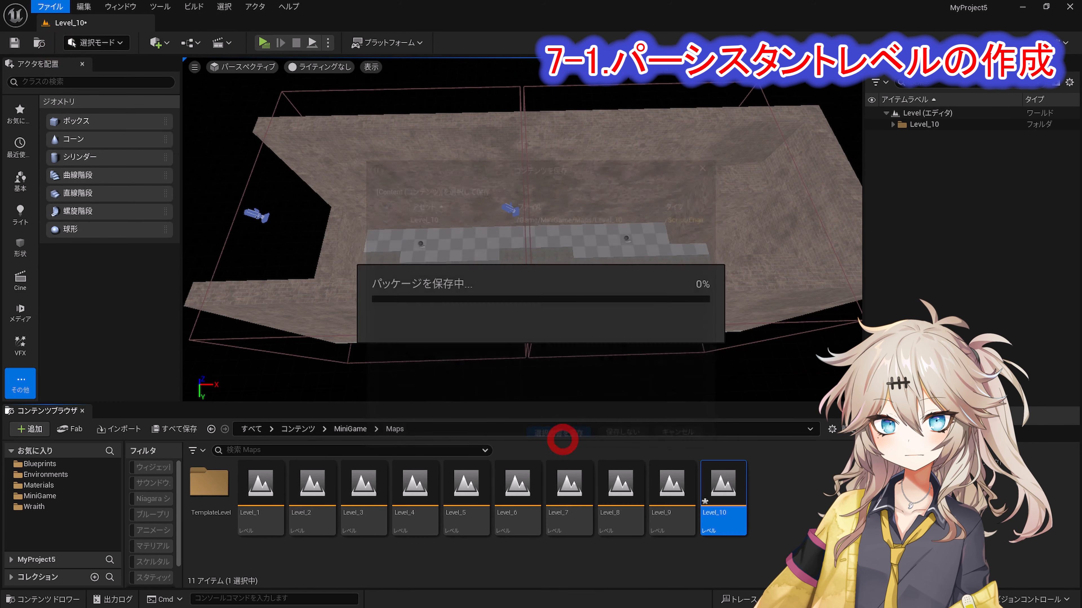
# Save the new level as MasterLevel in the MiniGame Maps folder.
pyautogui.click(50, 7)
pyautogui.click(87, 130)
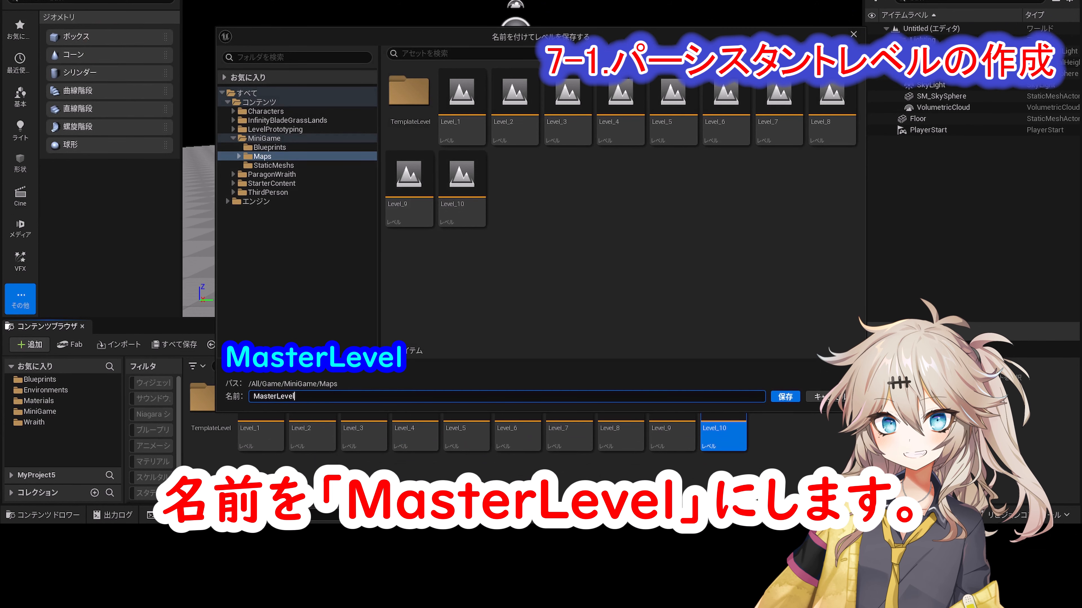
pyautogui.click(785, 397)
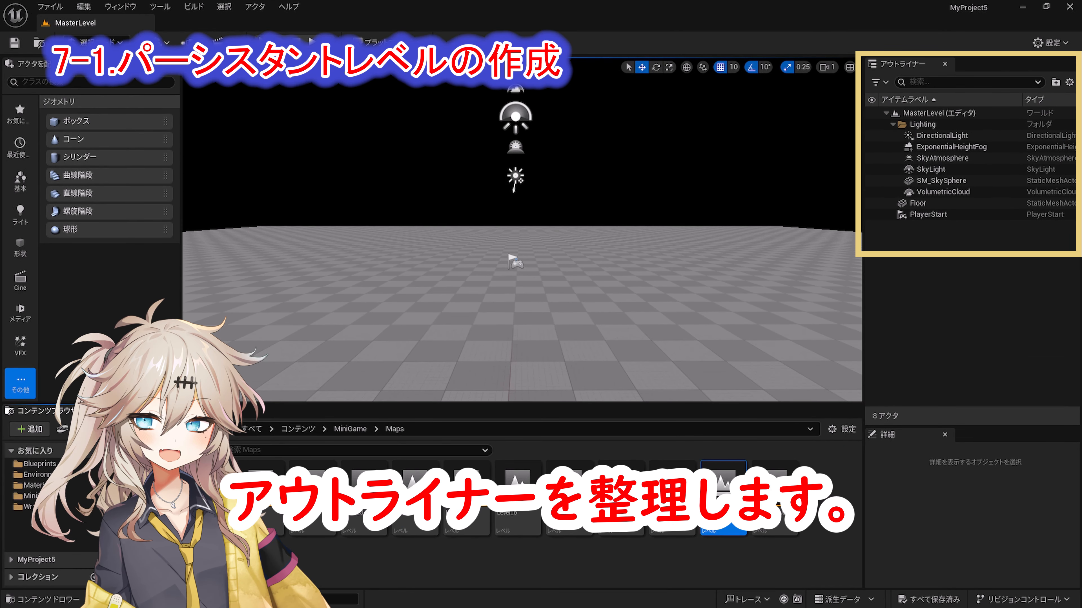
# Rename the Lighting actor folder as MasterLevel.
pyautogui.click(923, 124)
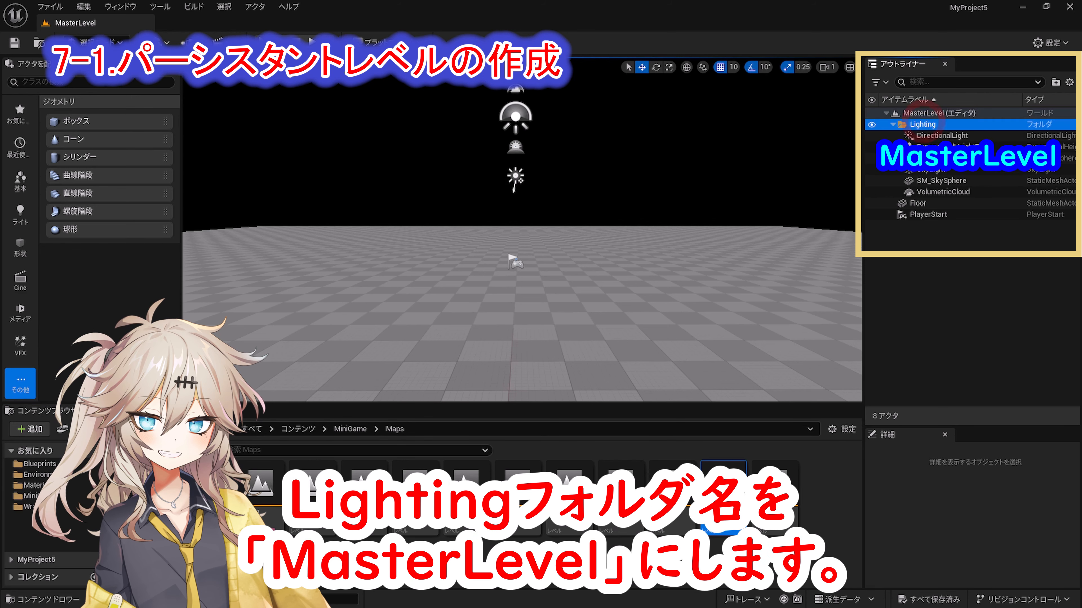
pyautogui.press('F2')
pyautogui.write('MasterLevel')
pyautogui.press('Return')
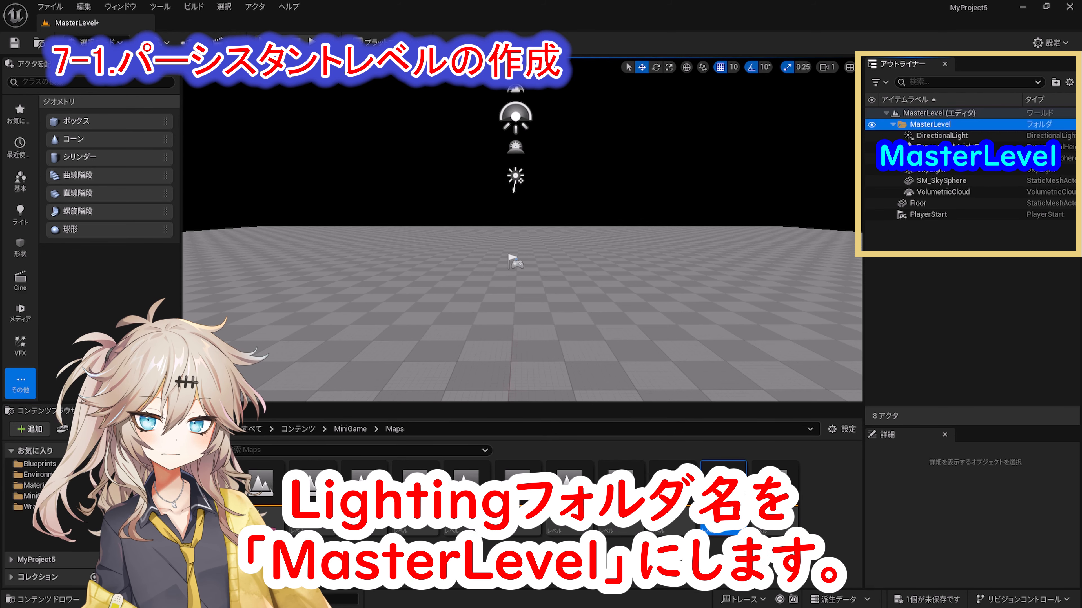
# Set PlayerStart's X location to 150.0 and move the actor into the MasterLevel folder.
pyautogui.click(926, 213)
pyautogui.moveTo(983, 426); pyautogui.dragTo(983, 252)
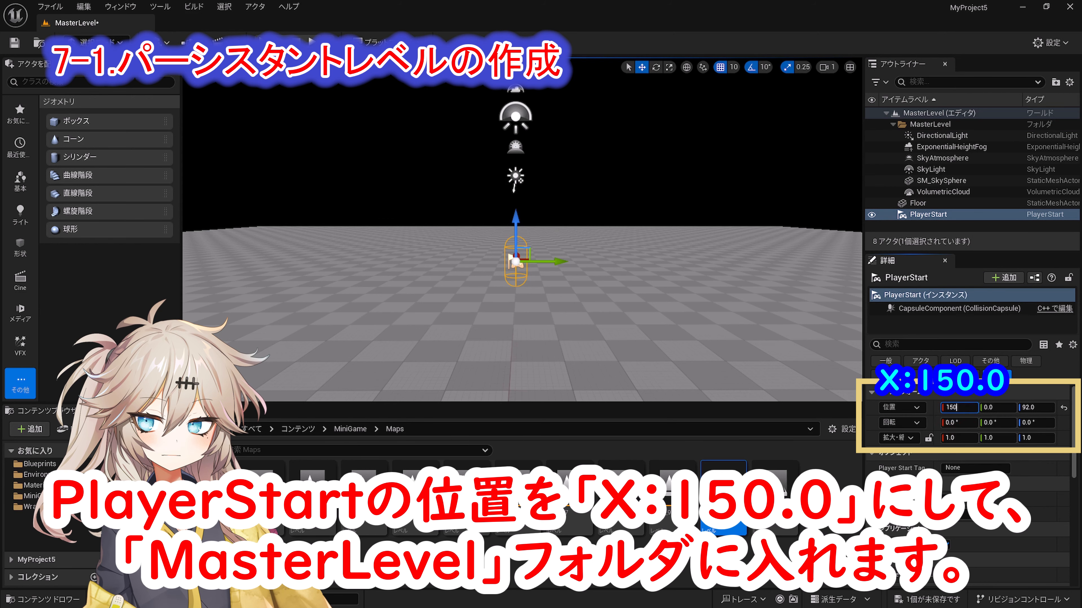
pyautogui.moveTo(928, 215); pyautogui.dragTo(920, 124)
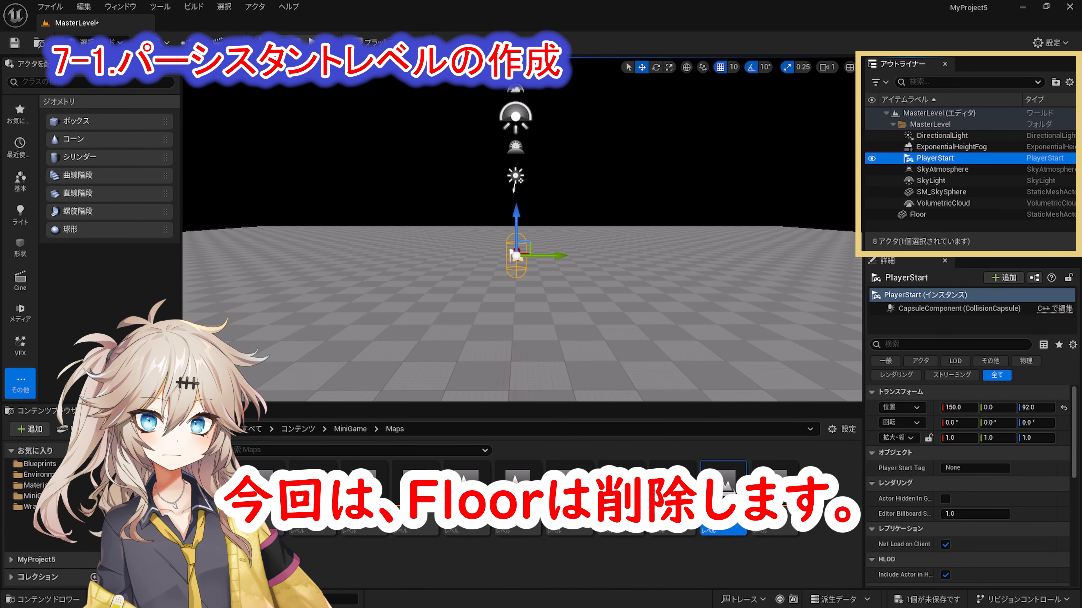
# Delete the Floor actor from the master level.
pyautogui.click(922, 214)
pyautogui.press('Delete')
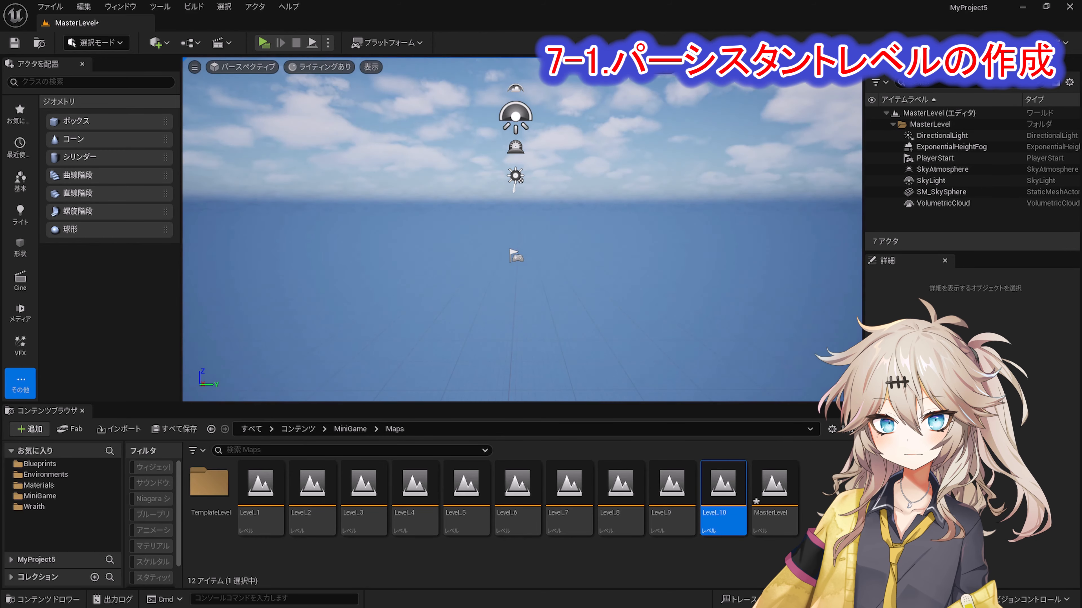
# Place a Post Process Volume in the level and move it into the MasterLevel folder.
pyautogui.click(66, 82)
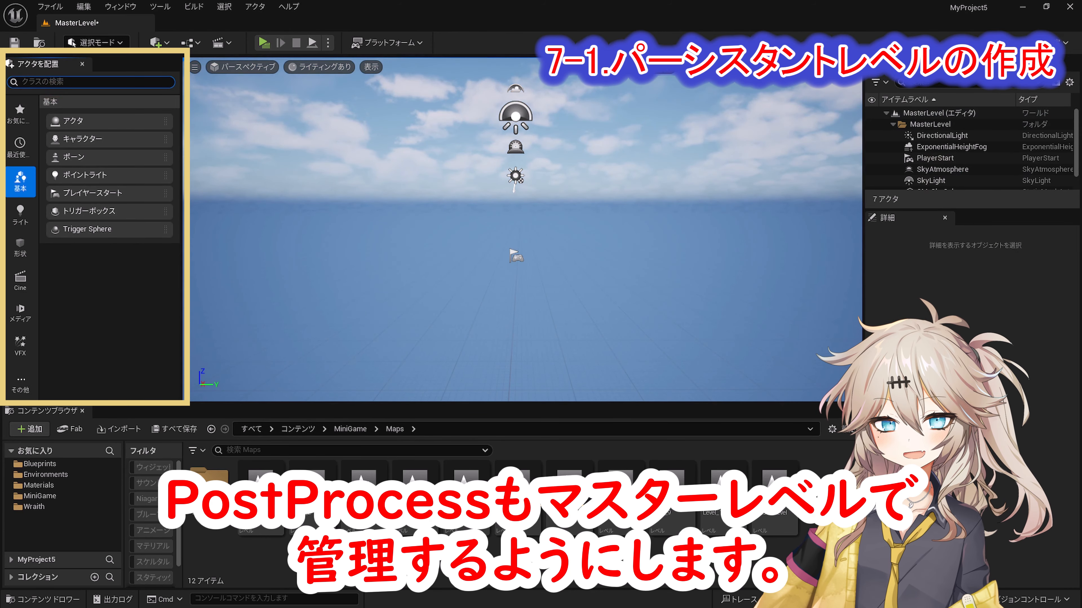
pyautogui.write('post')
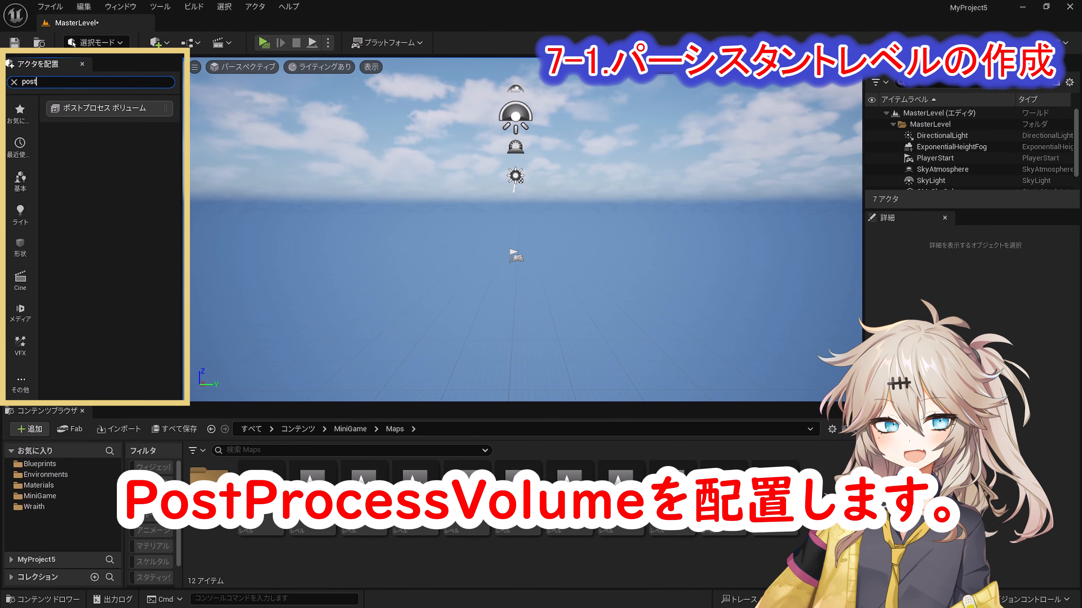
pyautogui.moveTo(105, 107); pyautogui.dragTo(482, 261)
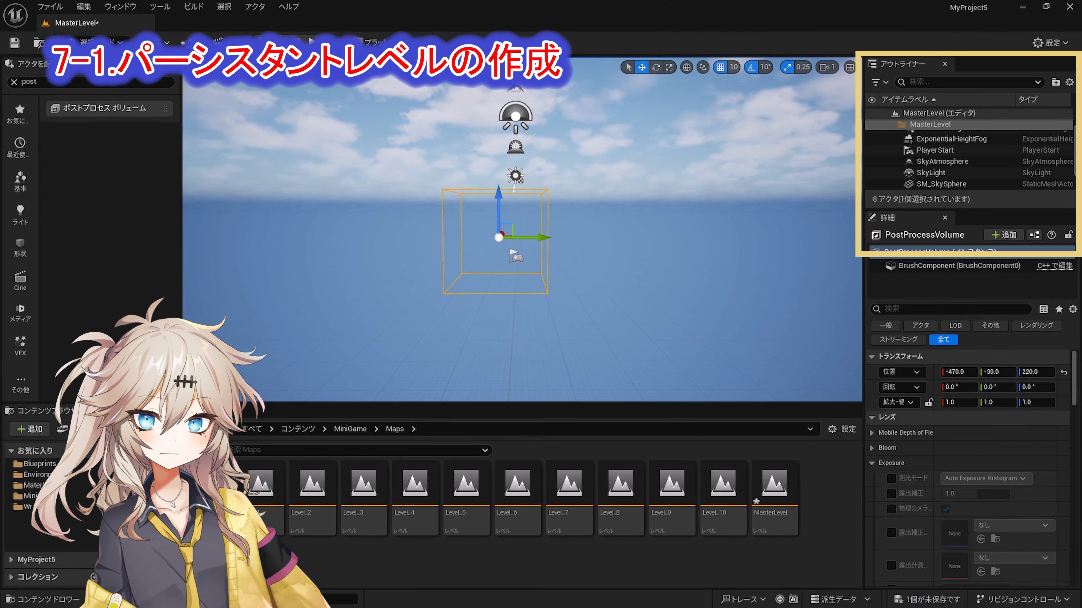
pyautogui.moveTo(936, 137); pyautogui.dragTo(938, 122)
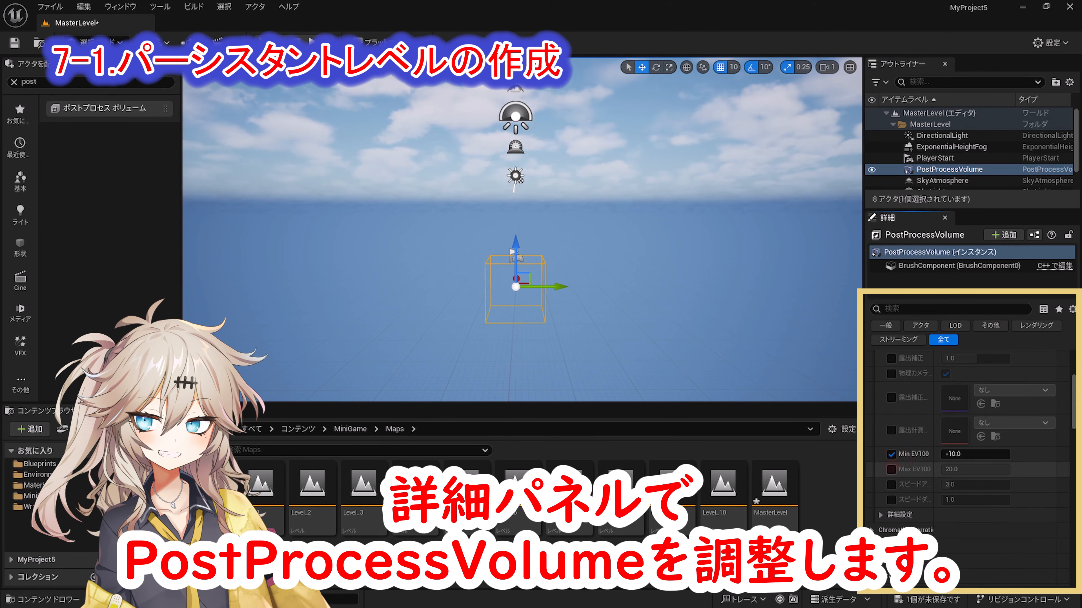
# Enable the vignette intensity override on PostProcessVolume and set it to 0.0.
pyautogui.scroll(-4, 971, 447)
pyautogui.click(891, 445)
pyautogui.click(953, 446)
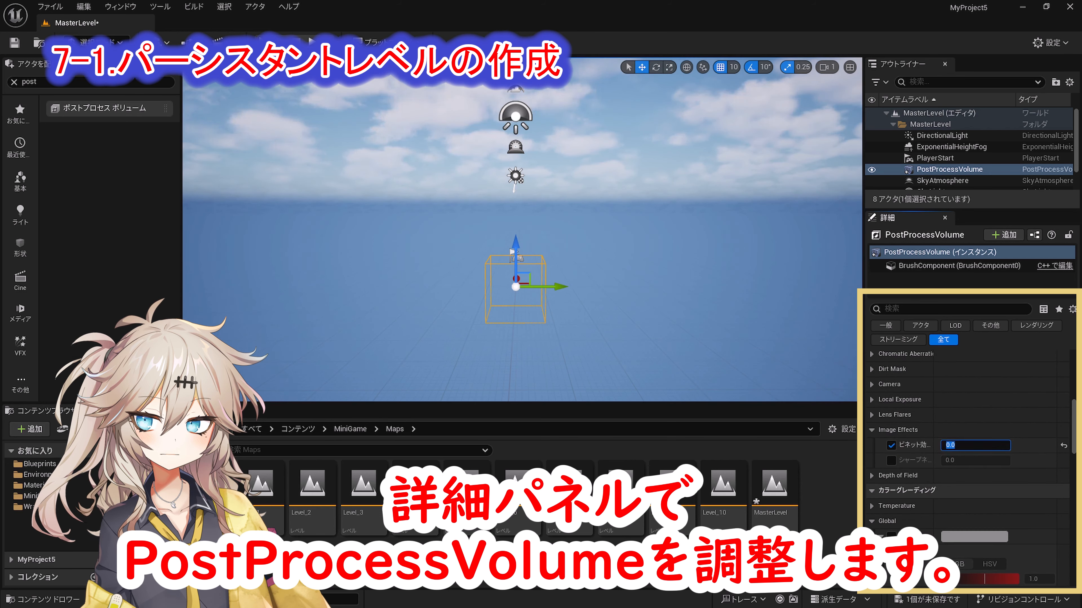
# Enable the global color grading saturation override on PostProcessVolume and set it to 1.25.
pyautogui.write('0')
pyautogui.scroll(-8, 971, 448)
pyautogui.click(891, 395)
pyautogui.click(905, 486)
pyautogui.write('1.25')
pyautogui.press('Return')
# Enable the global gamma override on PostProcessVolume and set it to 0.5.
pyautogui.moveTo(1073, 439); pyautogui.dragTo(1072, 448)
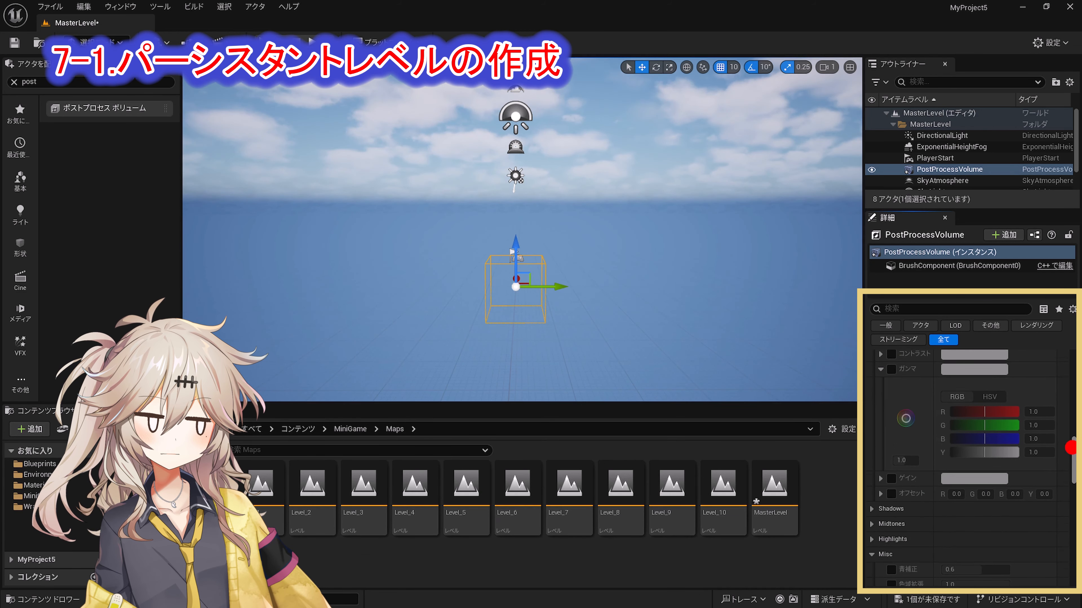
pyautogui.click(891, 374)
pyautogui.click(906, 465)
pyautogui.write('0.5')
pyautogui.press('Return')
# Enable the Expand Gamut and Tone Curve Amount overrides in PostProcessVolume's Misc section and open the gamut value for editing.
pyautogui.scroll(-4, 971, 448)
pyautogui.click(890, 422)
pyautogui.click(974, 422)
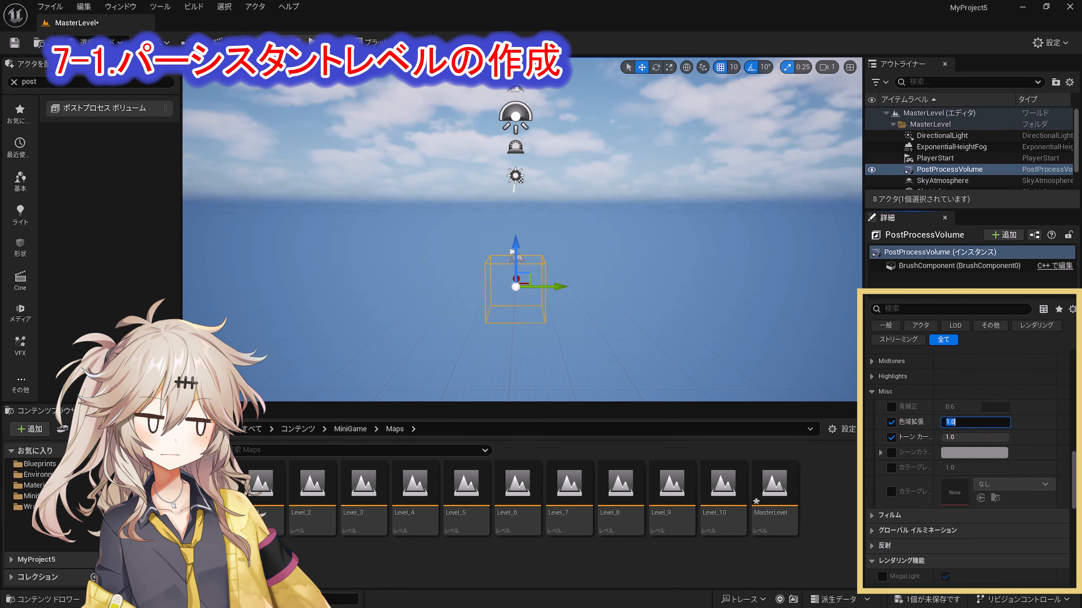
pyautogui.moveTo(1073, 458); pyautogui.dragTo(1073, 524)
pyautogui.click(890, 472)
pyautogui.click(974, 472)
# Select the DirectionalLight and turn off Cast Shadows in its light settings.
pyautogui.click(942, 135)
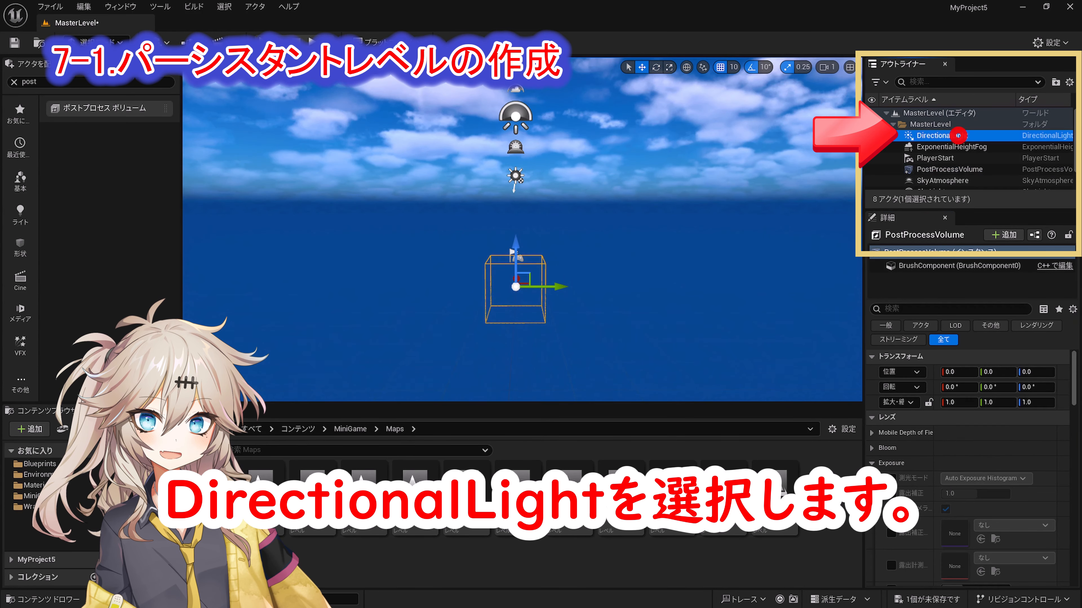
pyautogui.click(872, 356)
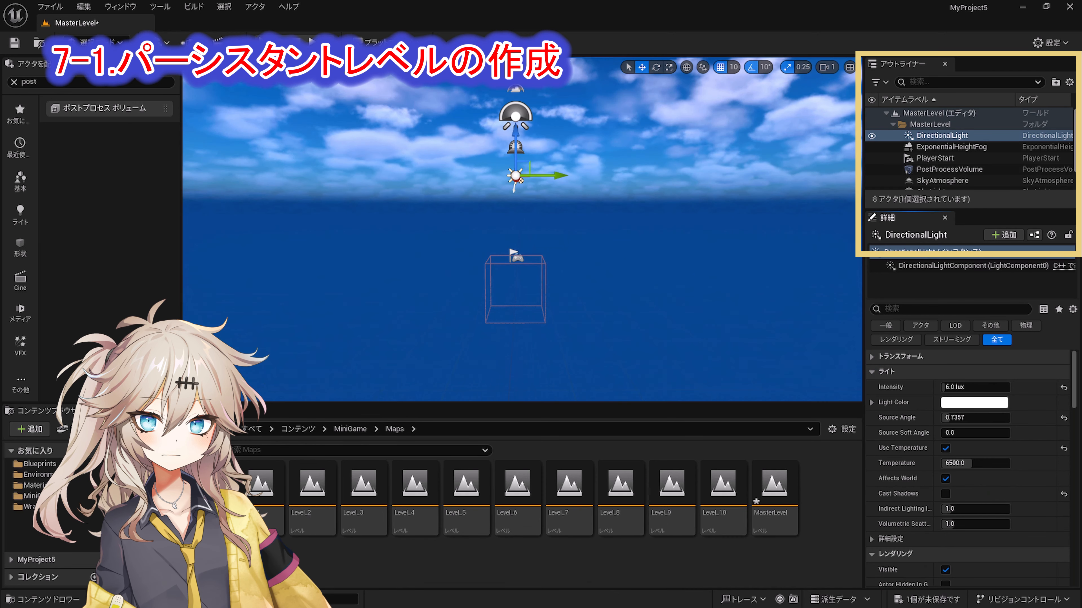
# Select the SkyLight and disable its Real Time Capture option.
pyautogui.moveTo(1061, 128); pyautogui.dragTo(1070, 164)
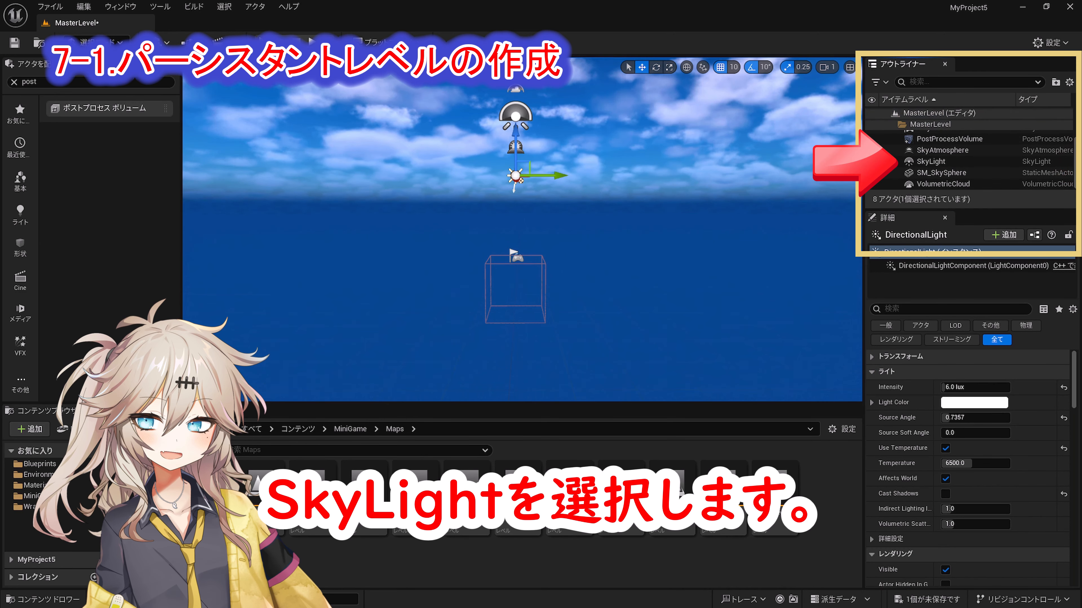
pyautogui.click(950, 162)
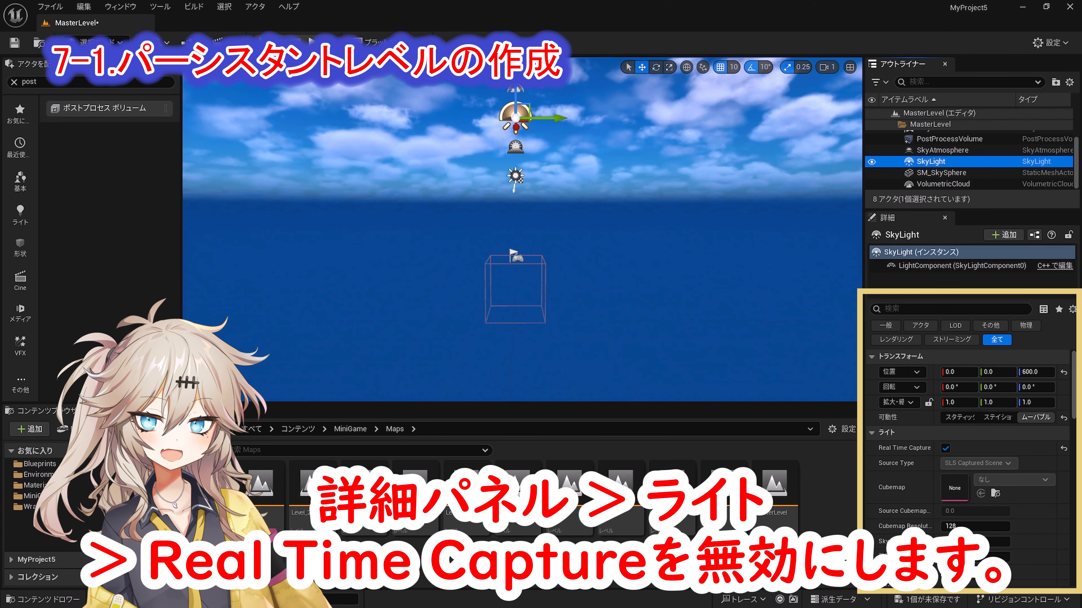
pyautogui.click(870, 357)
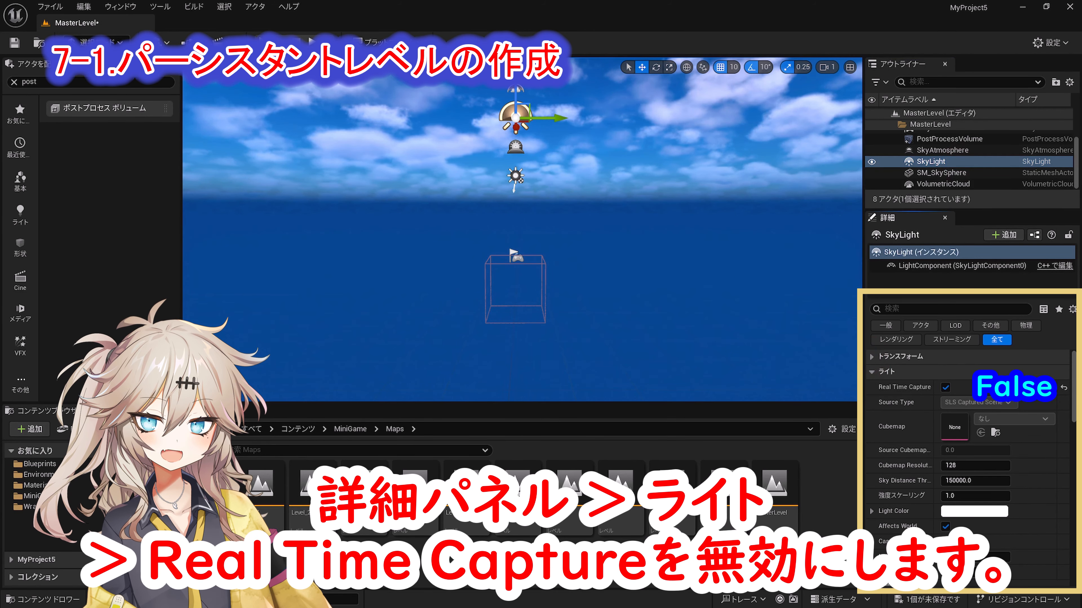
pyautogui.click(945, 388)
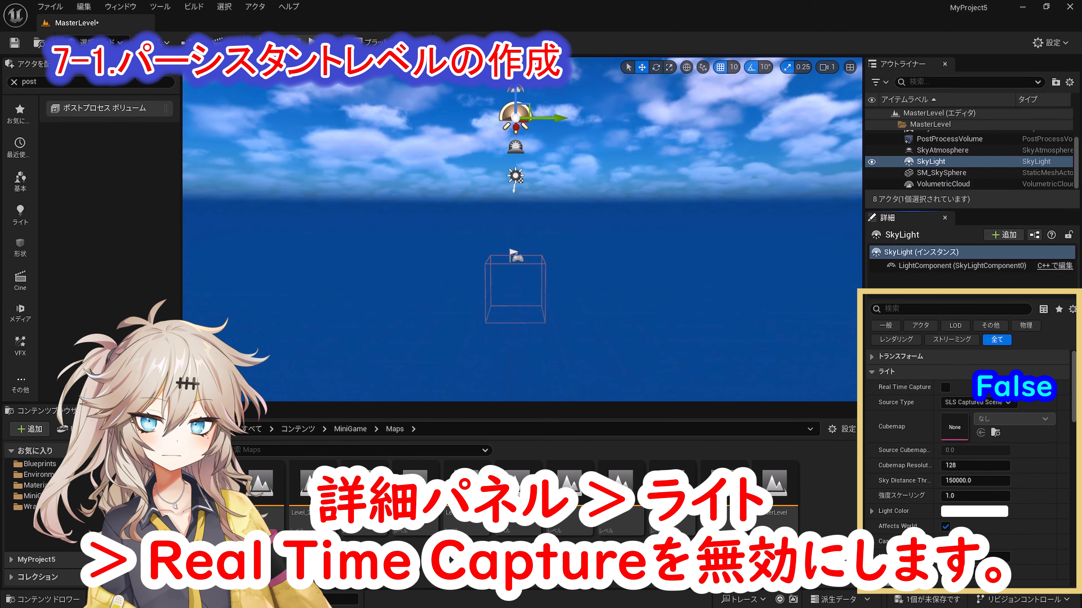
# Set the SkyLight's Source Type to SLS Specified Cubemap and assign T_ClearSky as its cubemap.
pyautogui.click(1010, 425)
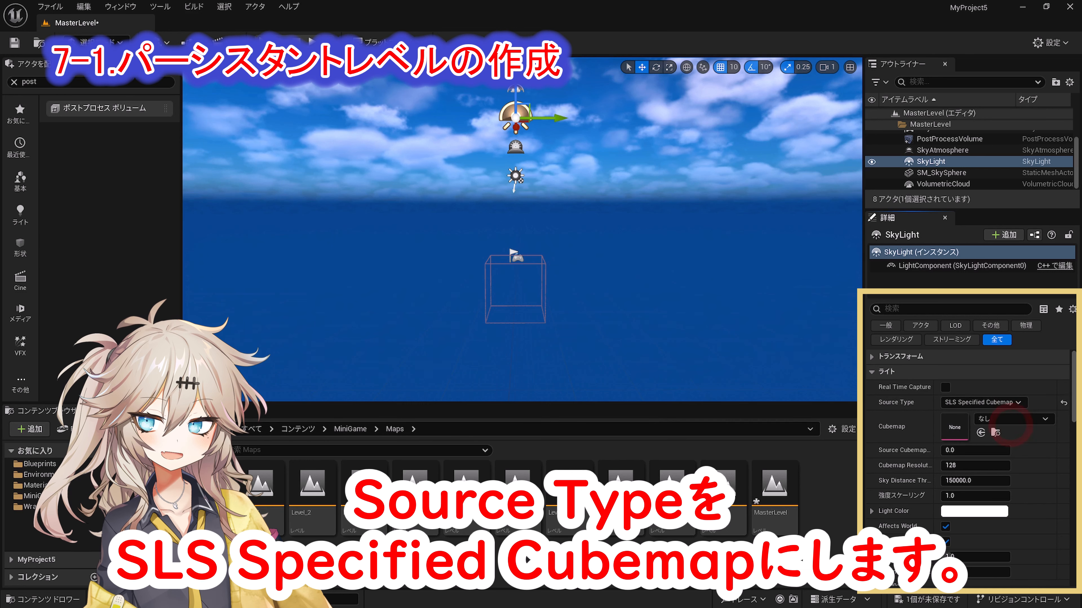
pyautogui.click(1013, 418)
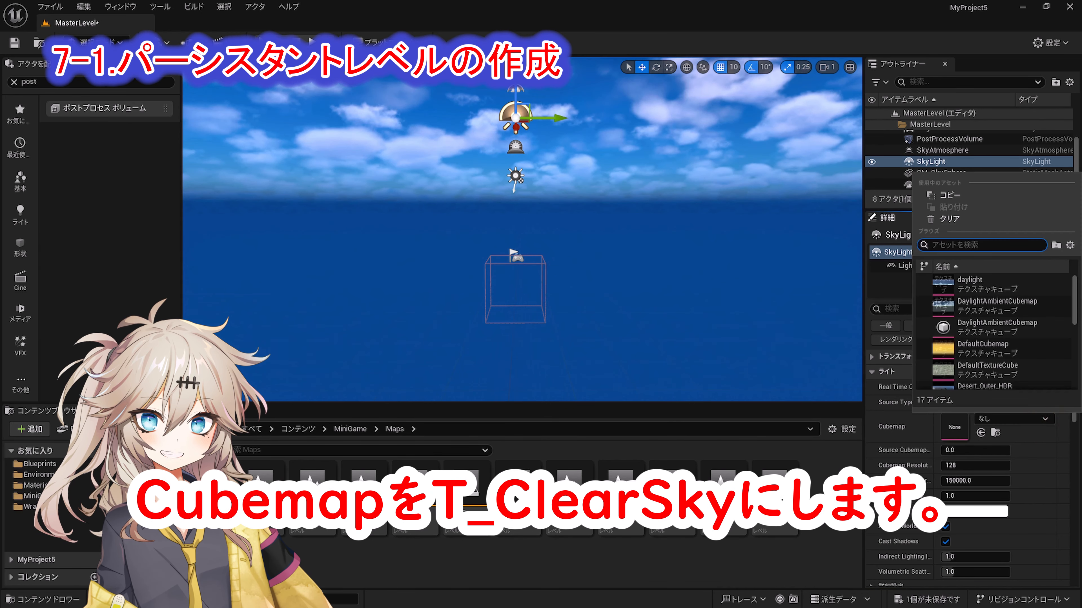
pyautogui.scroll(-1, 992, 332)
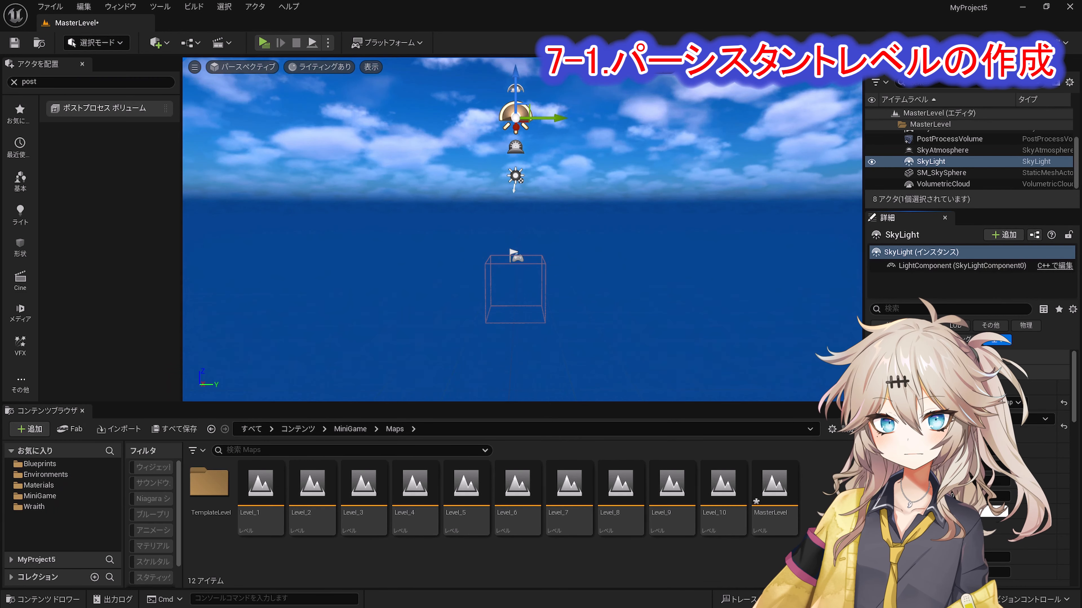
# Clear the actor placement search and set the GameMode override in World Settings to BP_ThirdPersonGameMode.
pyautogui.click(14, 82)
pyautogui.click(120, 7)
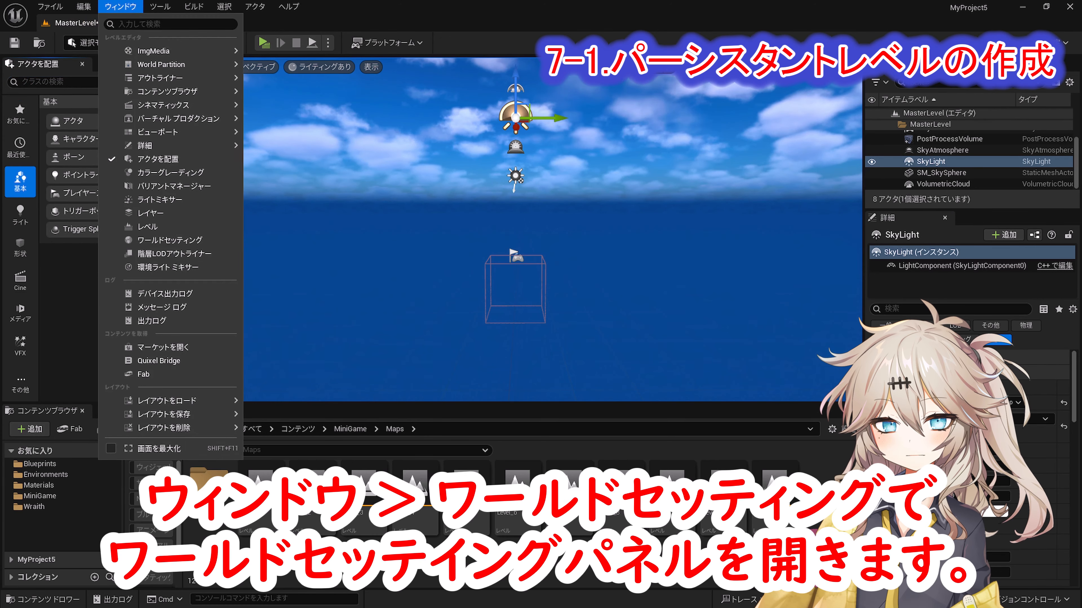
pyautogui.click(170, 240)
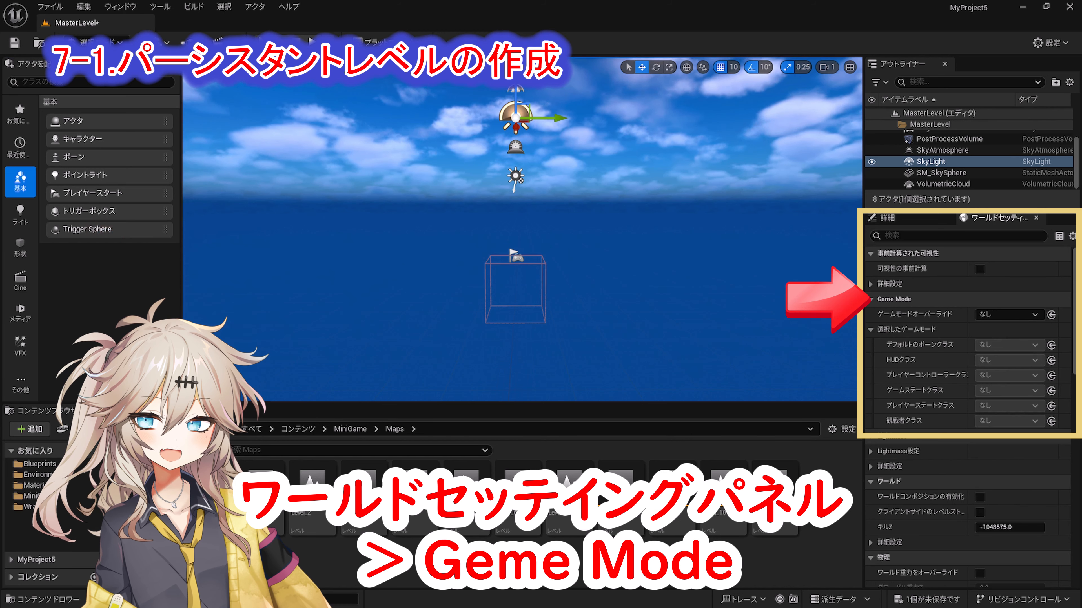
pyautogui.click(1032, 314)
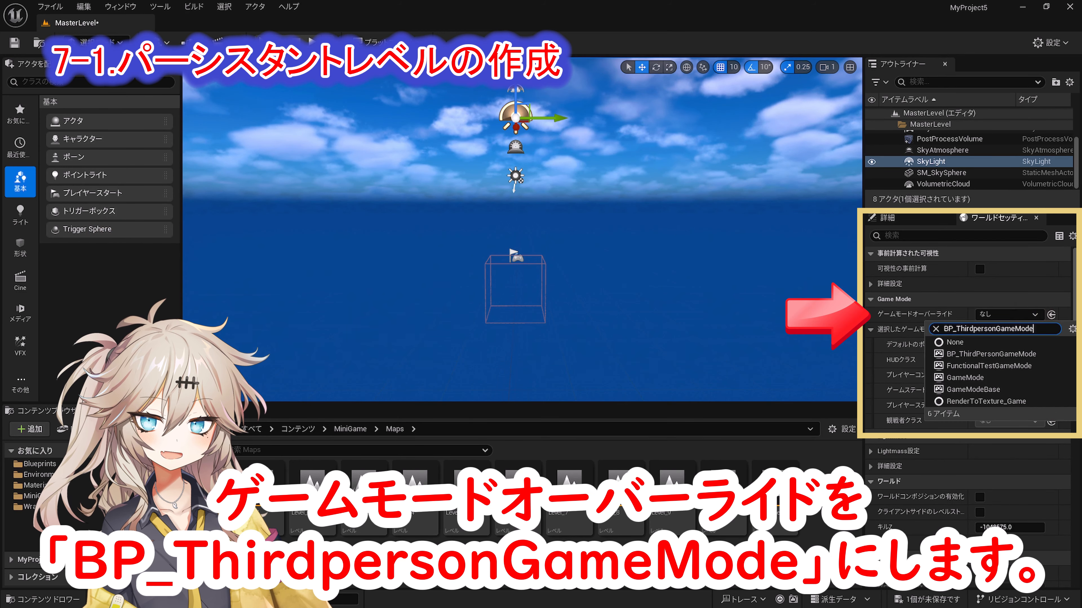
pyautogui.click(1053, 354)
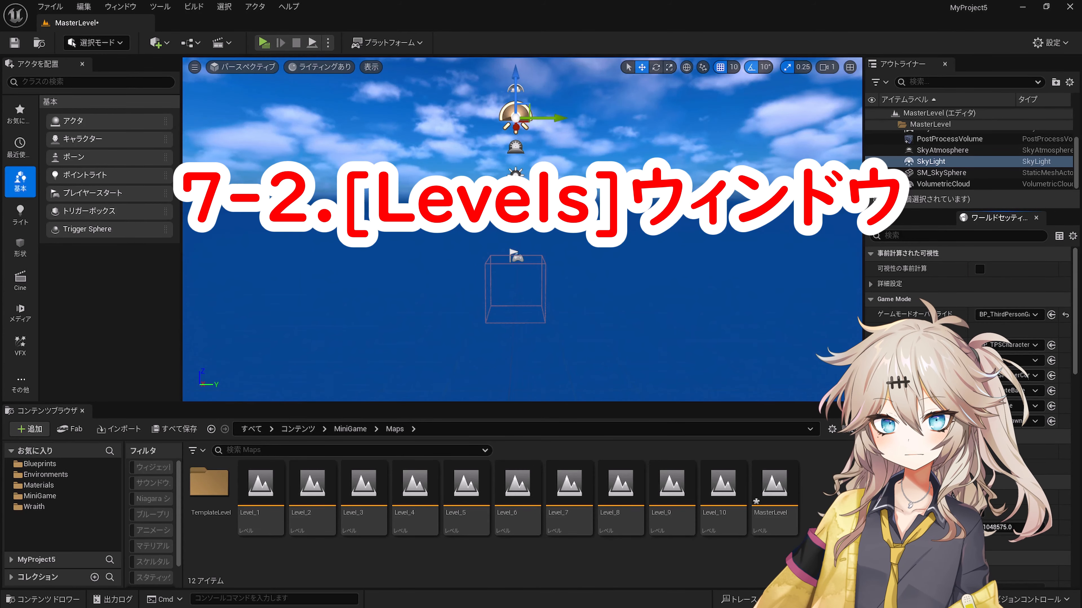
# Open the Levels window and dock it beside the Details panel.
pyautogui.click(116, 8)
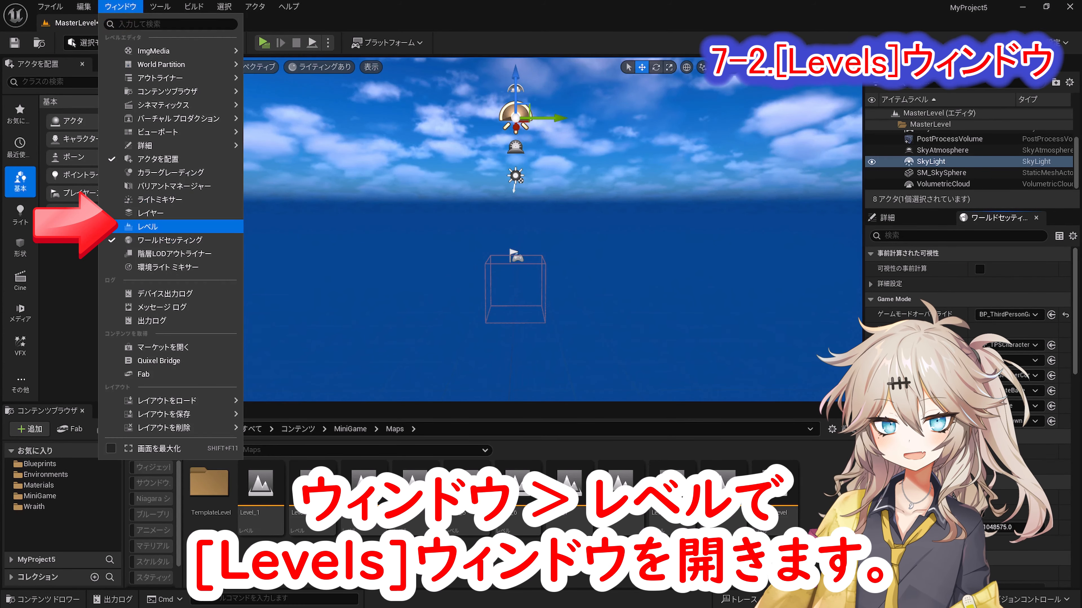
pyautogui.click(124, 227)
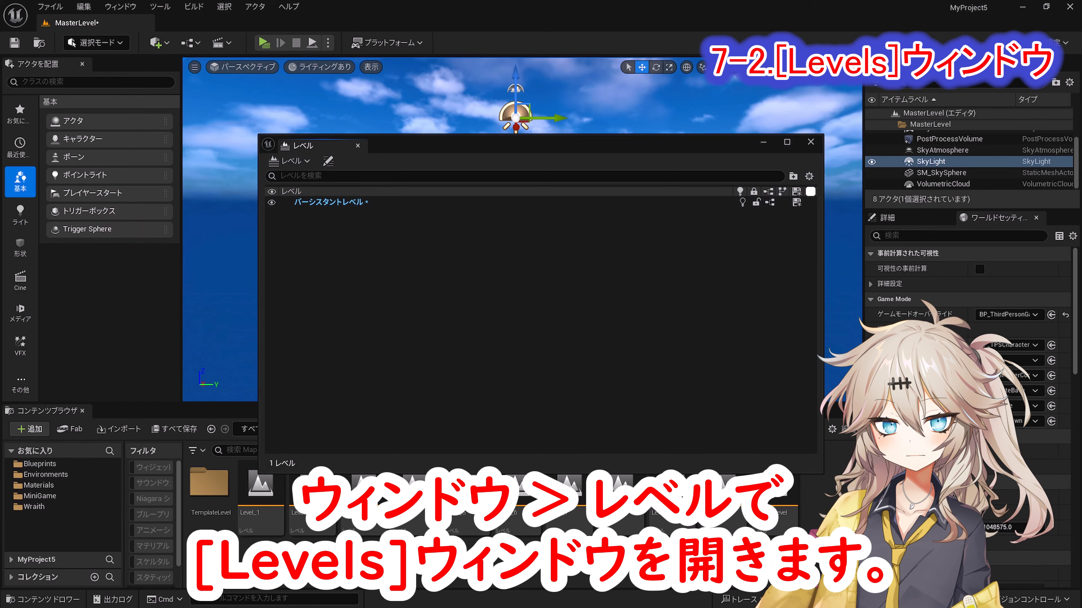
pyautogui.moveTo(323, 147); pyautogui.dragTo(922, 217)
# Add Level_1 through Level_10 from the Maps folder as sublevels of the persistent level.
pyautogui.click(271, 531)
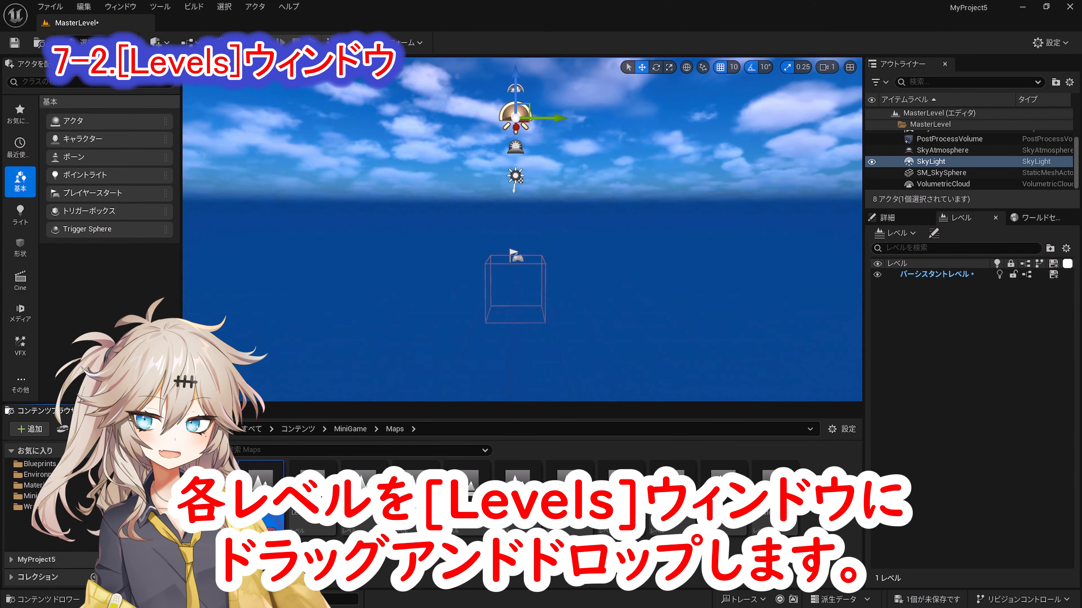
pyautogui.keyDown('shift'); pyautogui.click(723, 495); pyautogui.keyUp('shift')
pyautogui.moveTo(541, 490); pyautogui.dragTo(949, 338)
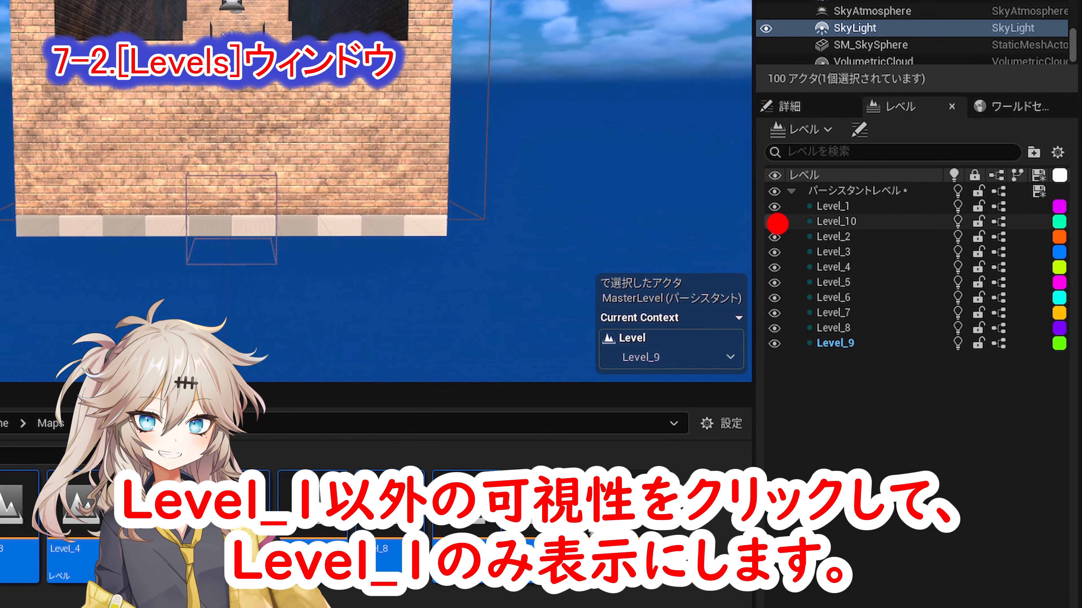
# Hide sublevels Level_2 through Level_10 so that only Level_1 is visible with the persistent level.
pyautogui.click(877, 294)
pyautogui.click(774, 238)
pyautogui.click(774, 252)
pyautogui.click(774, 267)
pyautogui.click(774, 282)
pyautogui.click(774, 298)
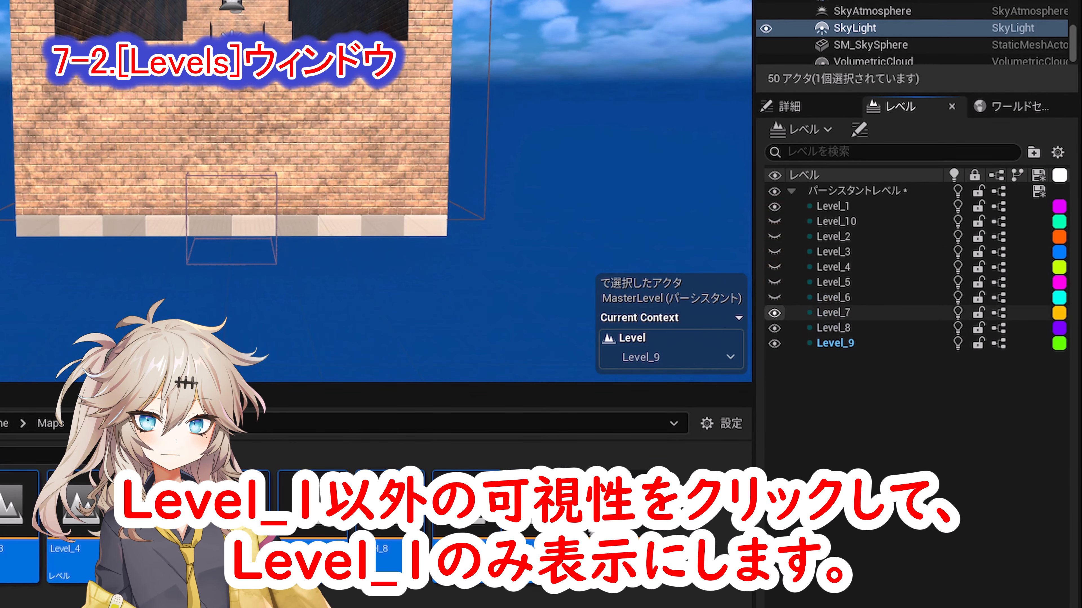
pyautogui.click(774, 313)
pyautogui.click(774, 328)
pyautogui.click(774, 343)
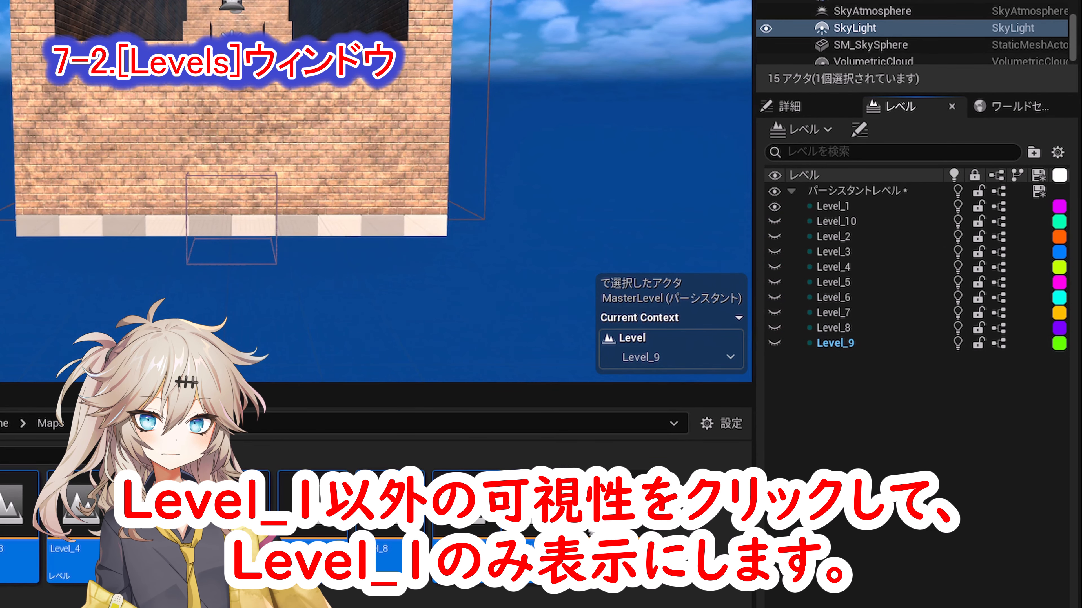
# Change Level_1's streaming method to Always Loaded and make the persistent level the current level.
pyautogui.rightClick(830, 206)
pyautogui.moveTo(907, 335)
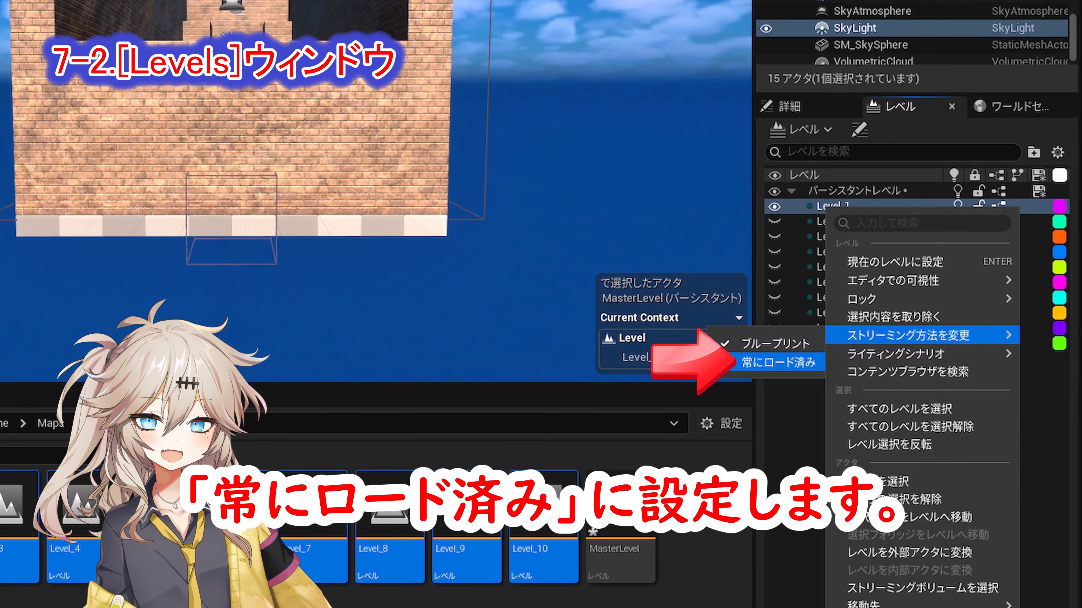
pyautogui.click(778, 363)
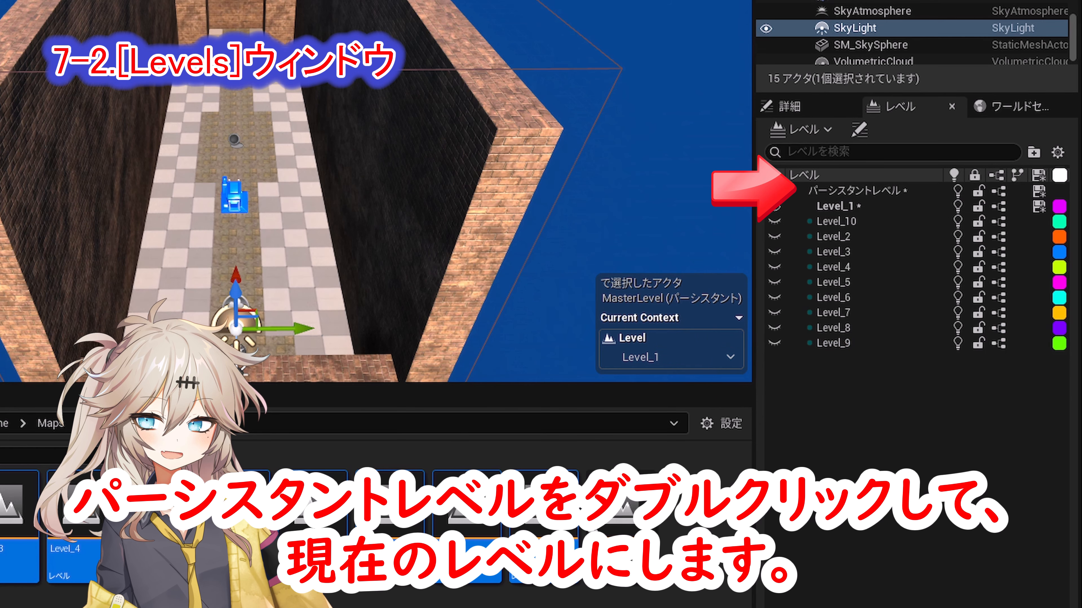
pyautogui.doubleClick(857, 190)
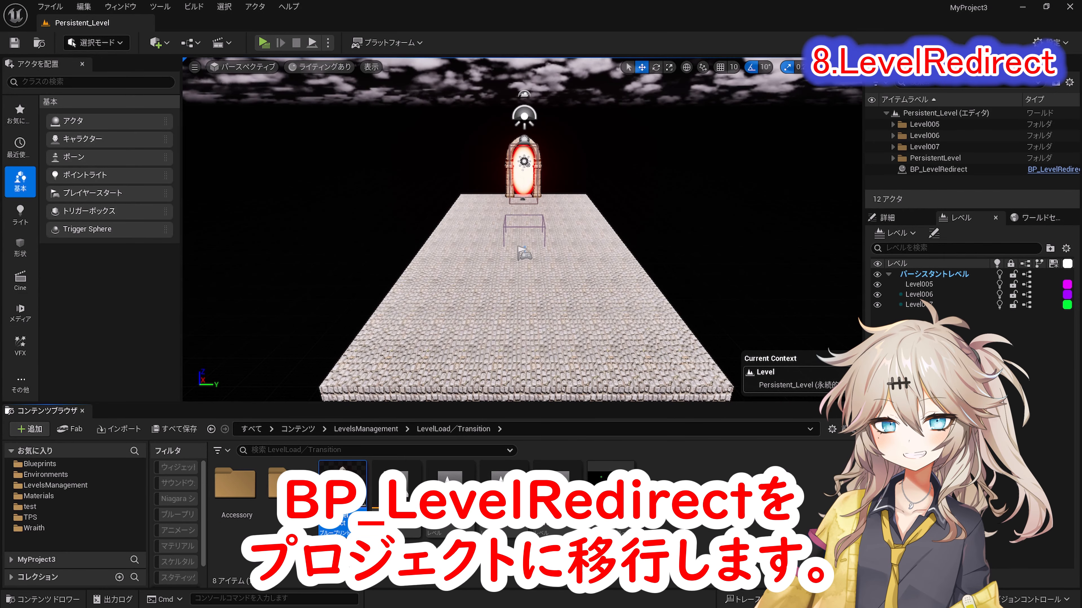
# Migrate BP_LevelRedirect from MyProject3 into MyProject5.
pyautogui.rightClick(345, 511)
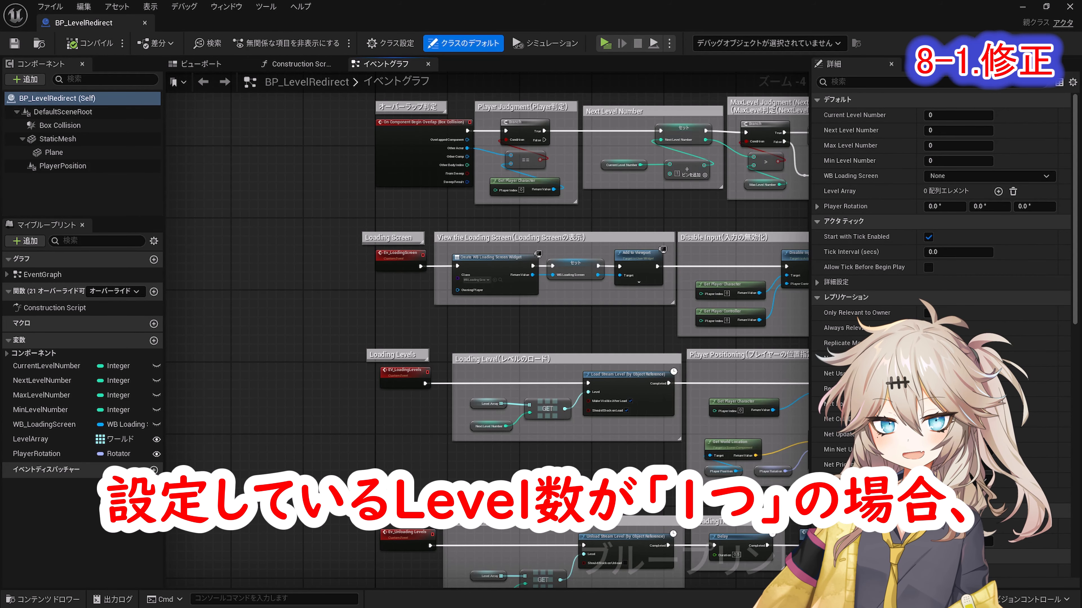
# Move the Loading Levels and Unloading Levels comments with their custom events left in BP_LevelRedirect's event graph, away from the loading and unloading groups.
pyautogui.moveTo(536, 457); pyautogui.dragTo(613, 374, button='right')
pyautogui.moveTo(580, 388); pyautogui.dragTo(696, 251, button='right')
pyautogui.moveTo(540, 281); pyautogui.dragTo(524, 323, button='right')
pyautogui.scroll(1, 524, 322)
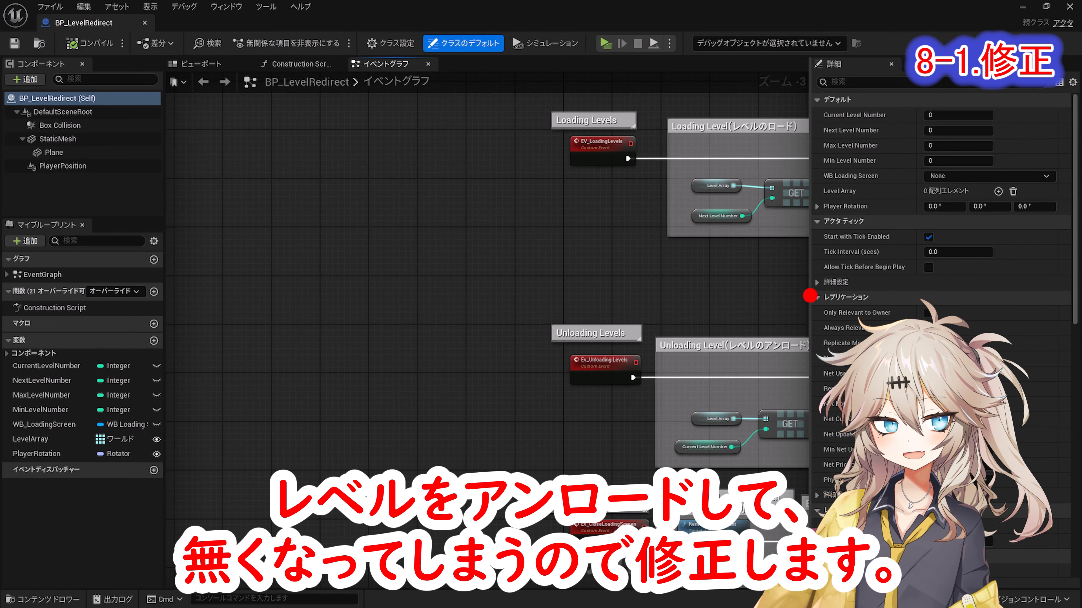
pyautogui.click(594, 120)
pyautogui.keyDown('shift'); pyautogui.moveTo(526, 400); pyautogui.dragTo(605, 301); pyautogui.keyUp('shift')
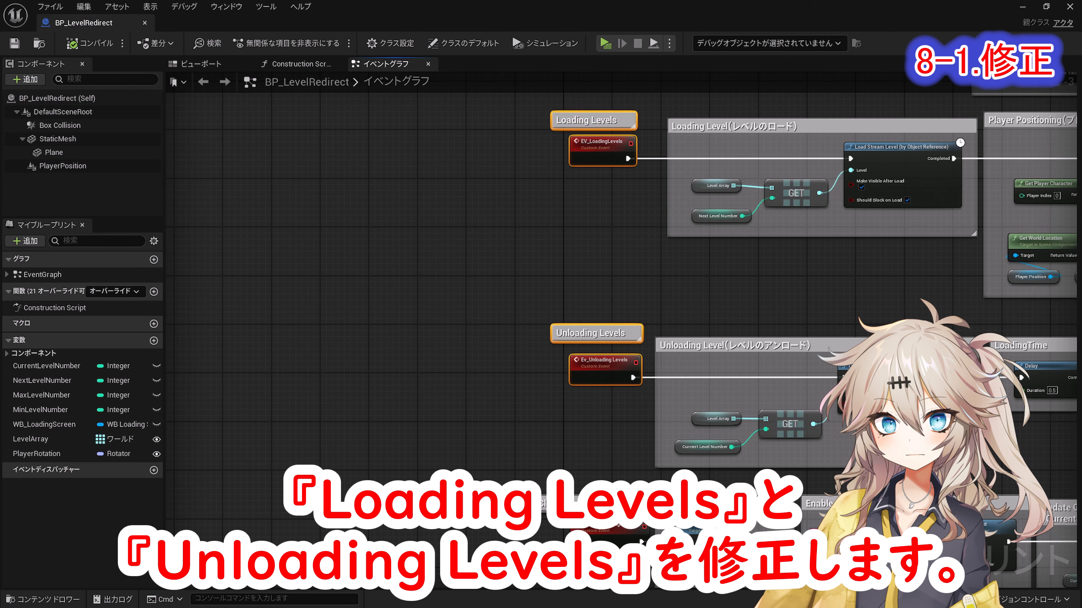
pyautogui.moveTo(595, 152); pyautogui.dragTo(284, 152)
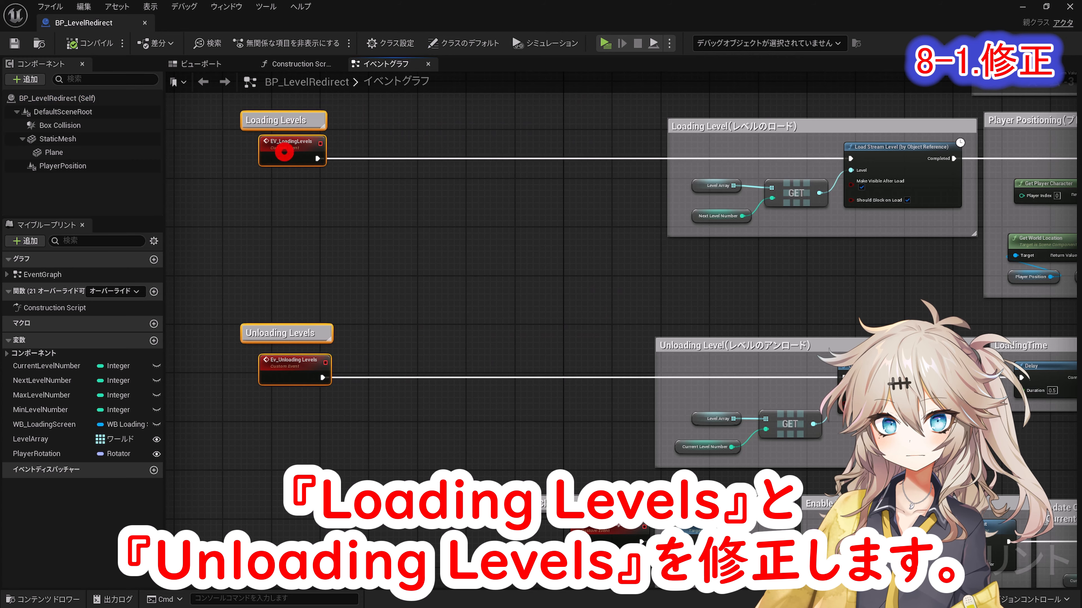
# Place a LevelArray getter beside EV_LoadingLevels and connect it to a new Length node.
pyautogui.click(464, 193)
pyautogui.scroll(3, 464, 193)
pyautogui.moveTo(464, 193); pyautogui.dragTo(550, 261, button='right')
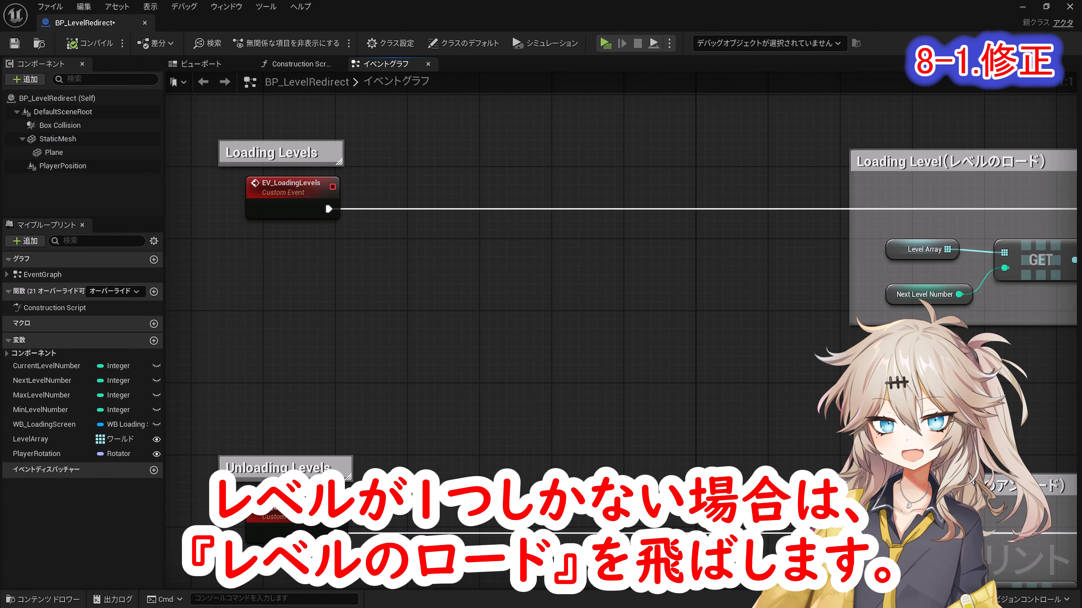
pyautogui.moveTo(30, 439); pyautogui.dragTo(536, 269)
pyautogui.click(462, 285)
pyautogui.write('length')
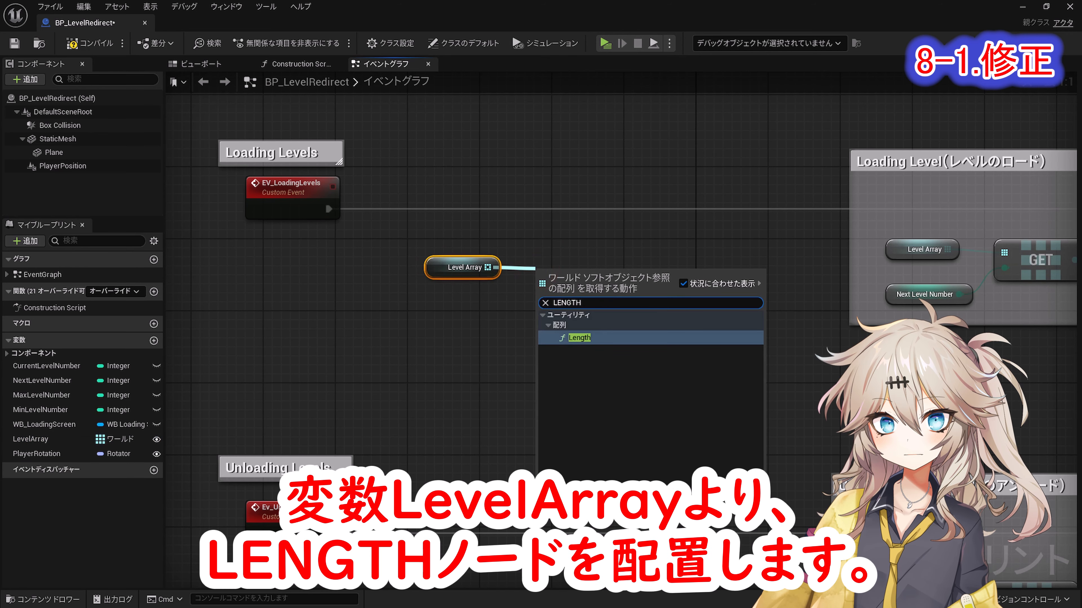
pyautogui.click(584, 340)
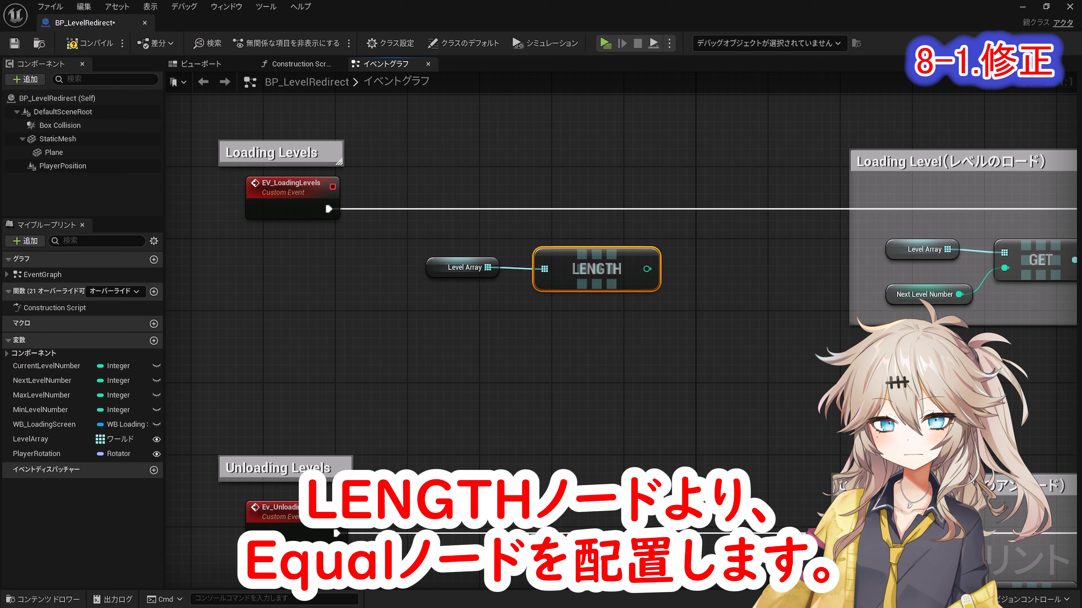
# Add an Equal node from the Length output and compare it with 1.
pyautogui.moveTo(646, 287); pyautogui.dragTo(693, 269)
pyautogui.write('Equal')
pyautogui.press('Return')
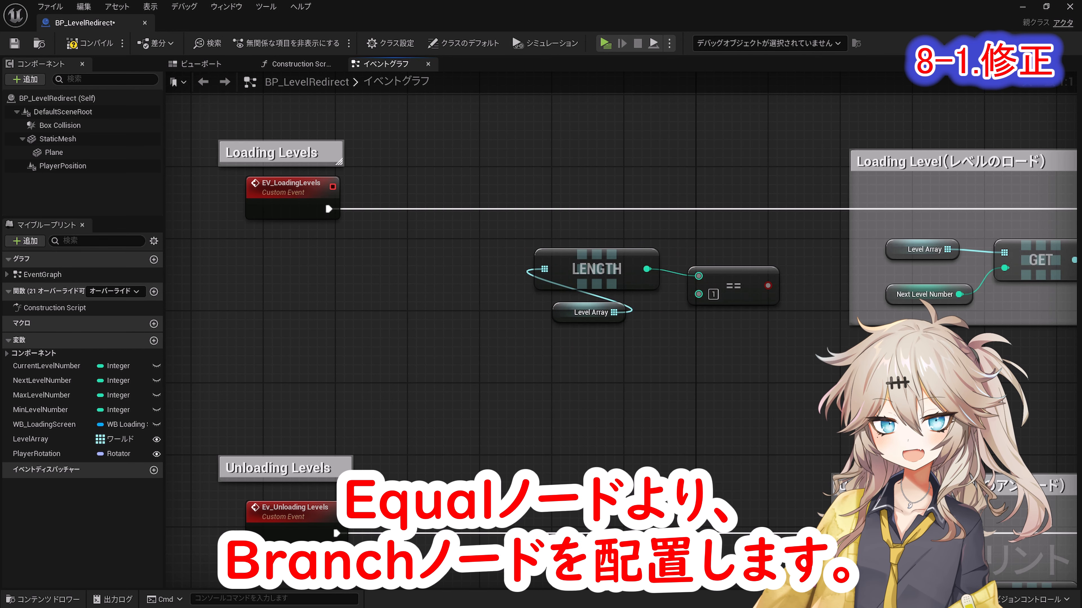
# Add a Branch driven by the Equal result and connect its execution input to EV_LoadingLevels.
pyautogui.moveTo(768, 286); pyautogui.dragTo(700, 193)
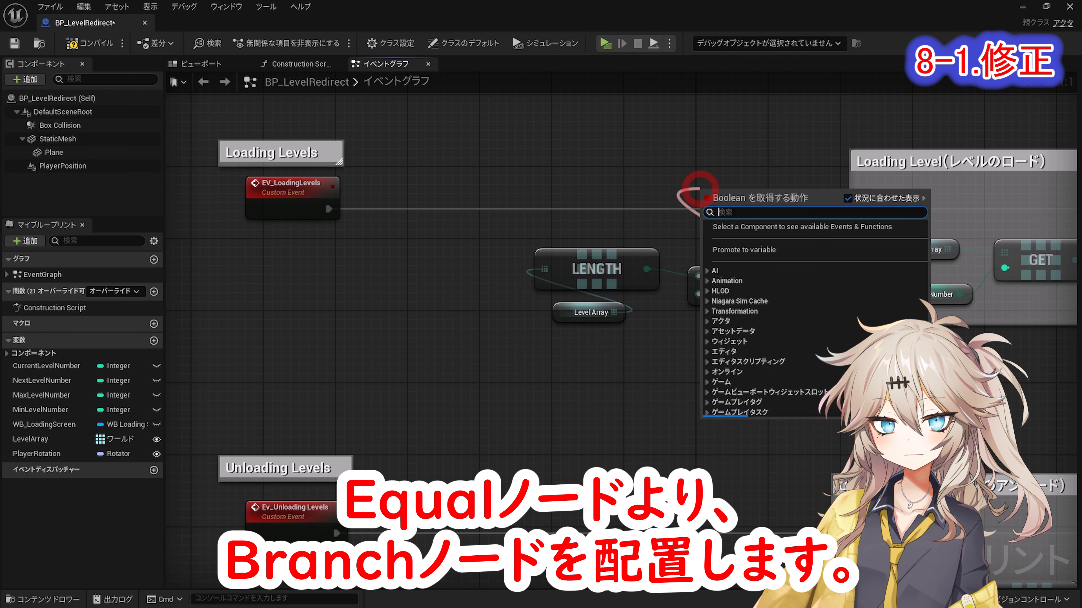
pyautogui.write('Branch')
pyautogui.click(736, 247)
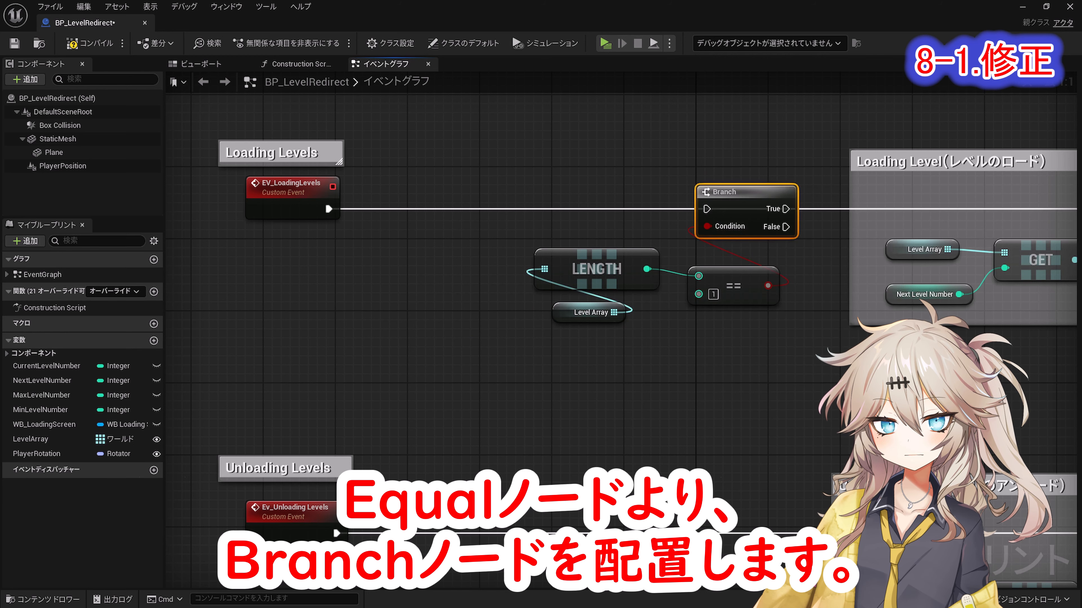
pyautogui.moveTo(707, 209); pyautogui.dragTo(328, 208)
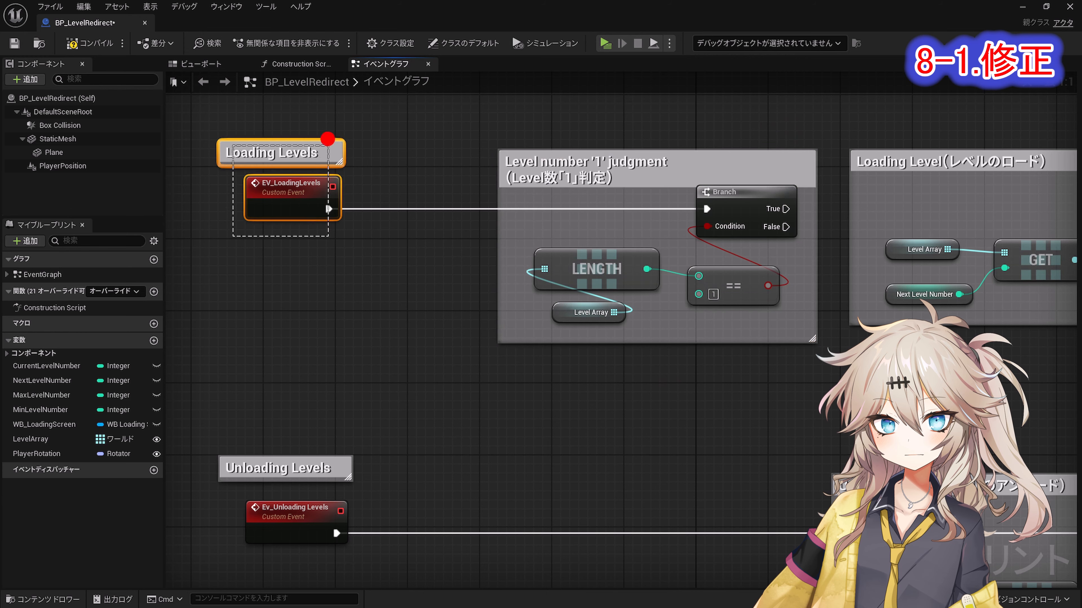
# Move the Loading Levels comment and the EV_LoadingLevels event up beside the Level number '1' judgment group.
pyautogui.moveTo(327, 138); pyautogui.dragTo(481, 139)
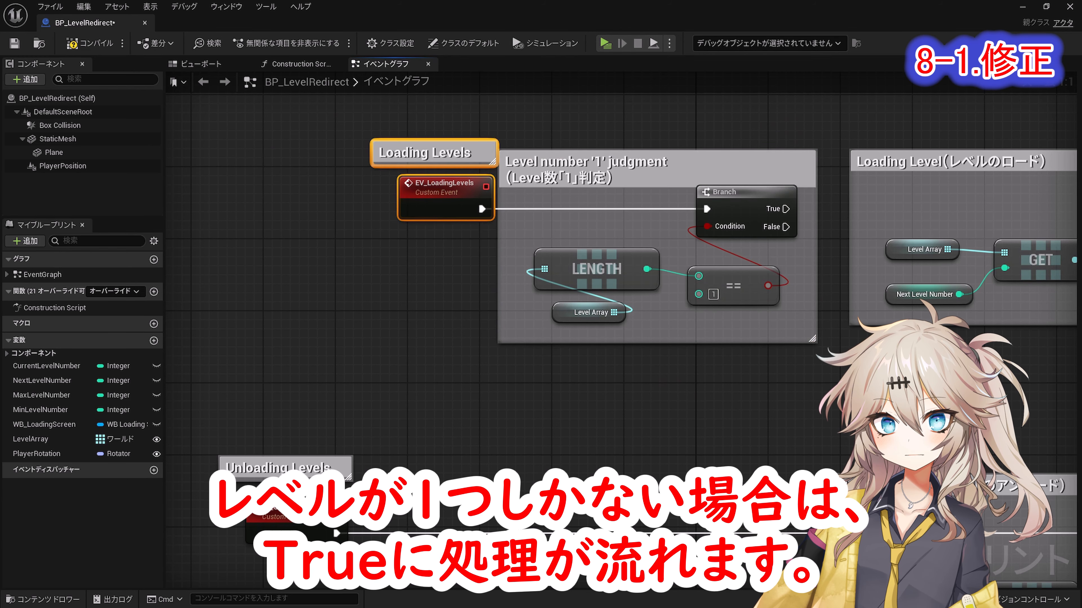
pyautogui.scroll(-4, 640, 350)
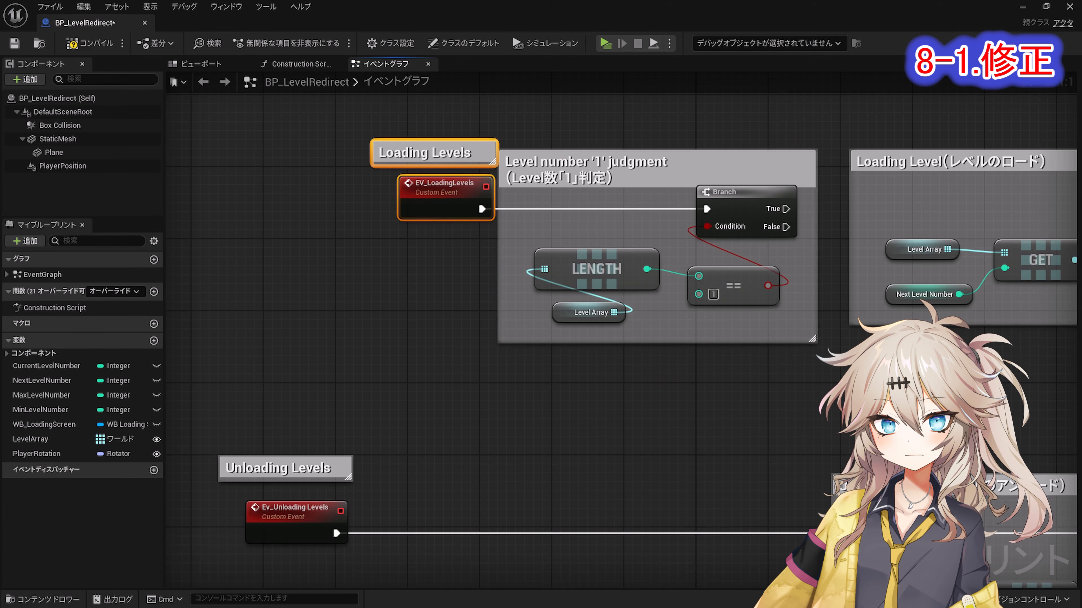
# Connect the Branch's True output to Set Actor Transform with a wire rerouted above the Loading Level group, and False to Load Stream Level.
pyautogui.moveTo(704, 371); pyautogui.dragTo(654, 343, button='right')
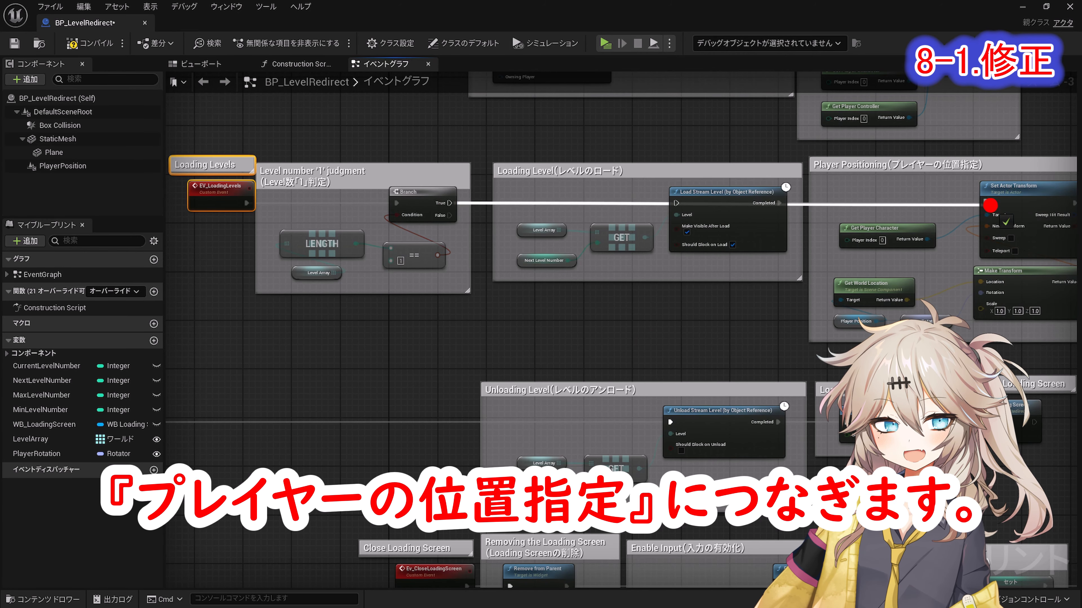
pyautogui.doubleClick(563, 203)
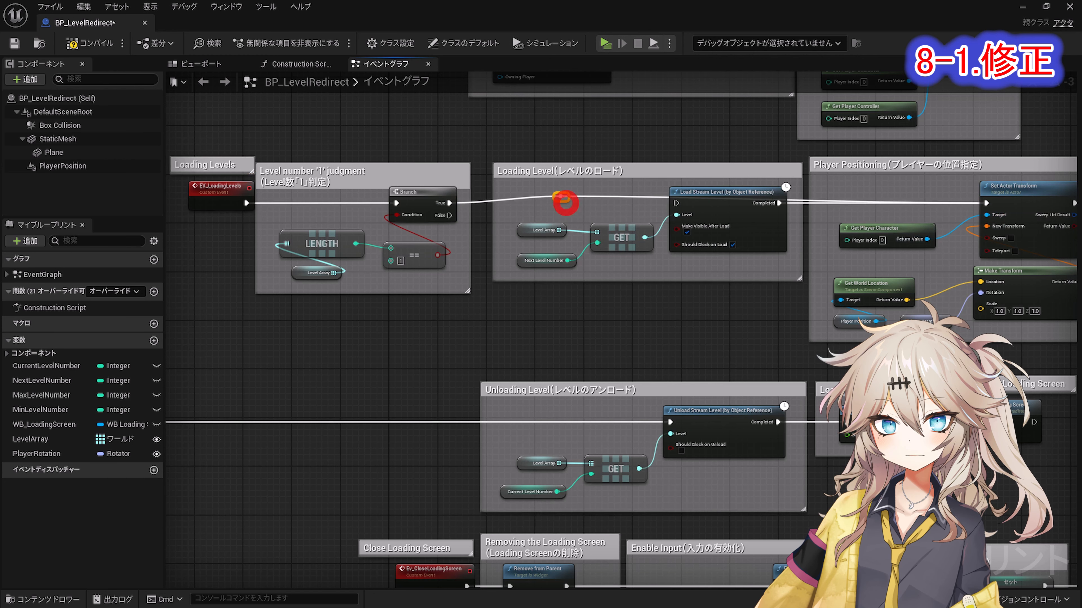
pyautogui.moveTo(563, 203); pyautogui.dragTo(791, 142)
pyautogui.moveTo(448, 215); pyautogui.dragTo(677, 203)
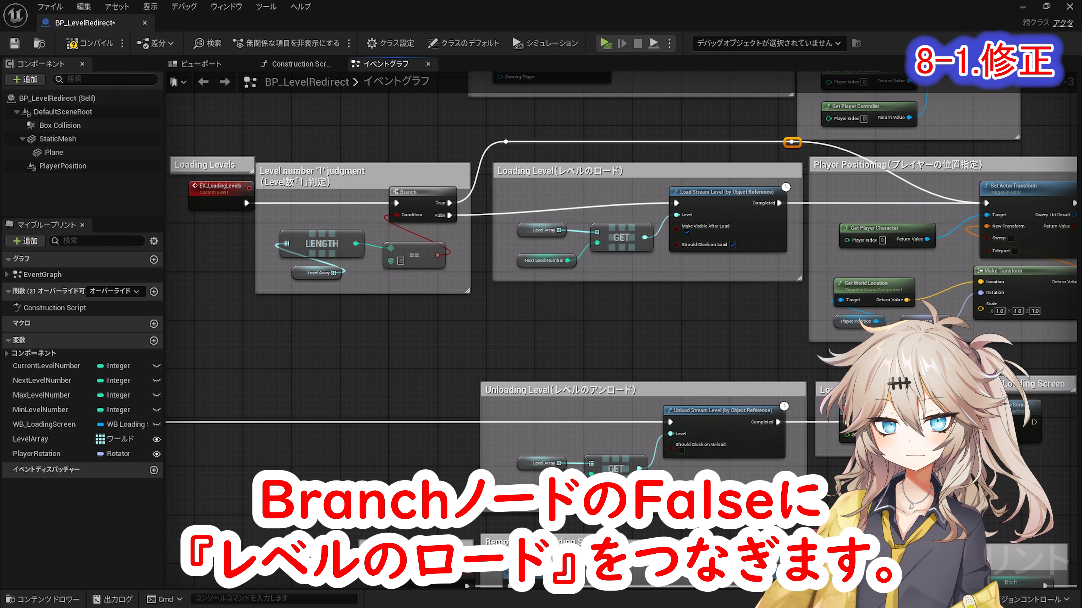
# Align the Level number '1' judgment group and its event with the Loading Level group and colour the judgment comment purple.
pyautogui.moveTo(391, 165); pyautogui.dragTo(409, 153)
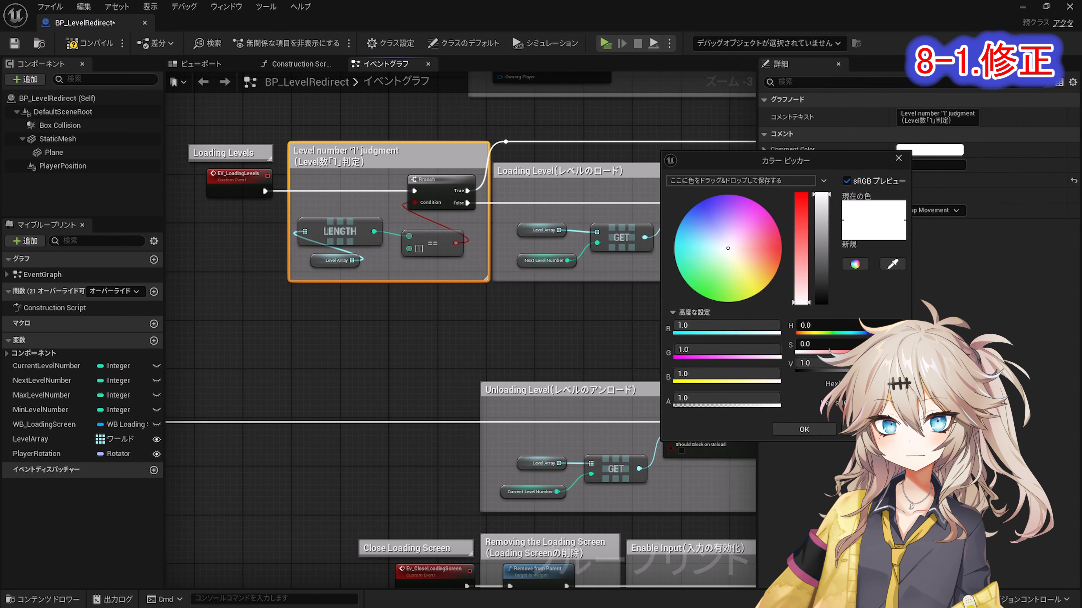
pyautogui.click(804, 429)
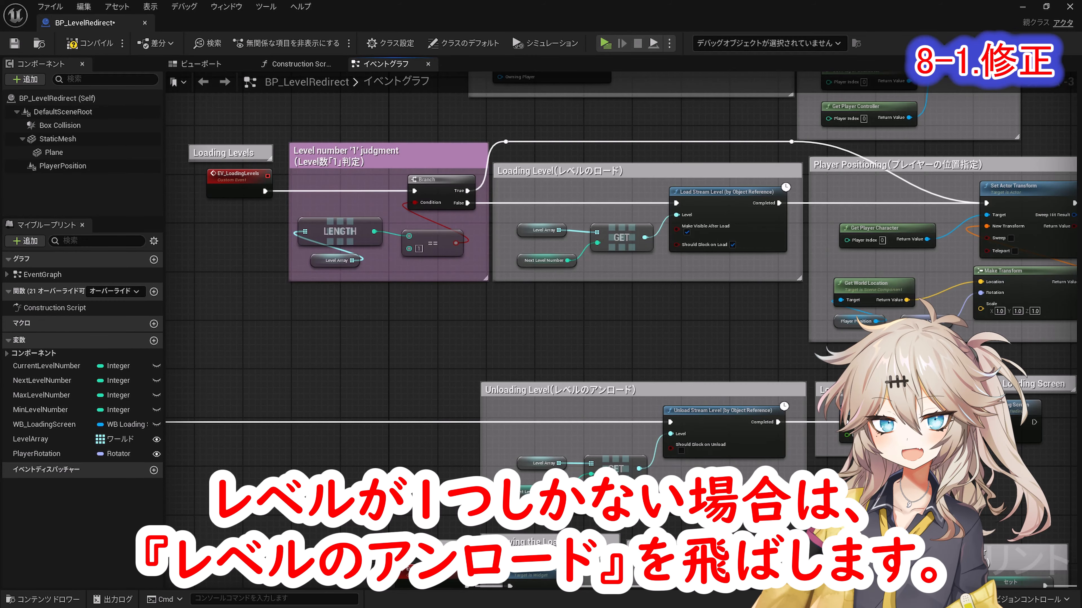
# Duplicate the Level number '1' judgment group beside Ev_Unloading Levels and connect the event to the copied Branch.
pyautogui.moveTo(426, 324); pyautogui.dragTo(765, 305, button='right')
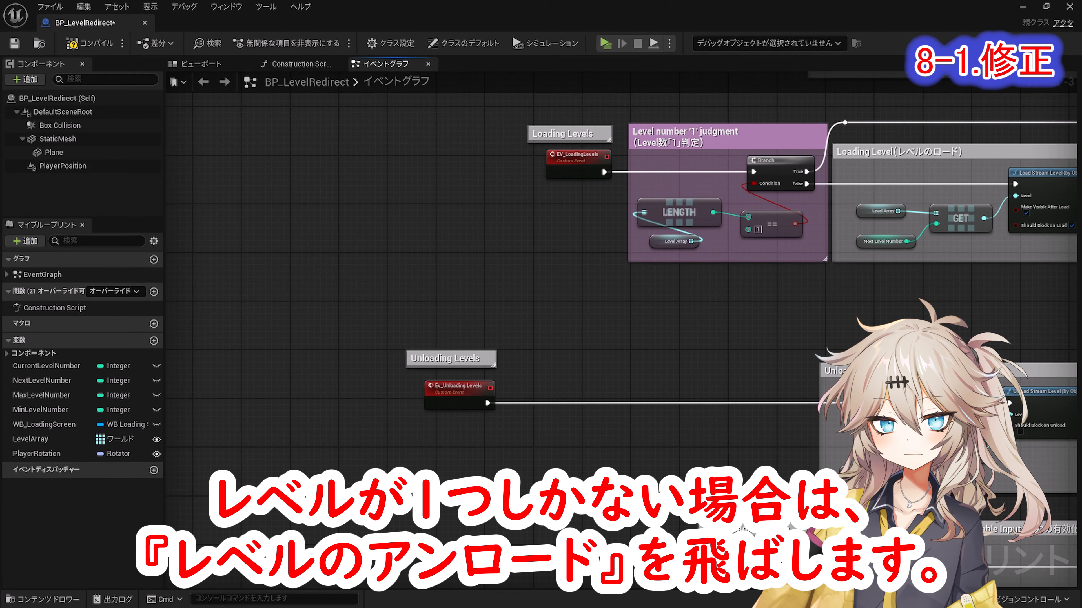
pyautogui.moveTo(638, 276); pyautogui.dragTo(780, 104)
pyautogui.moveTo(686, 361); pyautogui.dragTo(527, 142, button='right')
pyautogui.scroll(3, 527, 143)
pyautogui.moveTo(442, 266); pyautogui.dragTo(514, 273, button='right')
pyautogui.hotkey('ctrl', 'v')
pyautogui.moveTo(426, 99); pyautogui.dragTo(417, 174)
pyautogui.click(468, 221)
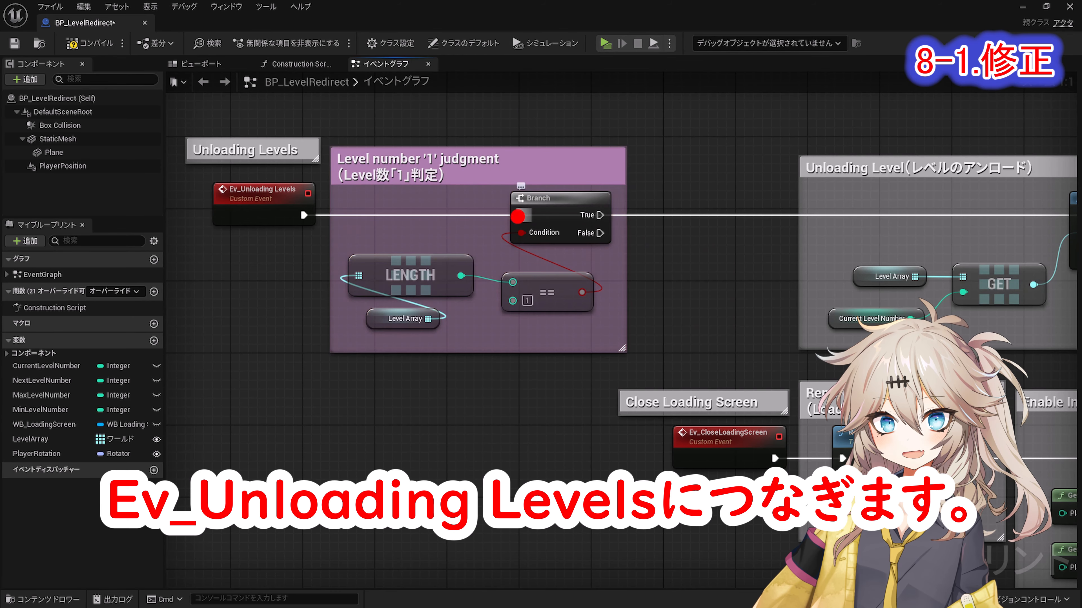
pyautogui.moveTo(517, 216); pyautogui.dragTo(304, 215)
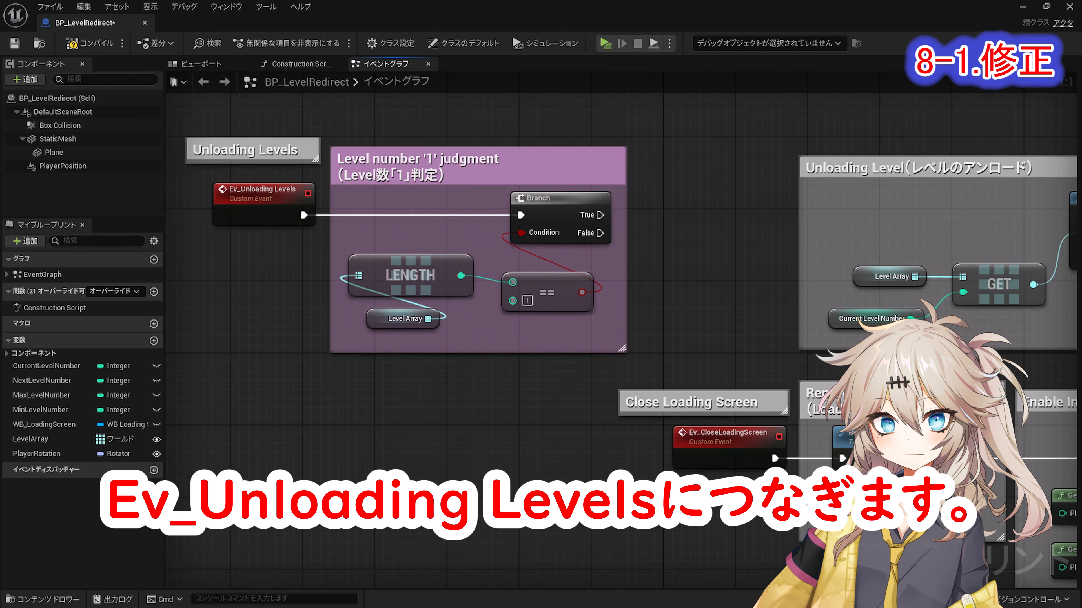
# Connect the copied Branch's True output to the LoadingTime Delay and reroute the wire above the Unloading Level group.
pyautogui.scroll(-4, 774, 271)
pyautogui.moveTo(775, 271); pyautogui.dragTo(581, 280, button='right')
pyautogui.scroll(1, 580, 280)
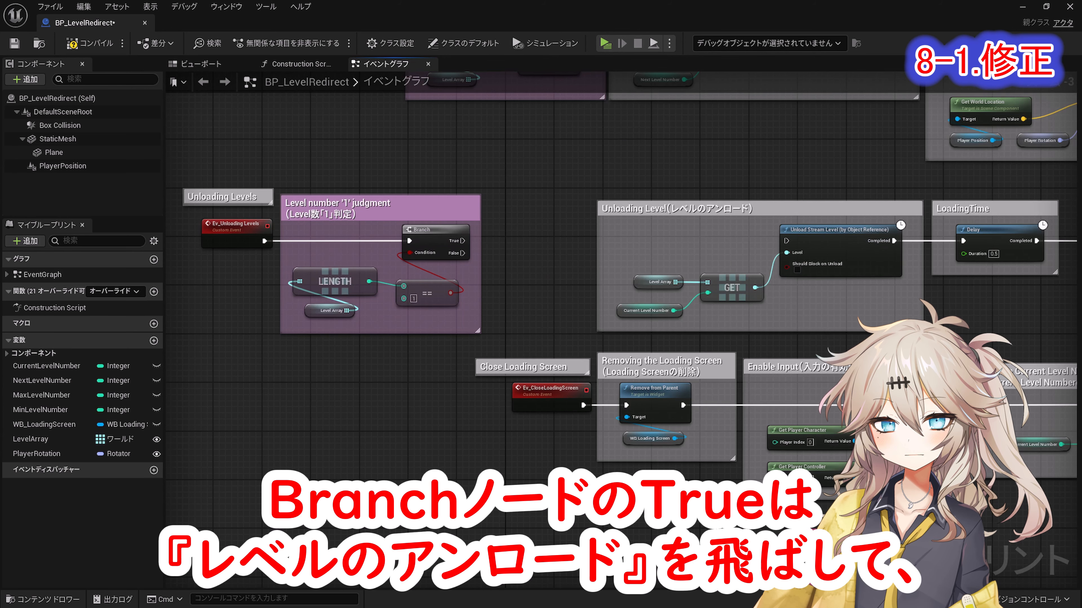
pyautogui.moveTo(462, 241); pyautogui.dragTo(963, 241)
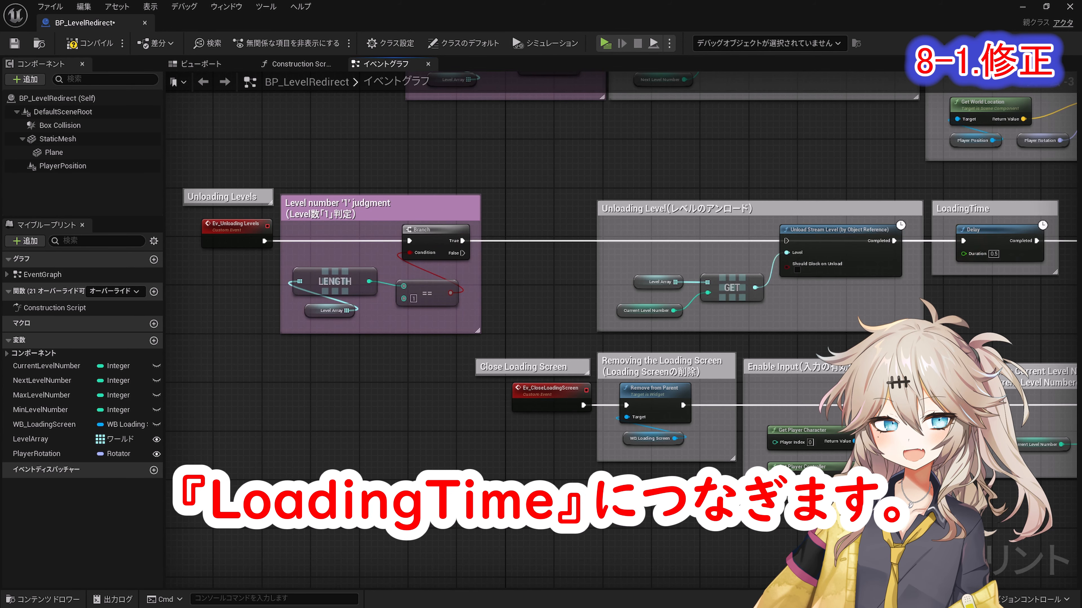
pyautogui.doubleClick(534, 240)
pyautogui.moveTo(534, 240); pyautogui.dragTo(914, 174)
# Move the Unloading Levels event and judgment group closer to the Unloading Level group and connect the Branch's False output to Unload Stream Level.
pyautogui.moveTo(387, 205); pyautogui.dragTo(478, 204)
pyautogui.scroll(1, 478, 204)
pyautogui.moveTo(479, 205); pyautogui.dragTo(391, 186, button='right')
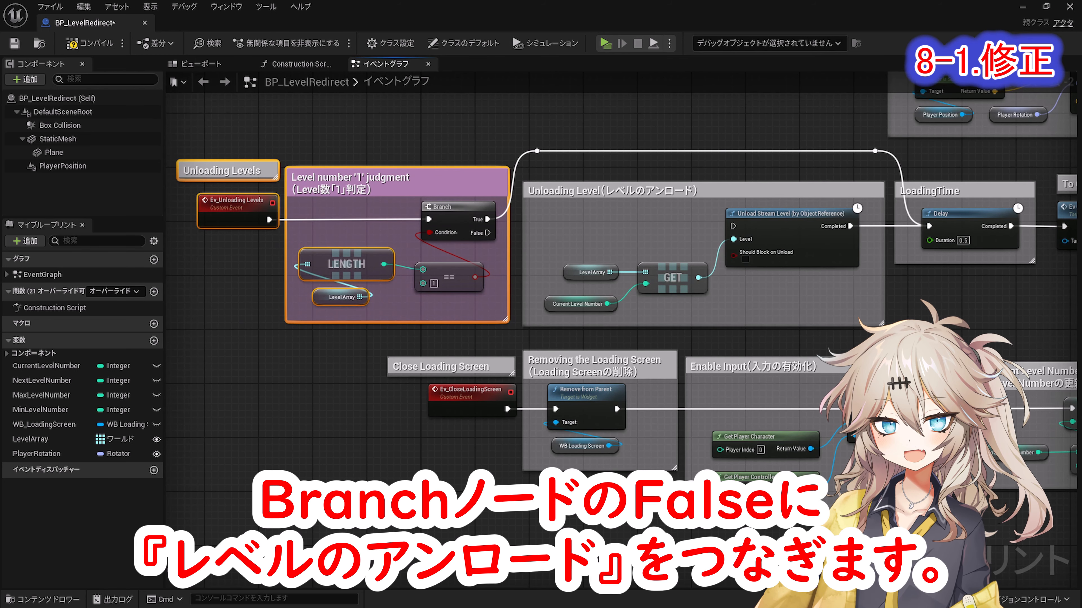
pyautogui.moveTo(734, 226); pyautogui.dragTo(487, 232)
# Create a custom event named Ev_Location in an empty area of the event graph.
pyautogui.scroll(-1, 468, 213)
pyautogui.moveTo(468, 213); pyautogui.dragTo(464, 379, button='right')
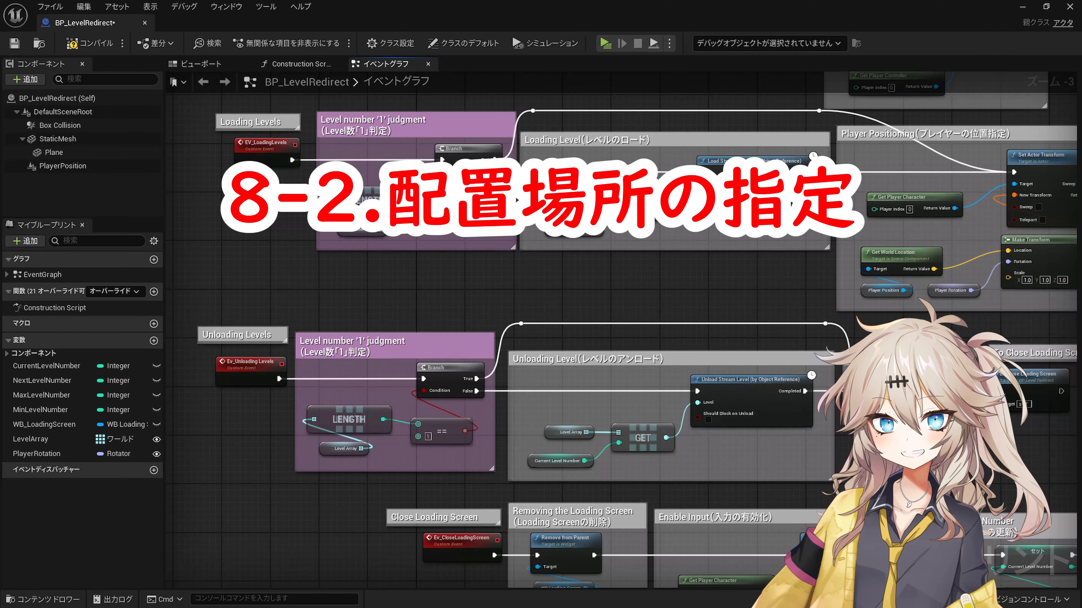
pyautogui.scroll(-4, 605, 324)
pyautogui.moveTo(617, 298); pyautogui.dragTo(596, 409, button='right')
pyautogui.scroll(7, 723, 272)
pyautogui.moveTo(738, 270); pyautogui.dragTo(751, 241, button='right')
pyautogui.keyDown('ctrl'); pyautogui.scroll(1, 609, 337); pyautogui.keyUp('ctrl')
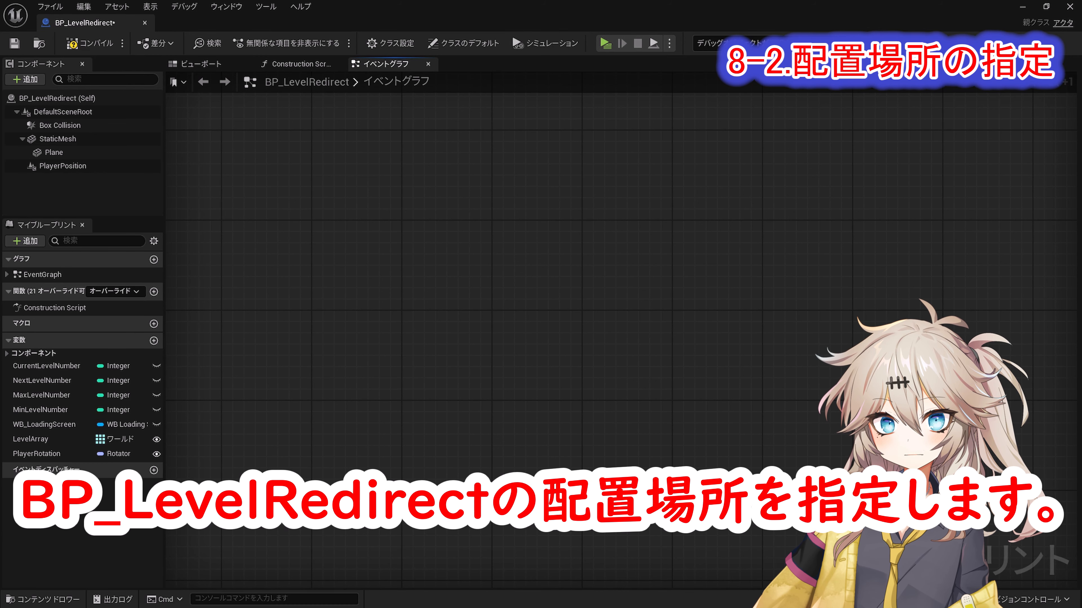
pyautogui.rightClick(407, 153)
pyautogui.write('custome')
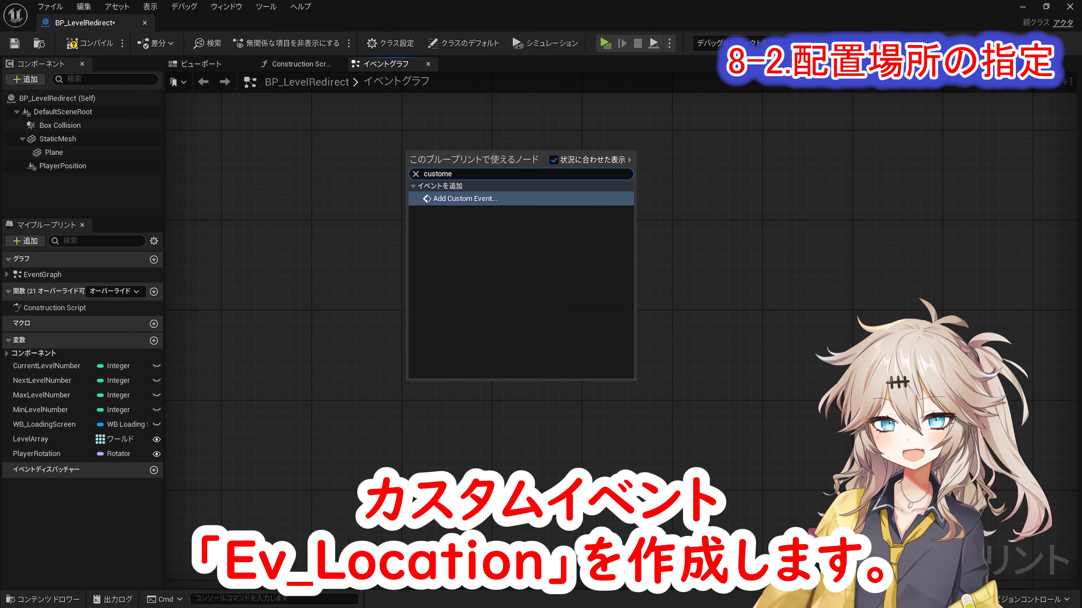
pyautogui.press('Return')
pyautogui.write('Ev_Location')
pyautogui.press('Return')
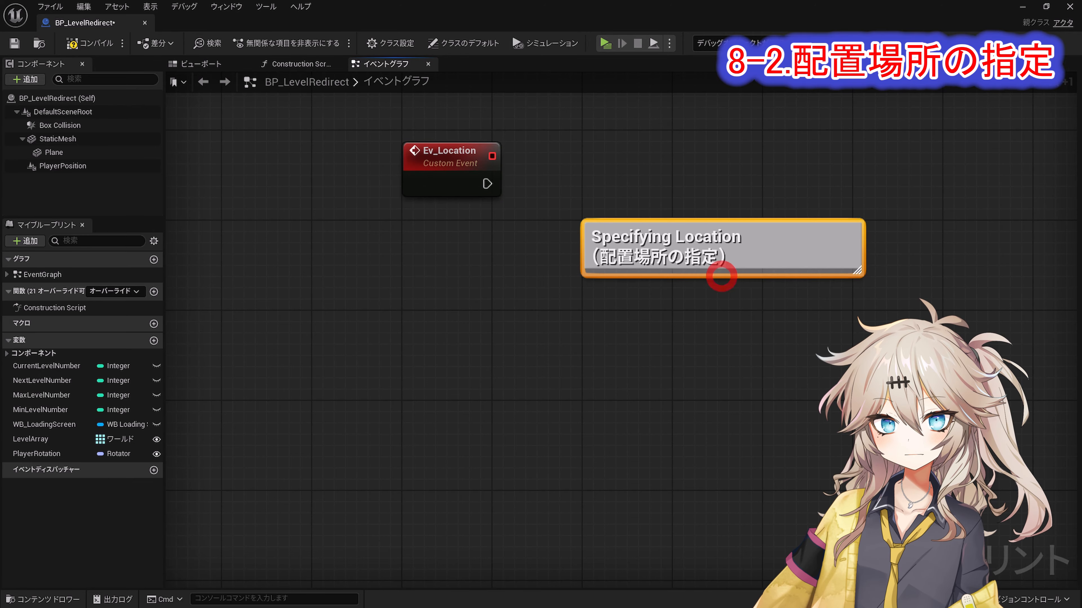
# Narrow the Specifying Location (配置場所の指定) comment and place it above the Ev_Location event.
pyautogui.moveTo(860, 272); pyautogui.dragTo(772, 273)
pyautogui.moveTo(681, 260); pyautogui.dragTo(411, 152)
pyautogui.moveTo(587, 256); pyautogui.dragTo(469, 263, button='right')
pyautogui.click(469, 263)
# Make room before the Ev Unloading Levels call and insert an Ev Location call after Set Actor Transform in the Loading Levels chain.
pyautogui.scroll(-3, 469, 263)
pyautogui.moveTo(298, 443); pyautogui.dragTo(826, 336, button='right')
pyautogui.scroll(-2, 686, 490)
pyautogui.moveTo(686, 490); pyautogui.dragTo(843, 165, button='right')
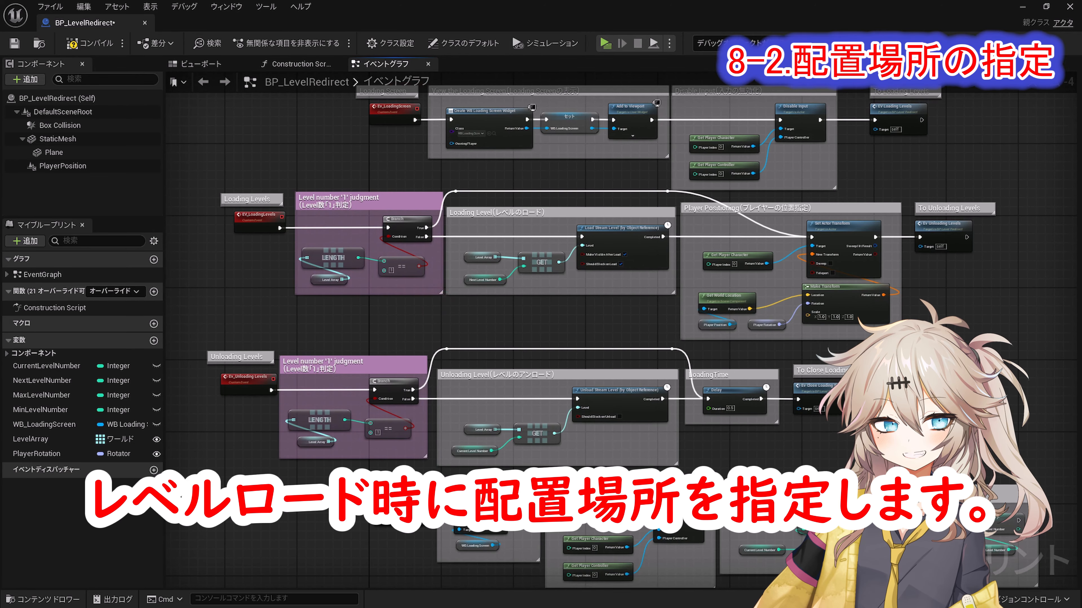
pyautogui.moveTo(902, 319); pyautogui.dragTo(580, 319, button='right')
pyautogui.scroll(5, 698, 239)
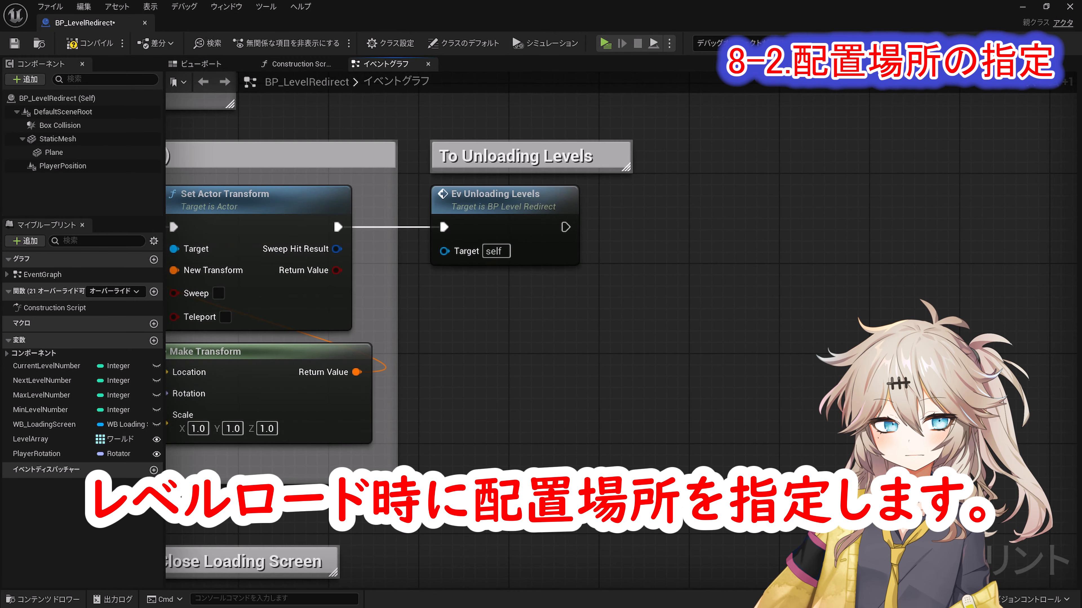
pyautogui.moveTo(673, 256); pyautogui.dragTo(526, 160)
pyautogui.moveTo(525, 207); pyautogui.dragTo(954, 206)
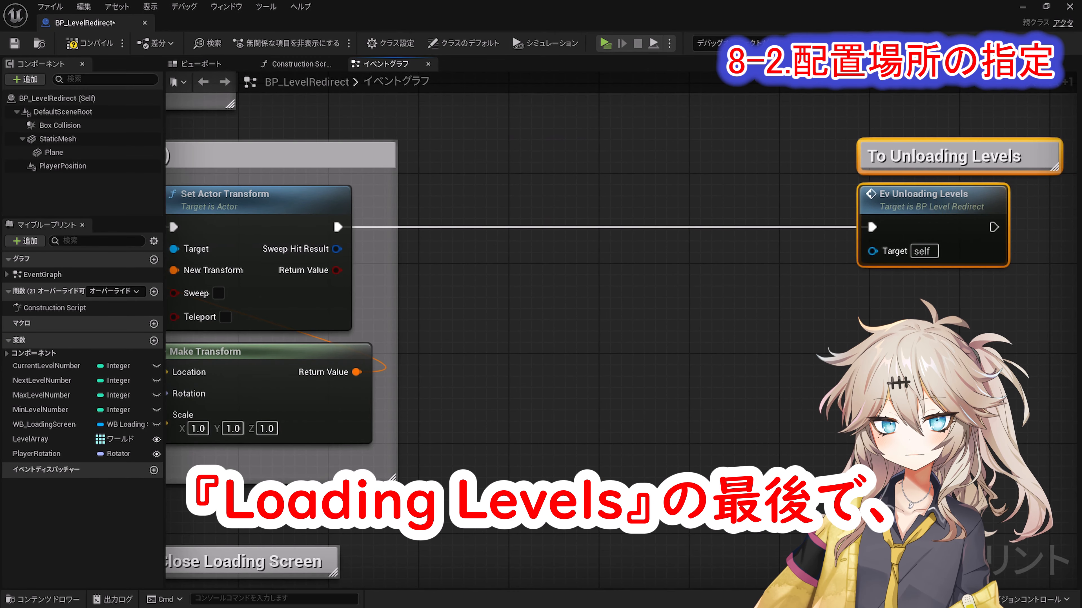
pyautogui.moveTo(338, 226); pyautogui.dragTo(475, 225)
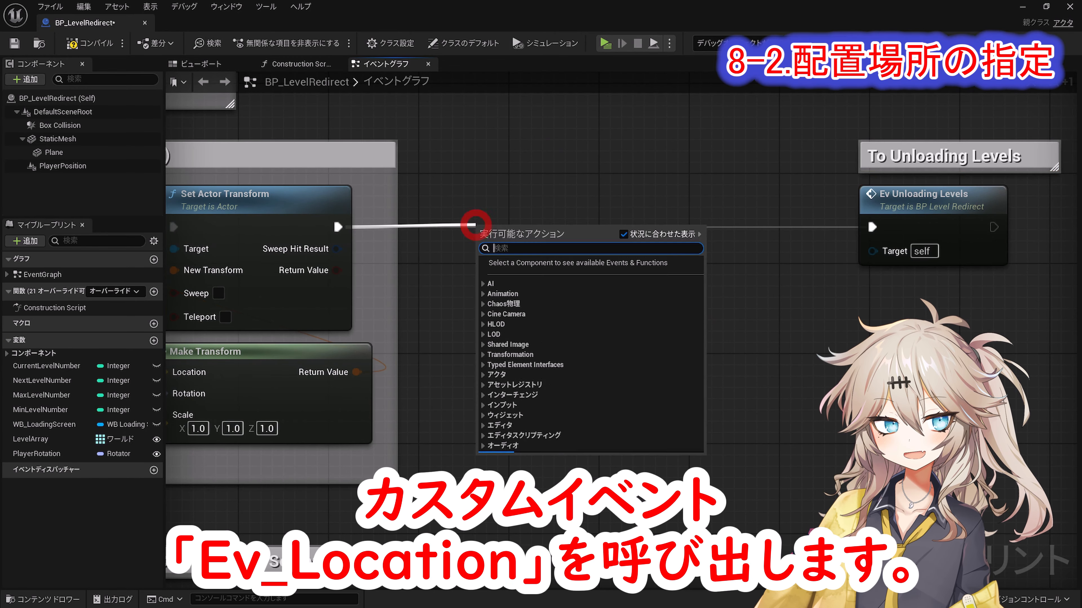
pyautogui.write('Ev_Location')
pyautogui.click(516, 272)
# Add a comment reading "To Specifying Location (配置場所の指定へ)" and fit it above the Ev Location call.
pyautogui.click(553, 343)
pyautogui.press('c')
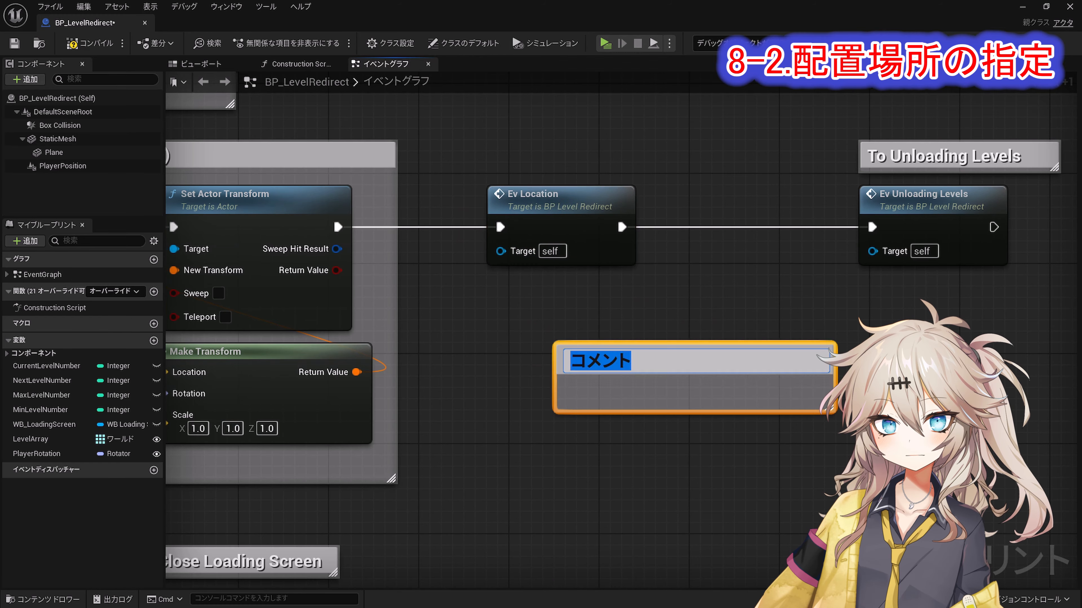
pyautogui.write('To Specifying Location （配置場所の指定へ）')
pyautogui.moveTo(833, 411); pyautogui.dragTo(768, 396)
pyautogui.moveTo(703, 369); pyautogui.dragTo(635, 155)
# Move the Ev Unloading Levels and Ev Location calls with their comments closer together and nearer the Player Positioning group.
pyautogui.moveTo(1035, 264); pyautogui.dragTo(939, 116)
pyautogui.moveTo(905, 205); pyautogui.dragTo(759, 205)
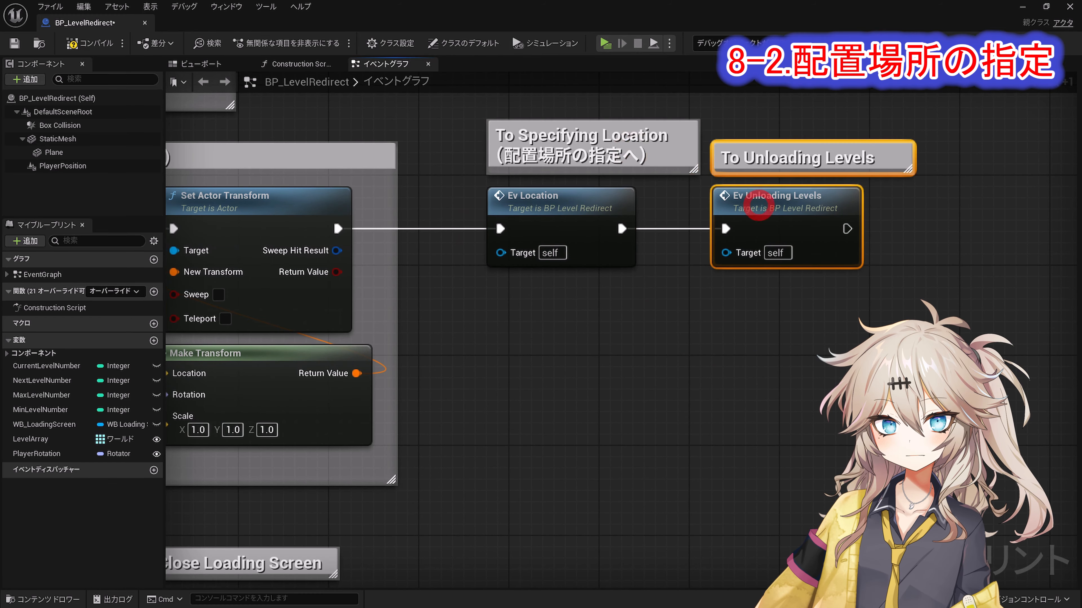
pyautogui.moveTo(892, 281); pyautogui.dragTo(596, 144)
pyautogui.moveTo(591, 200); pyautogui.dragTo(521, 200)
pyautogui.click(864, 269)
# Place a NextLevelNumber getter near the Ev_Location custom event and connect it to an Add node that adds 1.
pyautogui.scroll(-3, 928, 260)
pyautogui.moveTo(928, 260); pyautogui.dragTo(696, 459, button='right')
pyautogui.moveTo(936, 149); pyautogui.dragTo(745, 305, button='right')
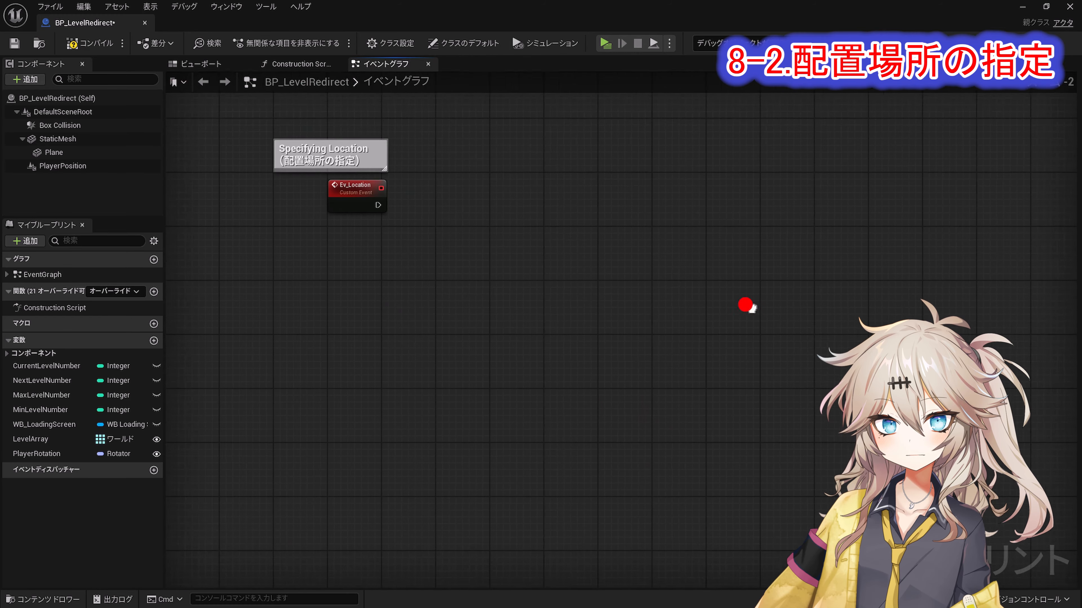
pyautogui.scroll(3, 745, 306)
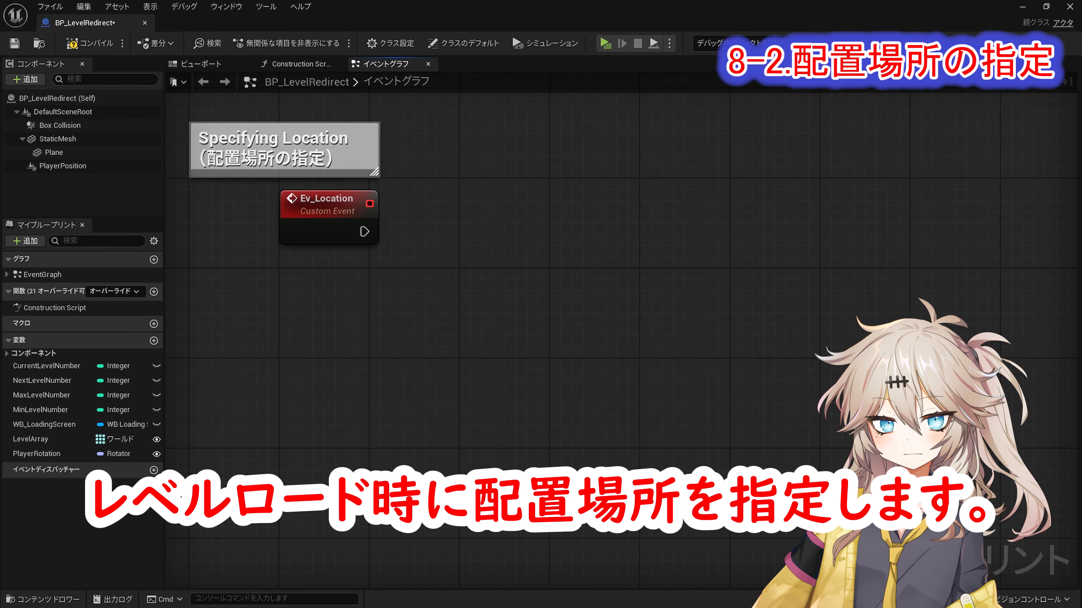
pyautogui.keyDown('ctrl'); pyautogui.moveTo(42, 381); pyautogui.dragTo(460, 263); pyautogui.keyUp('ctrl')
pyautogui.click(478, 286)
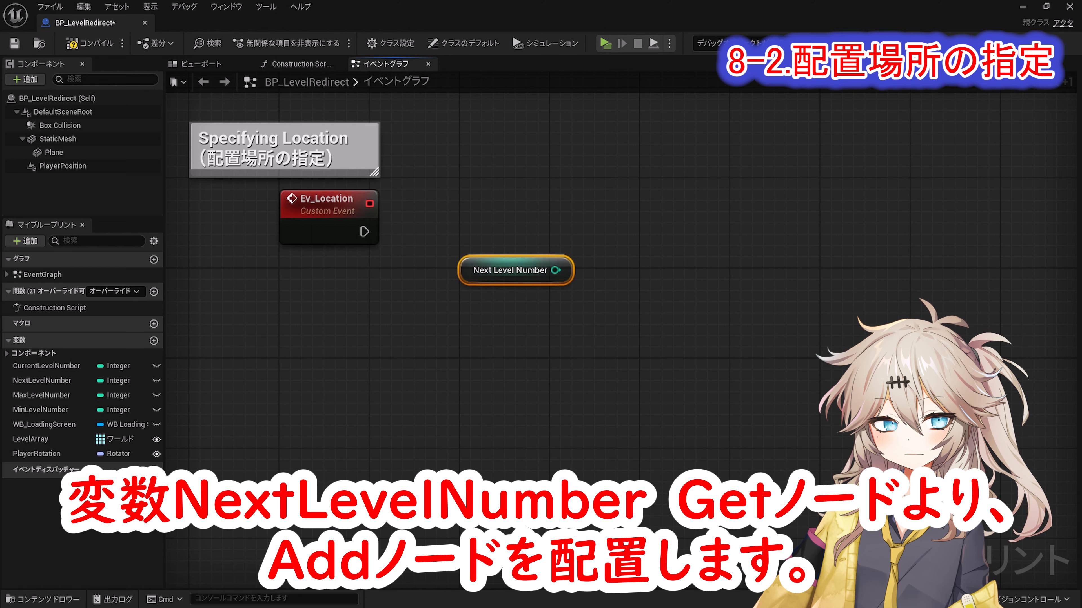
pyautogui.moveTo(555, 270); pyautogui.dragTo(593, 270)
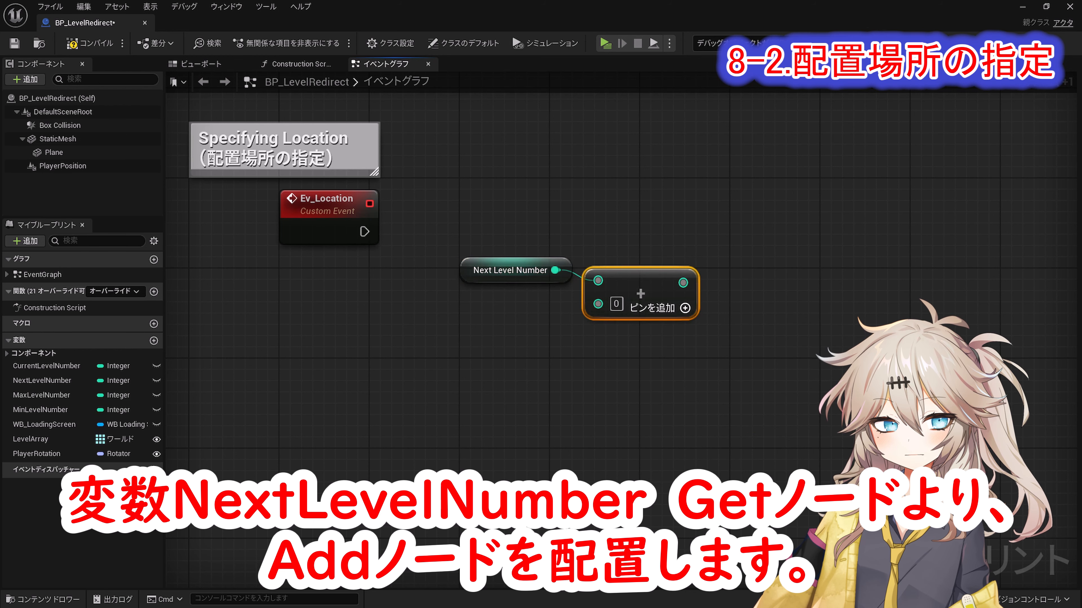
pyautogui.click(616, 304)
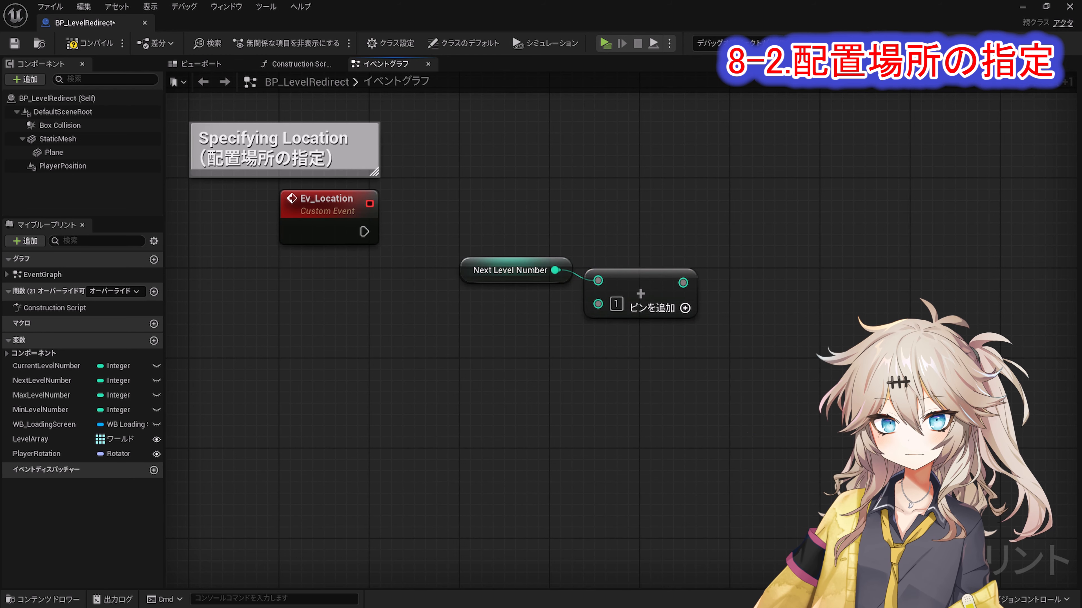
# Add a Switch on Int node driven by the Add result, connect it to Ev_Location's execution output and align it with the event.
pyautogui.moveTo(470, 265); pyautogui.dragTo(619, 231)
pyautogui.write('switch on int')
pyautogui.press('Return')
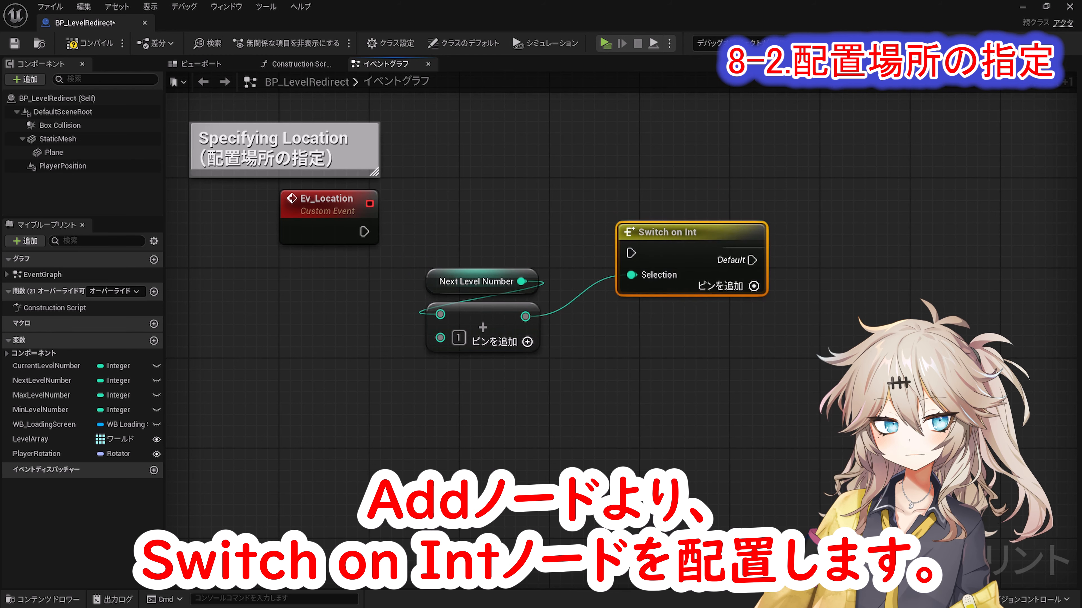
pyautogui.moveTo(630, 253); pyautogui.dragTo(364, 232)
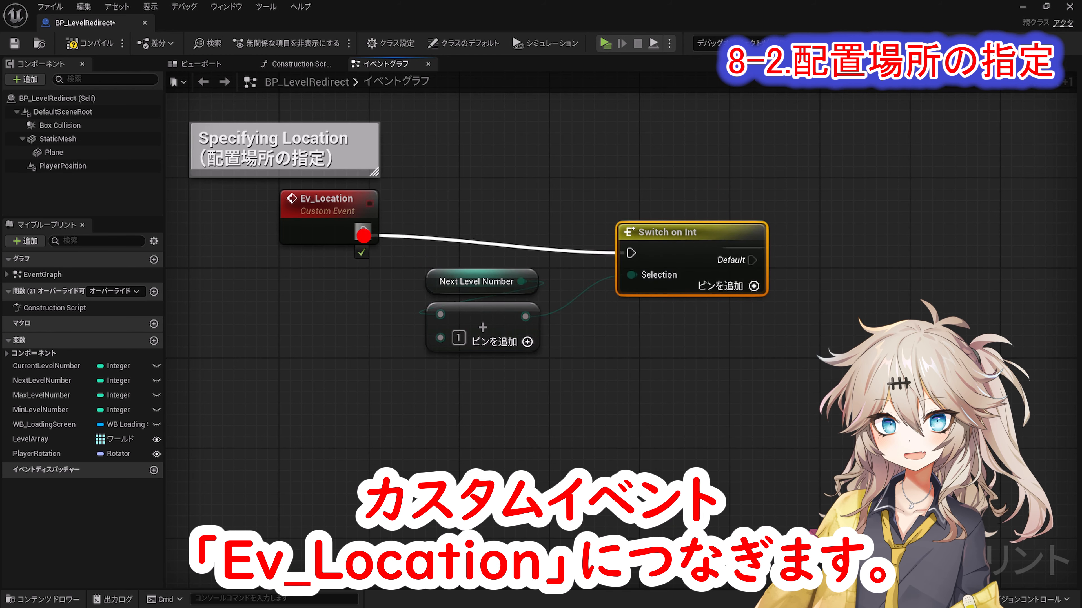
pyautogui.moveTo(664, 232); pyautogui.dragTo(632, 212)
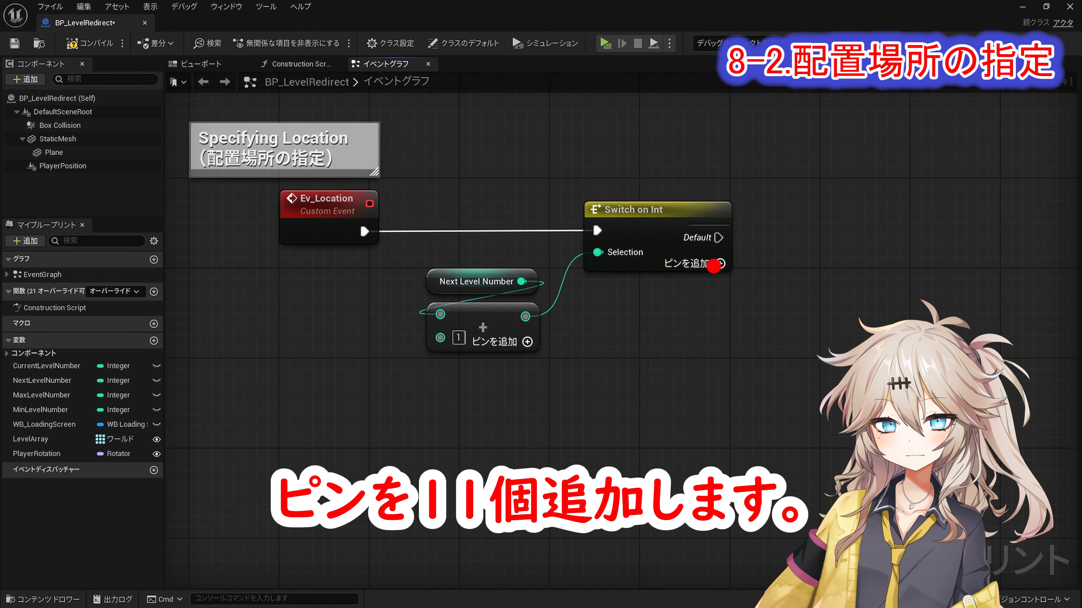
# Add eleven output pins, 0 to 10, to the Switch on Int node.
pyautogui.click(720, 264)
pyautogui.click(719, 286)
pyautogui.click(719, 308)
pyautogui.click(720, 331)
pyautogui.click(719, 354)
pyautogui.click(720, 377)
pyautogui.click(719, 421)
pyautogui.click(720, 443)
pyautogui.click(719, 466)
pyautogui.click(720, 489)
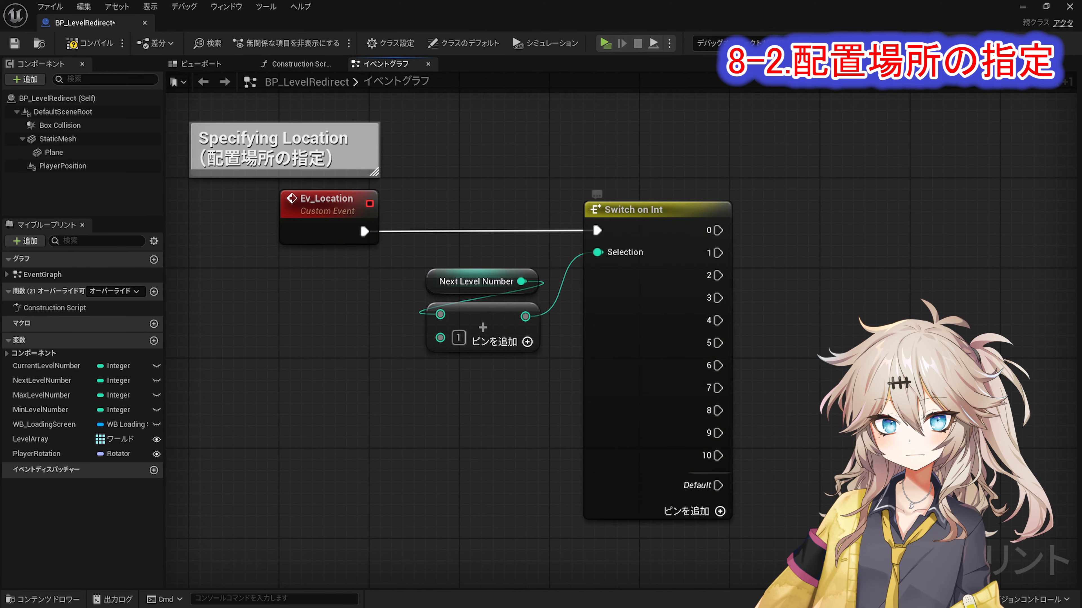
# Place a Set Actor Location node beside the Switch on Int node.
pyautogui.scroll(-2, 729, 317)
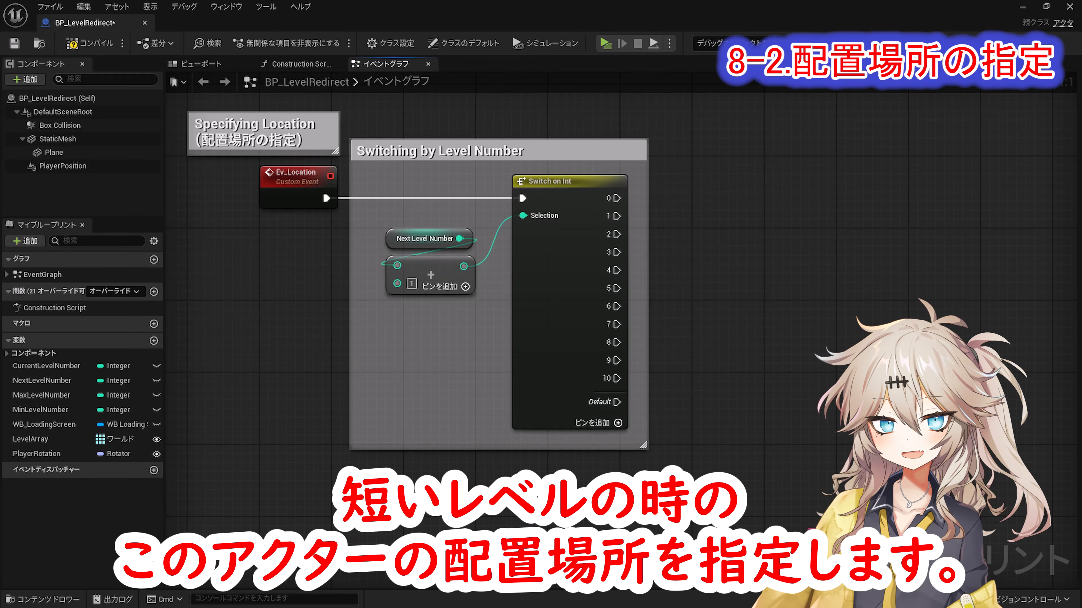
pyautogui.moveTo(967, 317); pyautogui.dragTo(859, 303, button='right')
pyautogui.keyDown('ctrl'); pyautogui.scroll(1, 761, 268); pyautogui.keyUp('ctrl')
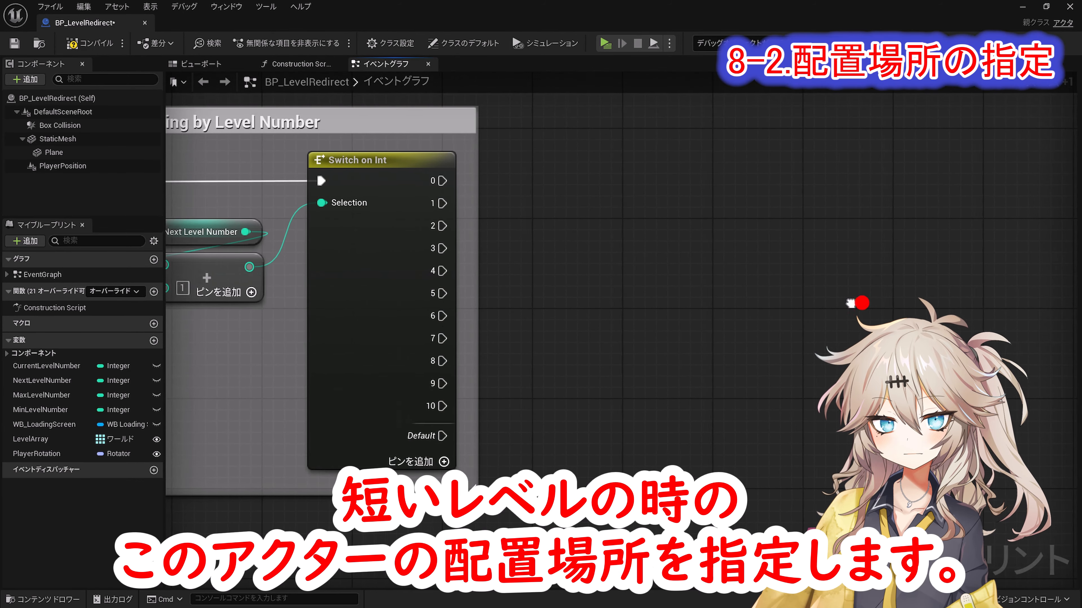
pyautogui.rightClick(644, 175)
pyautogui.write('Set Actor Location')
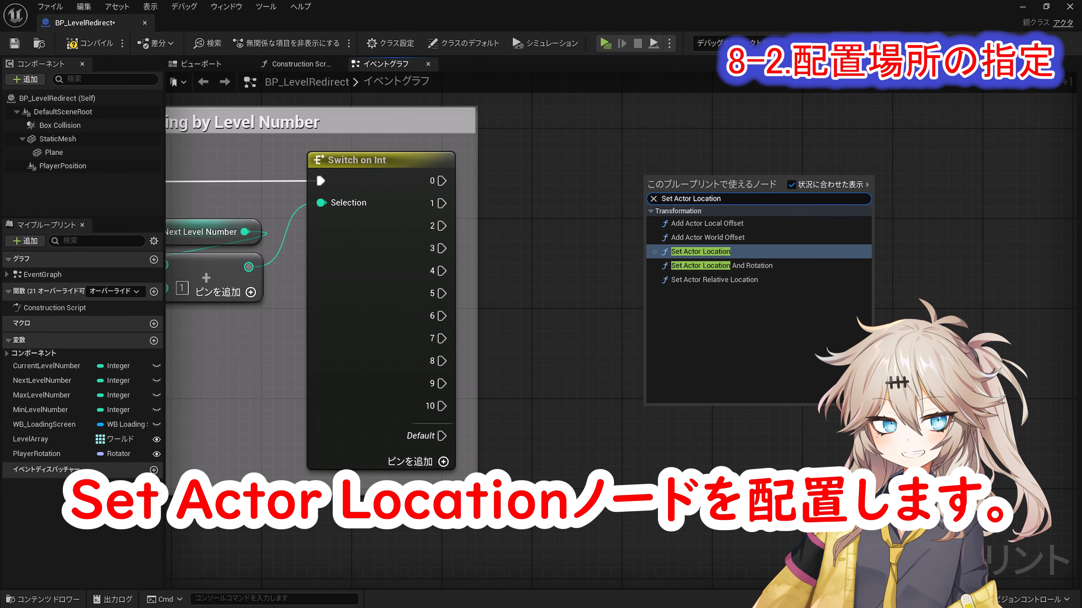
pyautogui.press('Return')
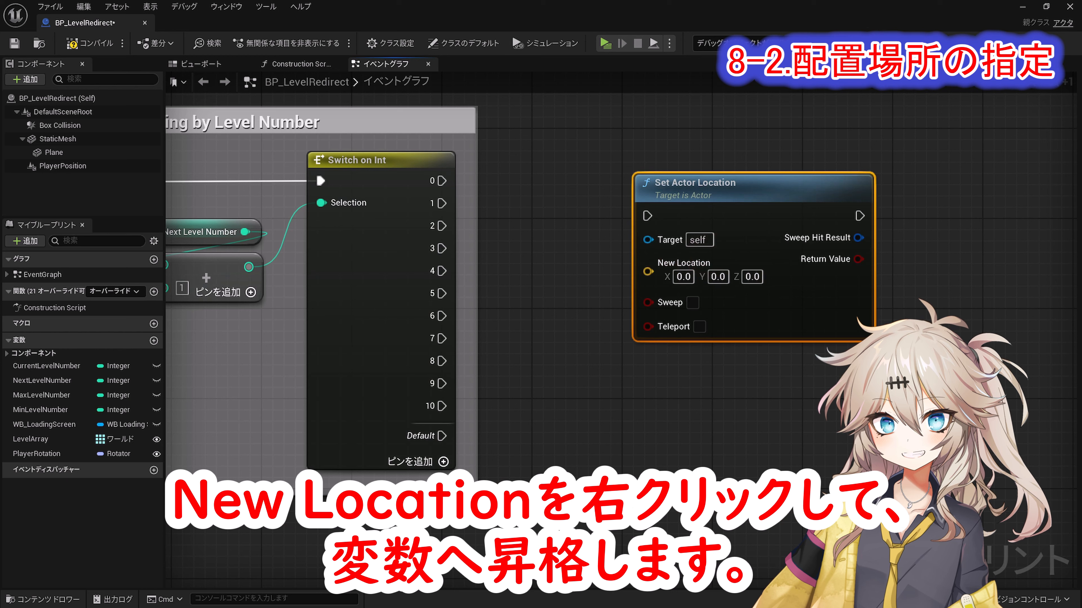
# Promote the Set Actor Location node's New Location input to a variable named S_Location and make it instance editable.
pyautogui.rightClick(647, 271)
pyautogui.click(705, 309)
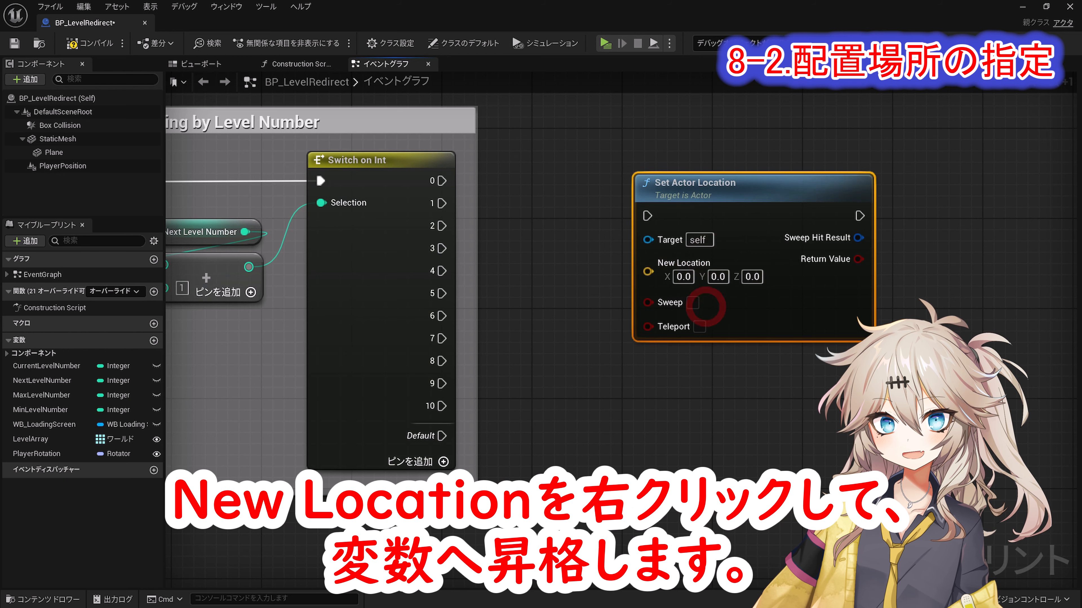
pyautogui.write('S_Location')
pyautogui.press('Return')
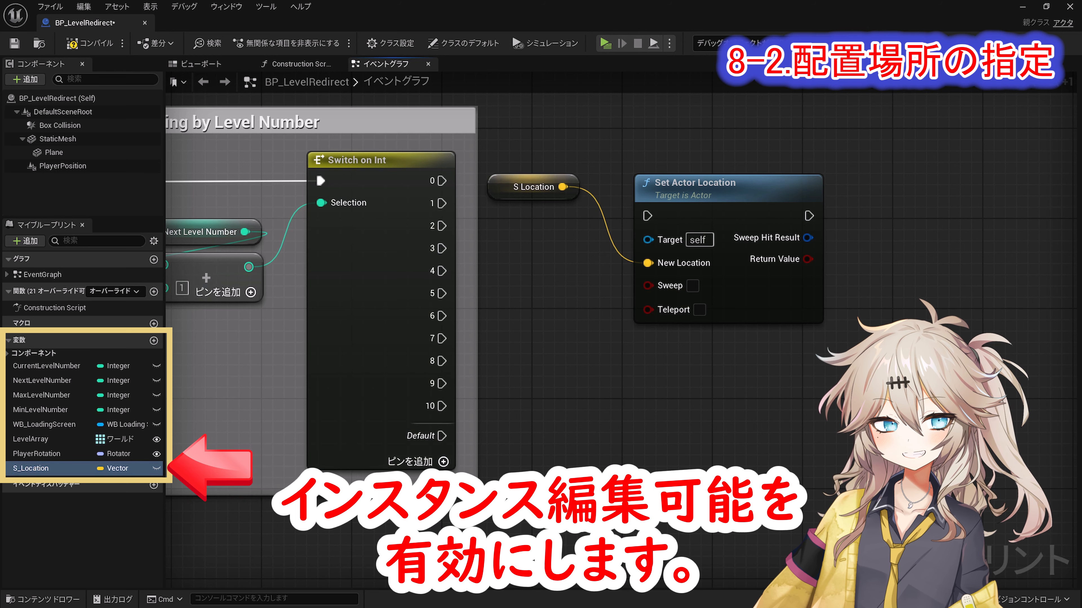
pyautogui.click(156, 468)
# Move the S Location getter below the execution pins and connect Switch on Int outputs 1, 2, 5, 6, 8 and 10 to Set Actor Location.
pyautogui.moveTo(524, 186); pyautogui.dragTo(557, 300)
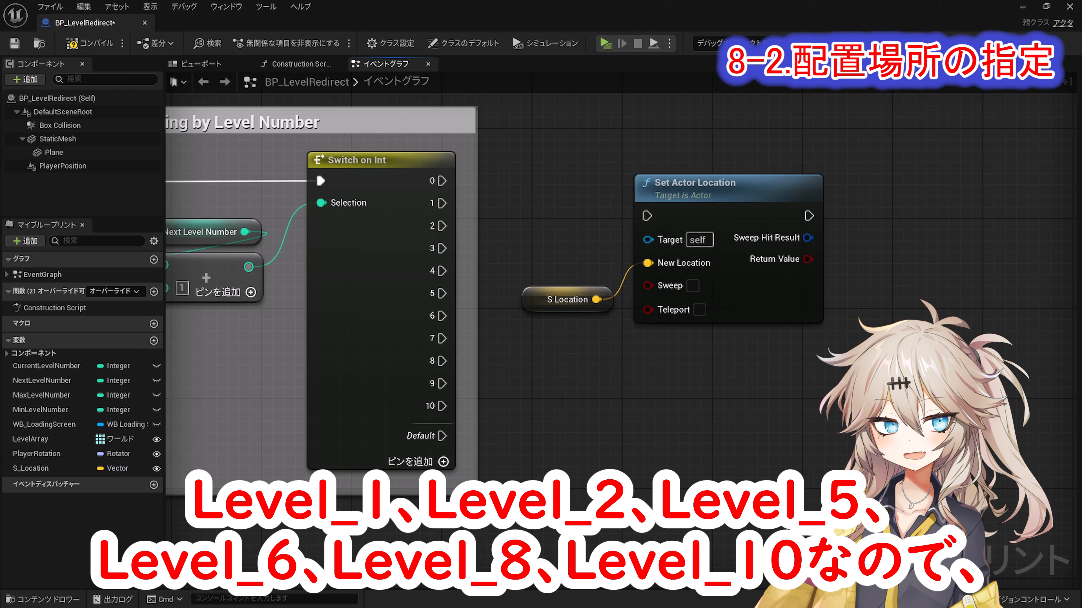
pyautogui.moveTo(647, 216); pyautogui.dragTo(442, 226)
pyautogui.moveTo(647, 215); pyautogui.dragTo(442, 406)
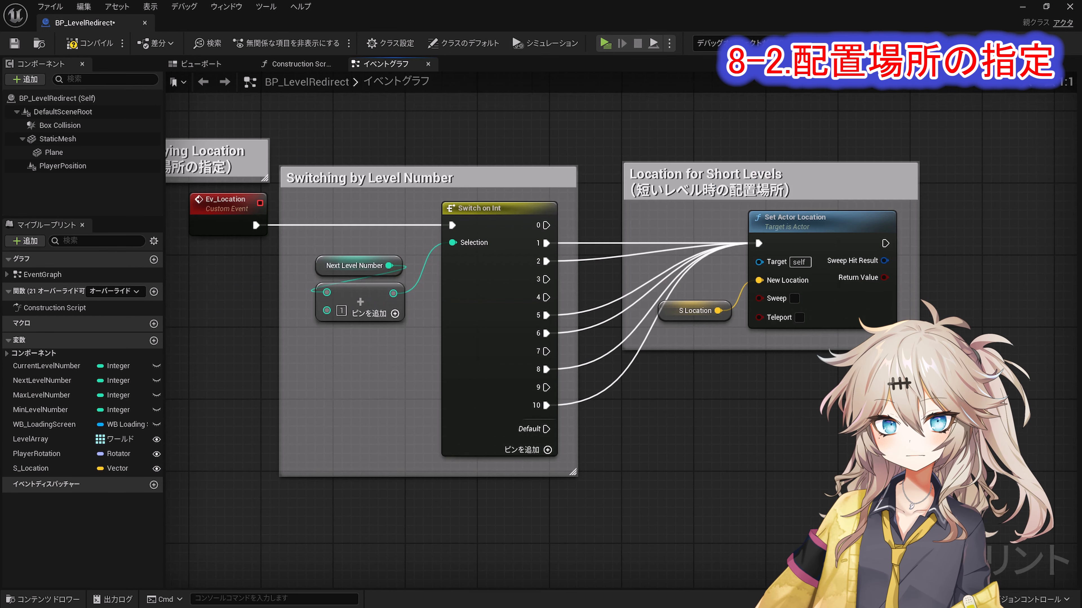
# Place a second Set Actor Location node below the Location for Short Levels group.
pyautogui.moveTo(596, 341); pyautogui.dragTo(506, 280, button='right')
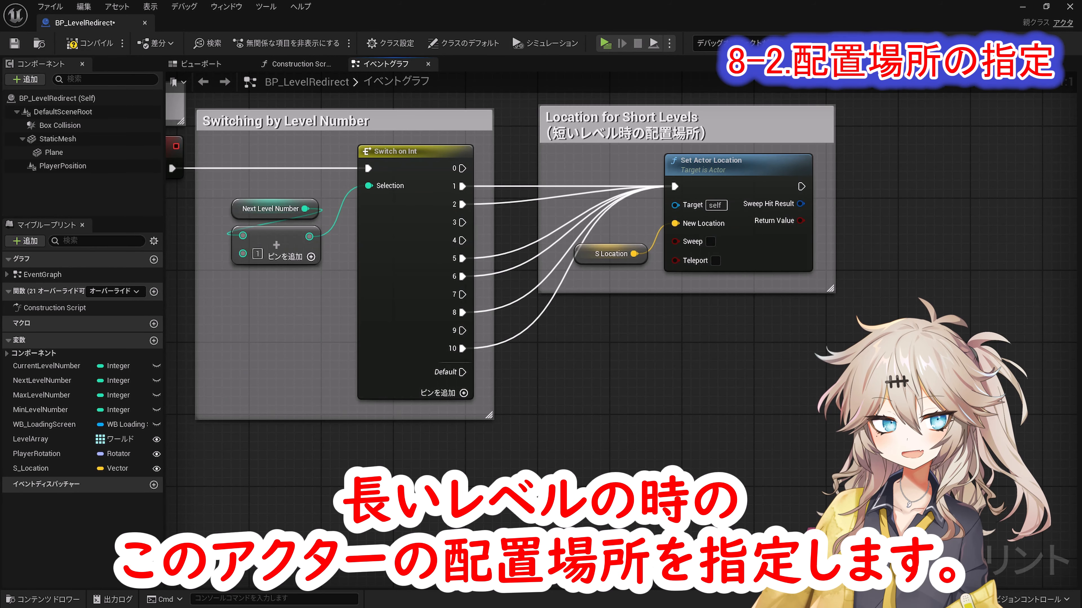
pyautogui.rightClick(678, 324)
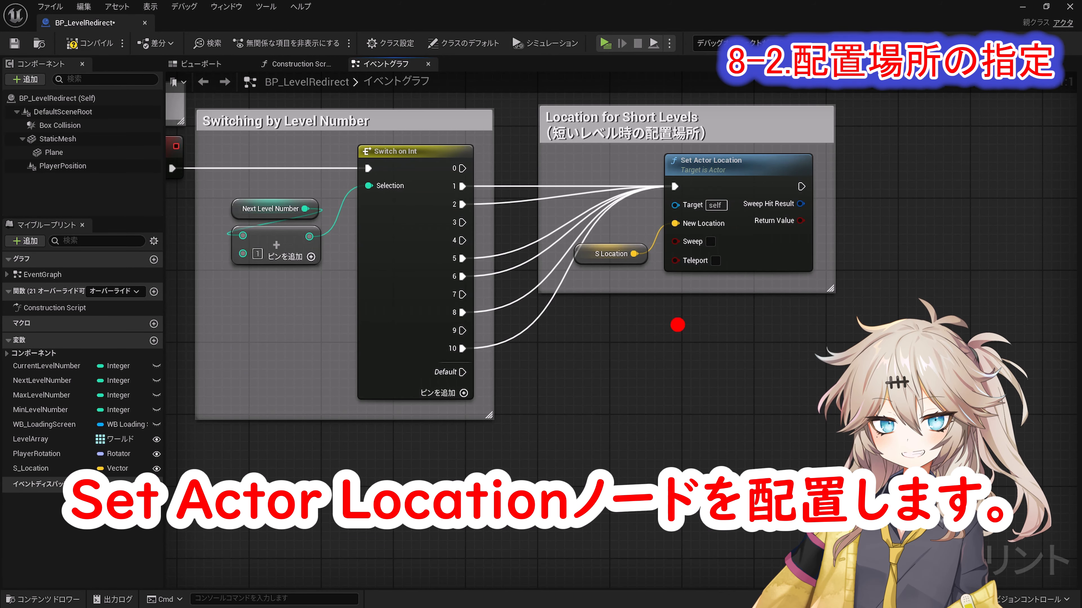
pyautogui.write('Set Actor Location')
pyautogui.press('Return')
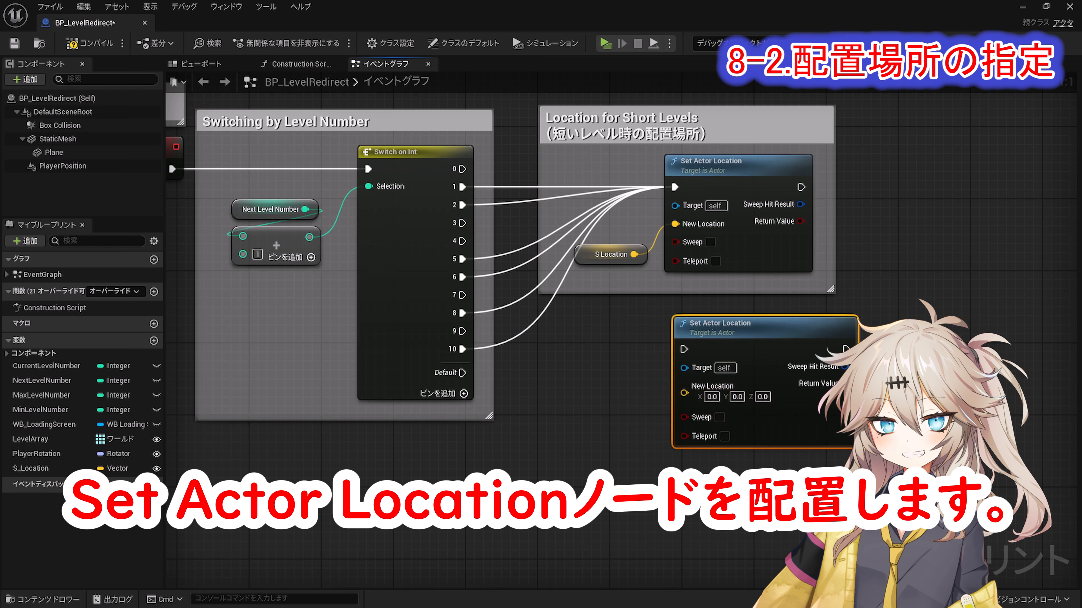
# Promote the second Set Actor Location node's New Location input to a variable named L_Location and make it instance editable.
pyautogui.rightClick(684, 393)
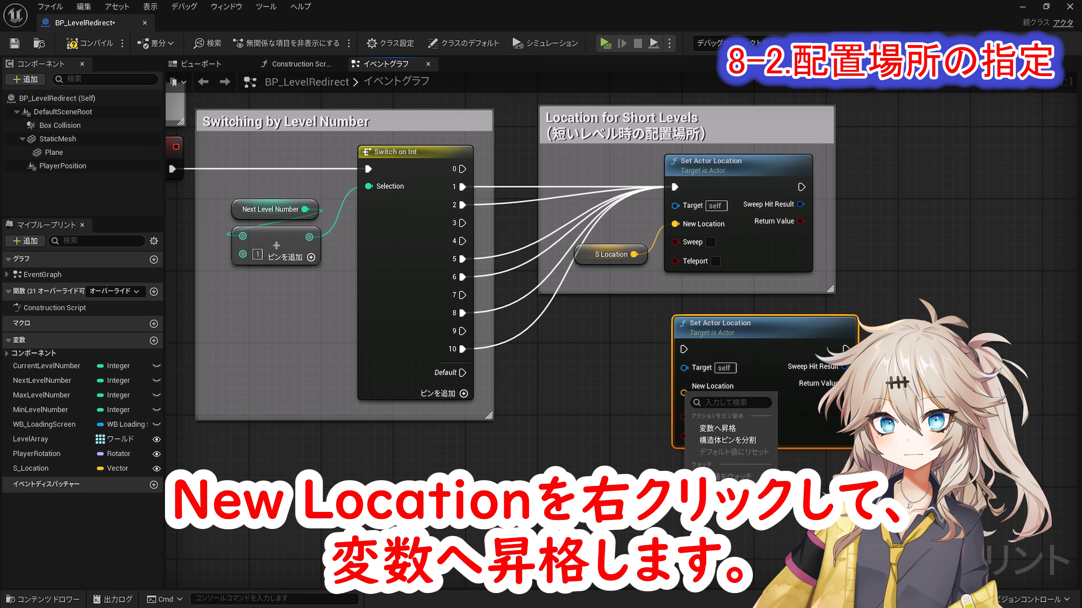
pyautogui.click(717, 428)
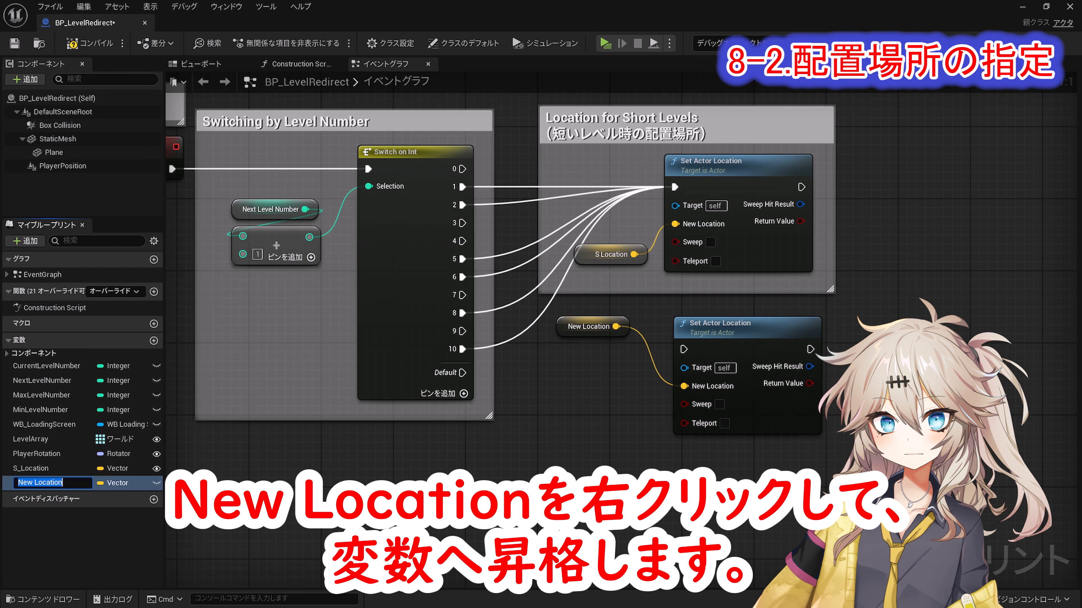
pyautogui.write('L_Location')
pyautogui.press('Return')
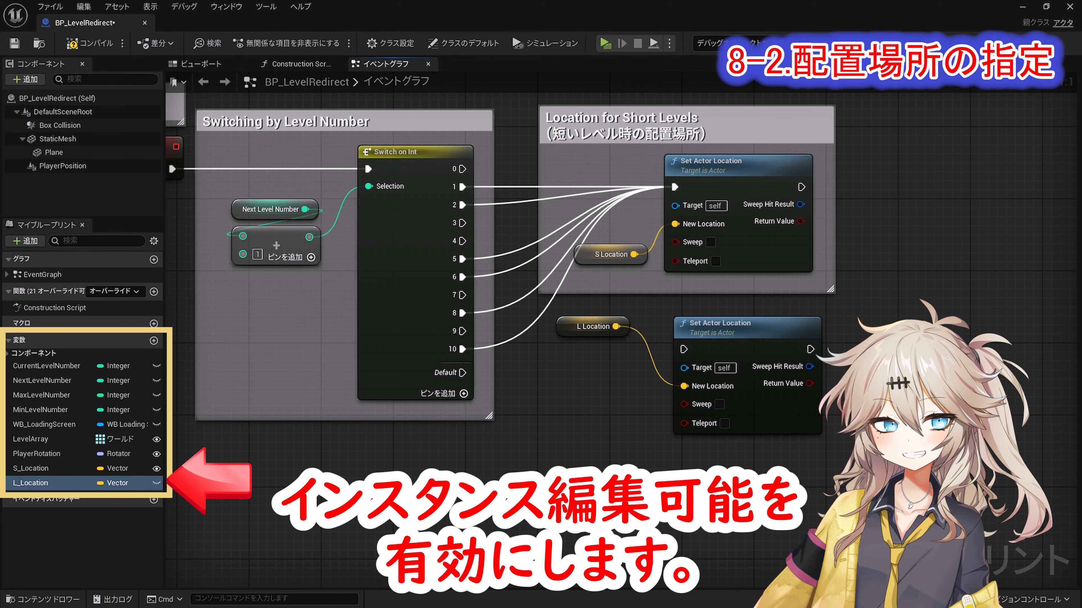
pyautogui.click(156, 483)
# Move the L Location getter lower and connect Switch on Int outputs 3, 4, 7 and 9 to the second Set Actor Location node.
pyautogui.moveTo(591, 326); pyautogui.dragTo(611, 407)
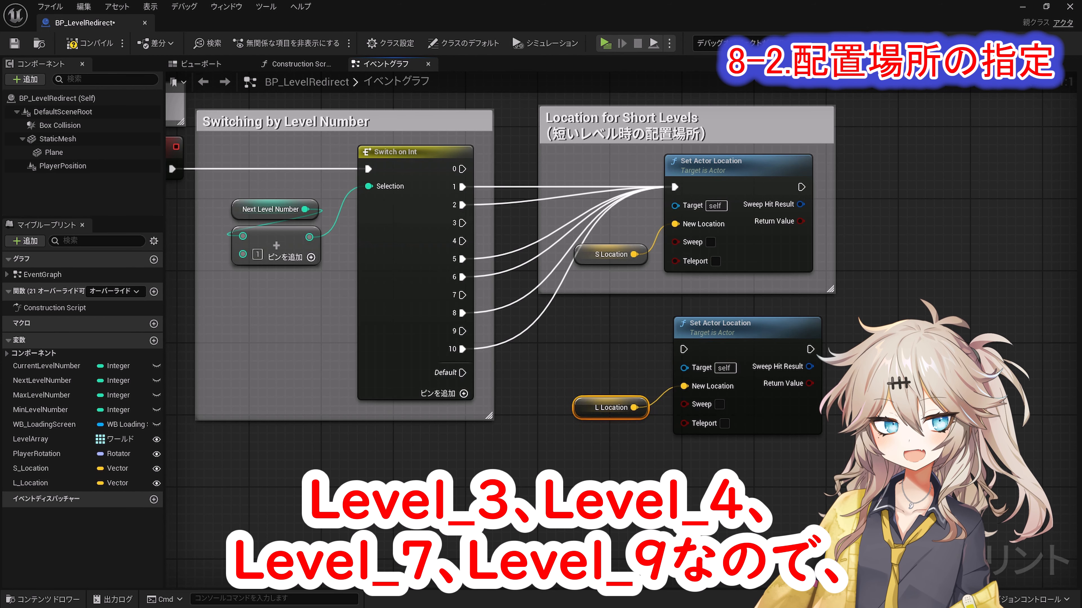
pyautogui.moveTo(462, 223); pyautogui.dragTo(683, 349)
pyautogui.moveTo(462, 295); pyautogui.dragTo(683, 349)
pyautogui.moveTo(462, 331); pyautogui.dragTo(683, 349)
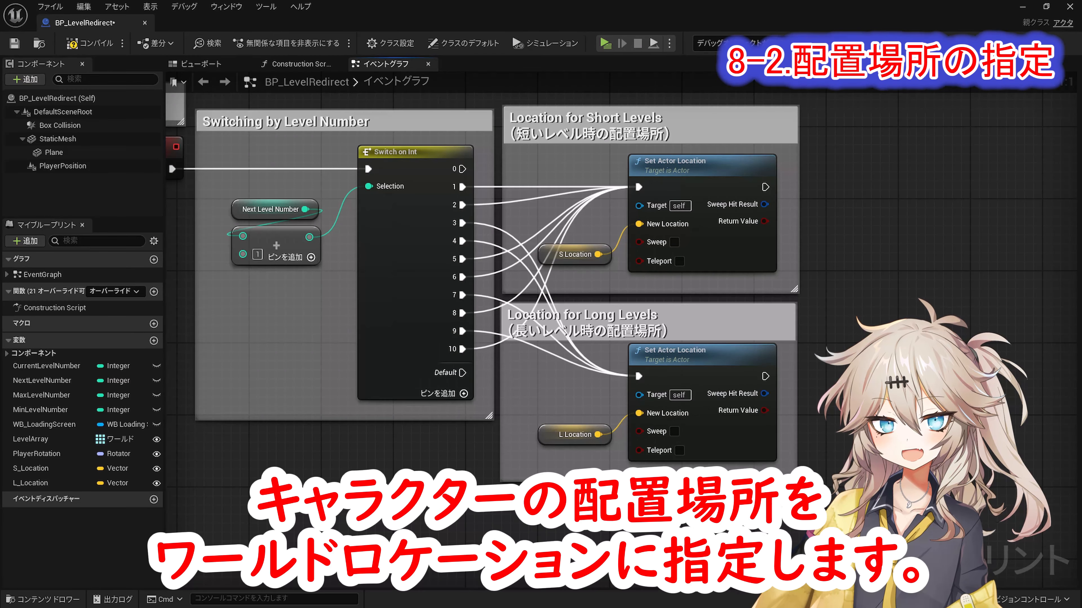
# Place a PlayerPosition component reference after the two location groups and add a Set World Location node targeting it.
pyautogui.moveTo(968, 304); pyautogui.dragTo(626, 304, button='right')
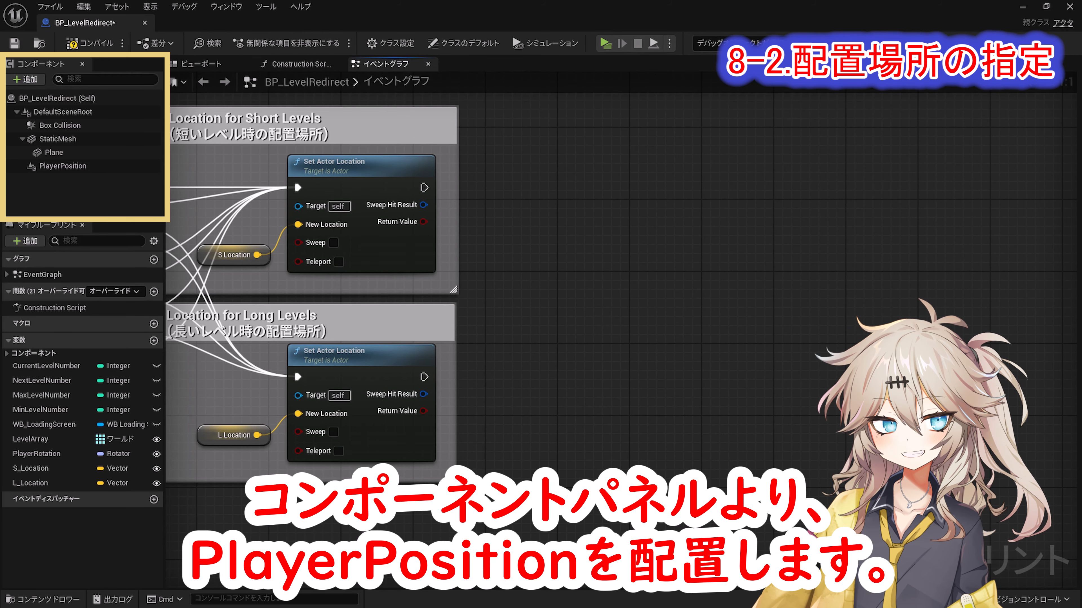
pyautogui.moveTo(77, 165); pyautogui.dragTo(680, 182)
pyautogui.write('Set World Location')
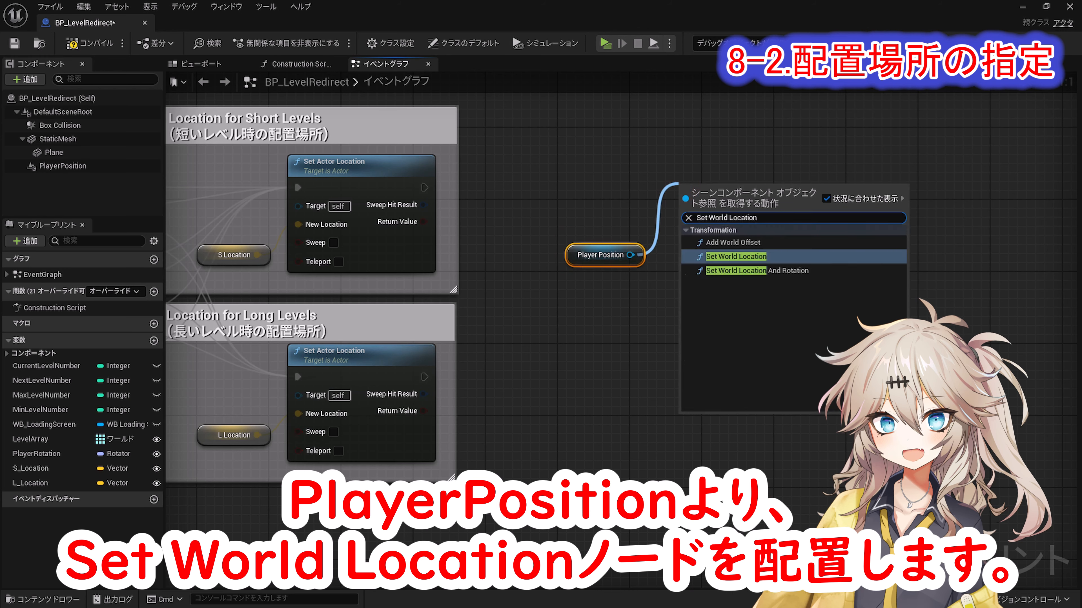
pyautogui.press('Return')
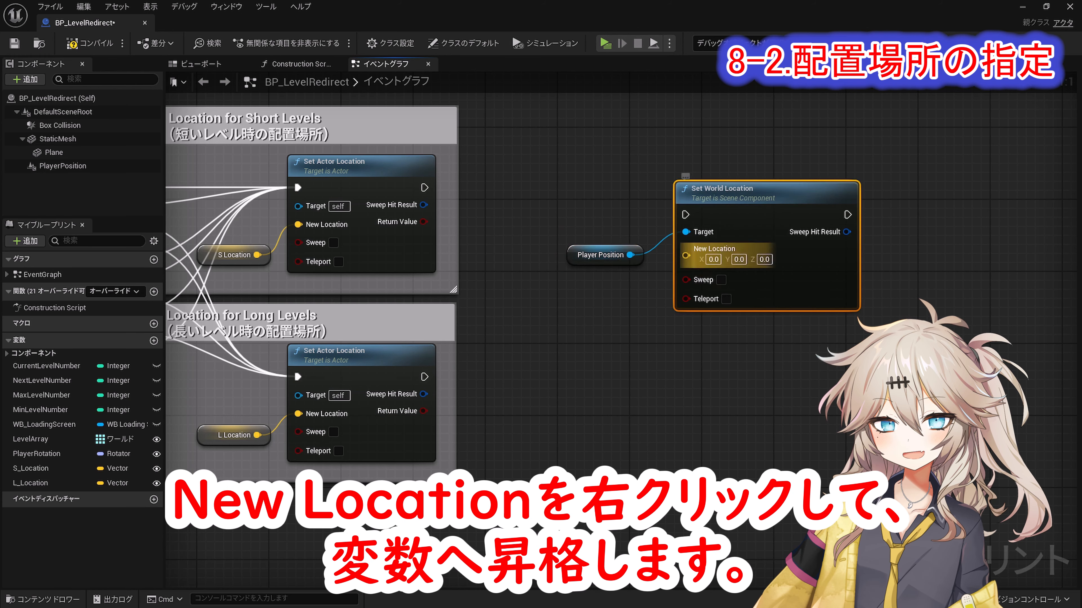
# Promote the Set World Location node's New Location input to a variable named PlayerLocation and make it instance editable.
pyautogui.rightClick(685, 255)
pyautogui.click(717, 292)
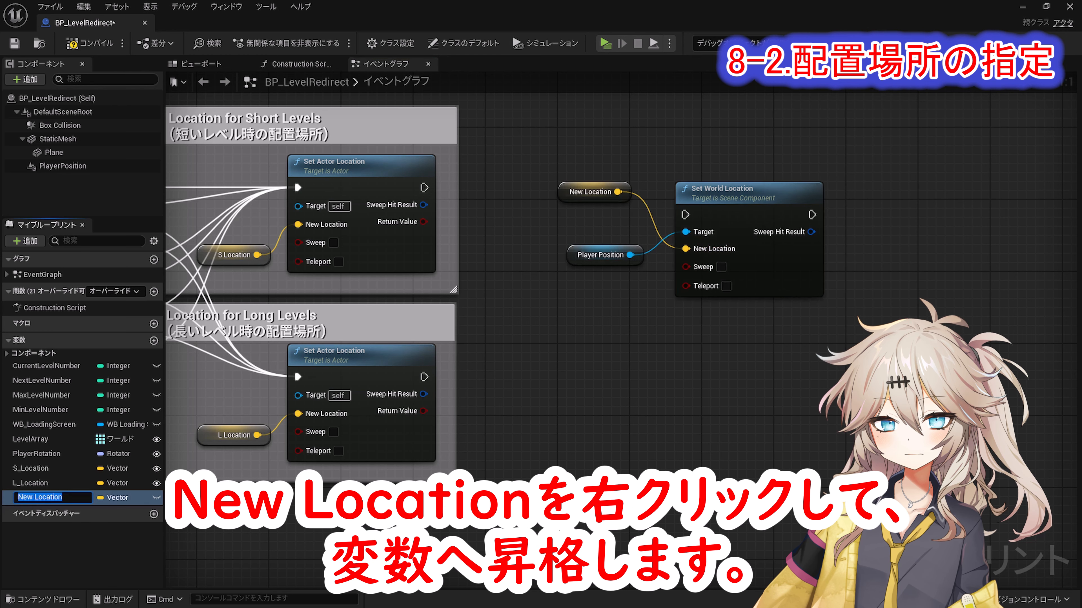
pyautogui.write('PlayerLocation')
pyautogui.press('Return')
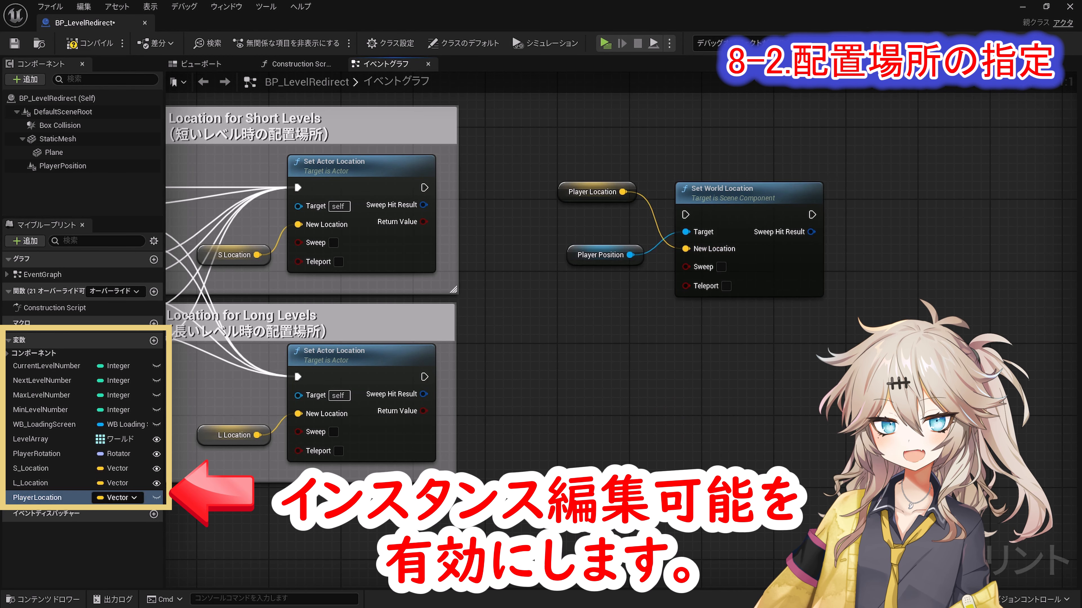
pyautogui.click(156, 498)
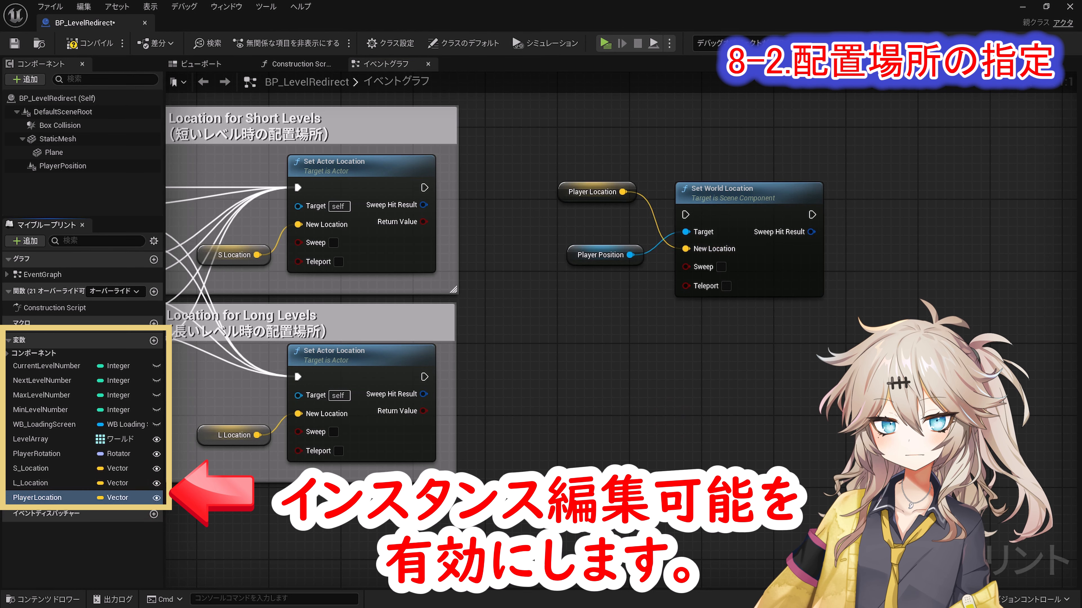
# Move the Player Location getter below Player Position and connect both Set Actor Location execution outputs to Set World Location.
pyautogui.moveTo(592, 192); pyautogui.dragTo(600, 291)
pyautogui.moveTo(488, 175); pyautogui.dragTo(424, 188)
pyautogui.moveTo(685, 215); pyautogui.dragTo(425, 377)
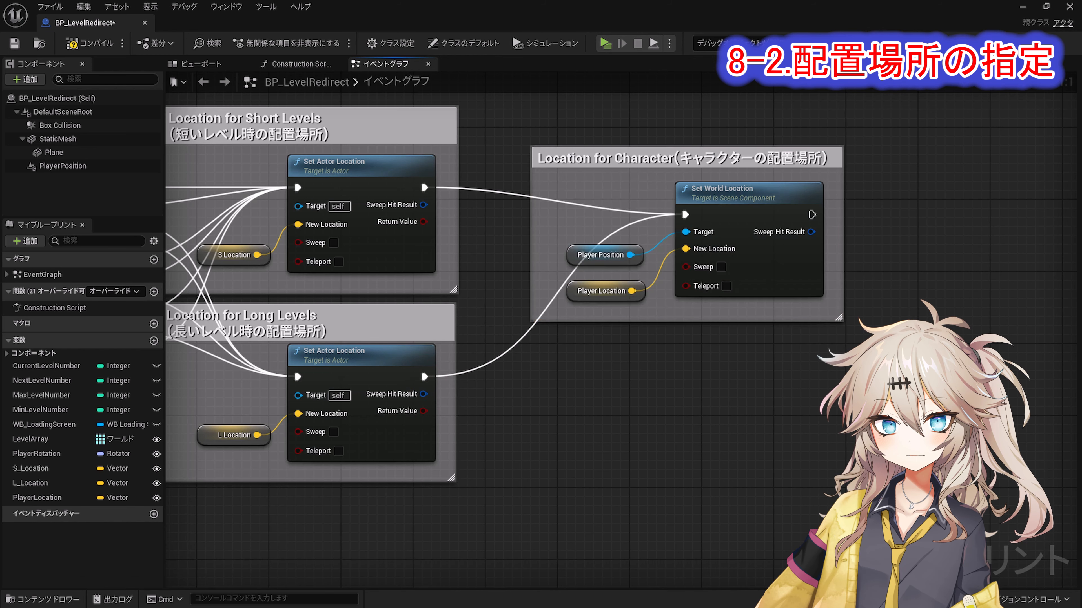
# Place a Set Actor Location node after the Get Initial Value group in the Event BeginPlay chain.
pyautogui.scroll(-3, 617, 298)
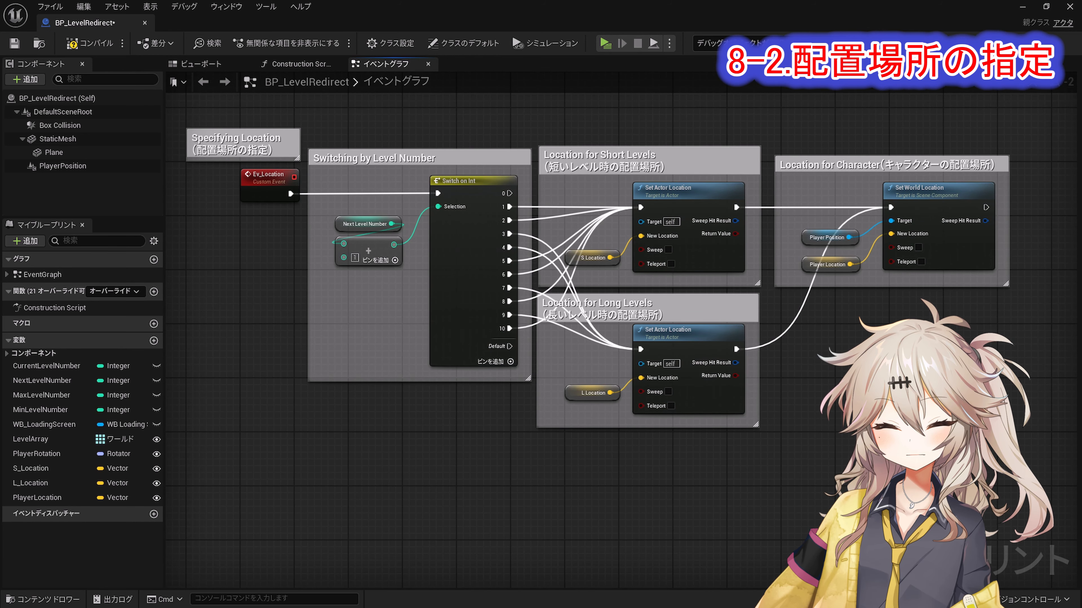
pyautogui.scroll(-2, 340, 298)
pyautogui.moveTo(341, 298); pyautogui.dragTo(979, 358, button='right')
pyautogui.scroll(2, 699, 311)
pyautogui.moveTo(699, 312); pyautogui.dragTo(877, 301, button='right')
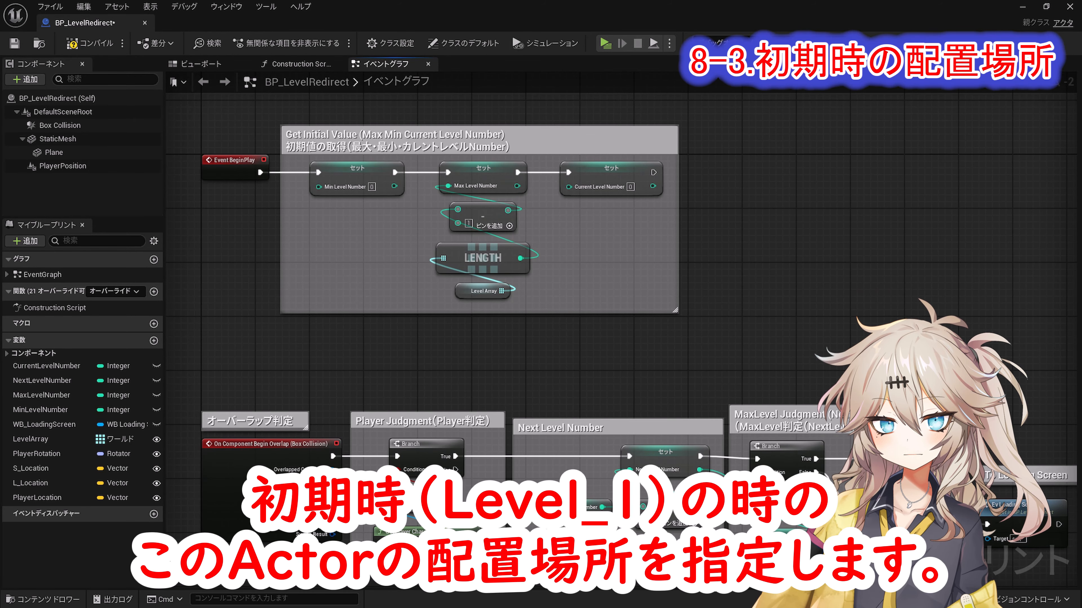
pyautogui.rightClick(753, 157)
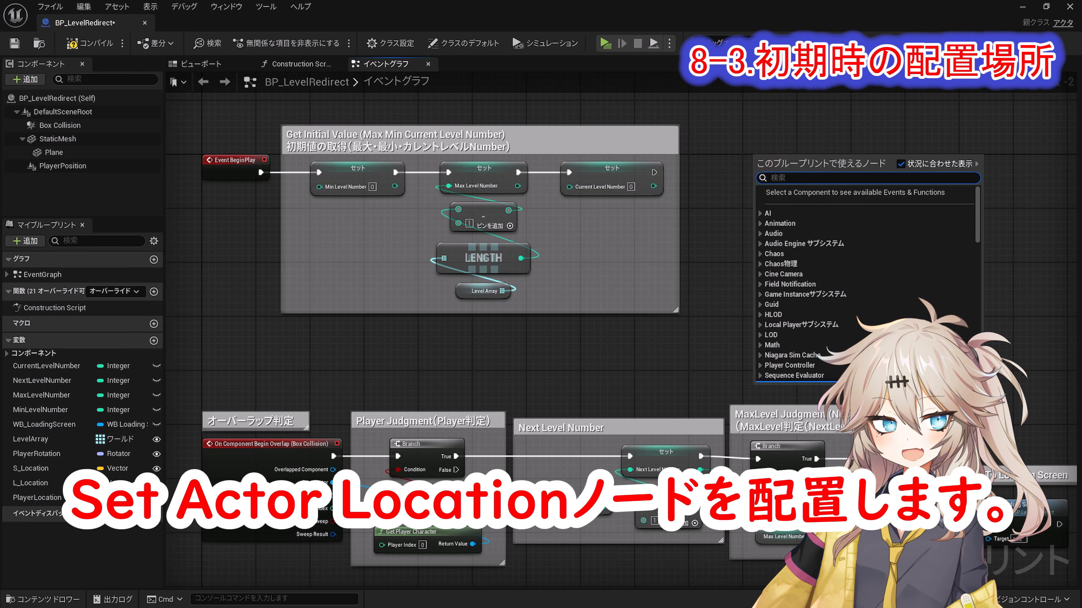
pyautogui.write('Set Actor Location')
pyautogui.click(811, 230)
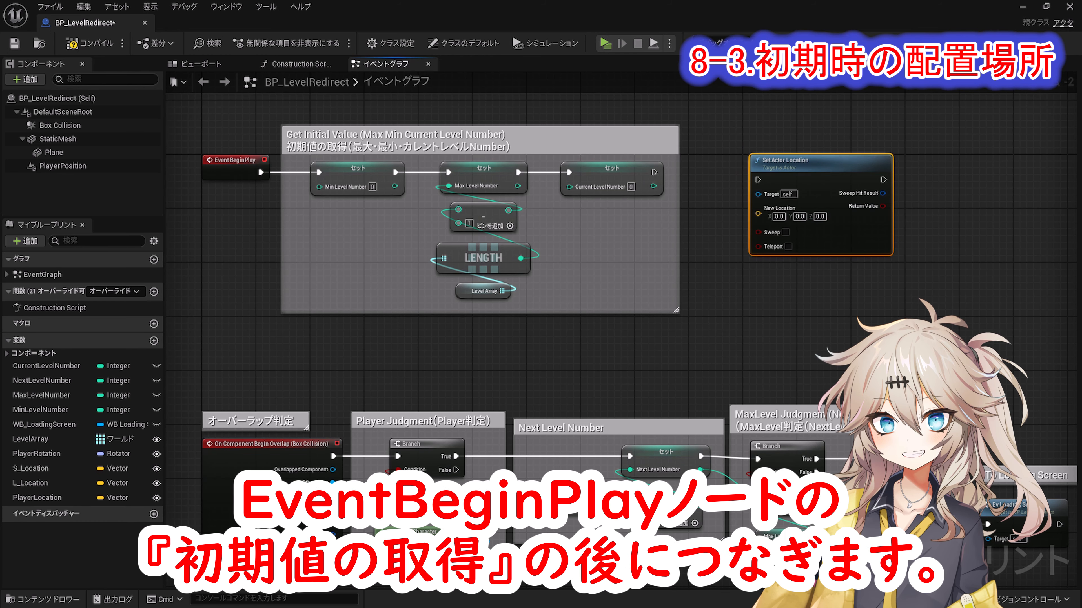
# Connect the Current Level Number setter's execution output to the new Set Actor Location node and align the node with it.
pyautogui.moveTo(758, 179); pyautogui.dragTo(653, 172)
pyautogui.scroll(2, 929, 286)
pyautogui.moveTo(929, 286); pyautogui.dragTo(785, 383, button='right')
pyautogui.keyDown('ctrl'); pyautogui.scroll(2, 785, 384); pyautogui.keyUp('ctrl')
pyautogui.moveTo(629, 175); pyautogui.dragTo(775, 164)
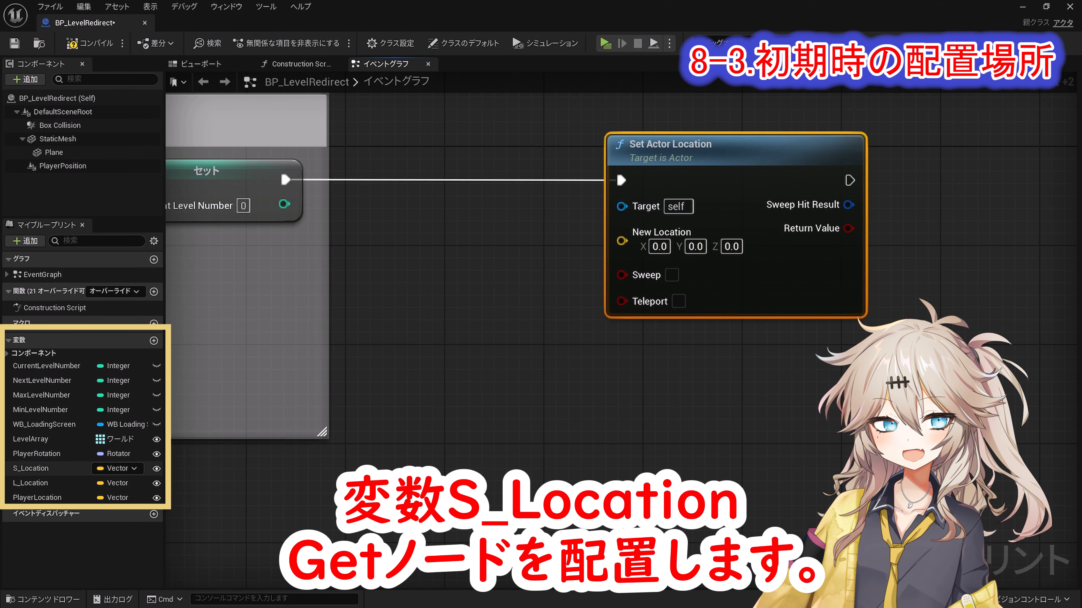
# Connect an S_Location getter to the node's New Location and group both in a comment titled "Initial Location for Actor (初期時のアクターの配置場所)".
pyautogui.moveTo(30, 468); pyautogui.dragTo(398, 261)
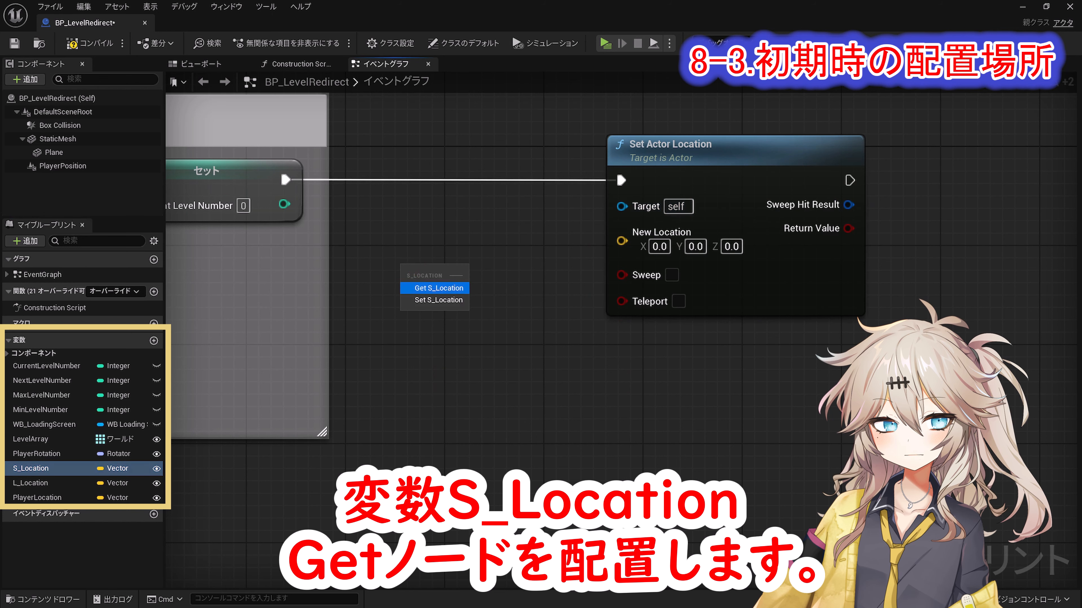
pyautogui.click(420, 286)
pyautogui.moveTo(478, 273); pyautogui.dragTo(623, 238)
pyautogui.press('c')
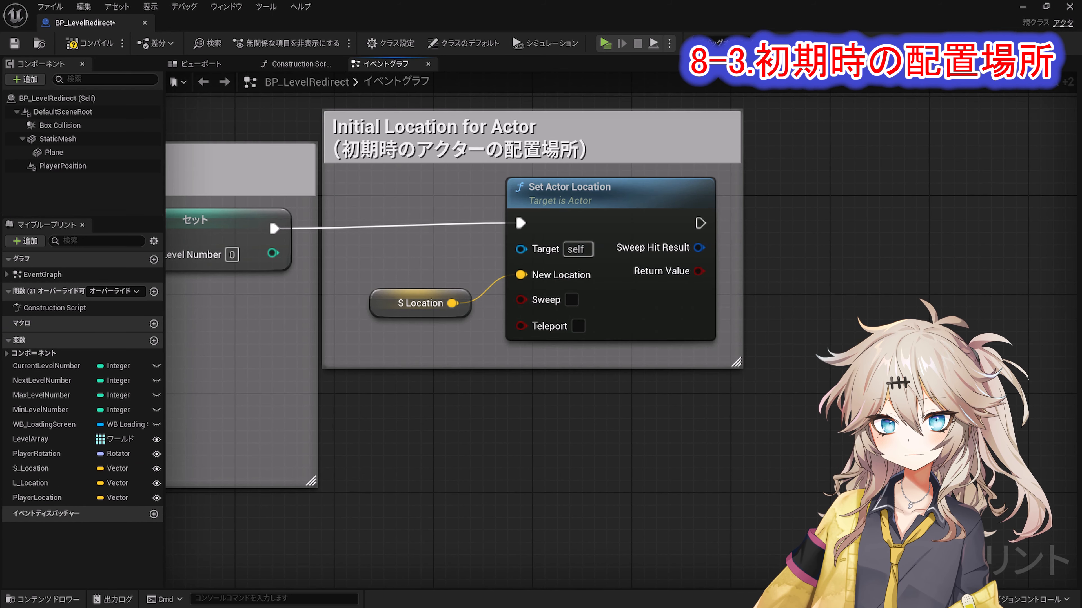
# Add a PlayerPosition reference with a Set World Location node after the Initial Location for Actor group and connect it to Set Actor Location's execution output.
pyautogui.moveTo(1022, 395); pyautogui.dragTo(733, 397, button='right')
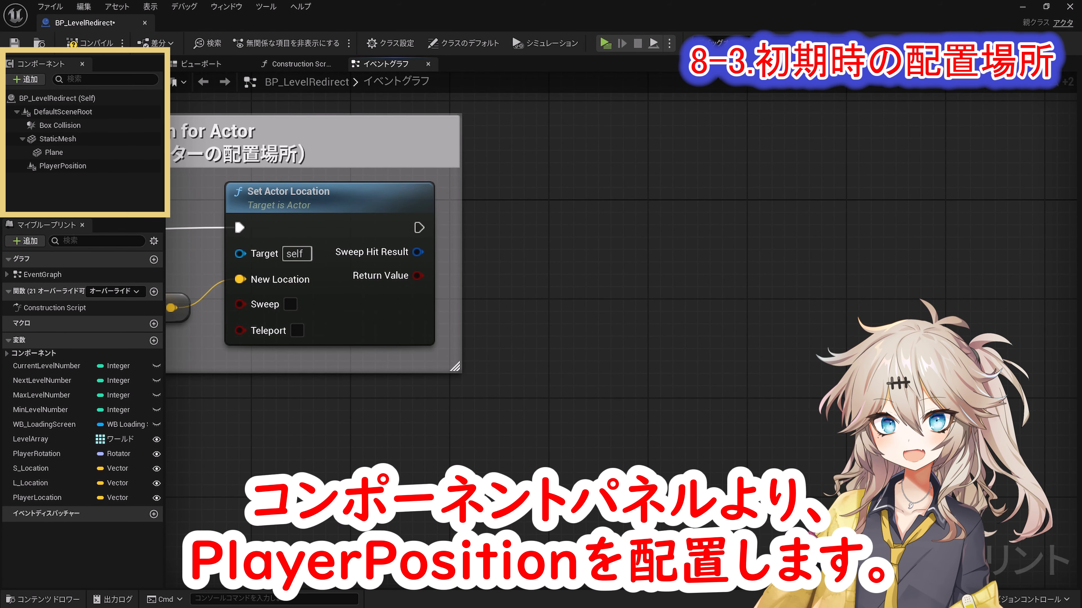
pyautogui.moveTo(63, 166); pyautogui.dragTo(553, 261)
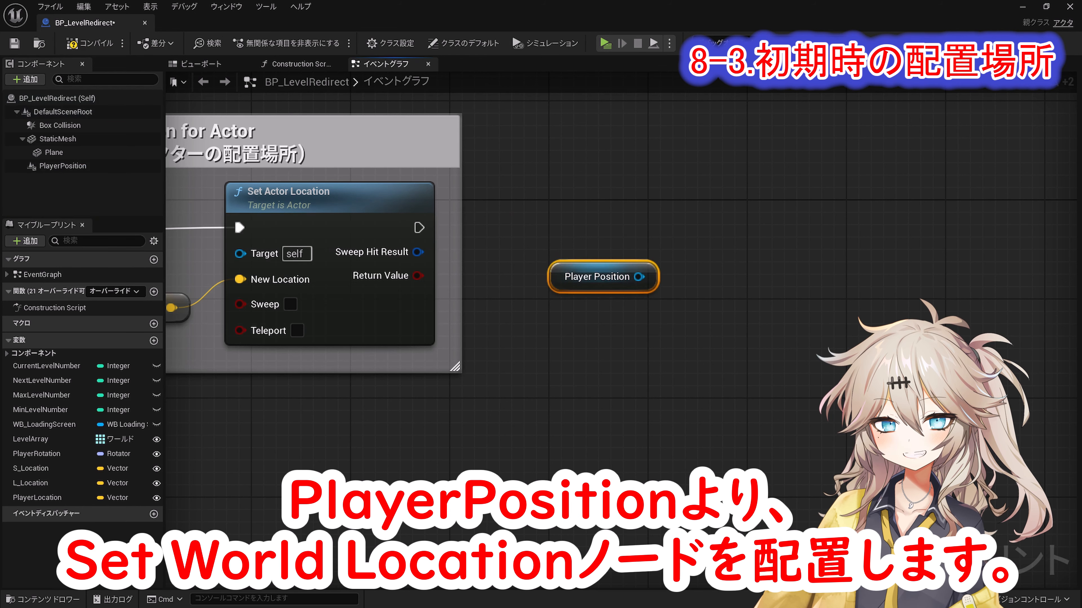
pyautogui.moveTo(639, 277); pyautogui.dragTo(751, 202)
pyautogui.write('Set World Location')
pyautogui.press('Return')
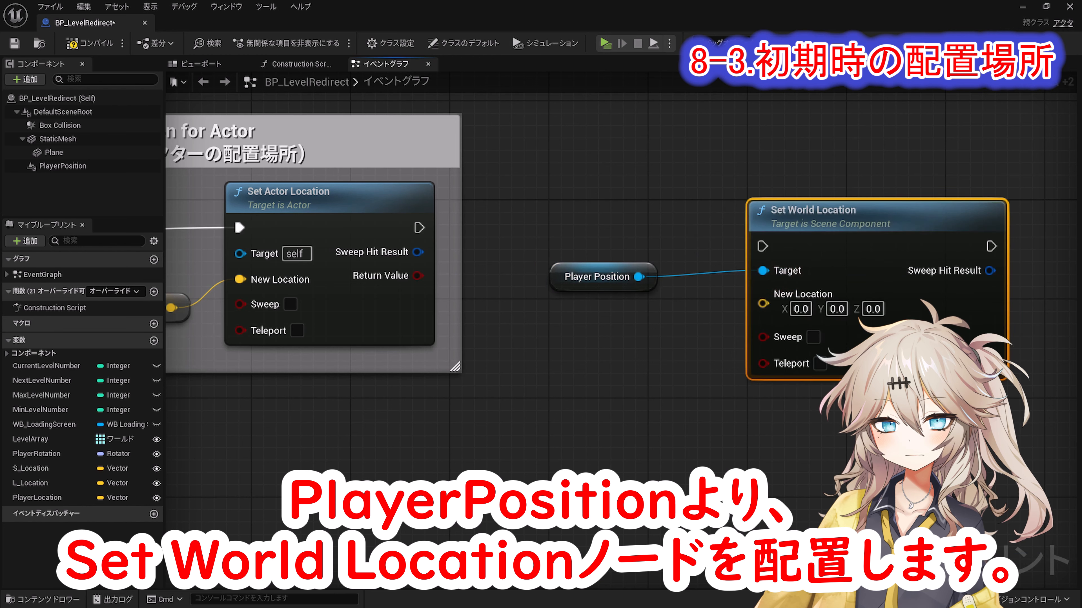
pyautogui.moveTo(762, 246); pyautogui.dragTo(418, 228)
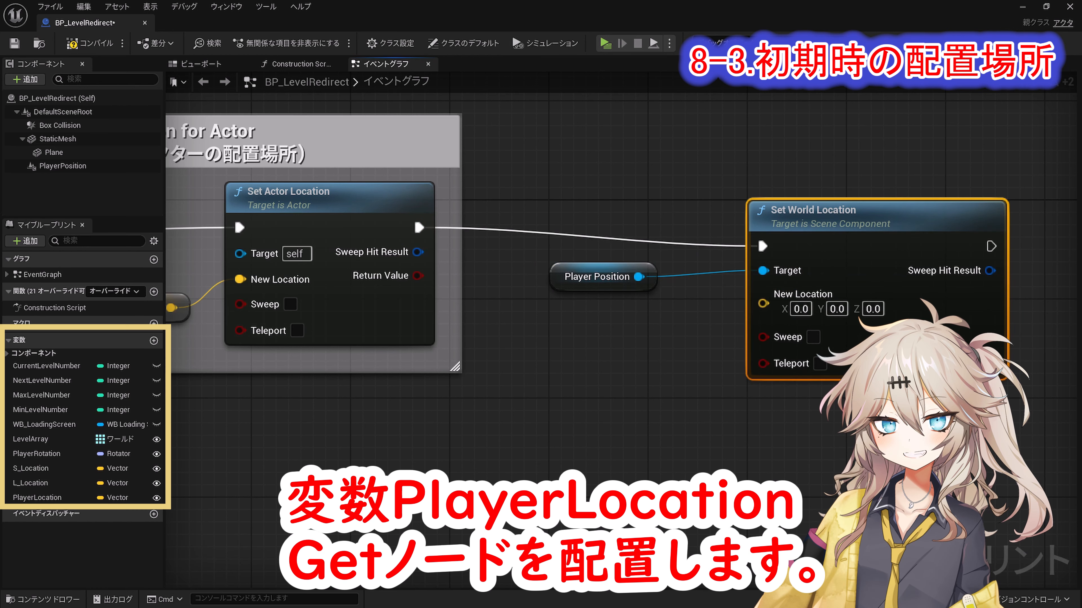
# Connect a PlayerLocation getter to Set World Location's New Location and group the nodes in a comment titled "Initial Location for Character (初期時のキャラクターの配置場所)".
pyautogui.moveTo(38, 498); pyautogui.dragTo(563, 316)
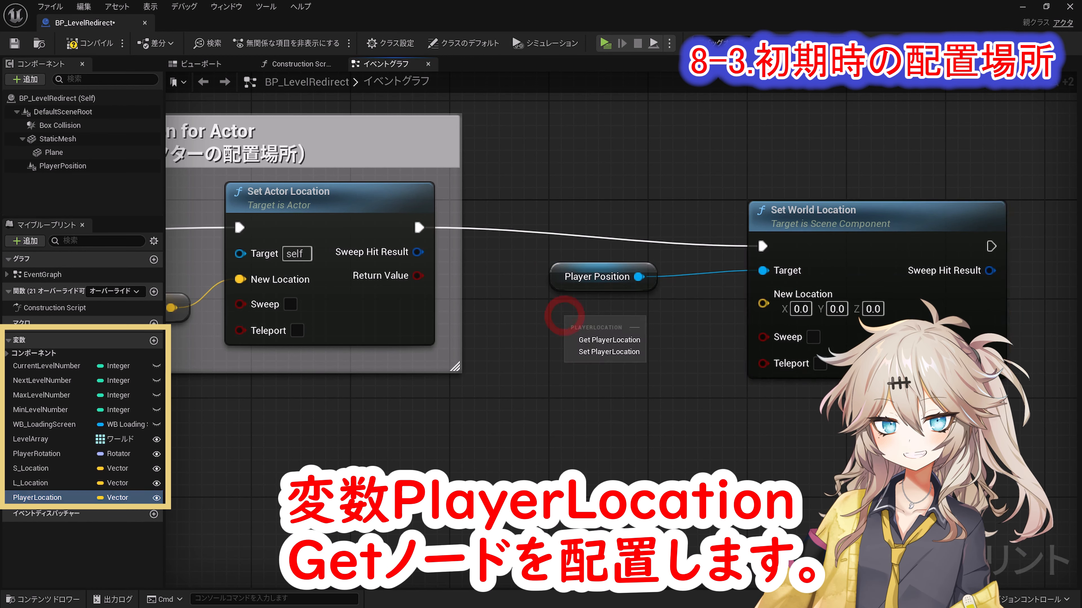
pyautogui.click(577, 339)
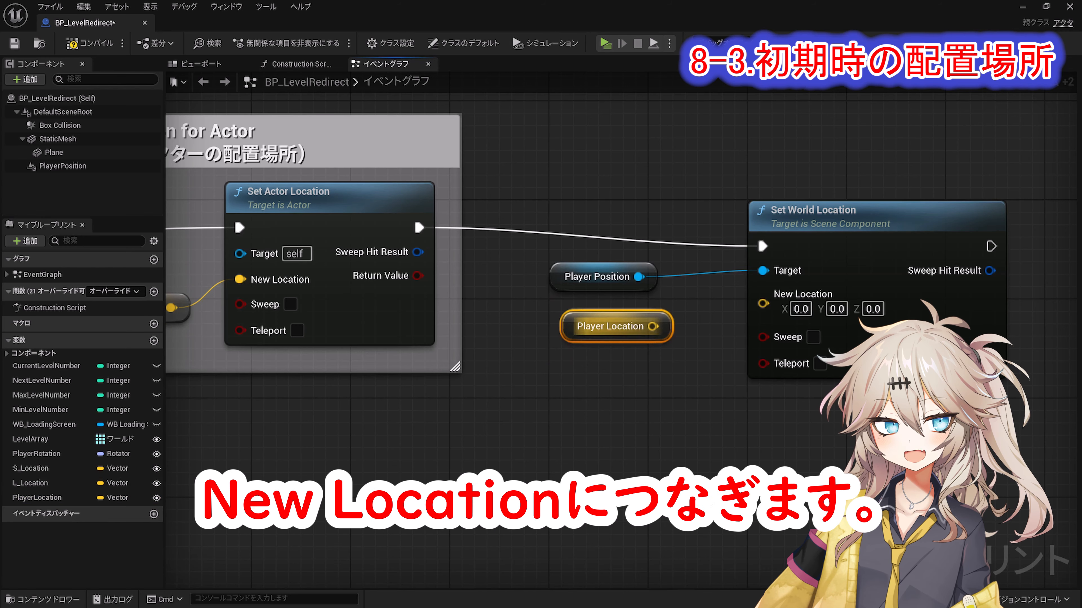
pyautogui.moveTo(652, 326); pyautogui.dragTo(764, 294)
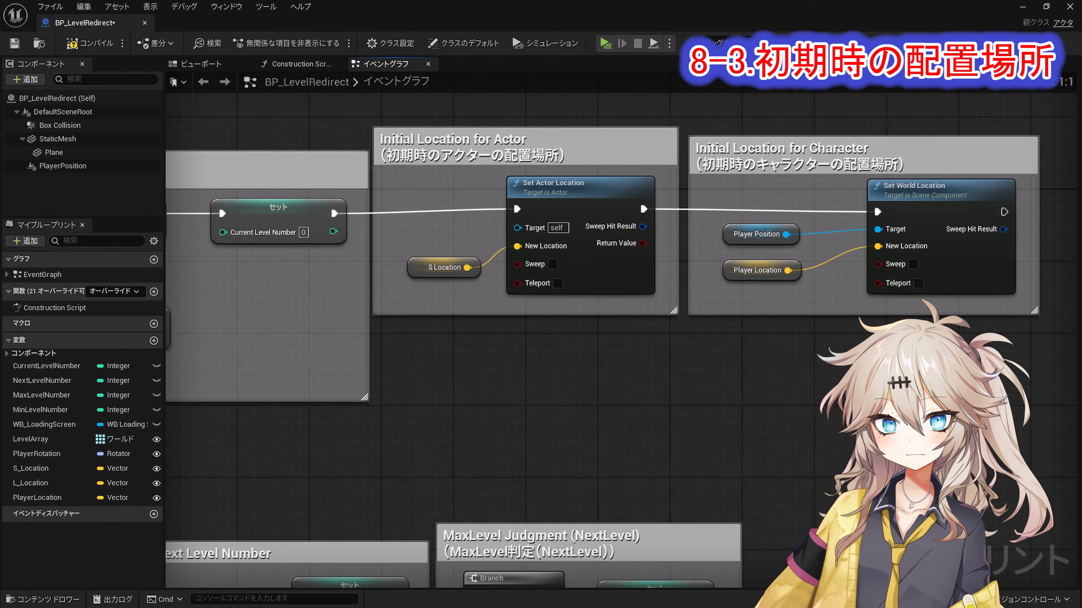
# Compile and save the BP_LevelRedirect blueprint.
pyautogui.scroll(-2, 618, 341)
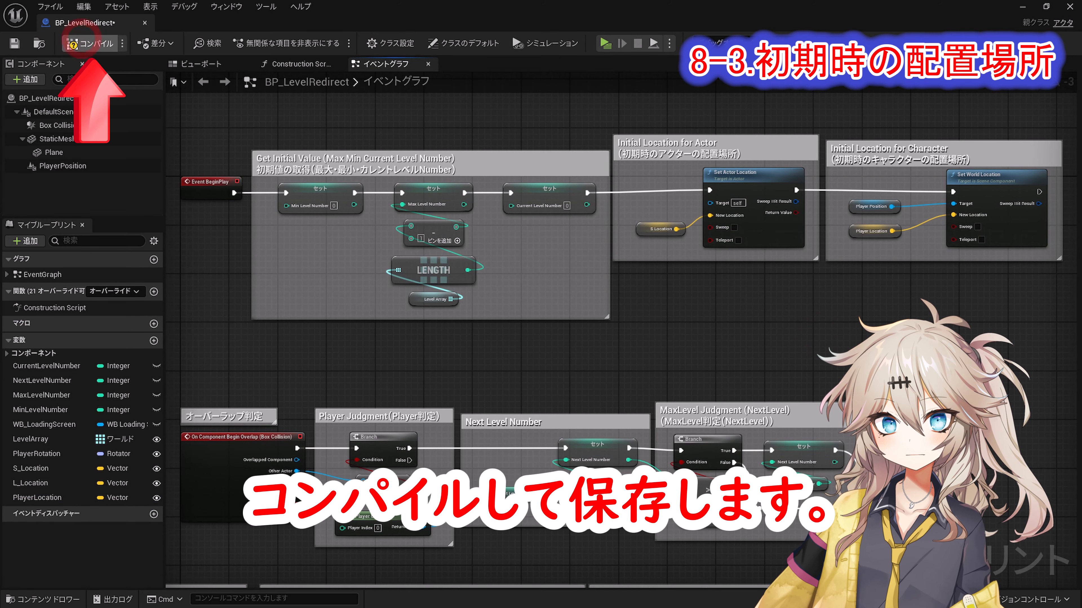
pyautogui.click(79, 43)
pyautogui.click(14, 43)
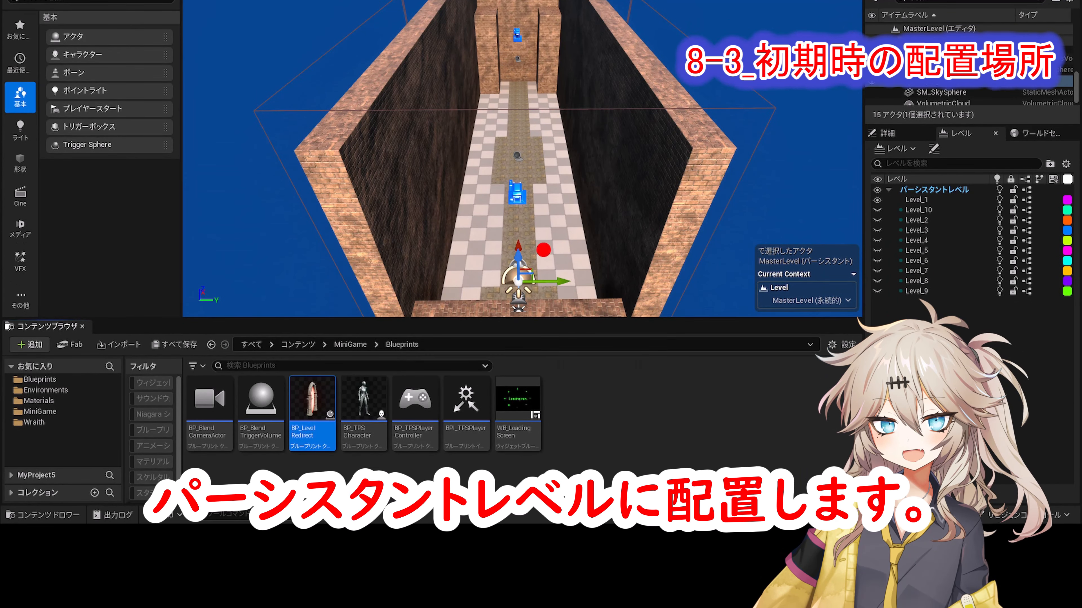
# Place BP_LevelRedirect in the persistent MasterLevel's corridor and set its location to X 2650 and Y 25.
pyautogui.moveTo(312, 398); pyautogui.dragTo(519, 149)
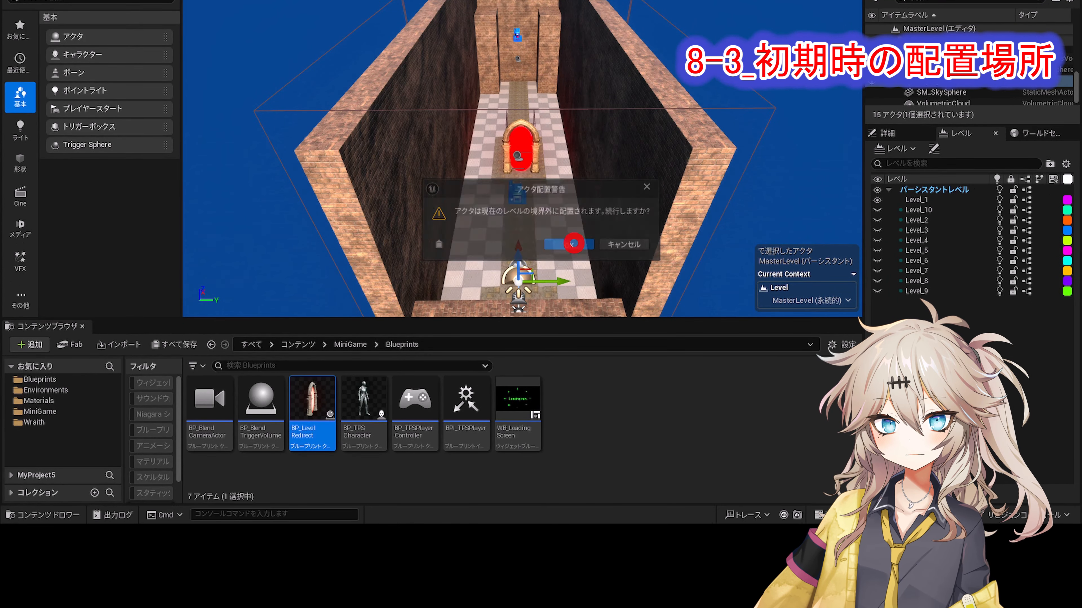
pyautogui.click(573, 244)
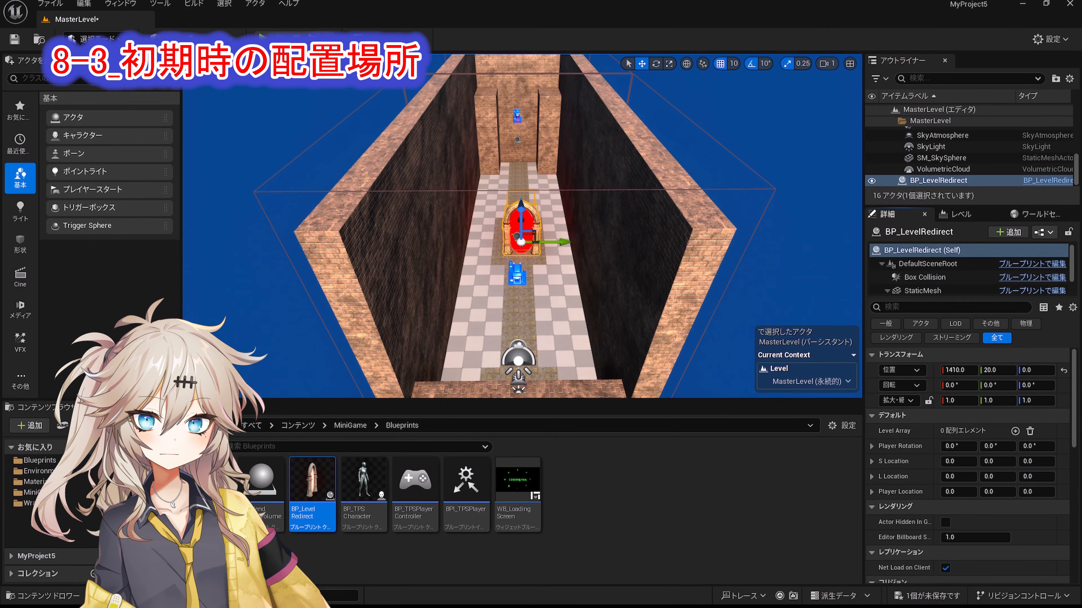
pyautogui.click(957, 370)
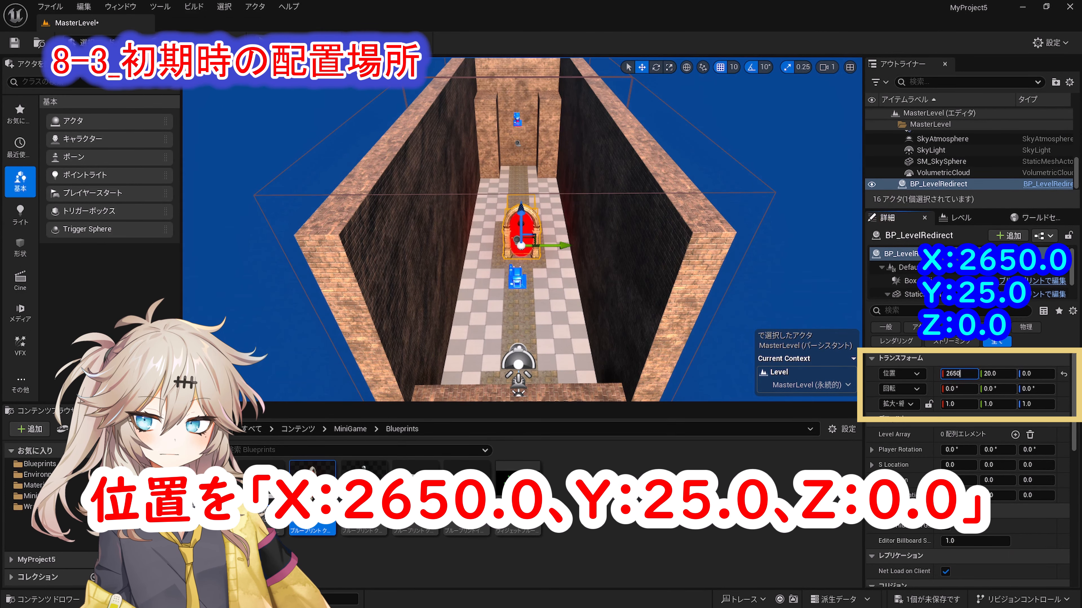
pyautogui.write('2650')
pyautogui.press('Tab')
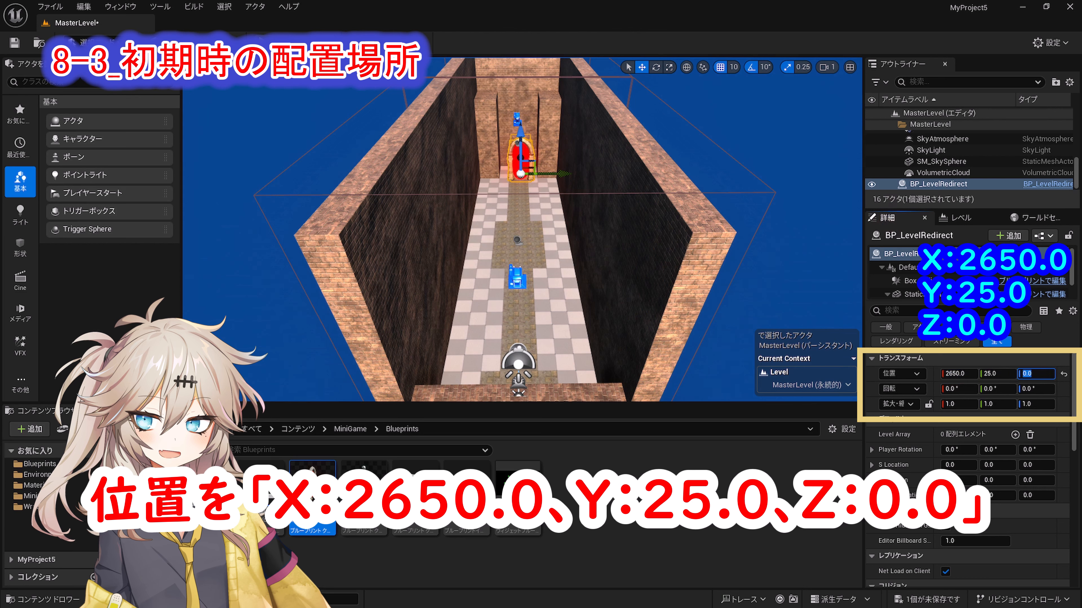
# Set the placed BP_LevelRedirect actor's Z rotation to 180 degrees.
pyautogui.click(1036, 388)
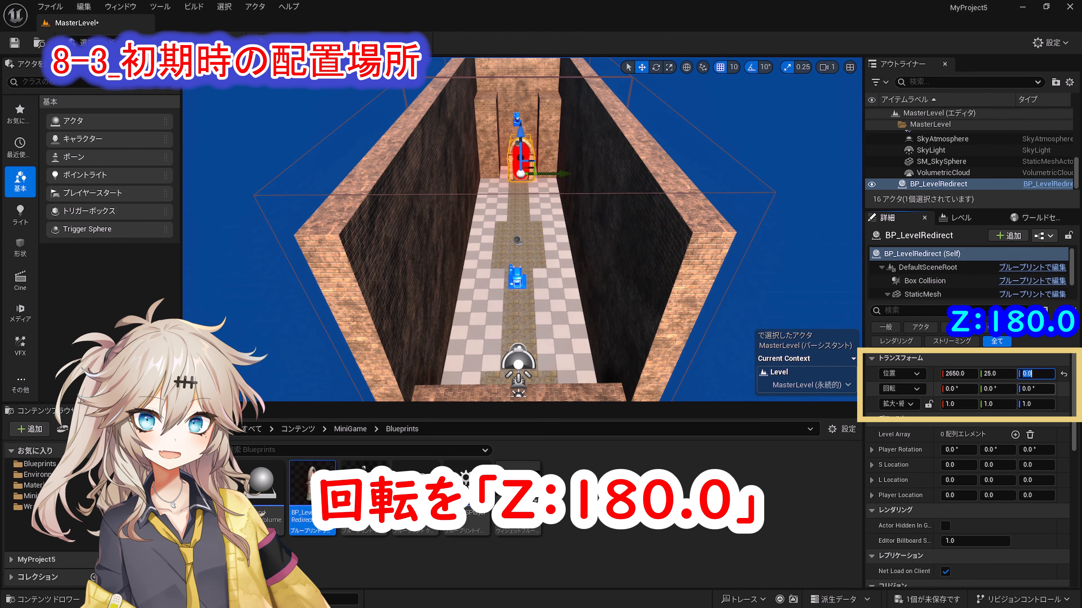
pyautogui.write('180')
pyautogui.press('Return')
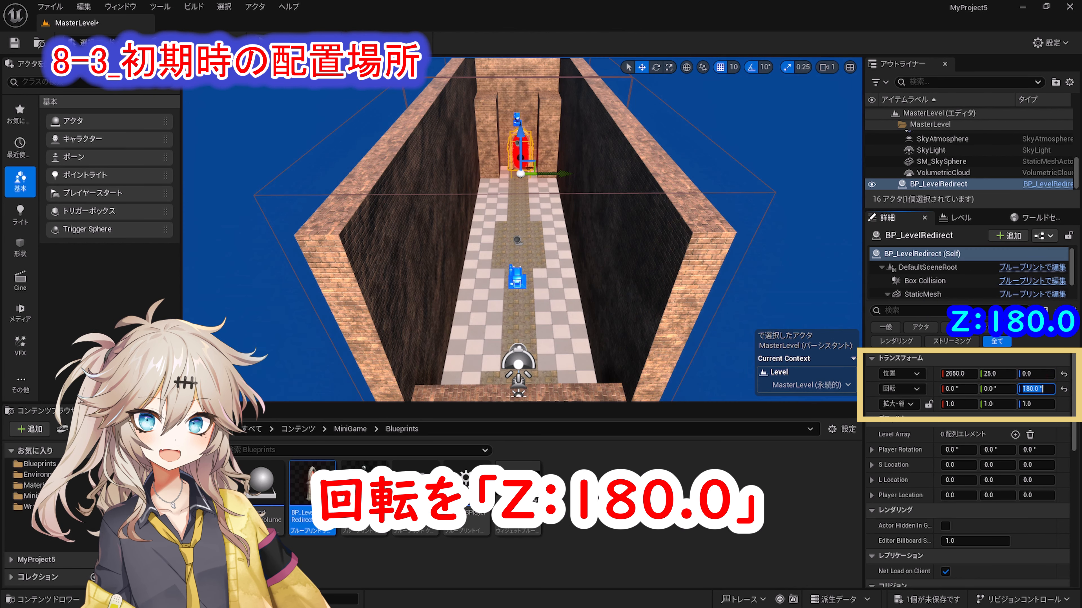
# Set the gate's StaticMesh component to location Y 200 and scale X 1.4.
pyautogui.click(922, 294)
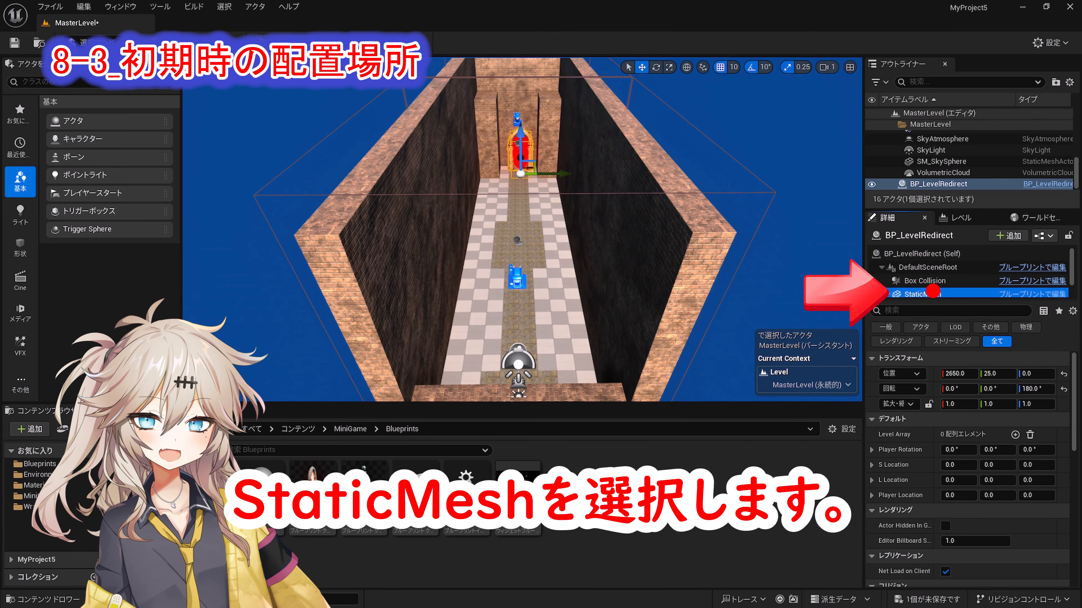
pyautogui.moveTo(628, 301); pyautogui.dragTo(631, 263, button='right')
pyautogui.press('w')
pyautogui.click(997, 374)
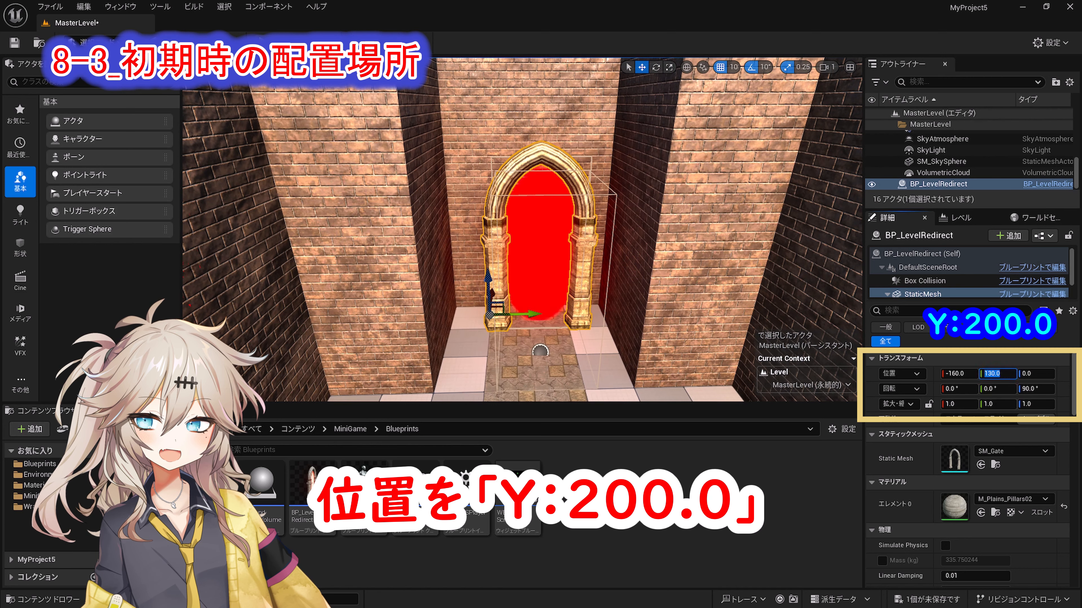
pyautogui.press('Return')
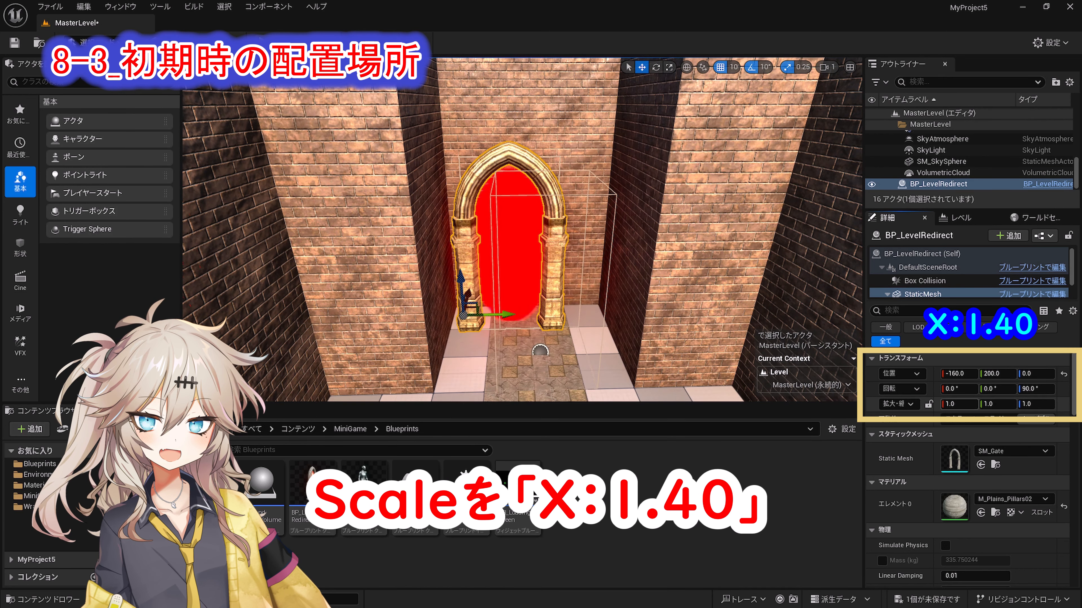
pyautogui.click(959, 403)
pyautogui.press('Return')
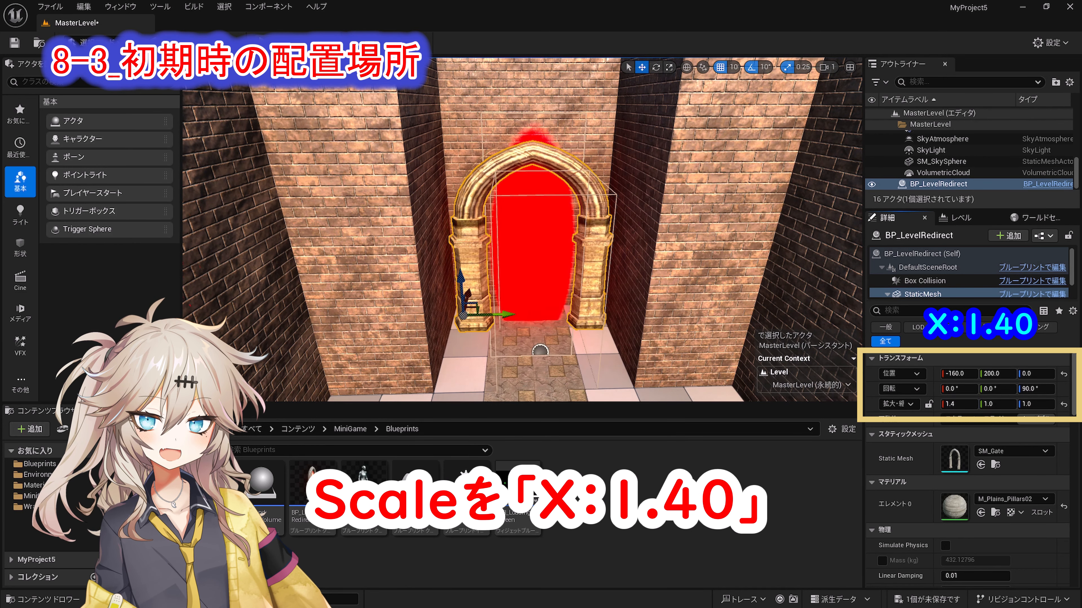
# Set the Plane component's scale to X 3.5 and Y 2.5.
pyautogui.scroll(-1, 967, 272)
pyautogui.click(938, 277)
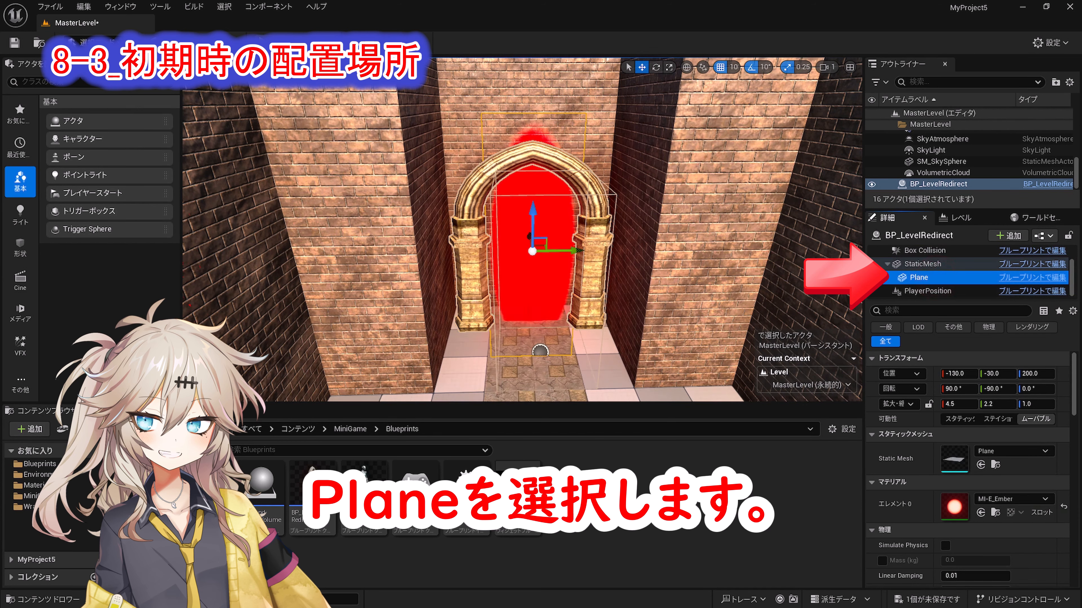
pyautogui.click(959, 404)
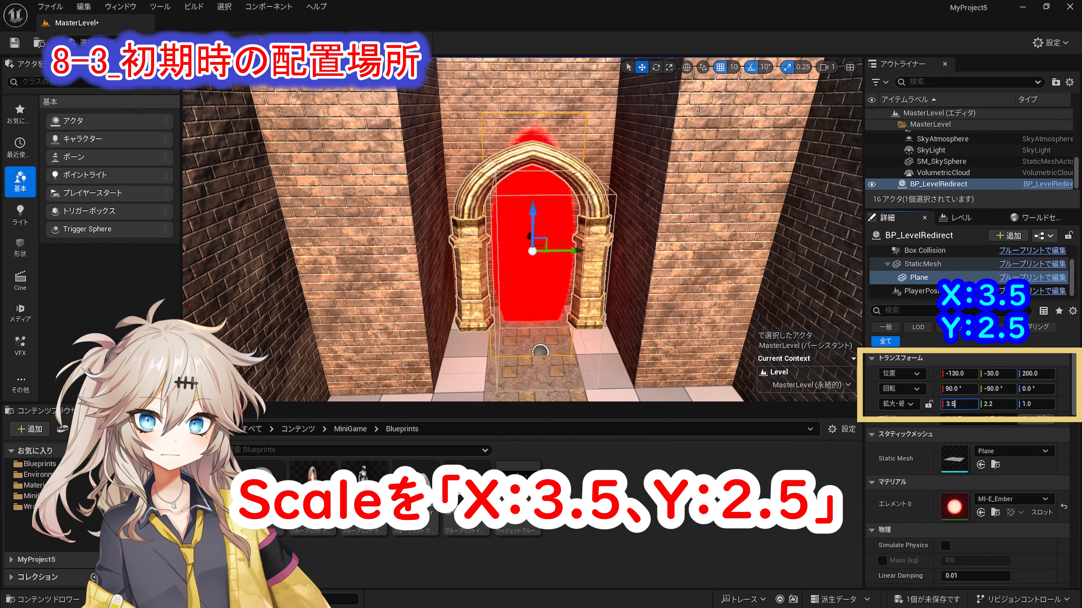
pyautogui.press('Return')
pyautogui.click(997, 404)
pyautogui.write('2')
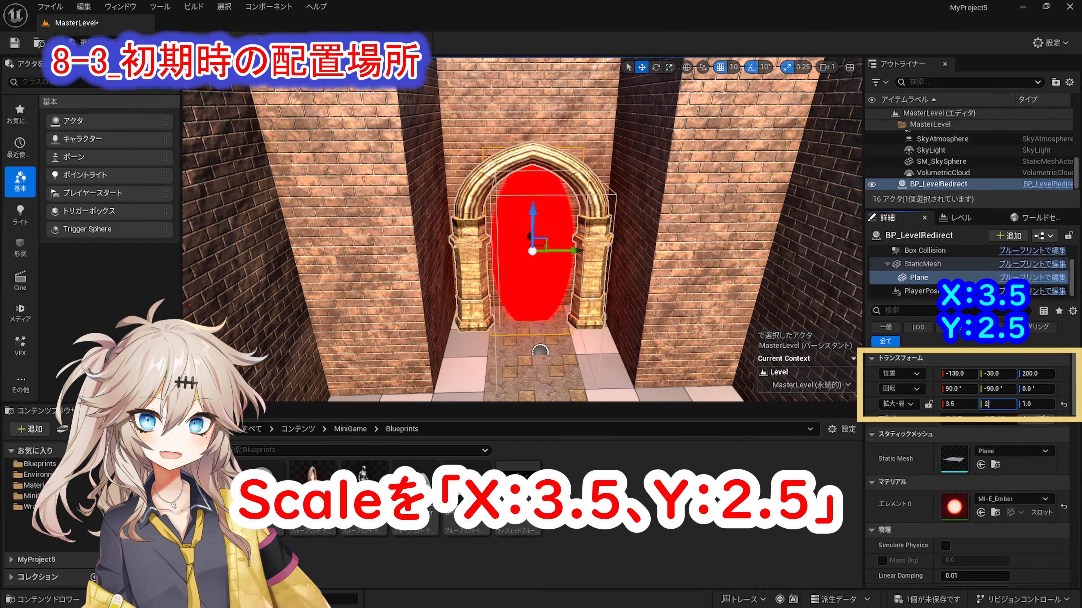
pyautogui.write('.5')
pyautogui.press('Return')
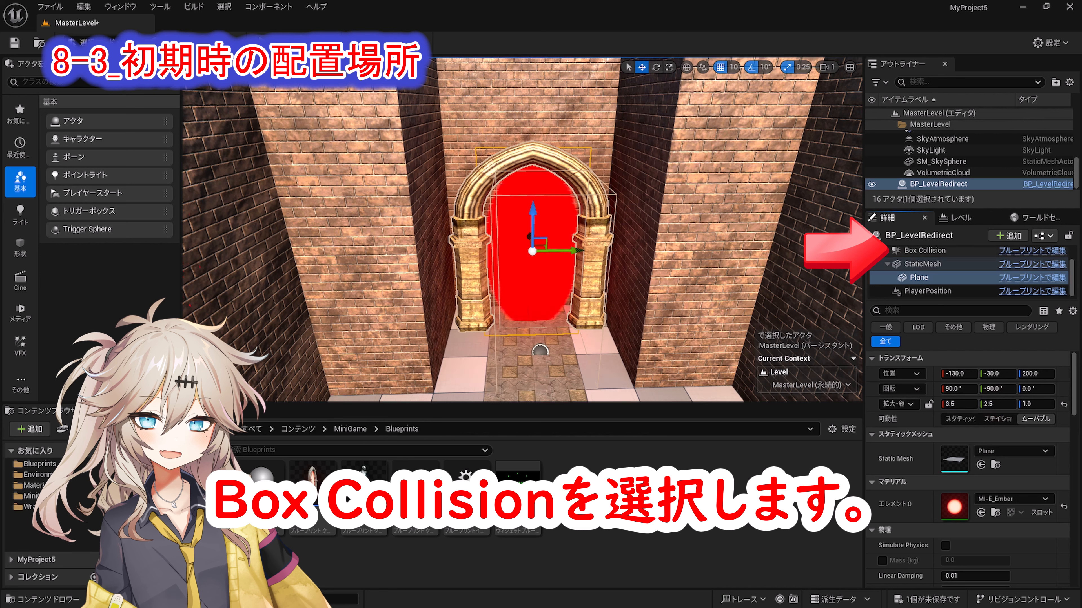
# Set the Box Collision component to location Y 20 and scale Y 1.6.
pyautogui.click(925, 251)
pyautogui.click(1001, 375)
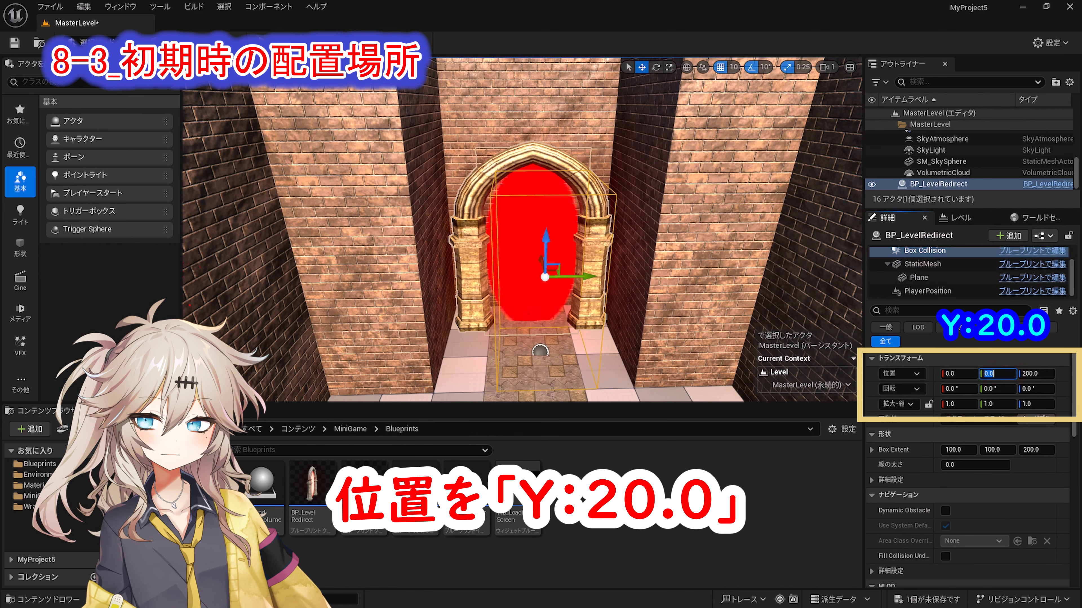
pyautogui.write('20')
pyautogui.press('Return')
pyautogui.click(1003, 404)
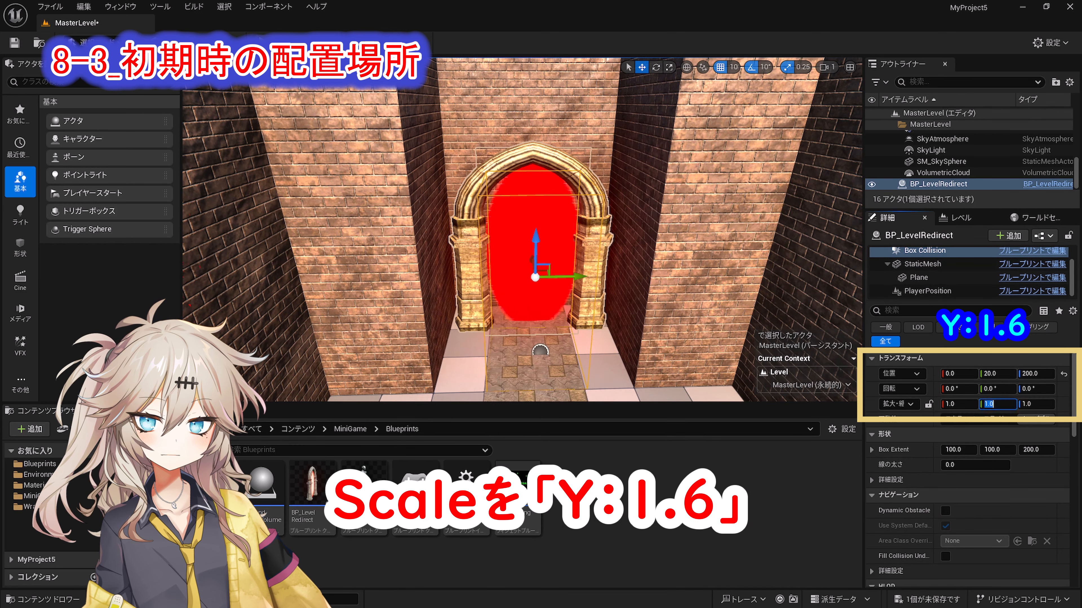
pyautogui.press('Return')
# Add ten elements to the Level Array of the BP_LevelRedirect actor itself.
pyautogui.scroll(2, 967, 273)
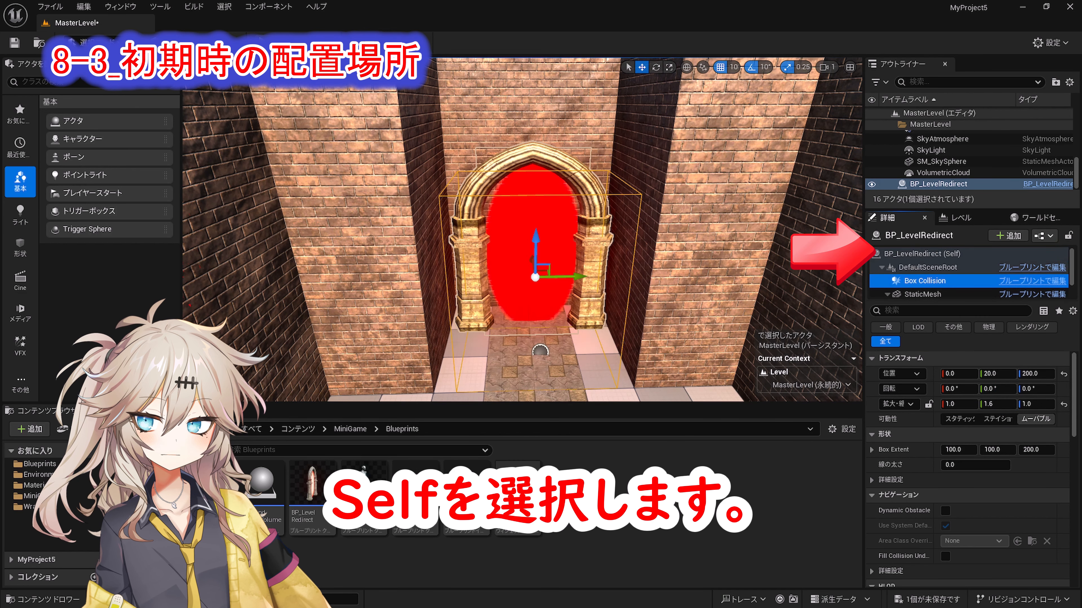
pyautogui.click(922, 255)
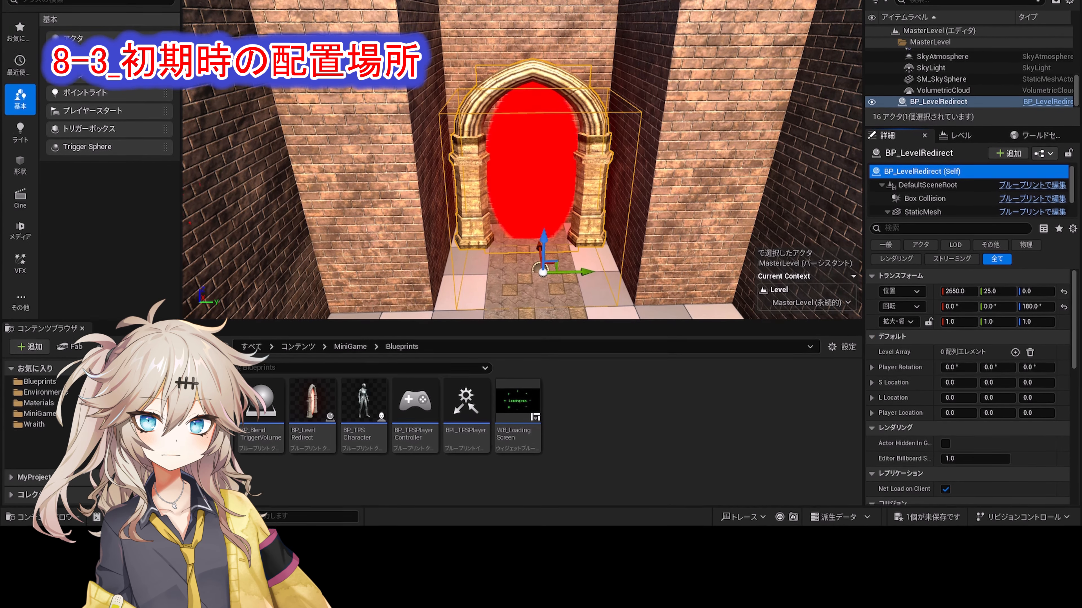
pyautogui.click(1015, 434)
pyautogui.click(1015, 434)
pyautogui.click(1015, 434)
pyautogui.click(1015, 434)
pyautogui.click(1015, 434)
pyautogui.click(1015, 434)
pyautogui.click(1015, 350)
pyautogui.click(1015, 350)
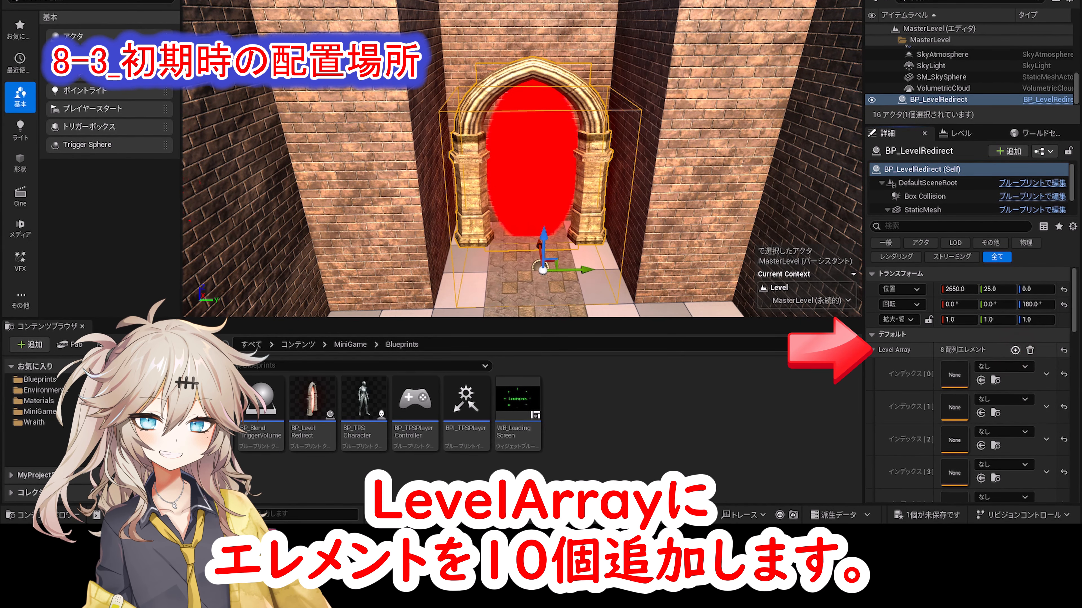
pyautogui.click(1015, 350)
pyautogui.click(1015, 350)
# Assign Level_1 to Level_4 from the MiniGame Maps folder to Level Array indexes 0 to 3 in order.
pyautogui.click(350, 344)
pyautogui.doubleClick(312, 401)
pyautogui.moveTo(262, 409); pyautogui.dragTo(954, 374)
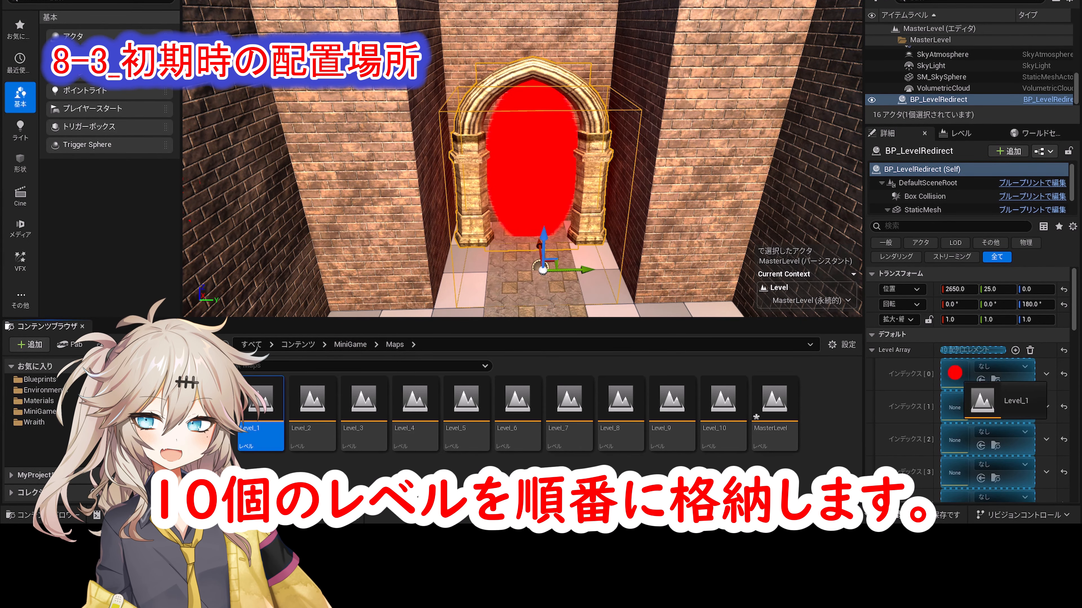
pyautogui.moveTo(312, 403); pyautogui.dragTo(956, 405)
pyautogui.moveTo(363, 402); pyautogui.dragTo(953, 441)
pyautogui.moveTo(415, 403); pyautogui.dragTo(954, 473)
# Assign Level_5 to Level_10 to Level Array indexes 4 to 9 in order.
pyautogui.moveTo(1074, 300); pyautogui.dragTo(1078, 337)
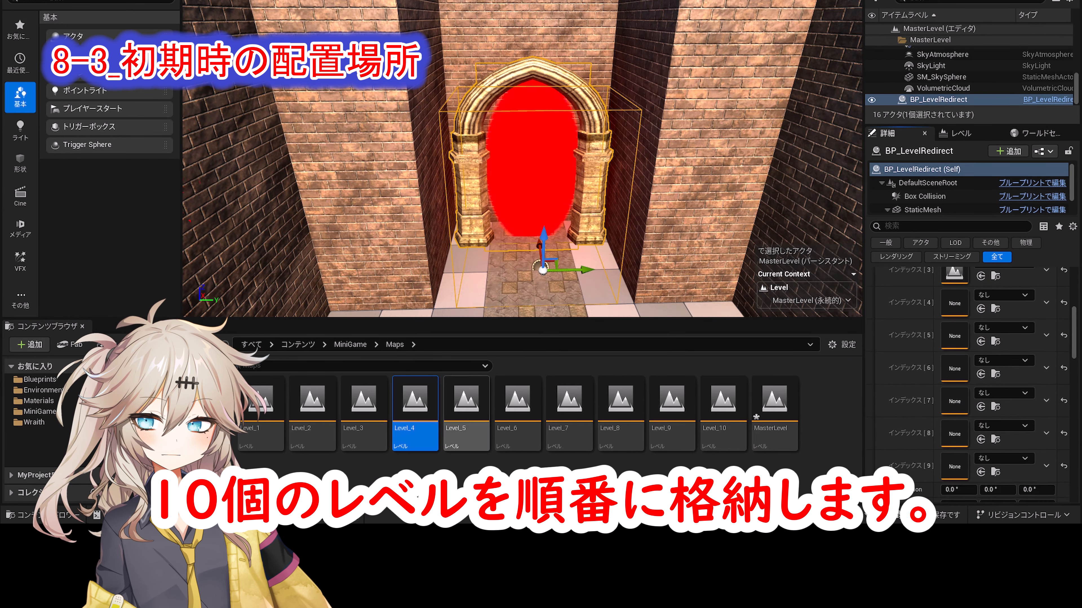
pyautogui.moveTo(468, 426); pyautogui.dragTo(954, 303)
pyautogui.moveTo(520, 426); pyautogui.dragTo(954, 335)
pyautogui.moveTo(573, 426); pyautogui.dragTo(953, 368)
pyautogui.moveTo(632, 442); pyautogui.dragTo(953, 401)
pyautogui.moveTo(671, 426); pyautogui.dragTo(954, 434)
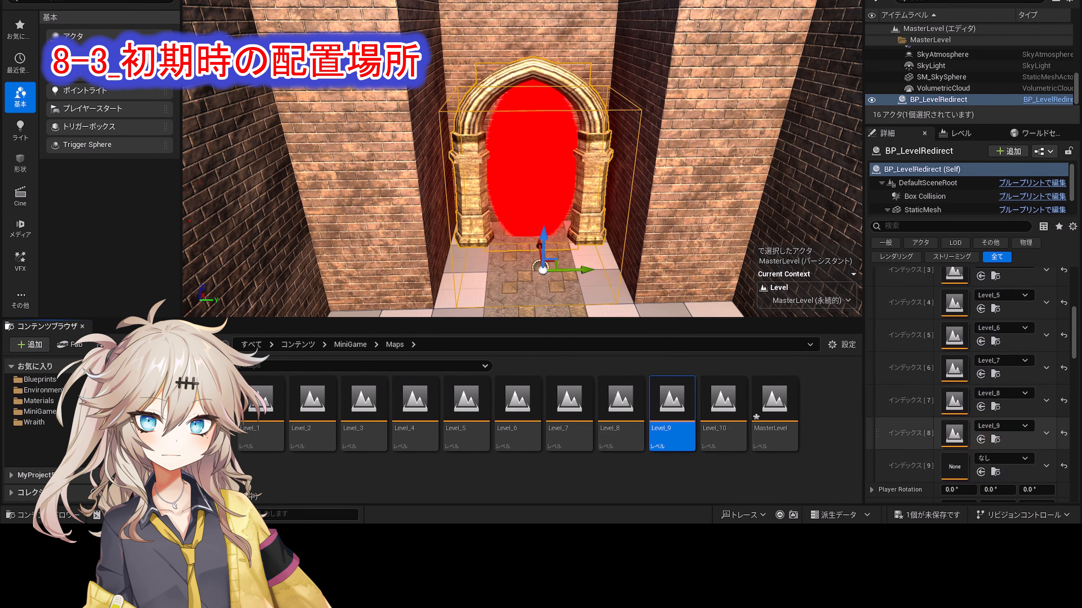
pyautogui.moveTo(723, 426); pyautogui.dragTo(953, 466)
# Set the actor's S Location to X 2650 and Y 25.
pyautogui.moveTo(1074, 315); pyautogui.dragTo(1075, 358)
pyautogui.scroll(-1, 1075, 358)
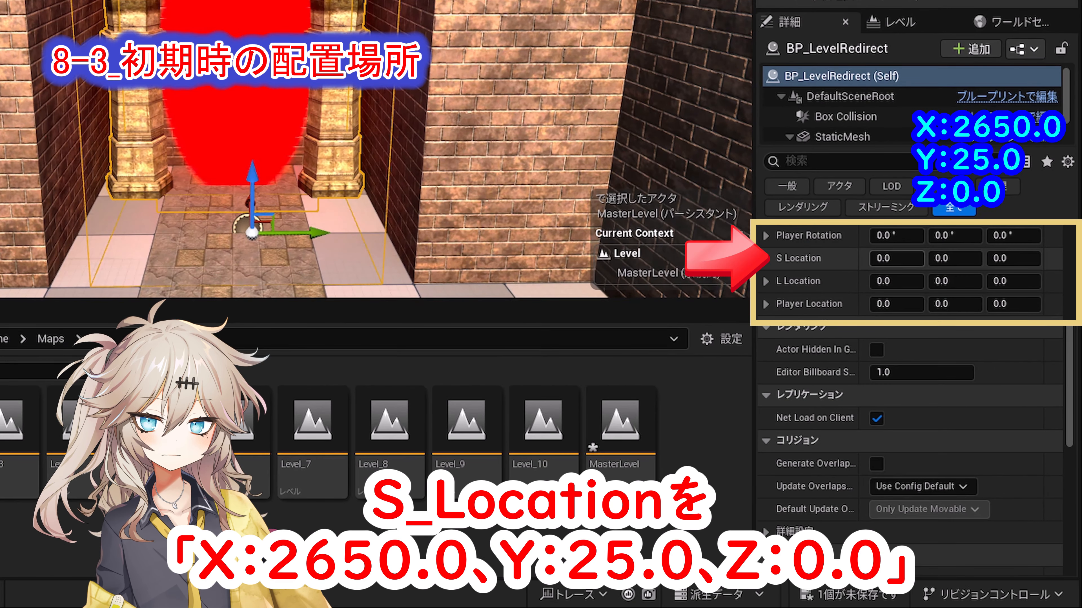
pyautogui.click(958, 292)
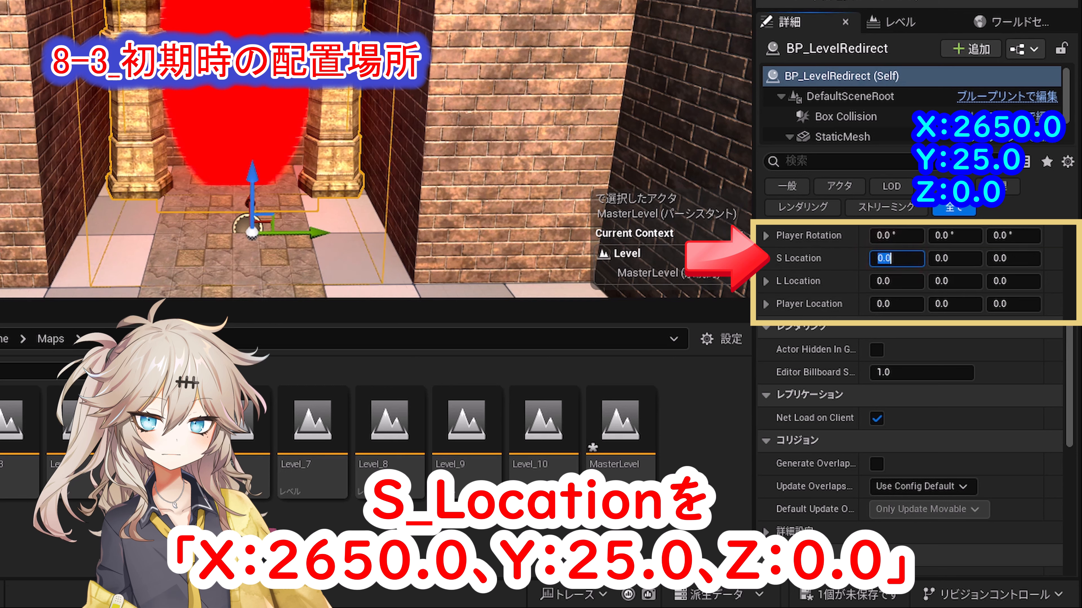
pyautogui.write('265')
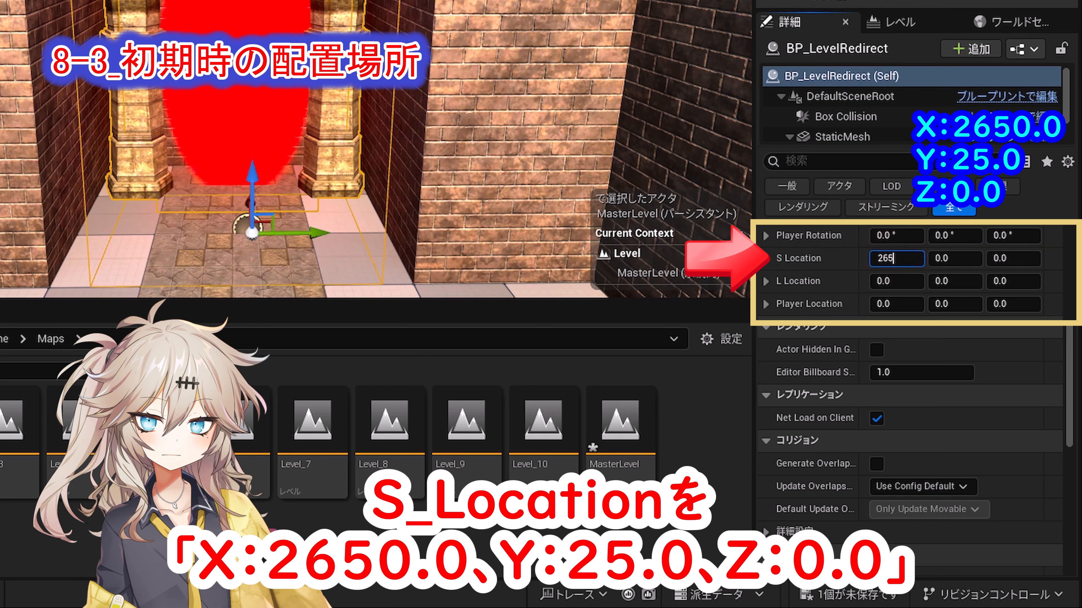
pyautogui.write('0')
pyautogui.press('Tab')
pyautogui.write('25')
pyautogui.press('Tab')
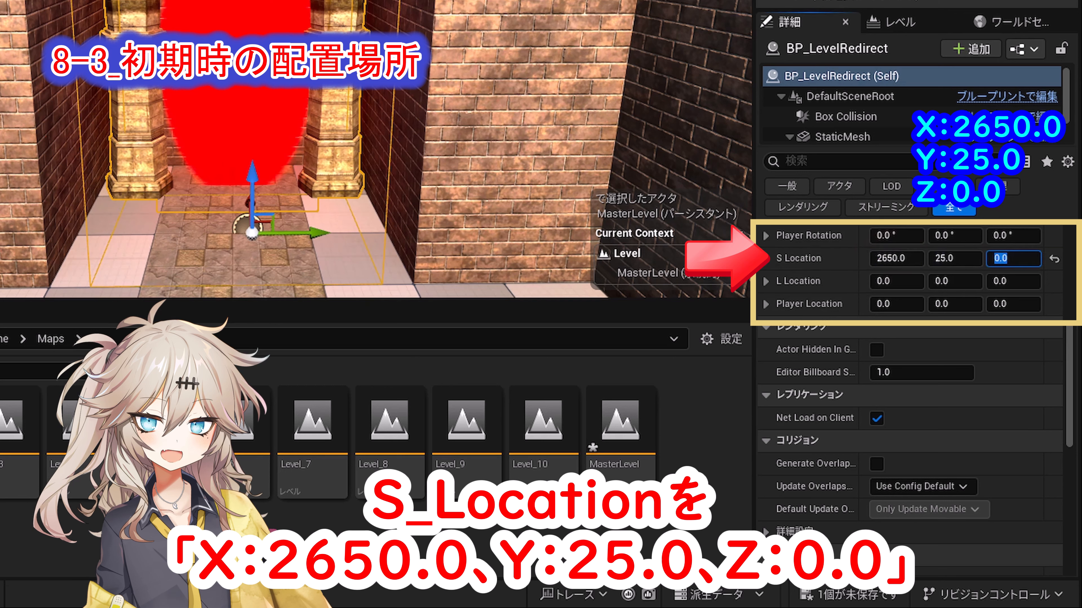
# Set the actor's L Location to X 3650 and Y 25.
pyautogui.press('Tab')
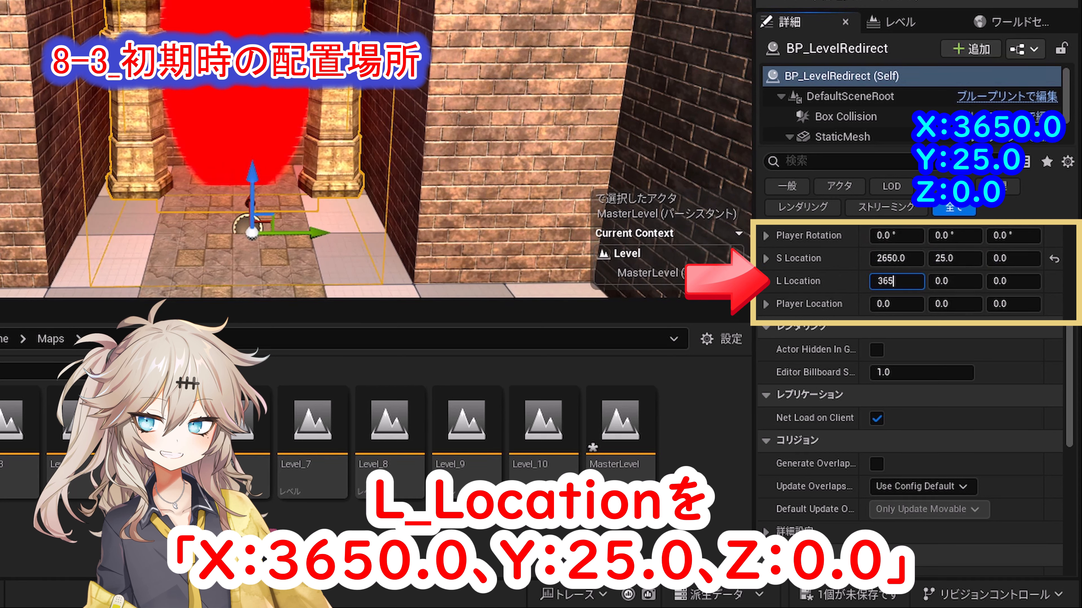
pyautogui.write('3650')
pyautogui.press('Tab')
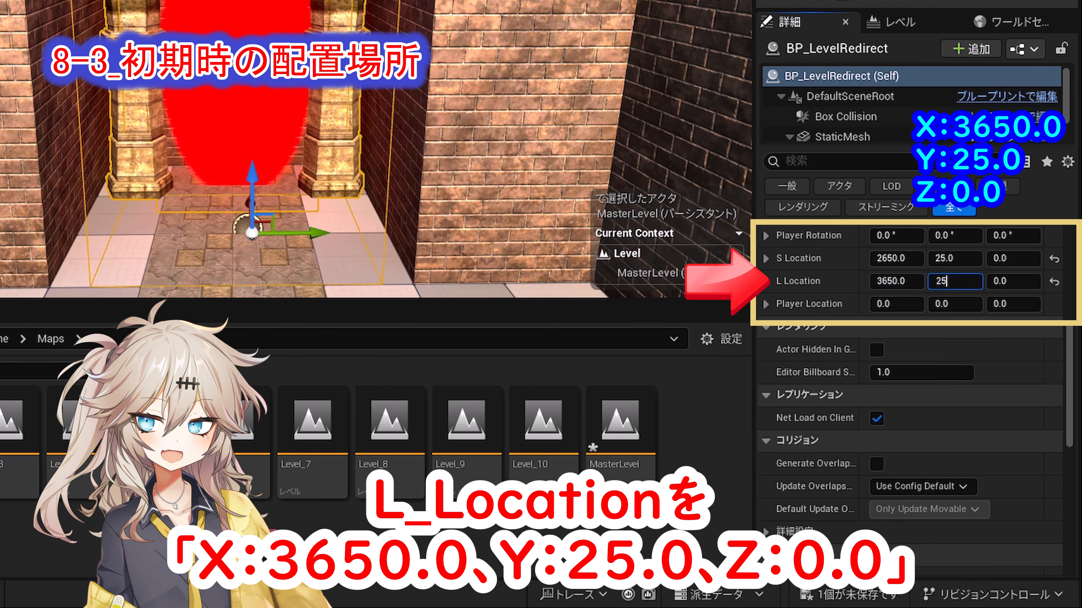
pyautogui.press('Tab')
# Set the actor's Player Location to X 100, Y 0 and Z 92.
pyautogui.press('Tab')
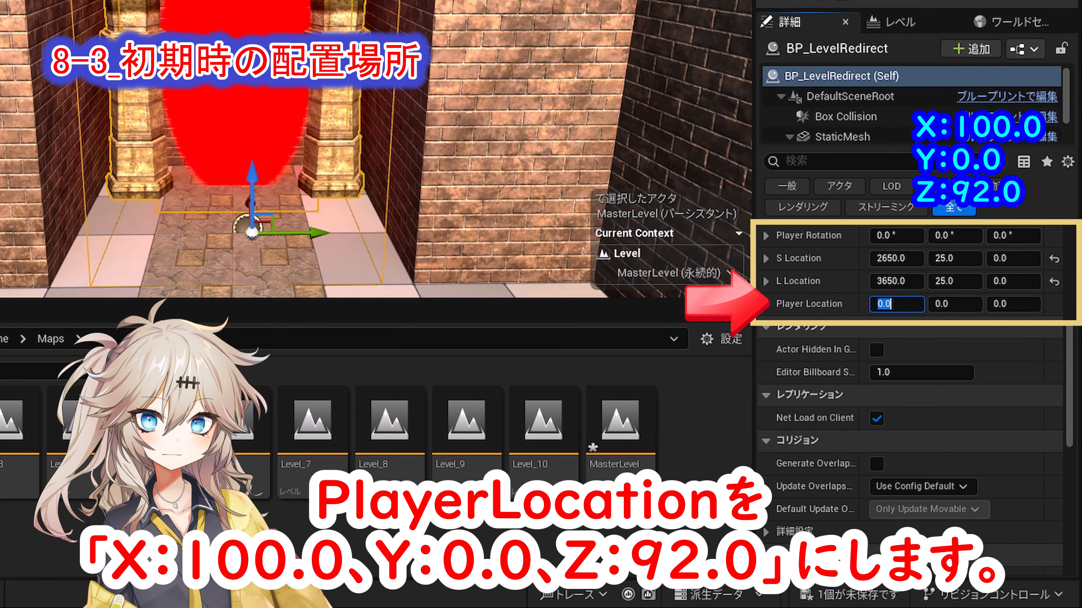
pyautogui.press('Tab')
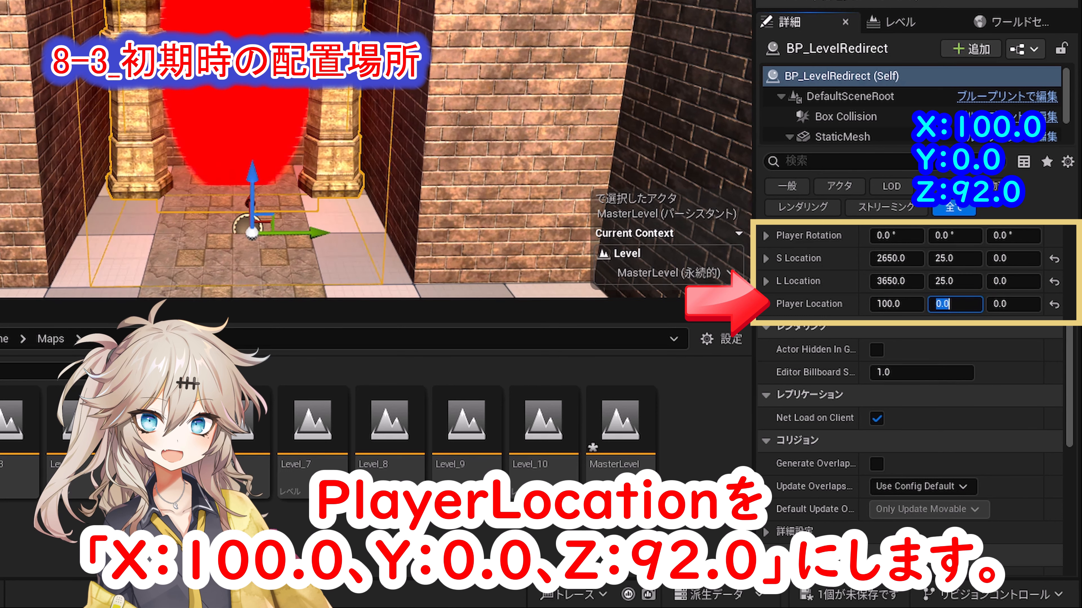
pyautogui.press('Tab')
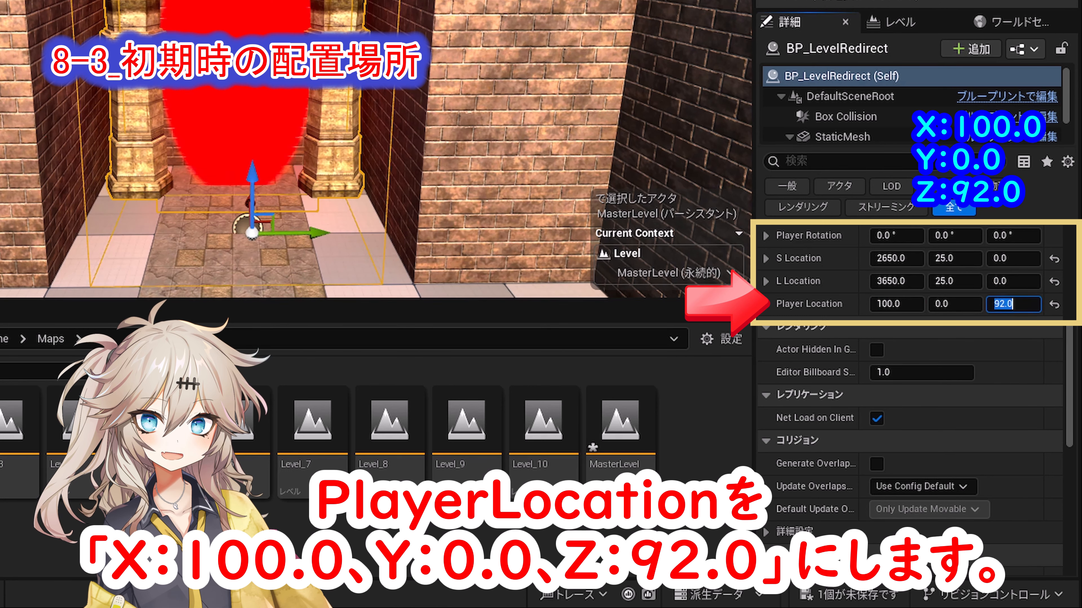
pyautogui.press('Return')
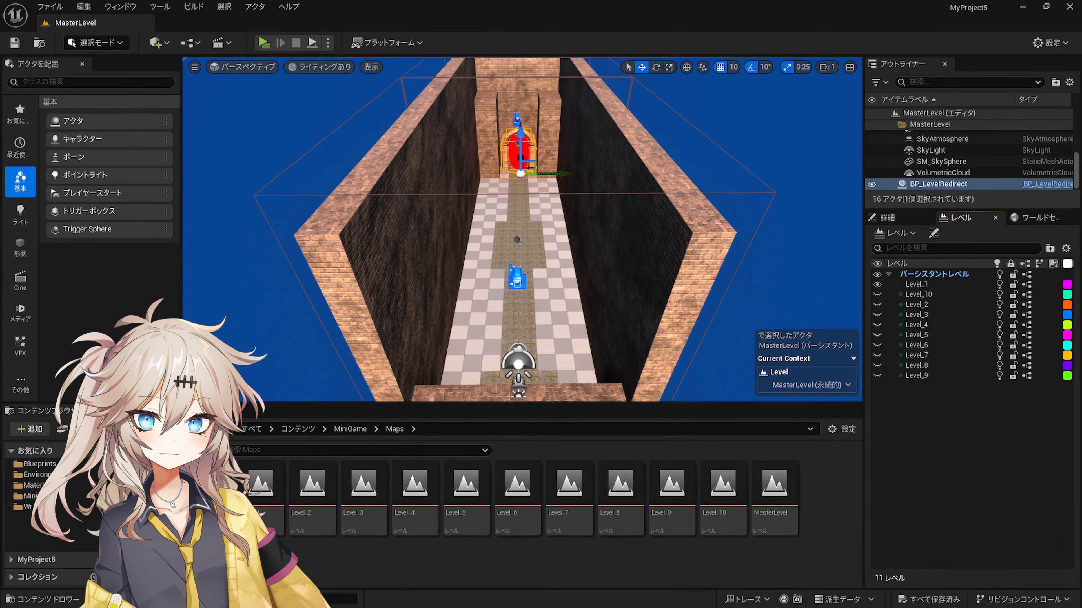
# Play-test MasterLevel by running the character forward through the red portals to check the streamed level transitions, and end the preview.
pyautogui.click(264, 42)
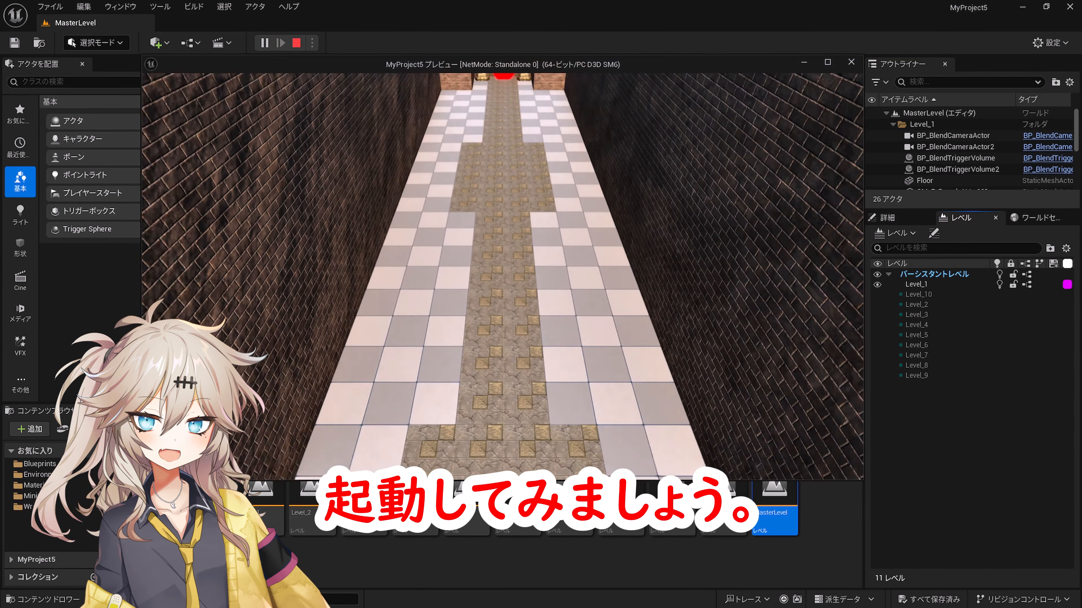
pyautogui.click(599, 374)
pyautogui.press('w')
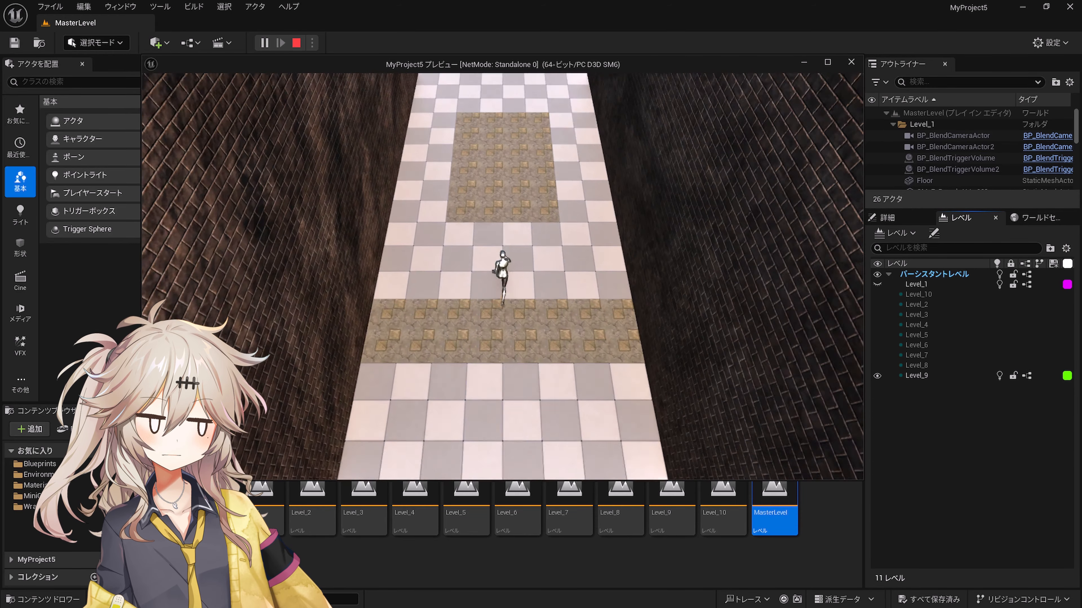
pyautogui.press('w')
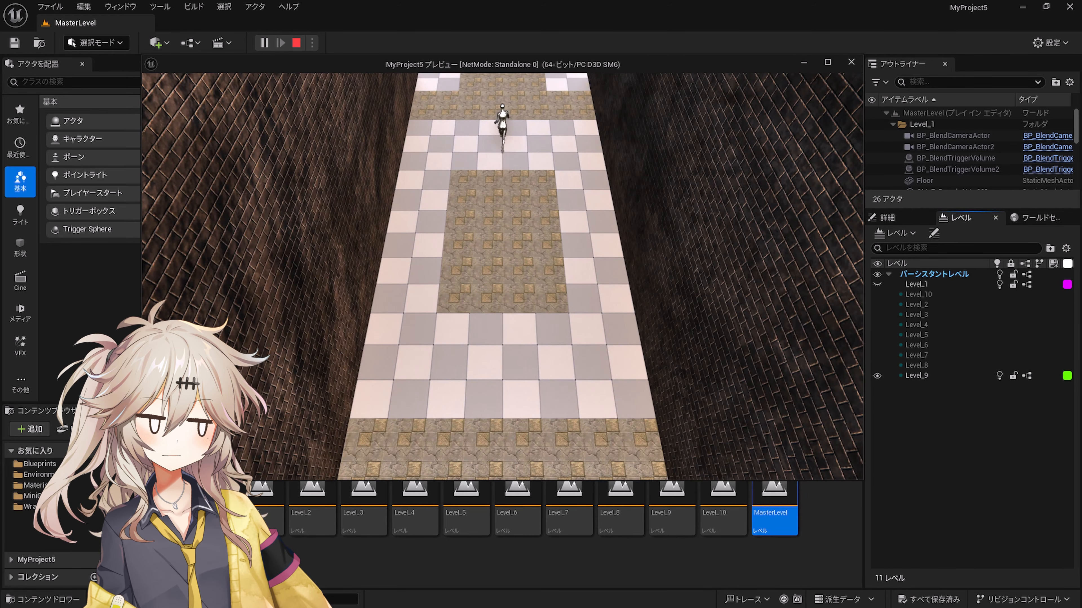
pyautogui.press('w')
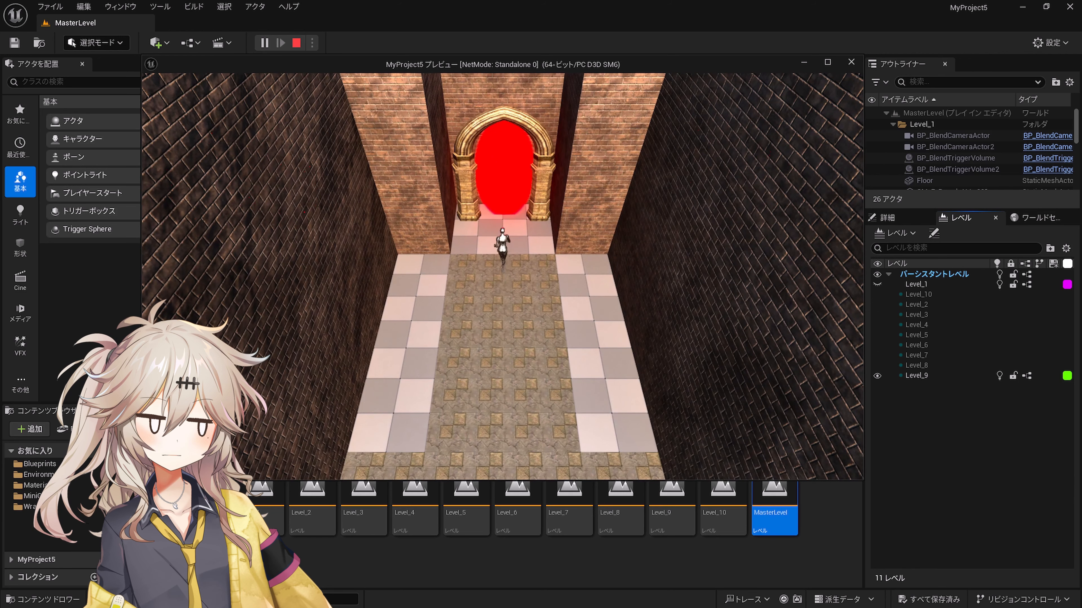
pyautogui.press('w')
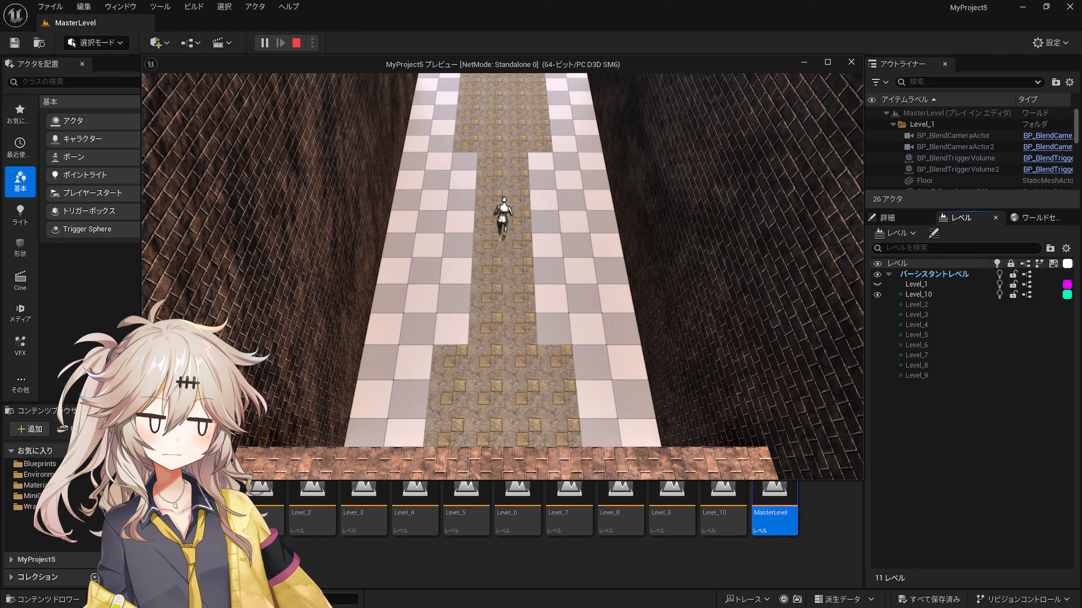
pyautogui.press('w')
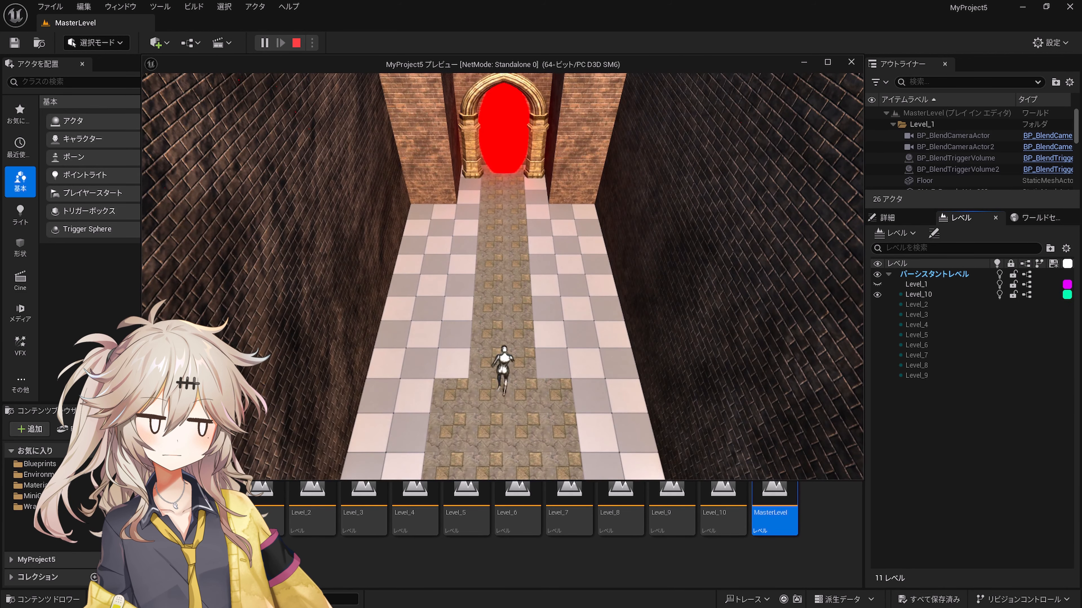
pyautogui.press('w')
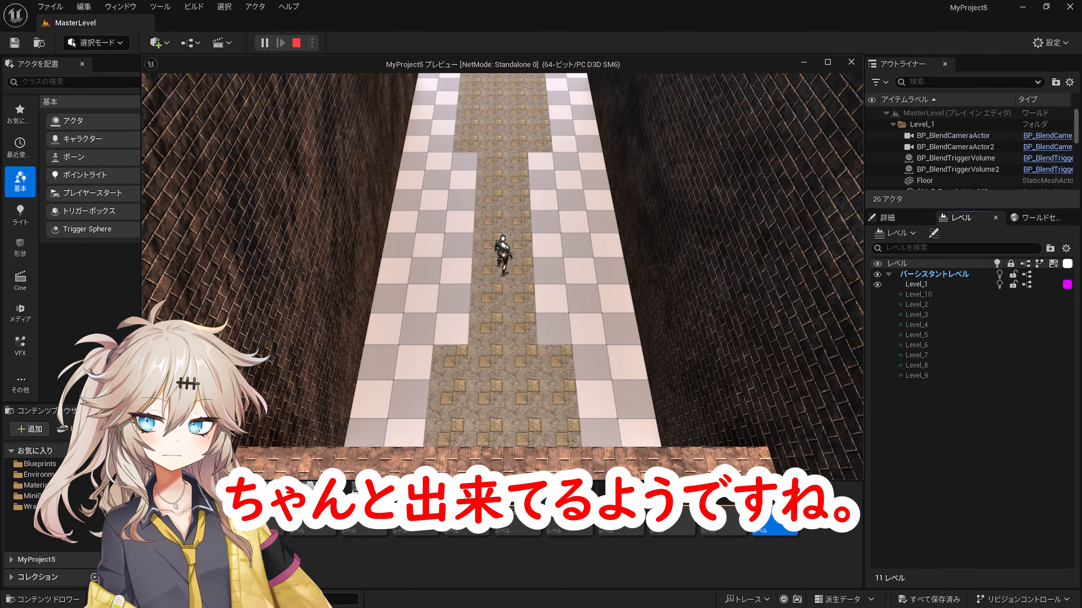
pyautogui.press('Escape')
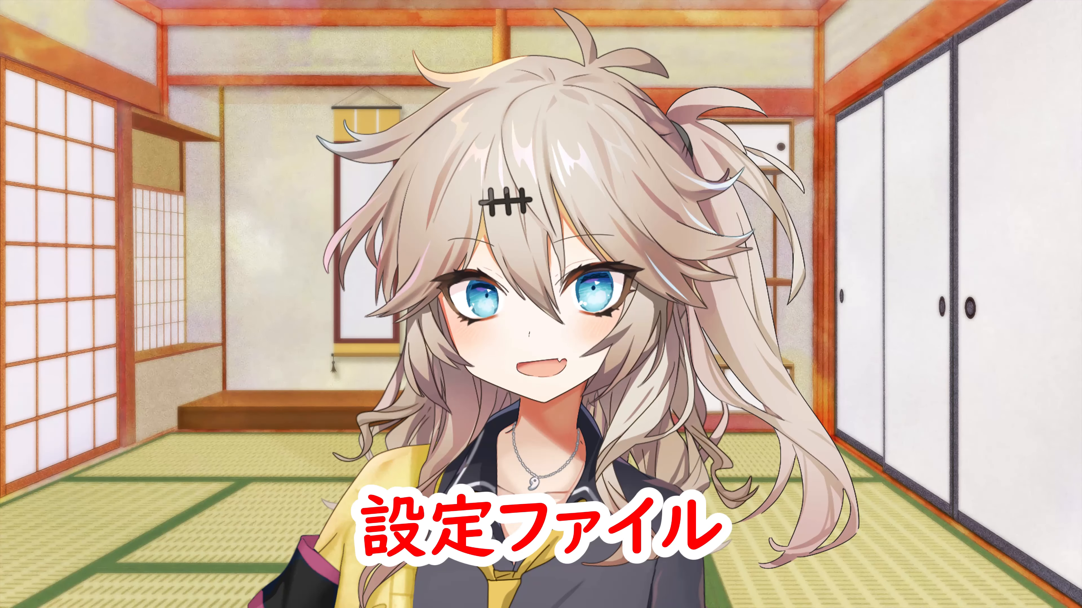